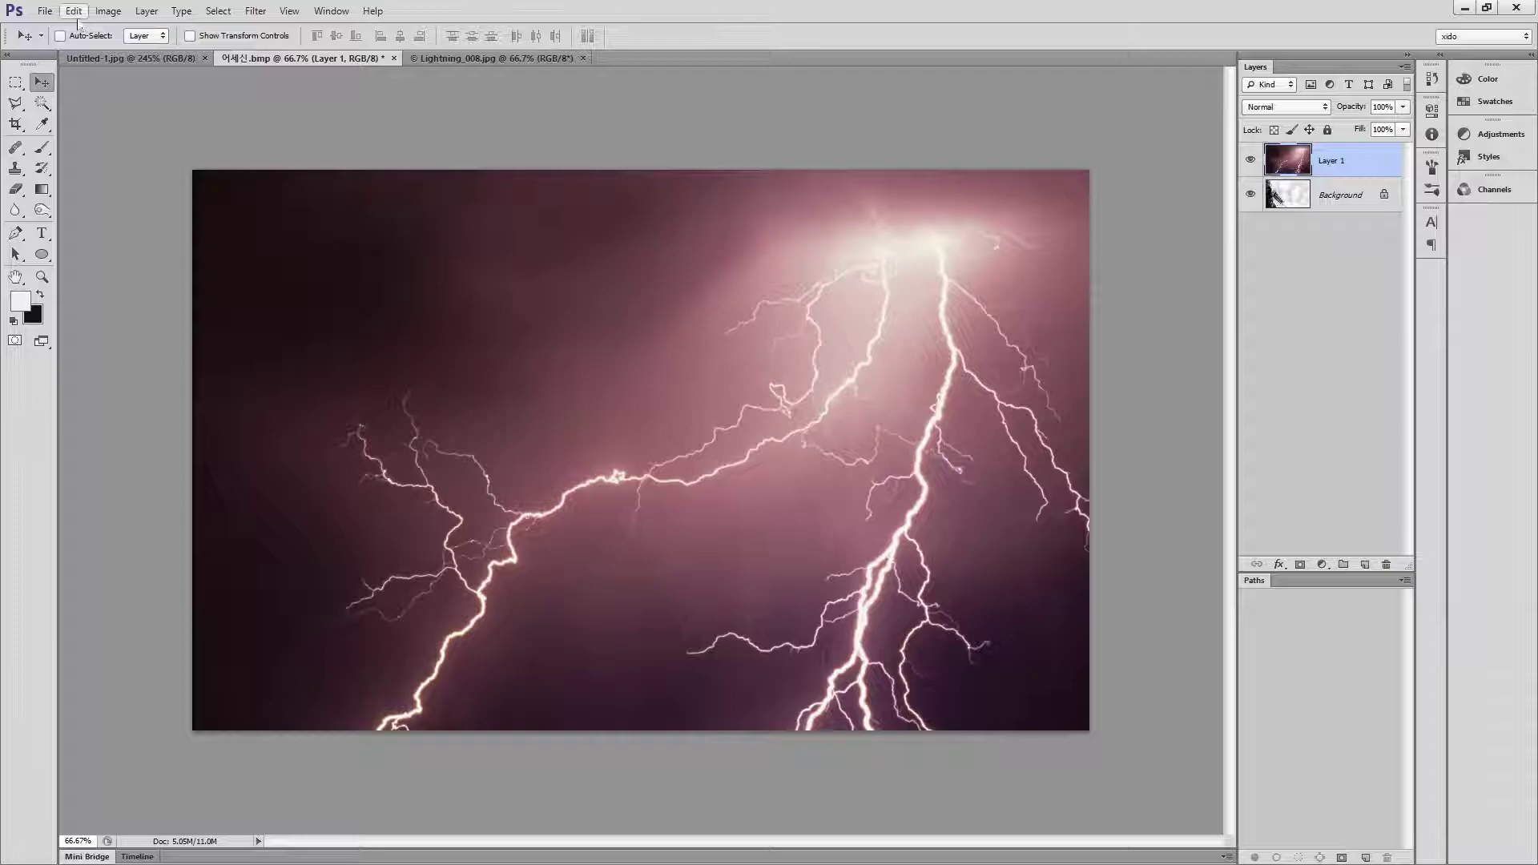
{"action": "key", "text": "ctrl+t"}
{"action": "left_click_drag", "start_coordinate": [189, 457], "coordinate": [1433, 410]}
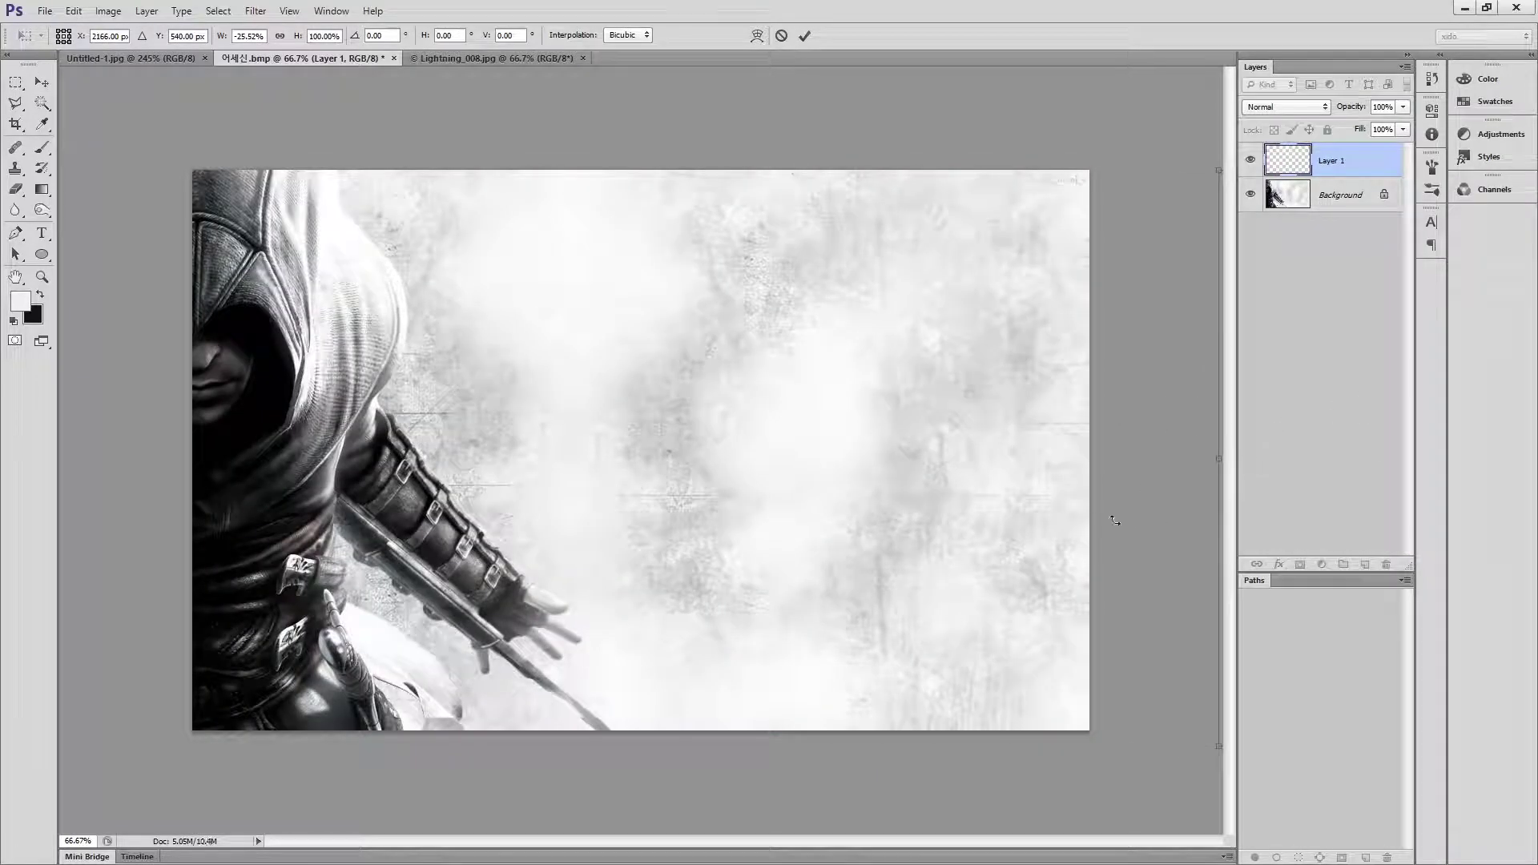
{"action": "key", "text": "ctrl+minus"}
{"action": "key", "text": "ctrl+minus"}
{"action": "left_click_drag", "start_coordinate": [1034, 537], "coordinate": [558, 519]}
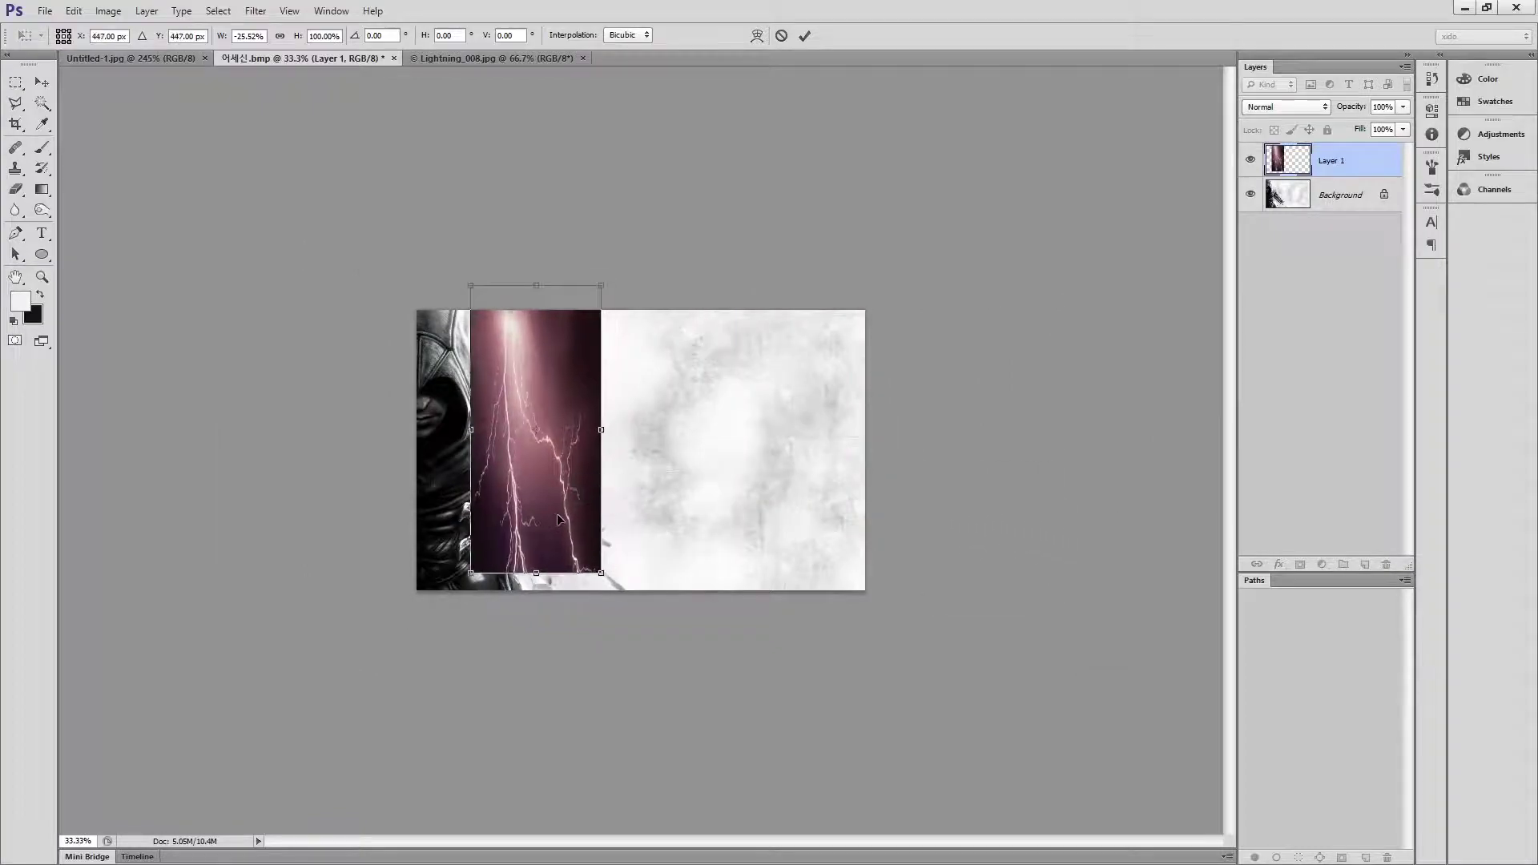
{"action": "key", "text": "Escape"}
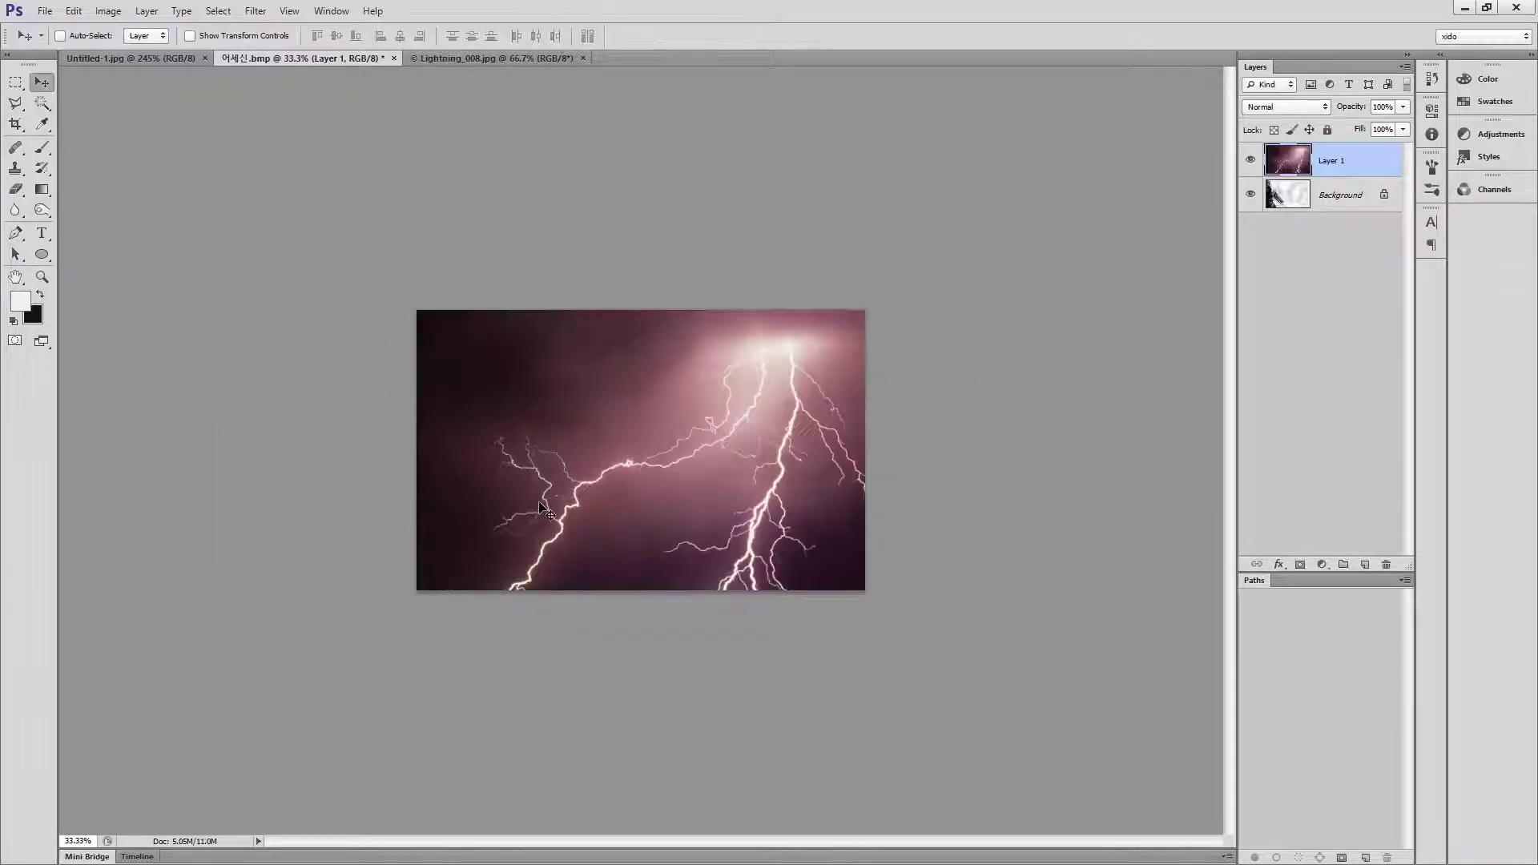
- Flip only Layer 1, the lightning image, horizontally and briefly hide it to check the background's orientation
{"action": "left_click", "coordinate": [734, 533], "text": "ctrl"}
{"action": "left_click", "coordinate": [73, 10]}
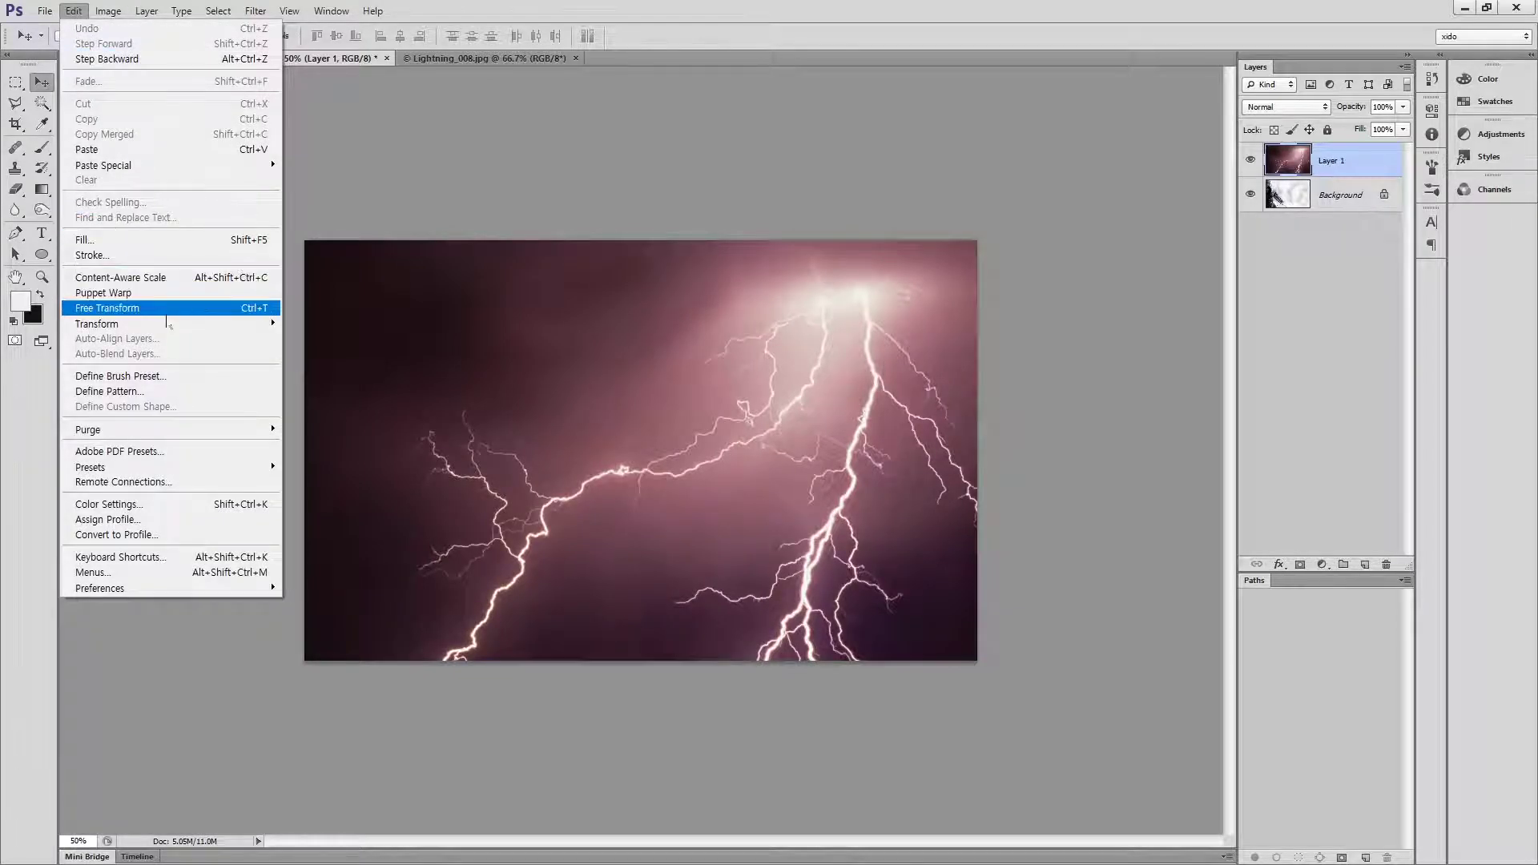
{"action": "mouse_move", "coordinate": [167, 320]}
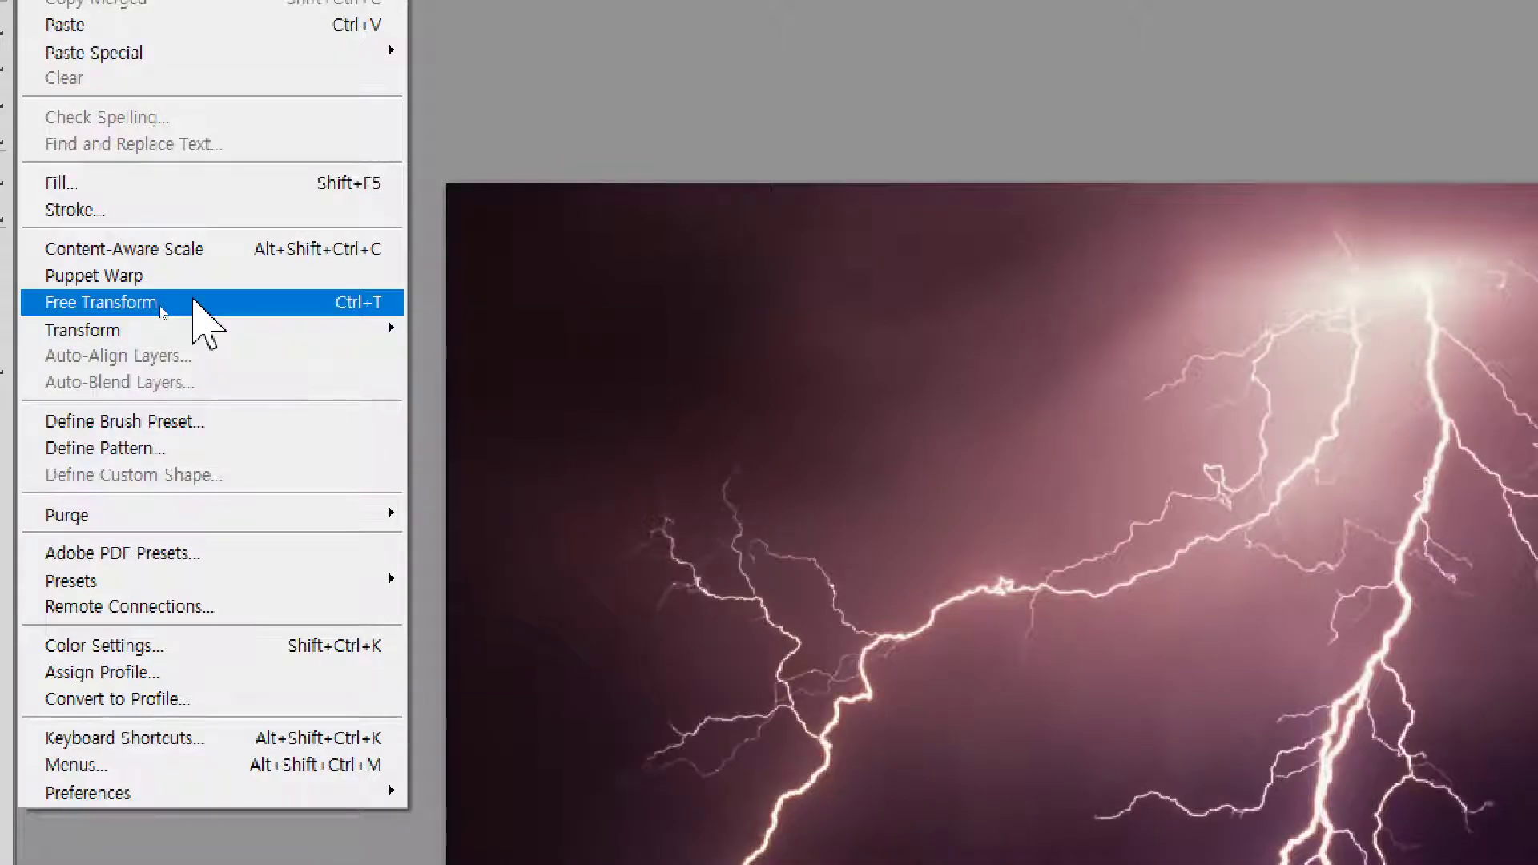
{"action": "mouse_move", "coordinate": [197, 328]}
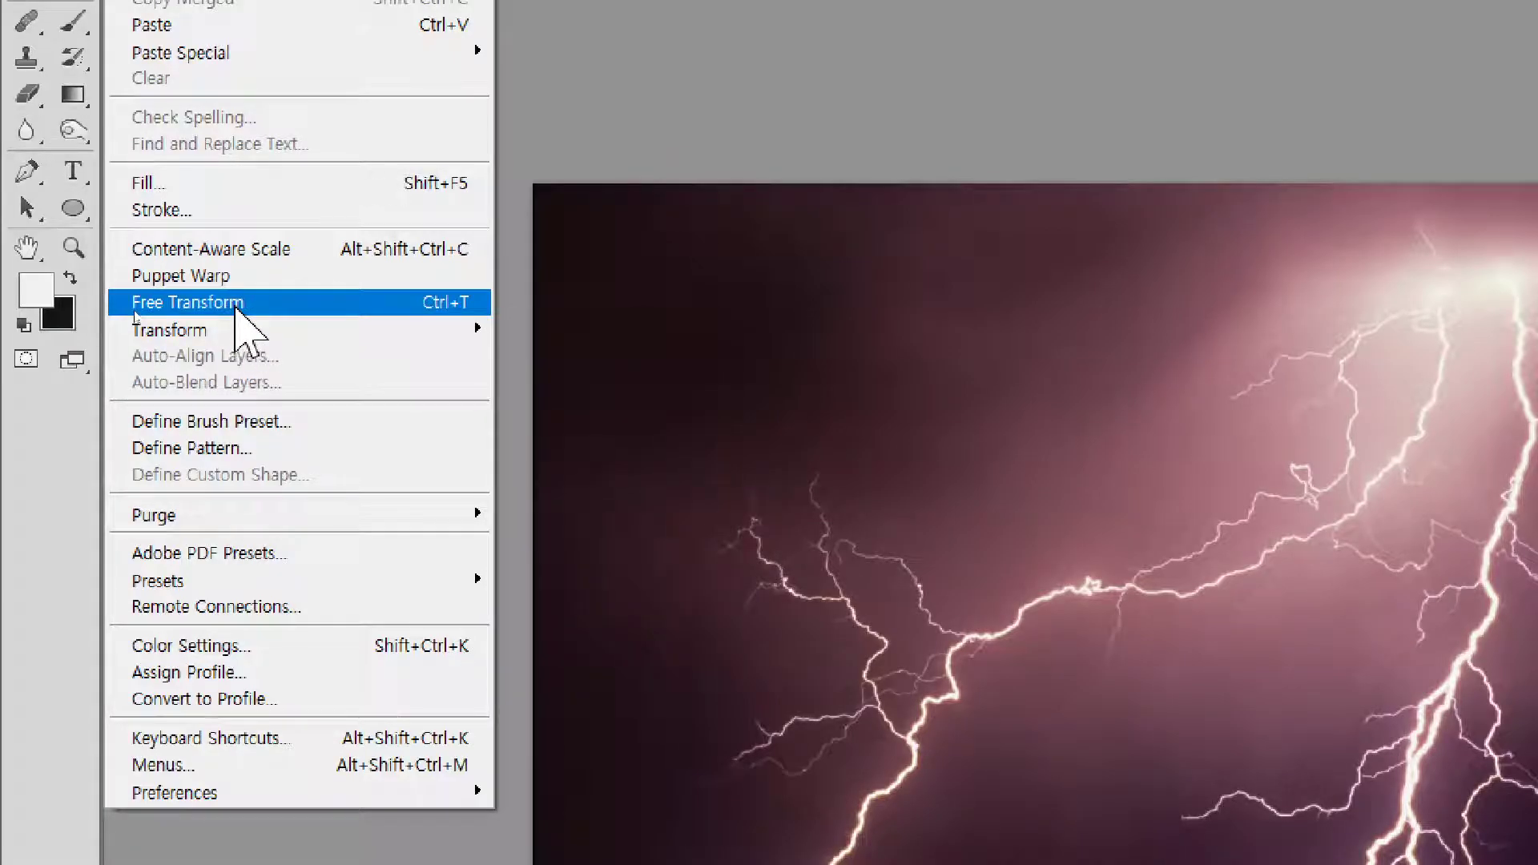
{"action": "mouse_move", "coordinate": [282, 333]}
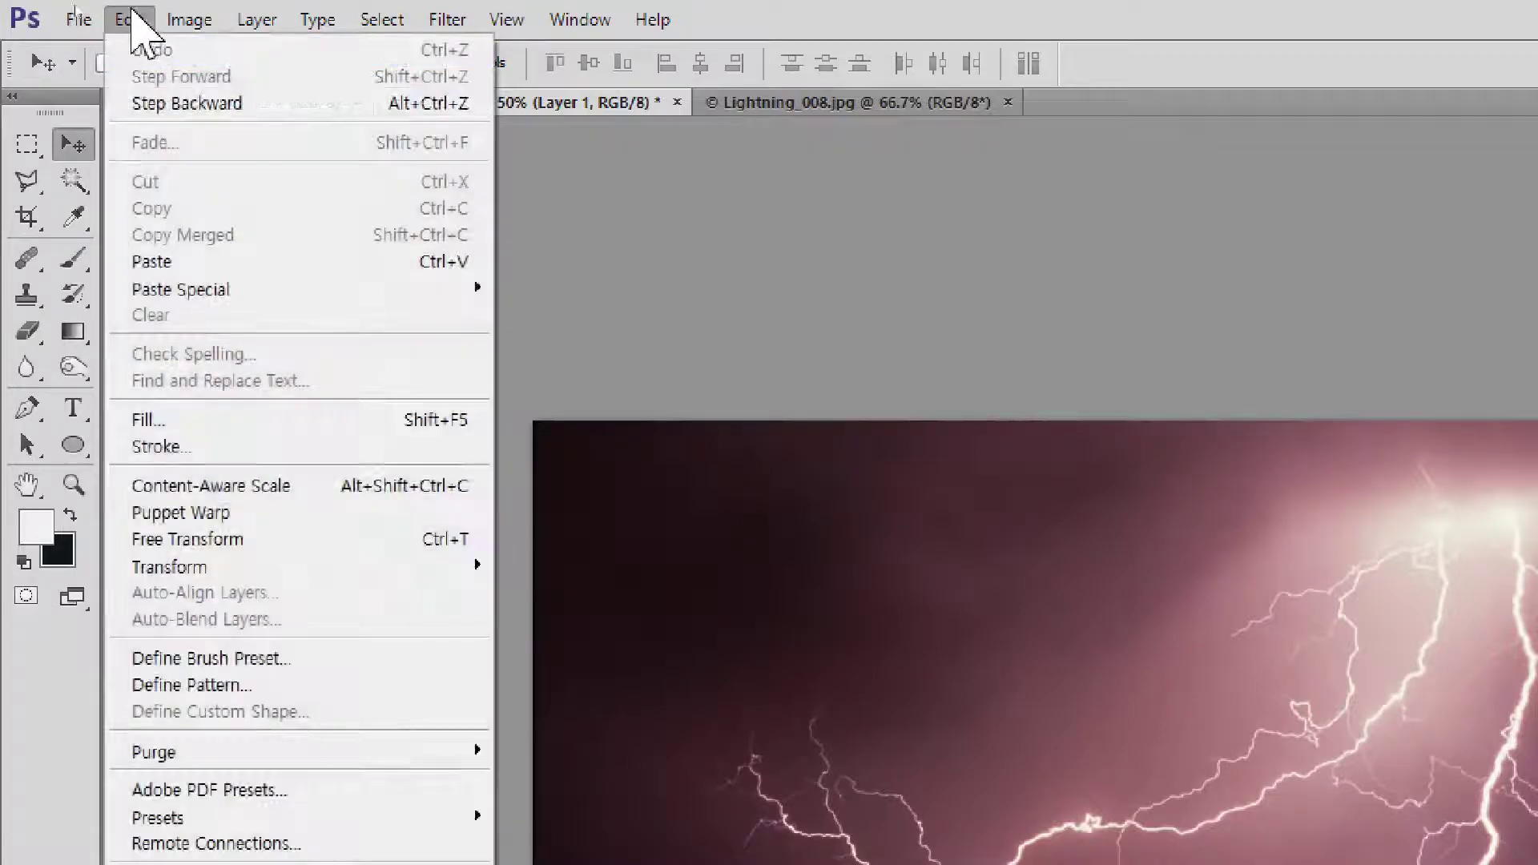
{"action": "mouse_move", "coordinate": [176, 566]}
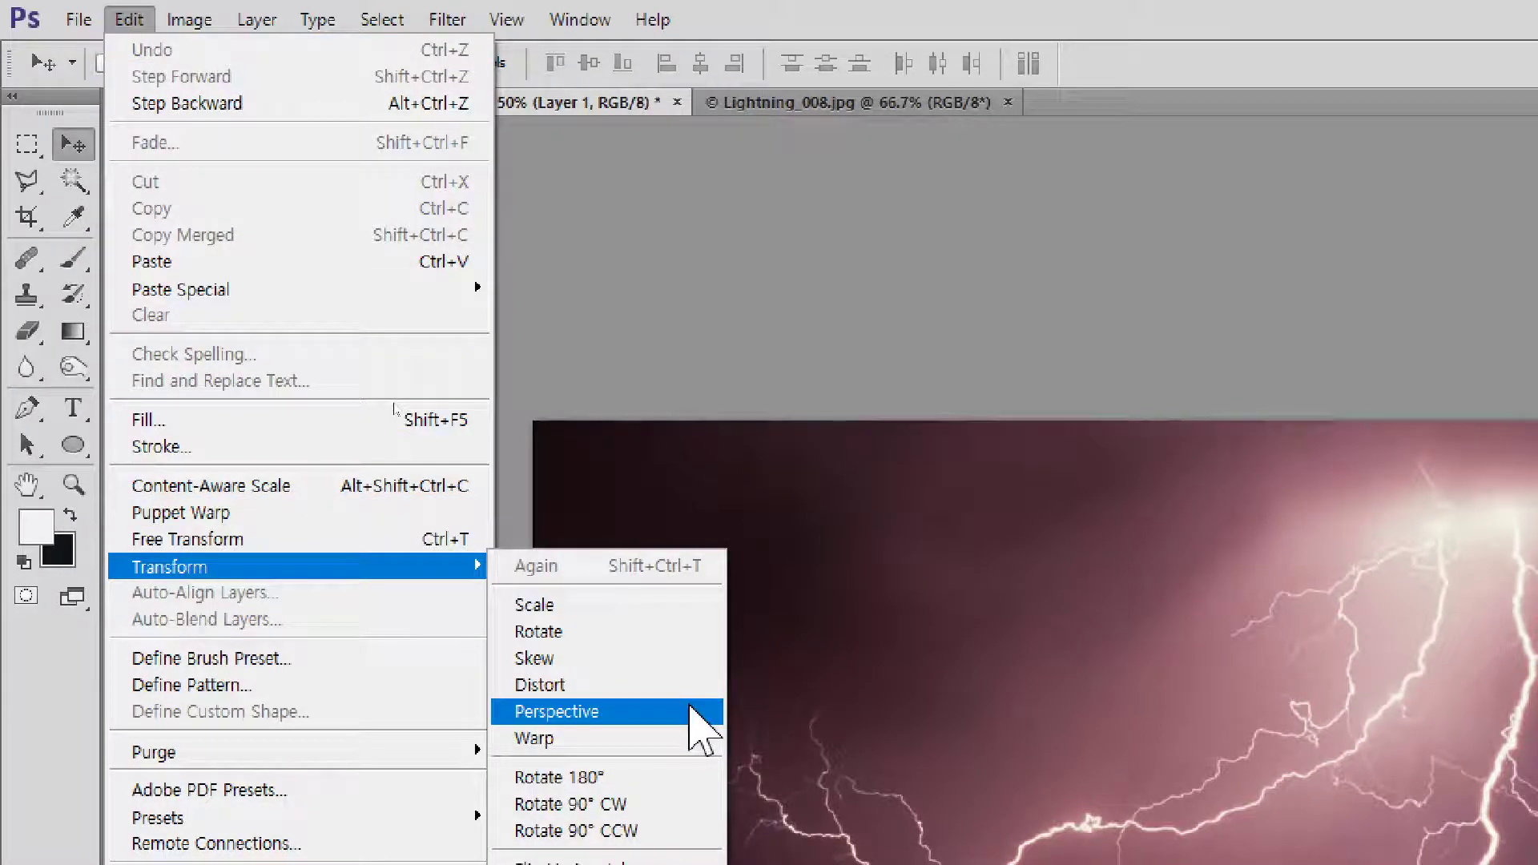
{"action": "mouse_move", "coordinate": [416, 568]}
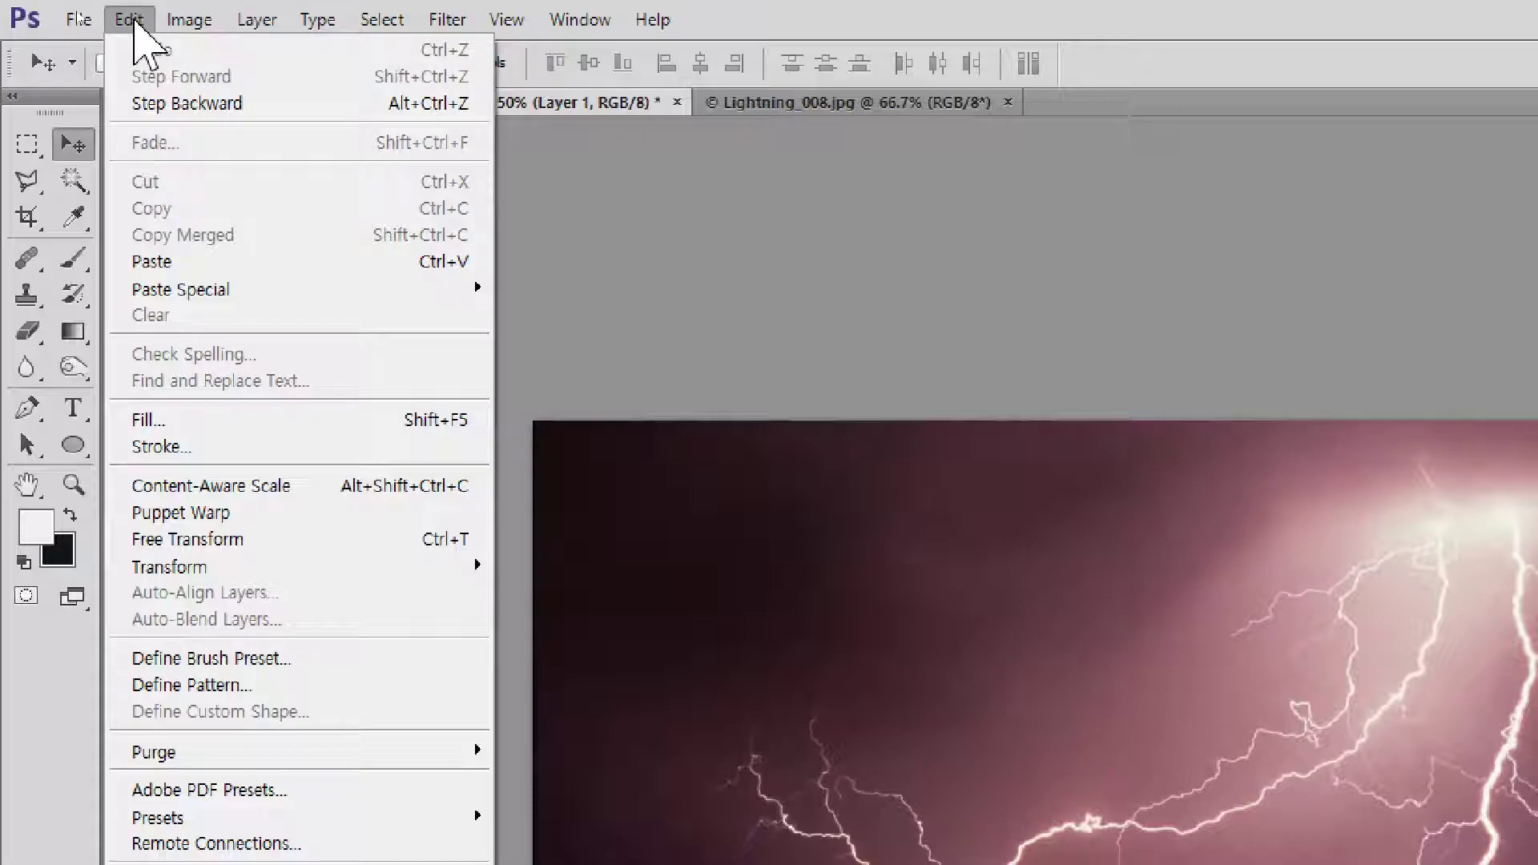
{"action": "mouse_move", "coordinate": [191, 24]}
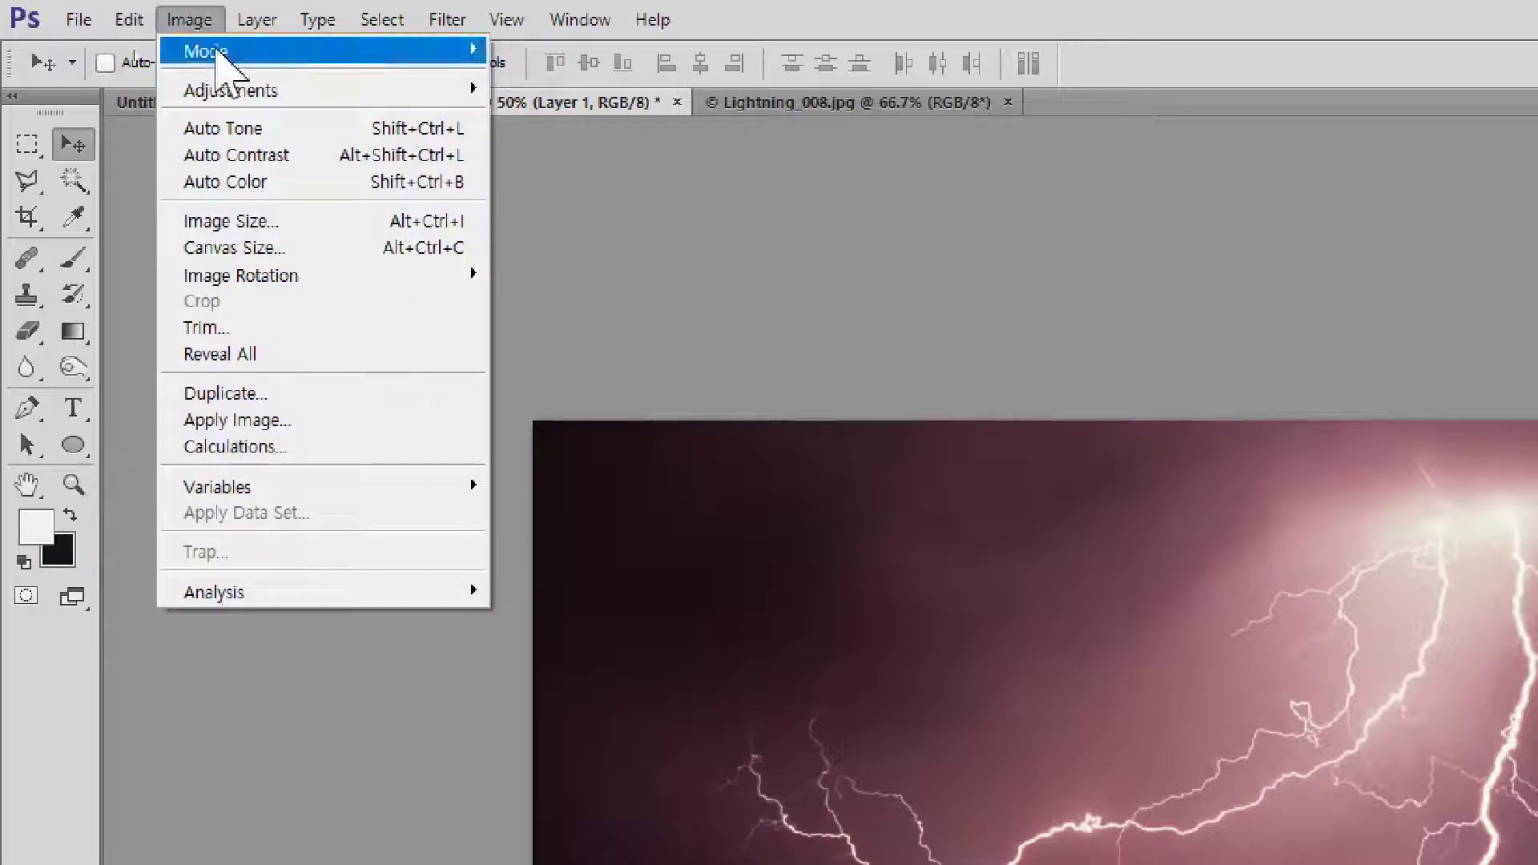
{"action": "mouse_move", "coordinate": [284, 281]}
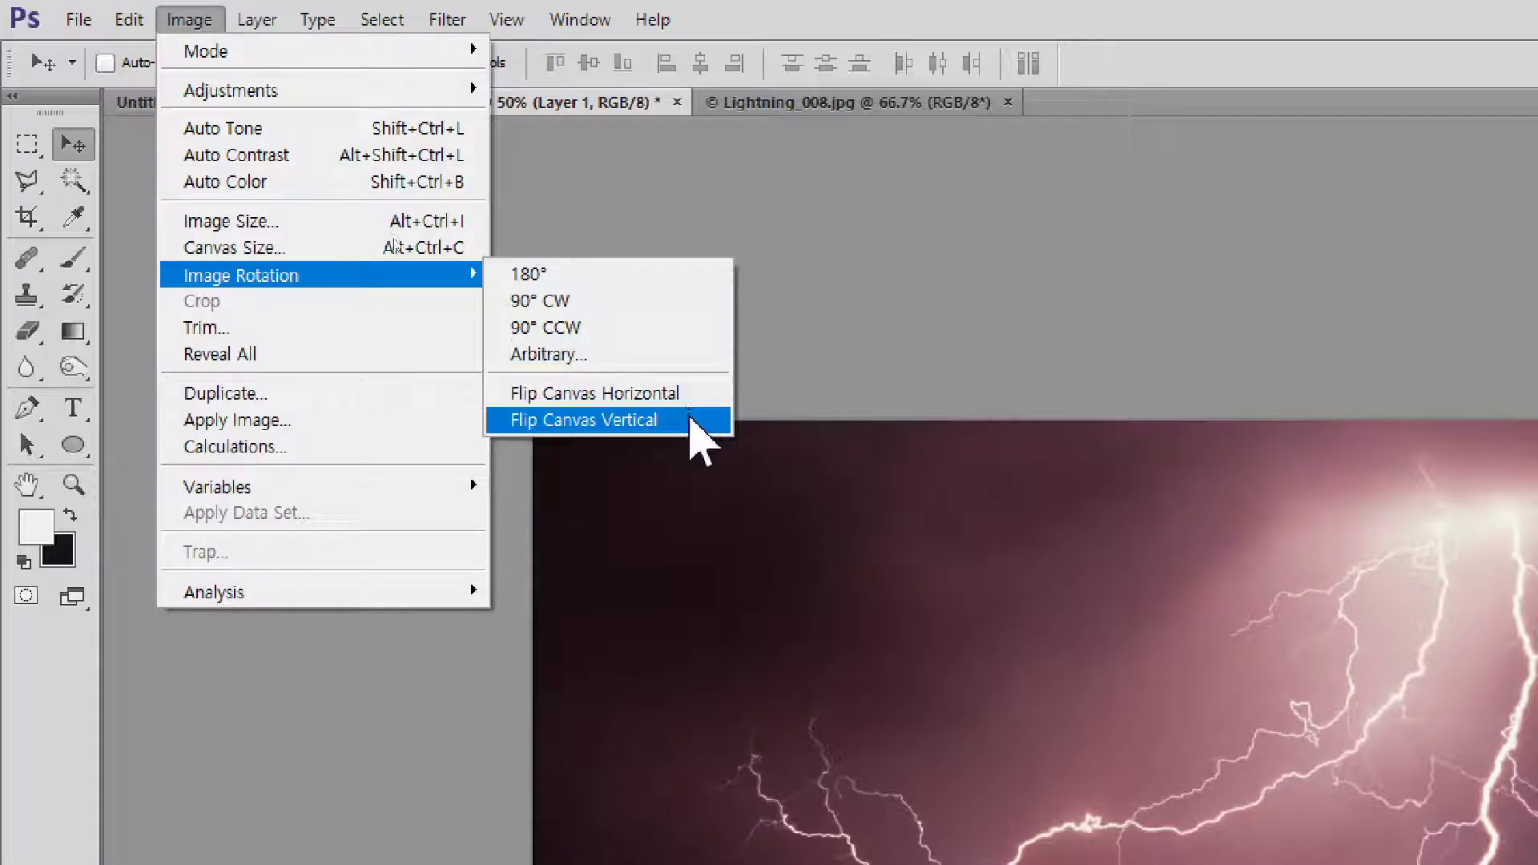
{"action": "mouse_move", "coordinate": [130, 24]}
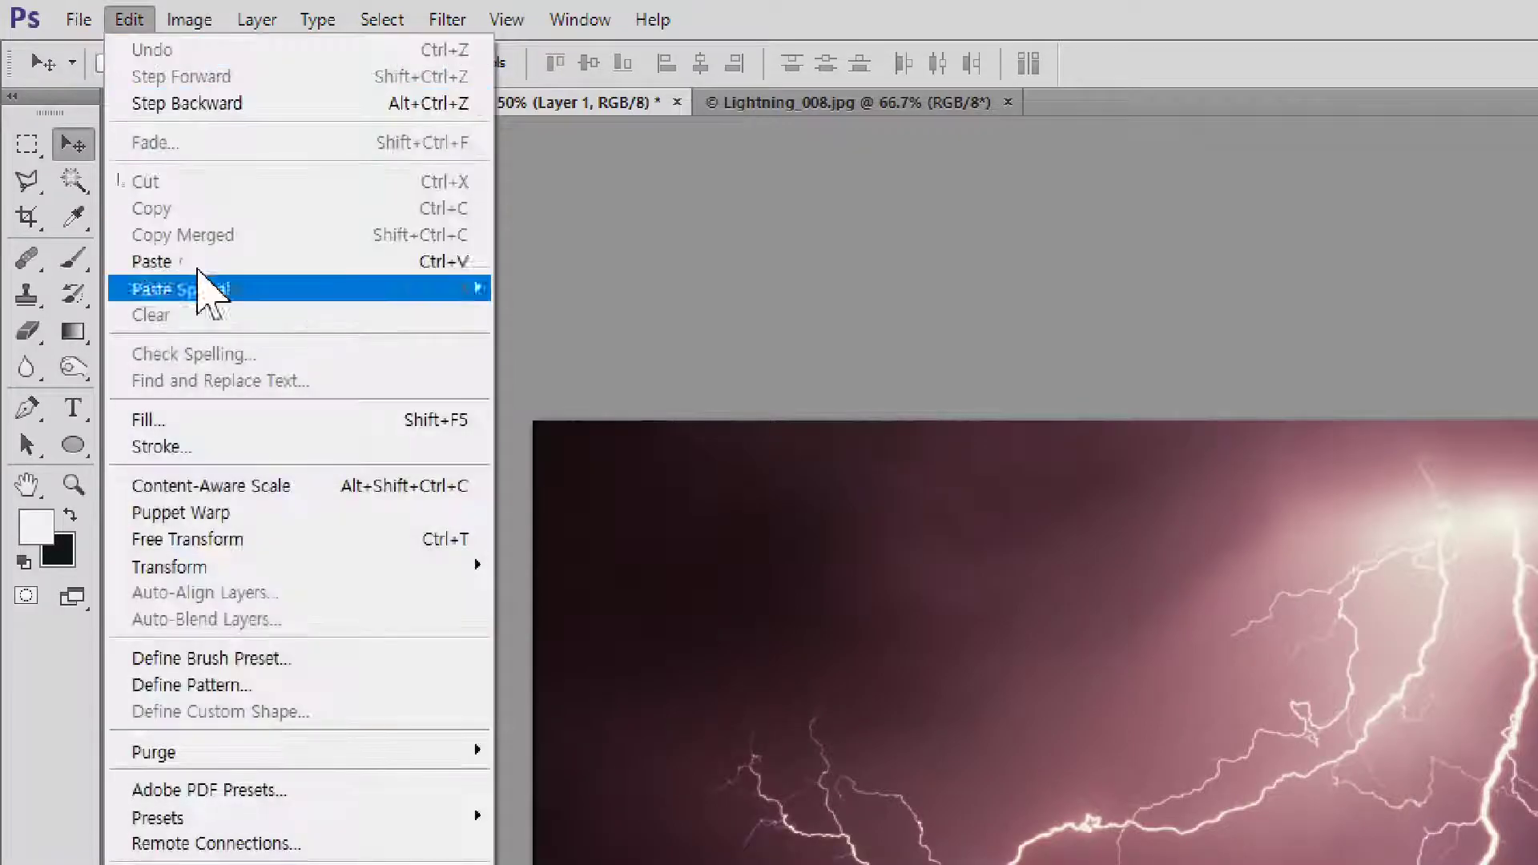
{"action": "mouse_move", "coordinate": [323, 570]}
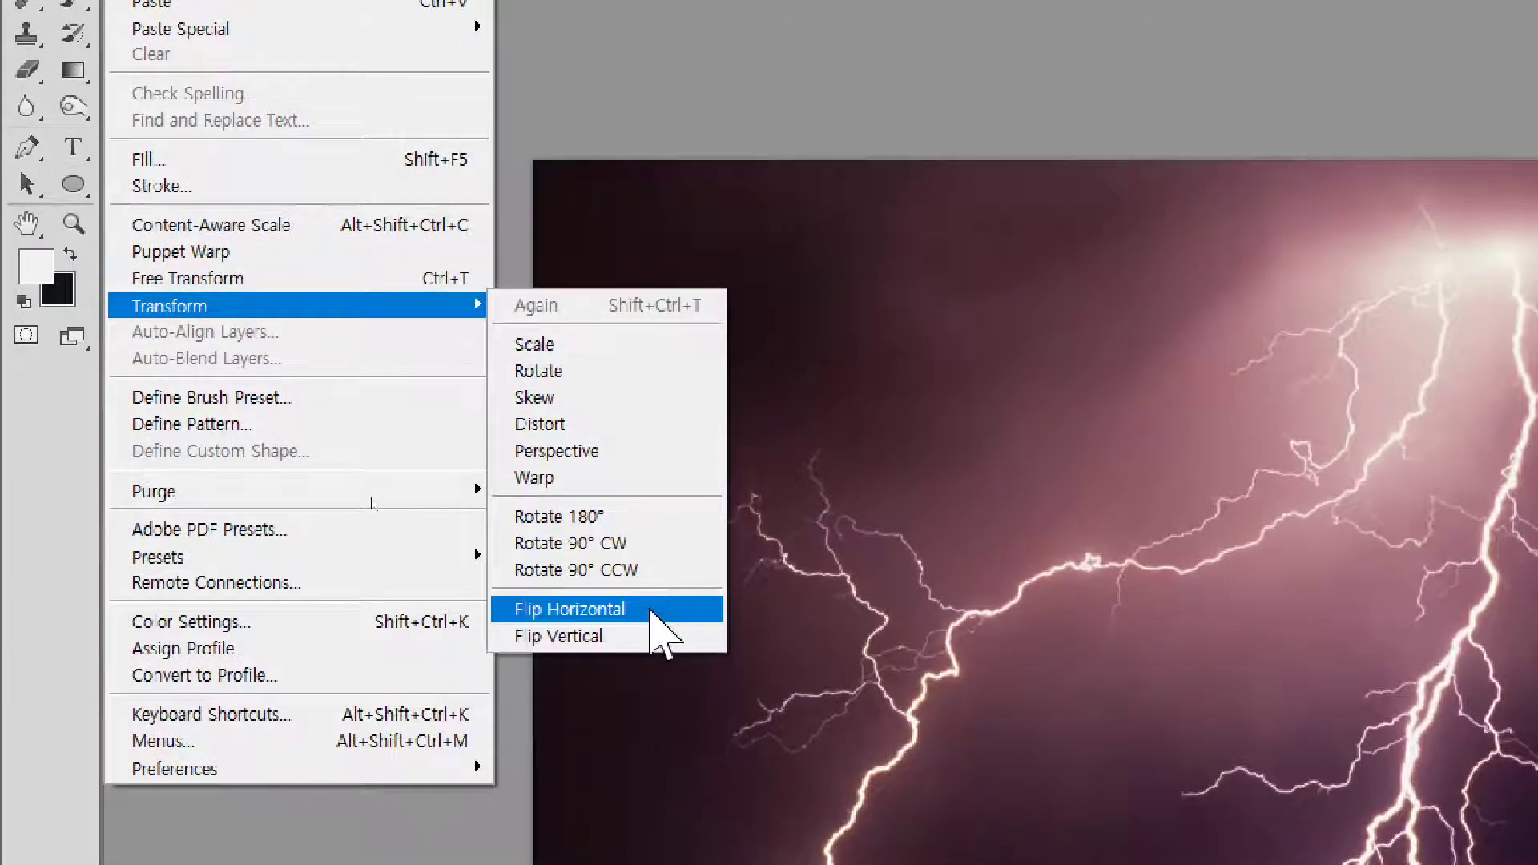
{"action": "left_click", "coordinate": [650, 613]}
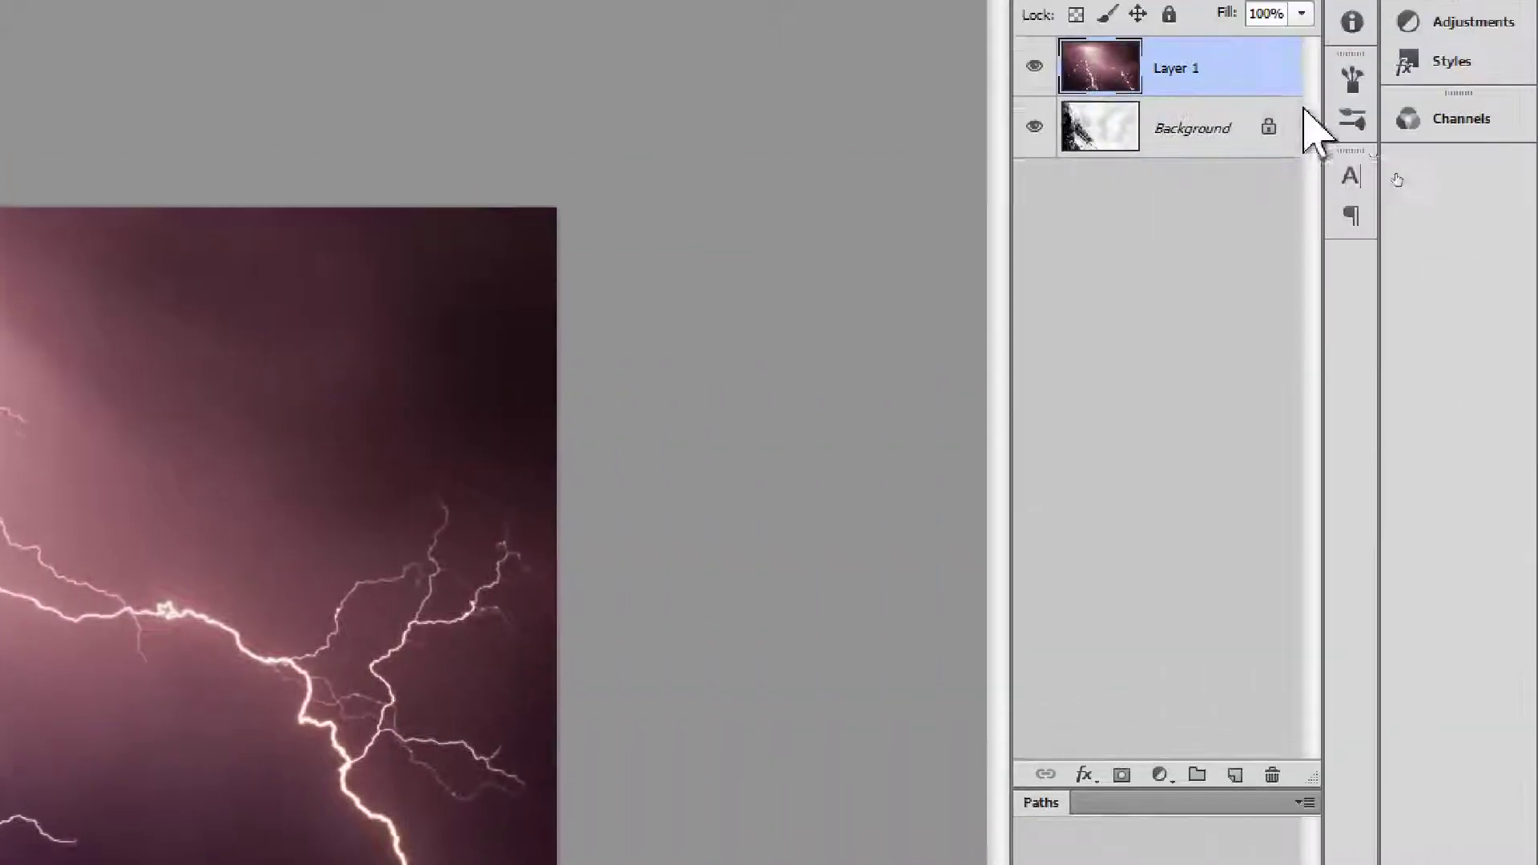
{"action": "left_click", "coordinate": [1034, 120]}
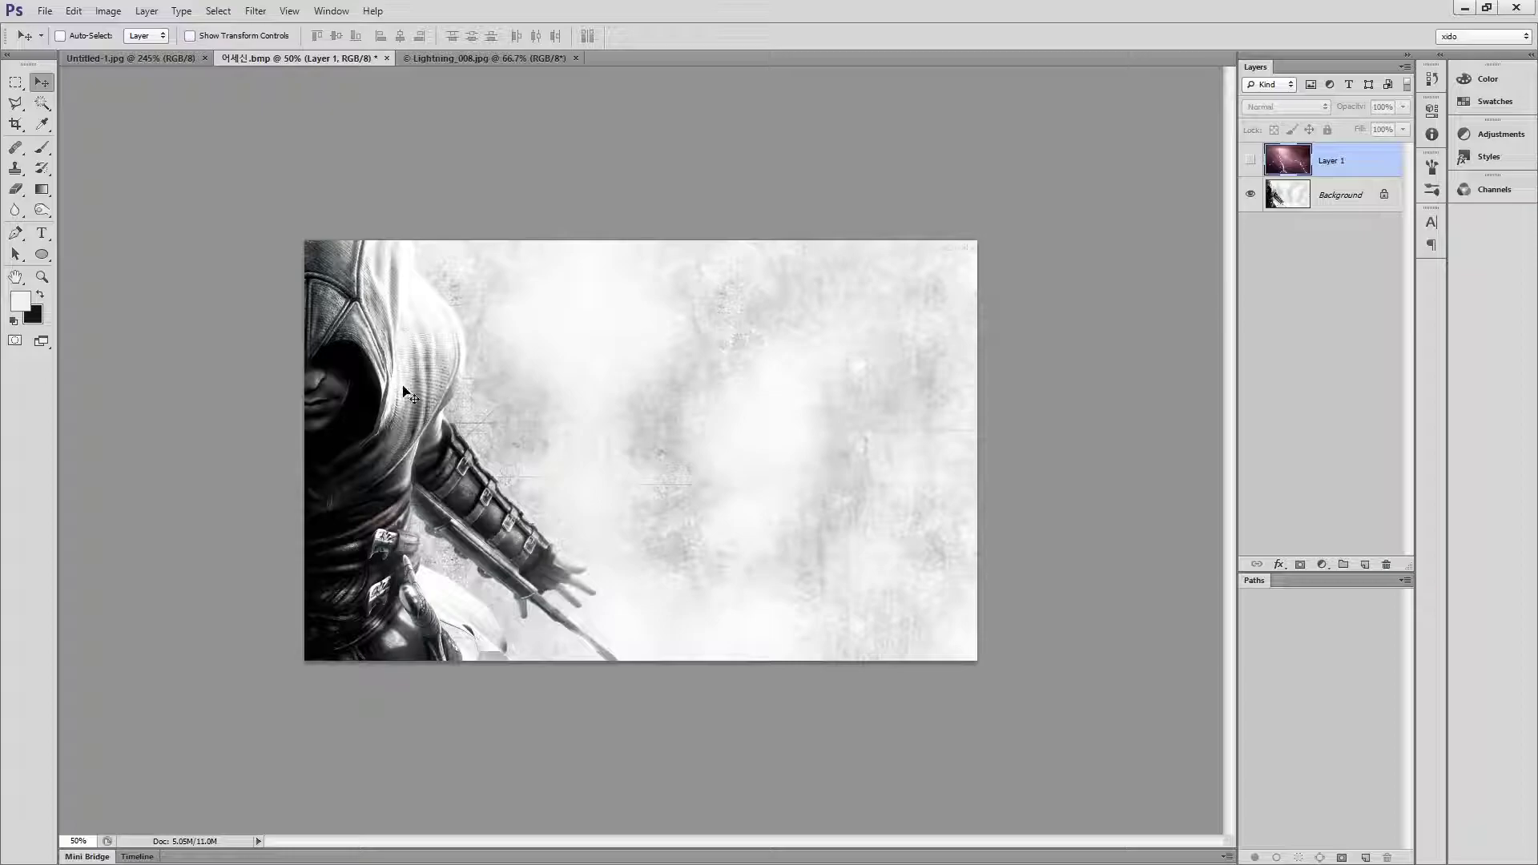
{"action": "left_click", "coordinate": [1250, 159]}
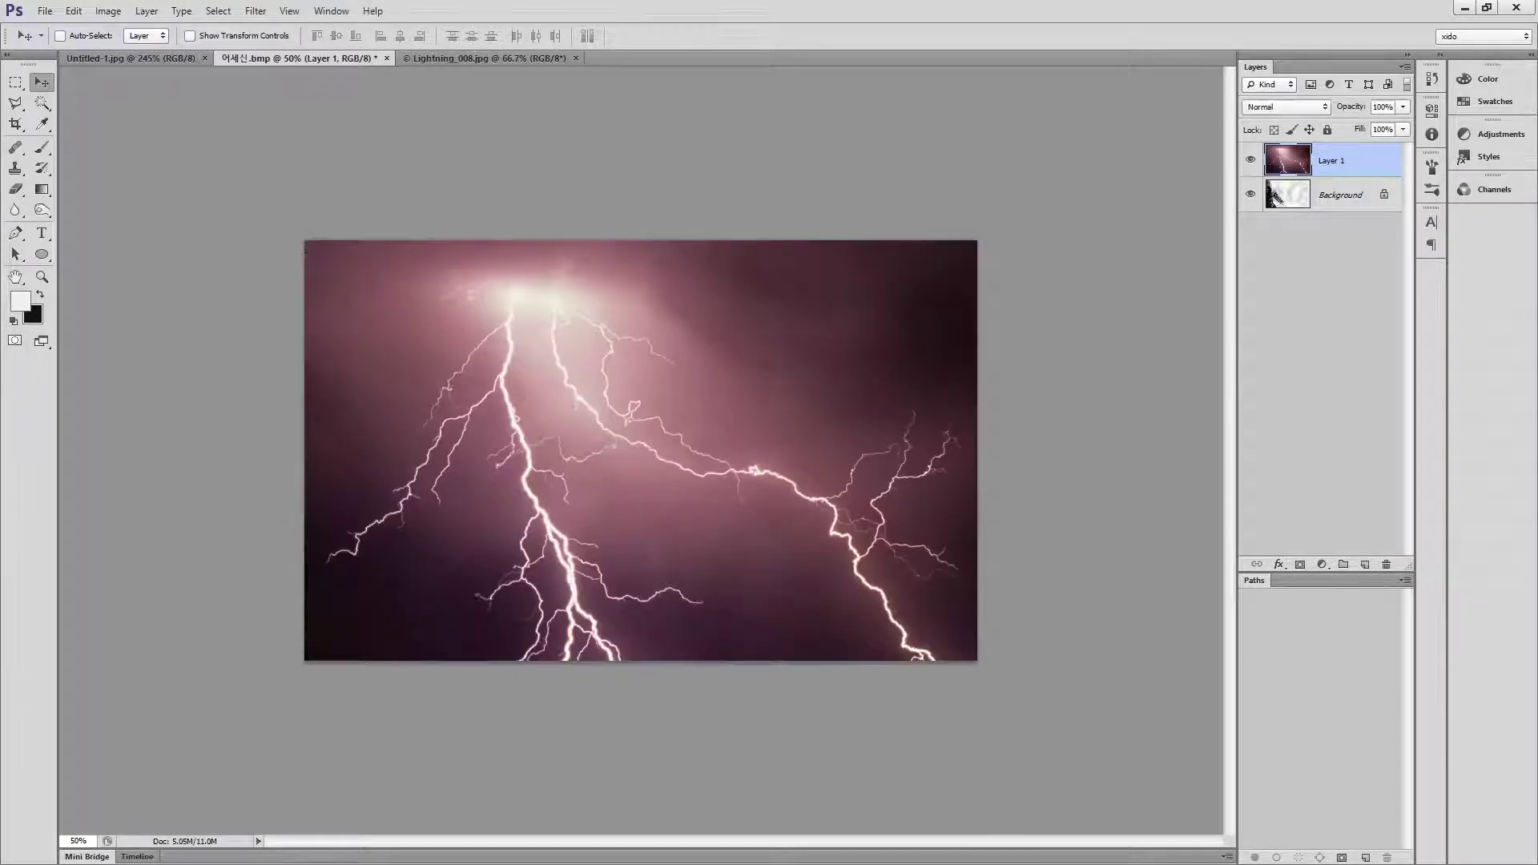
- Flip the whole canvas horizontally to see its effect on the background under Layer 1, and undo the flip
{"action": "left_click", "coordinate": [107, 11]}
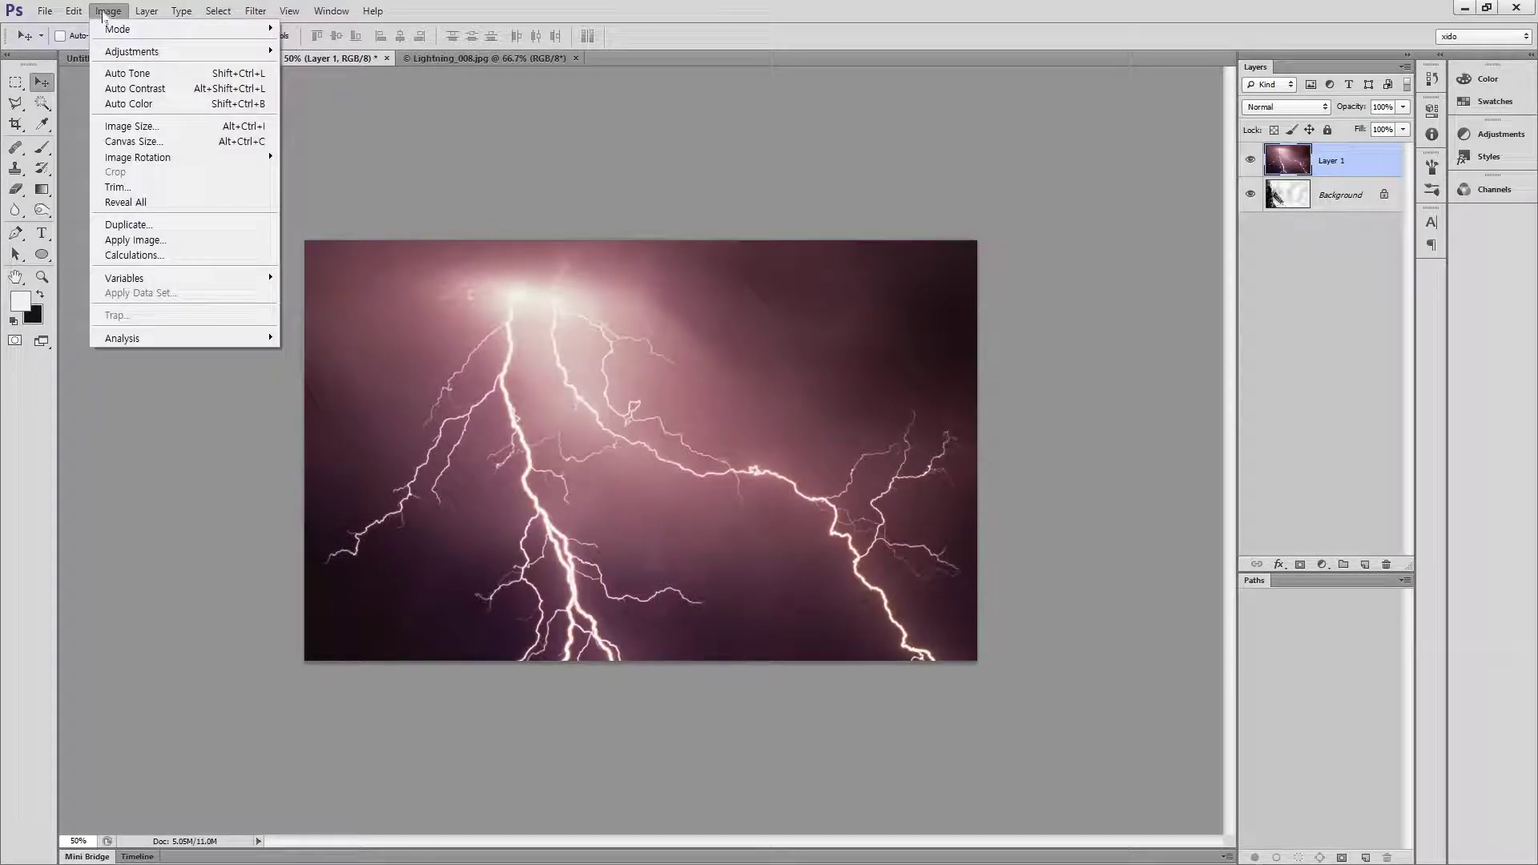
{"action": "mouse_move", "coordinate": [157, 160]}
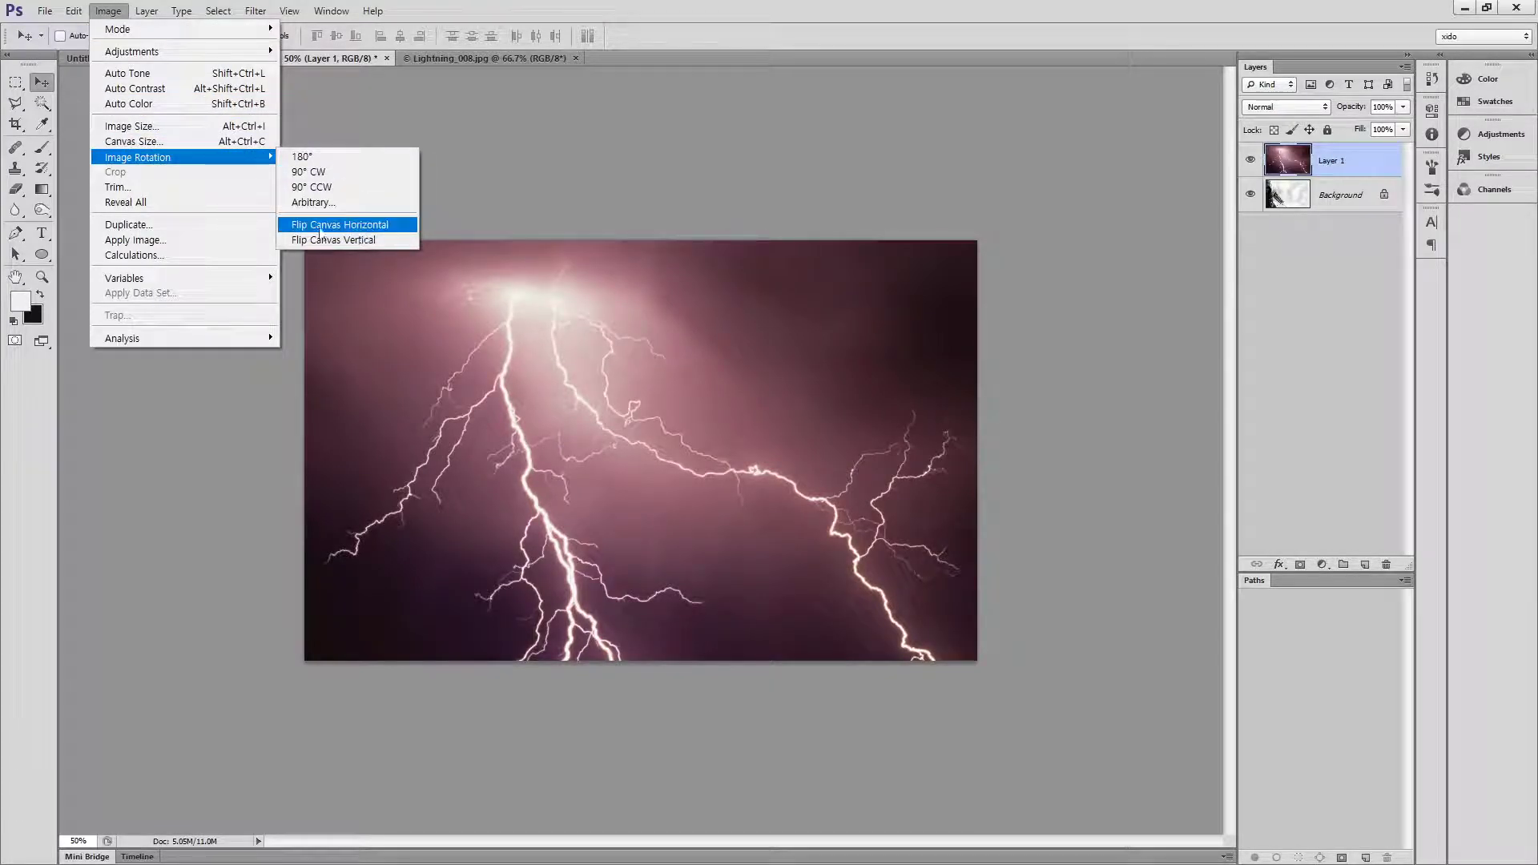
{"action": "left_click", "coordinate": [362, 228]}
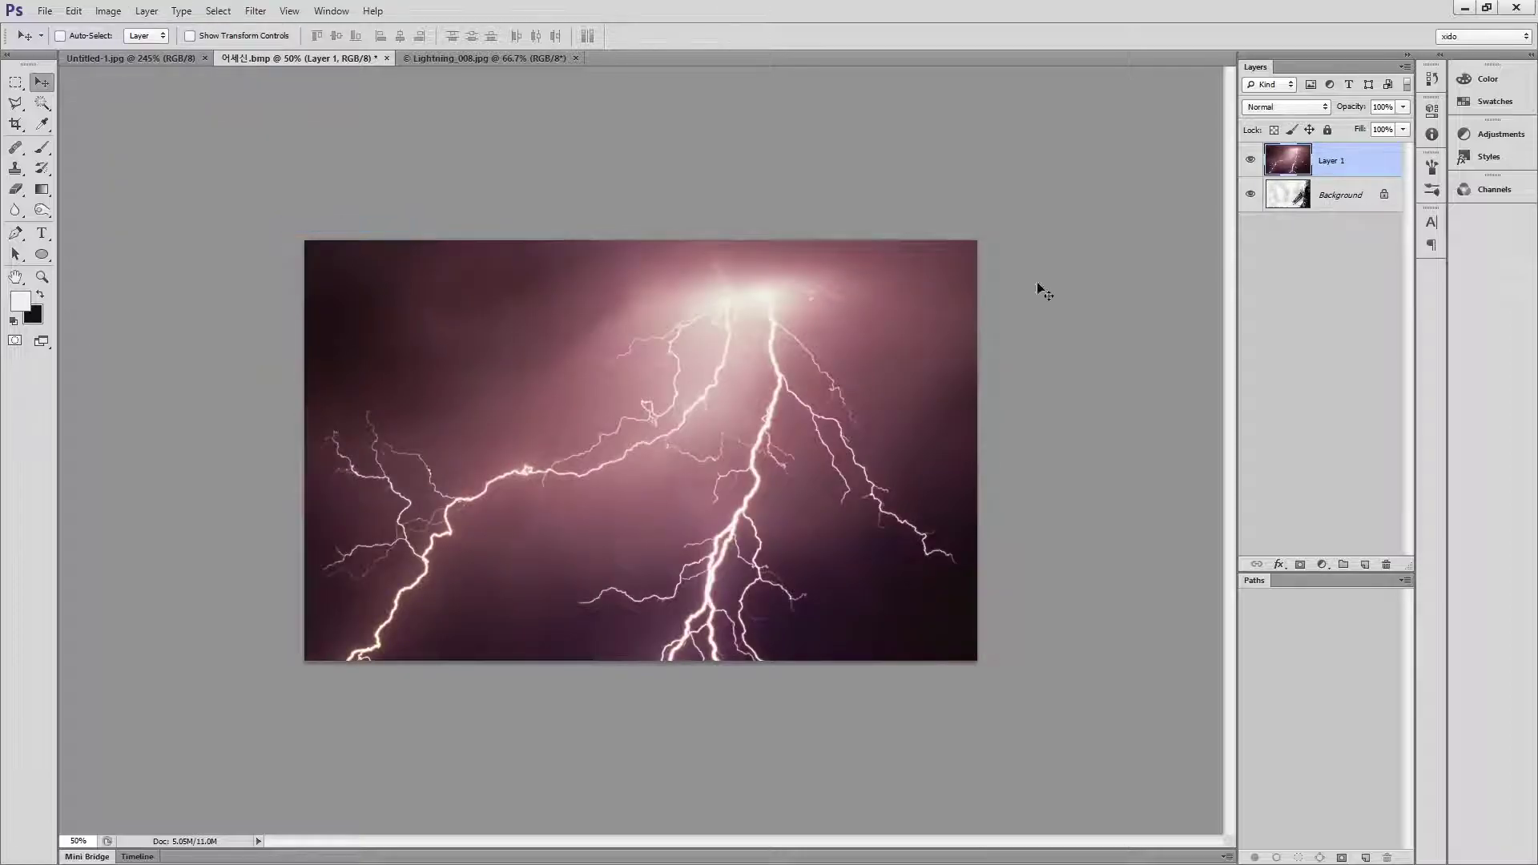
{"action": "left_click", "coordinate": [1249, 163]}
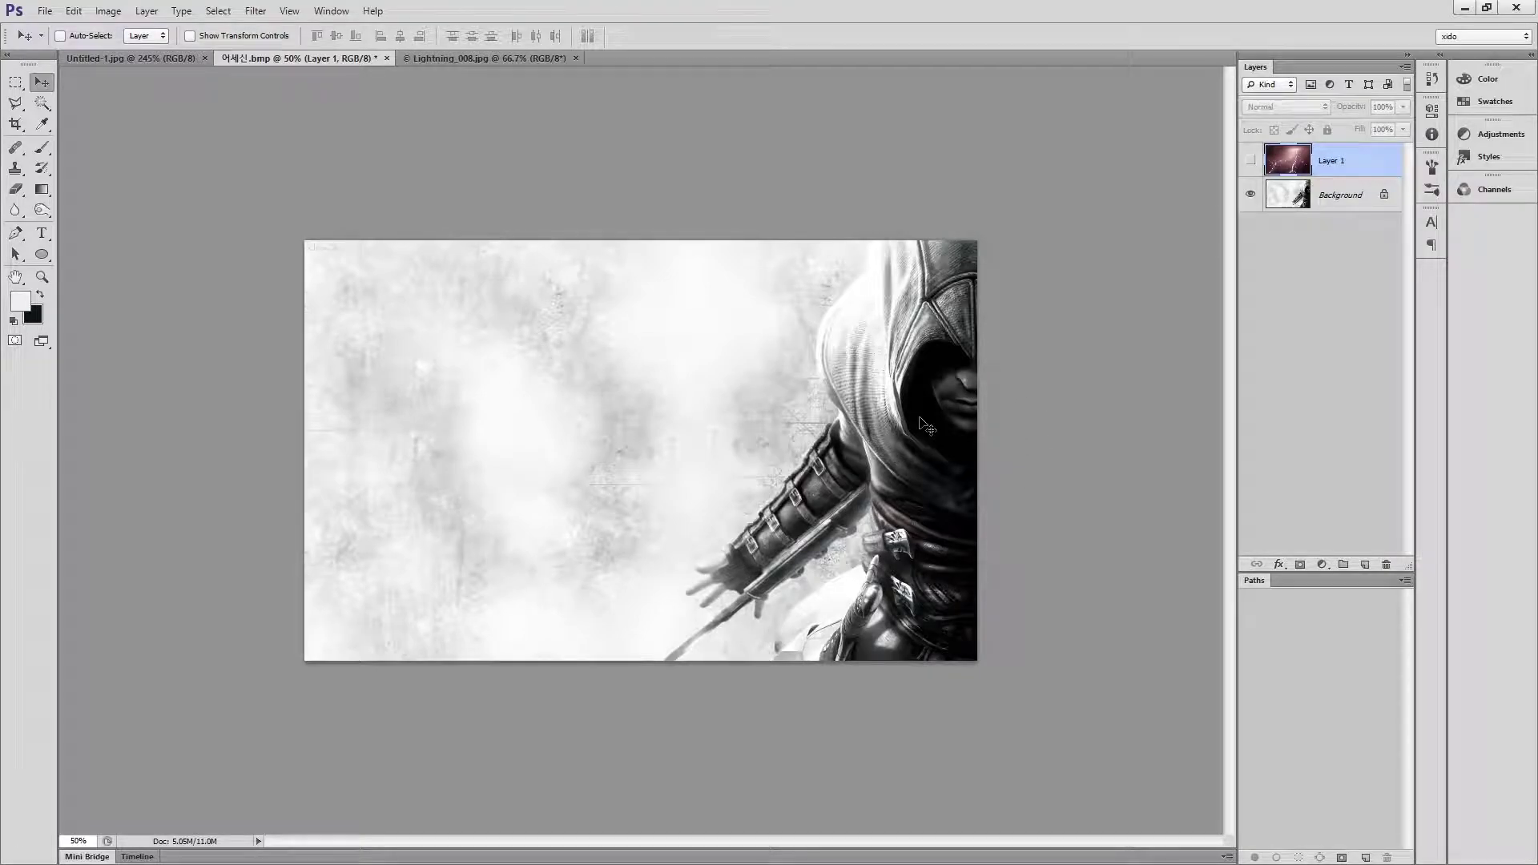
{"action": "key", "text": "ctrl+z"}
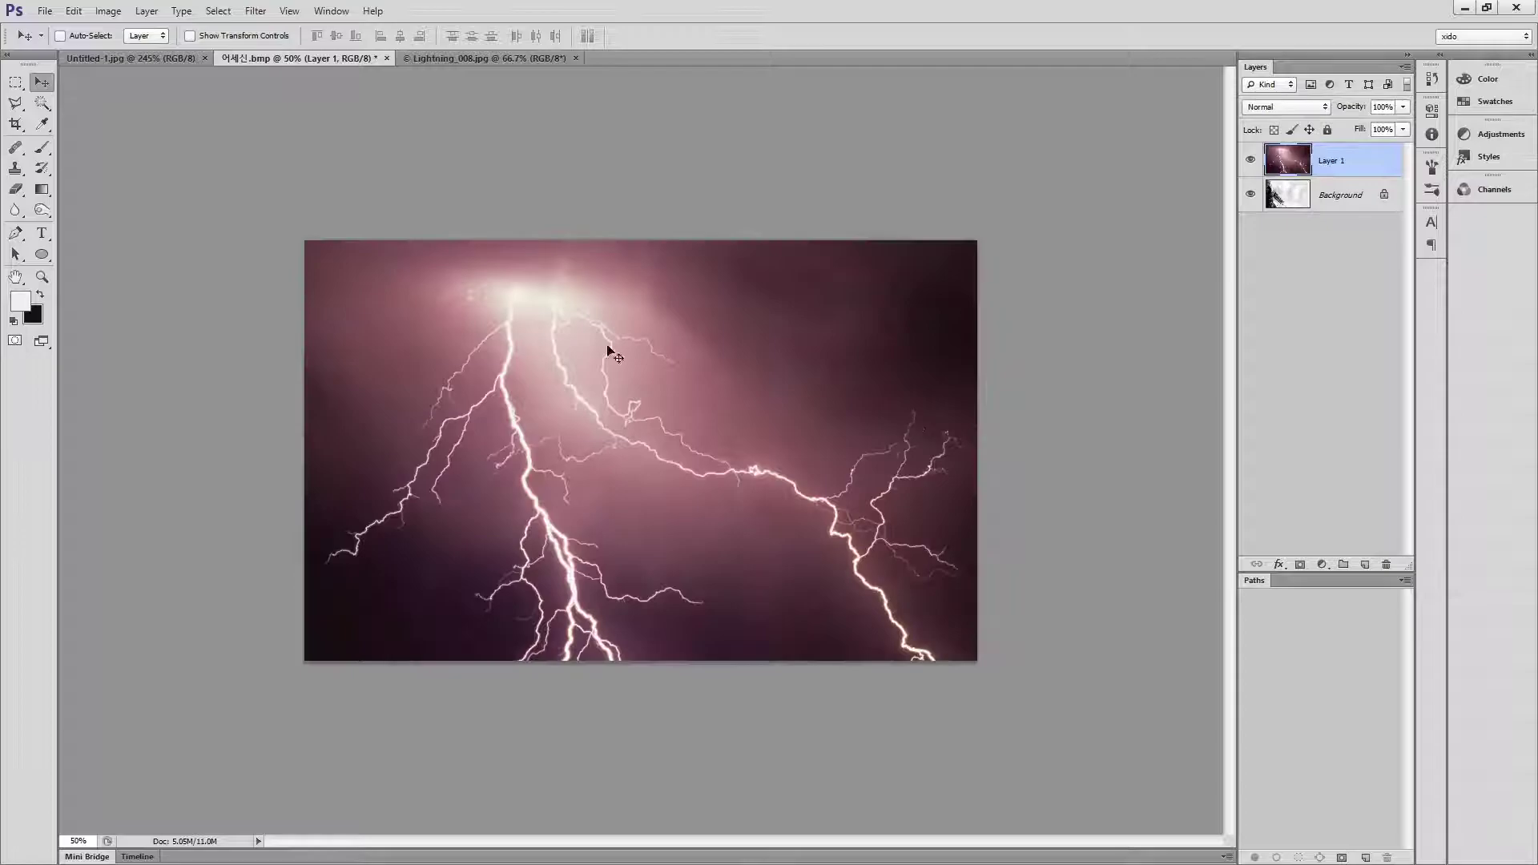
{"action": "left_click", "coordinate": [104, 12]}
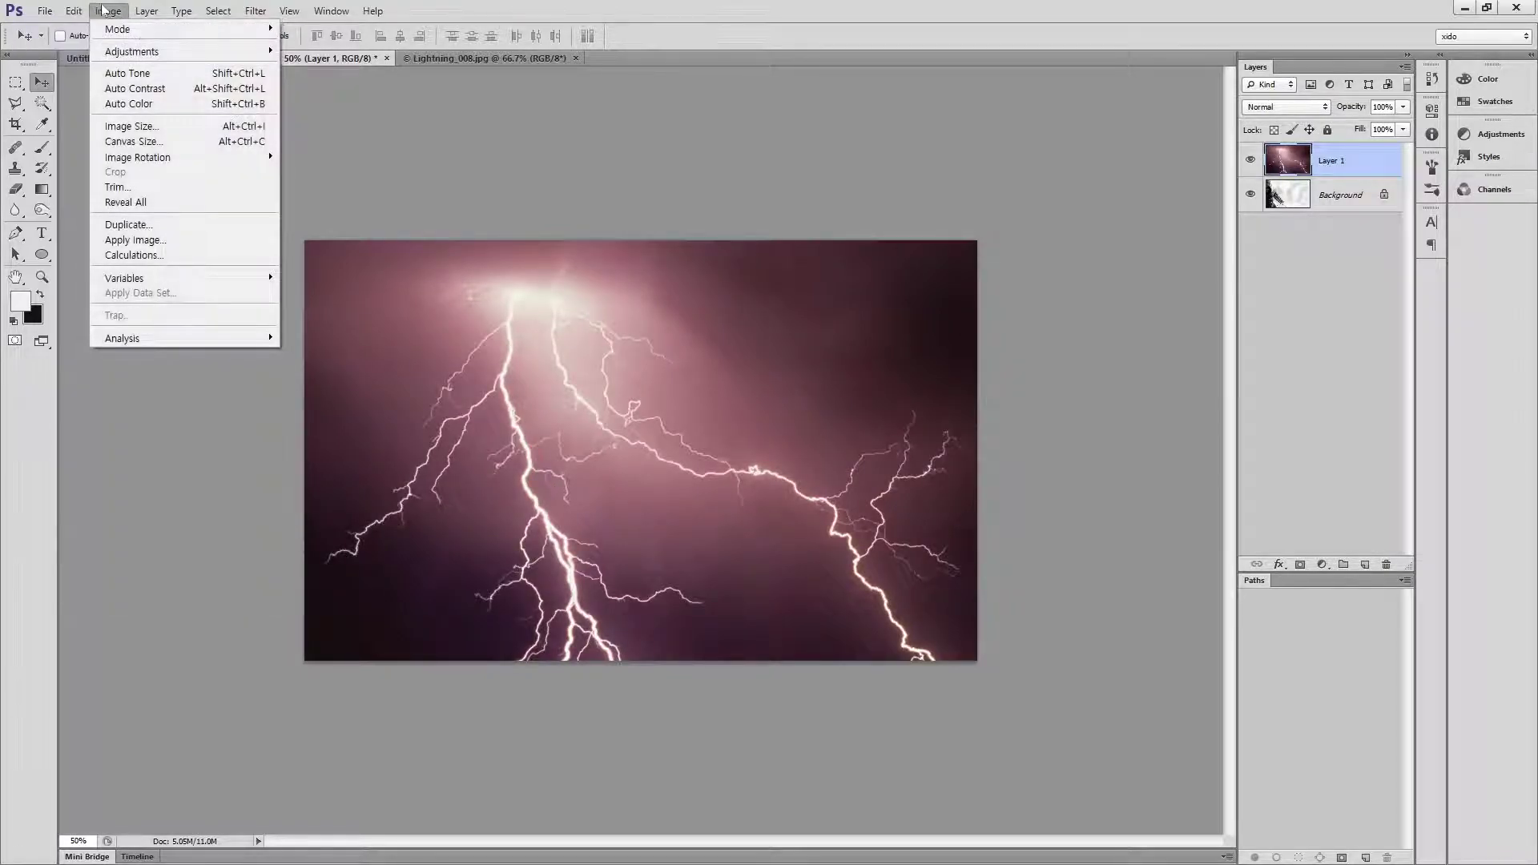
{"action": "left_click", "coordinate": [505, 92]}
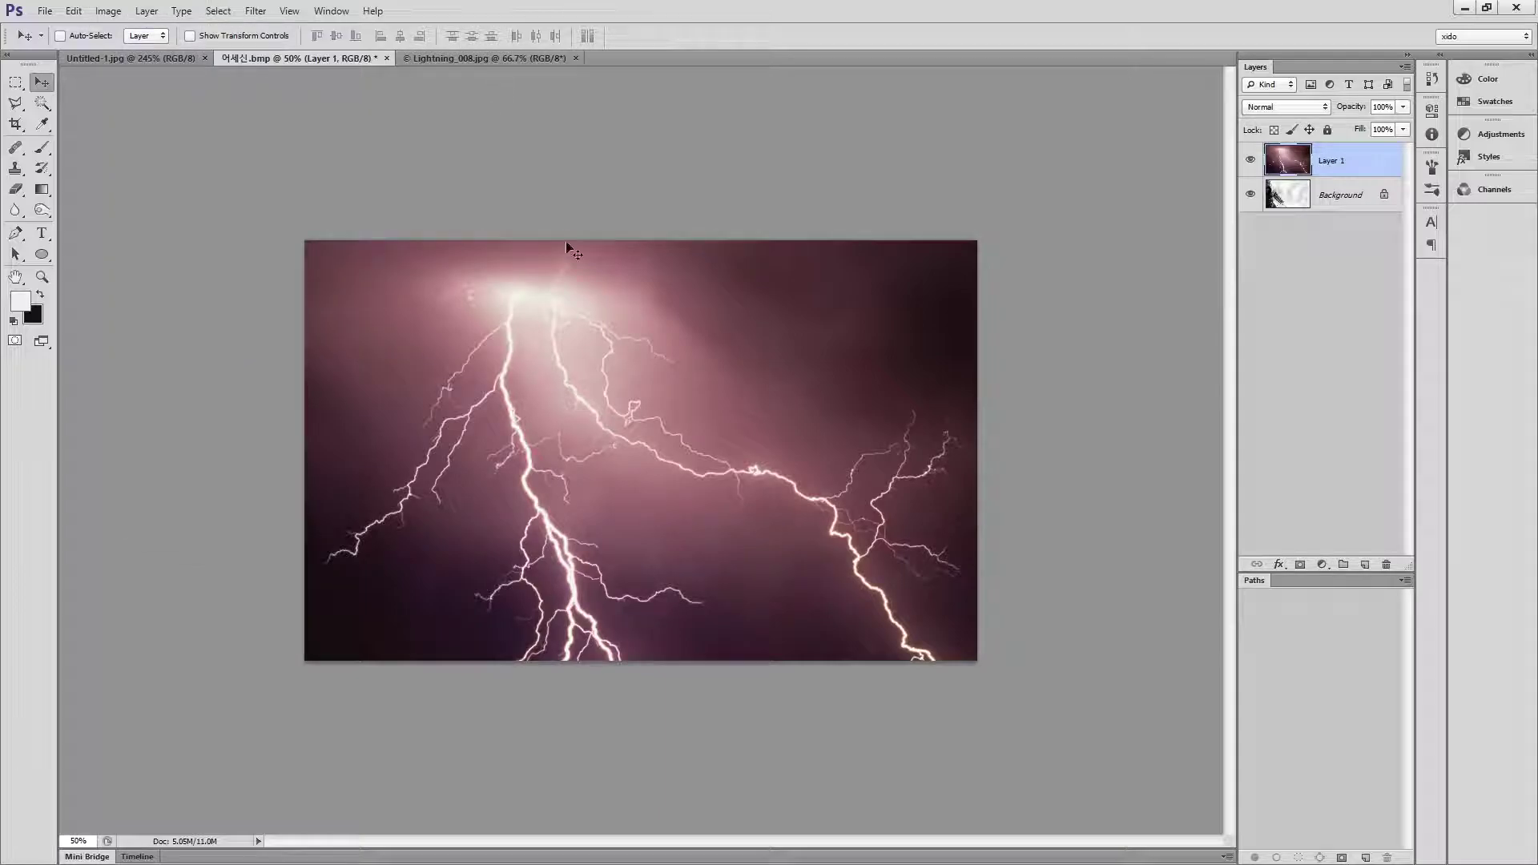
- Compare the image with Layer 1 hidden and shown, and try its blend modes in order from Dissolve through the darkening modes to Lighten
{"action": "left_click", "coordinate": [1250, 160]}
{"action": "left_click", "coordinate": [1250, 160]}
{"action": "left_click", "coordinate": [1250, 161]}
{"action": "left_click", "coordinate": [1250, 160]}
{"action": "left_click", "coordinate": [1287, 107]}
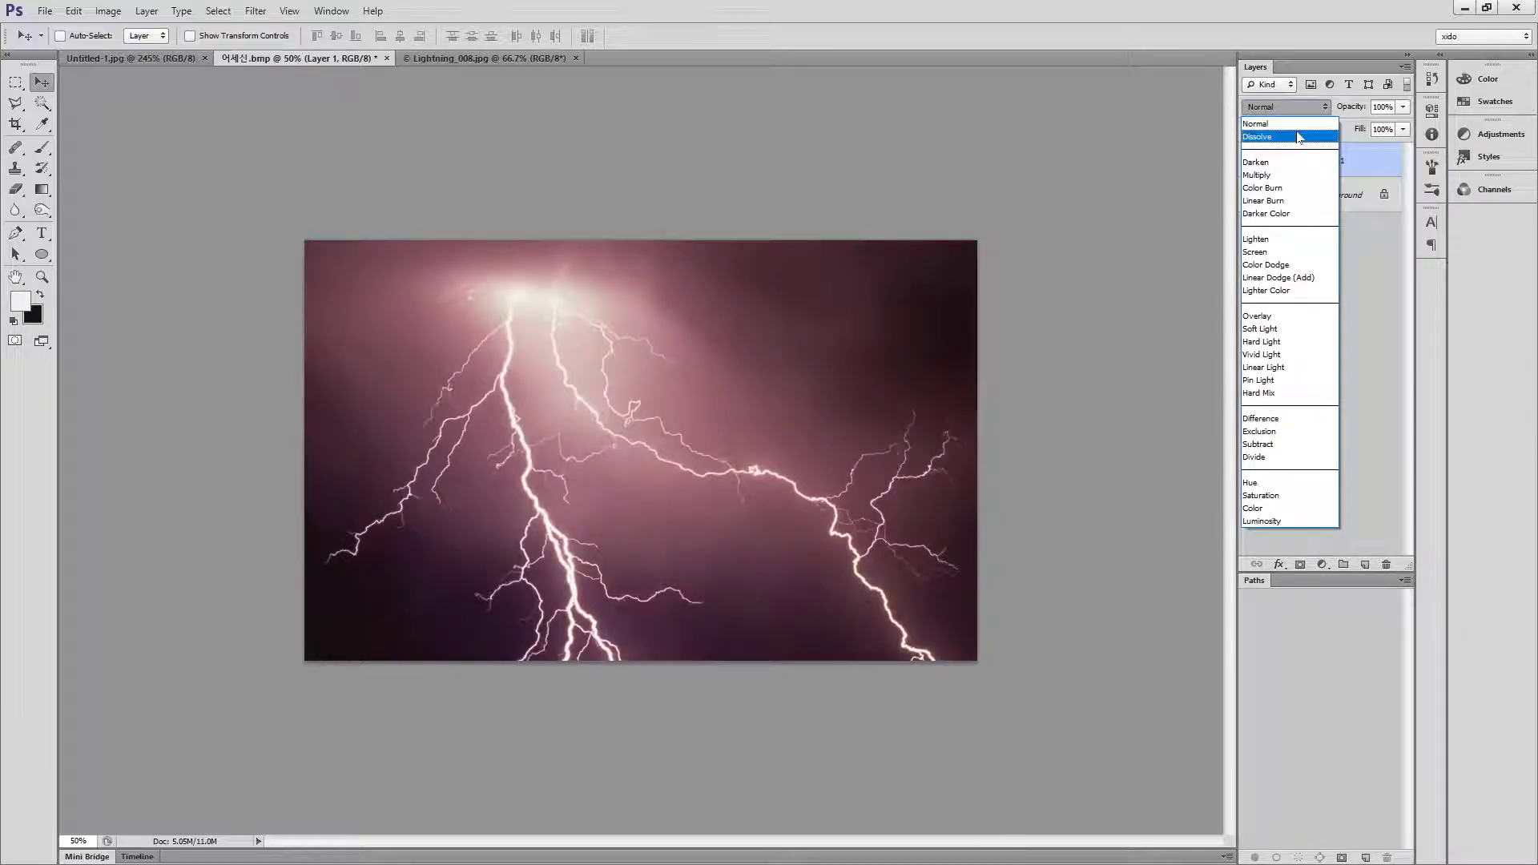
{"action": "left_click", "coordinate": [1298, 137]}
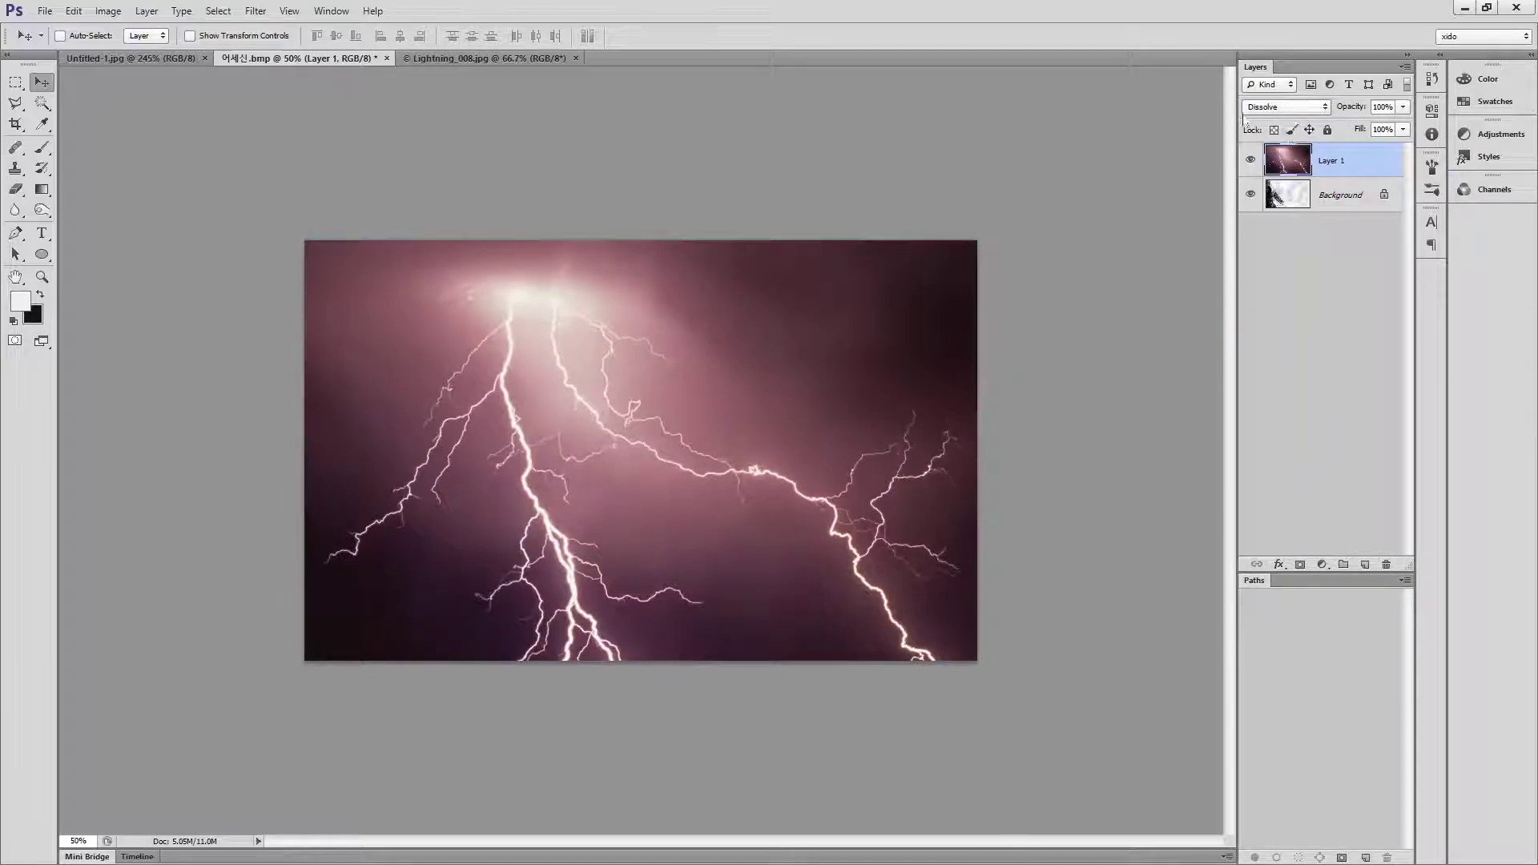
{"action": "key", "text": "Down"}
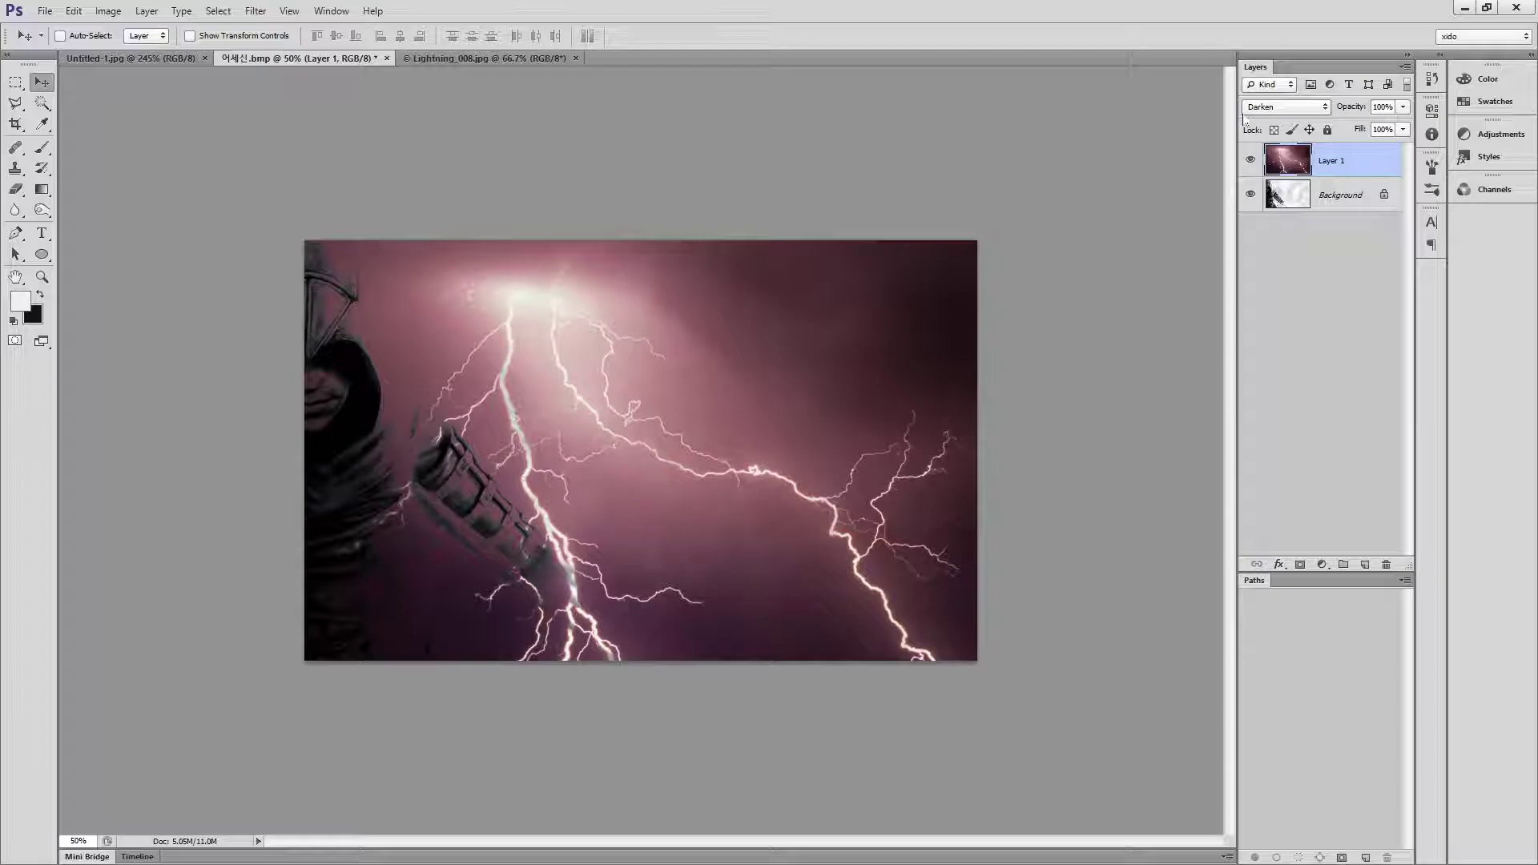
{"action": "key", "text": "Down"}
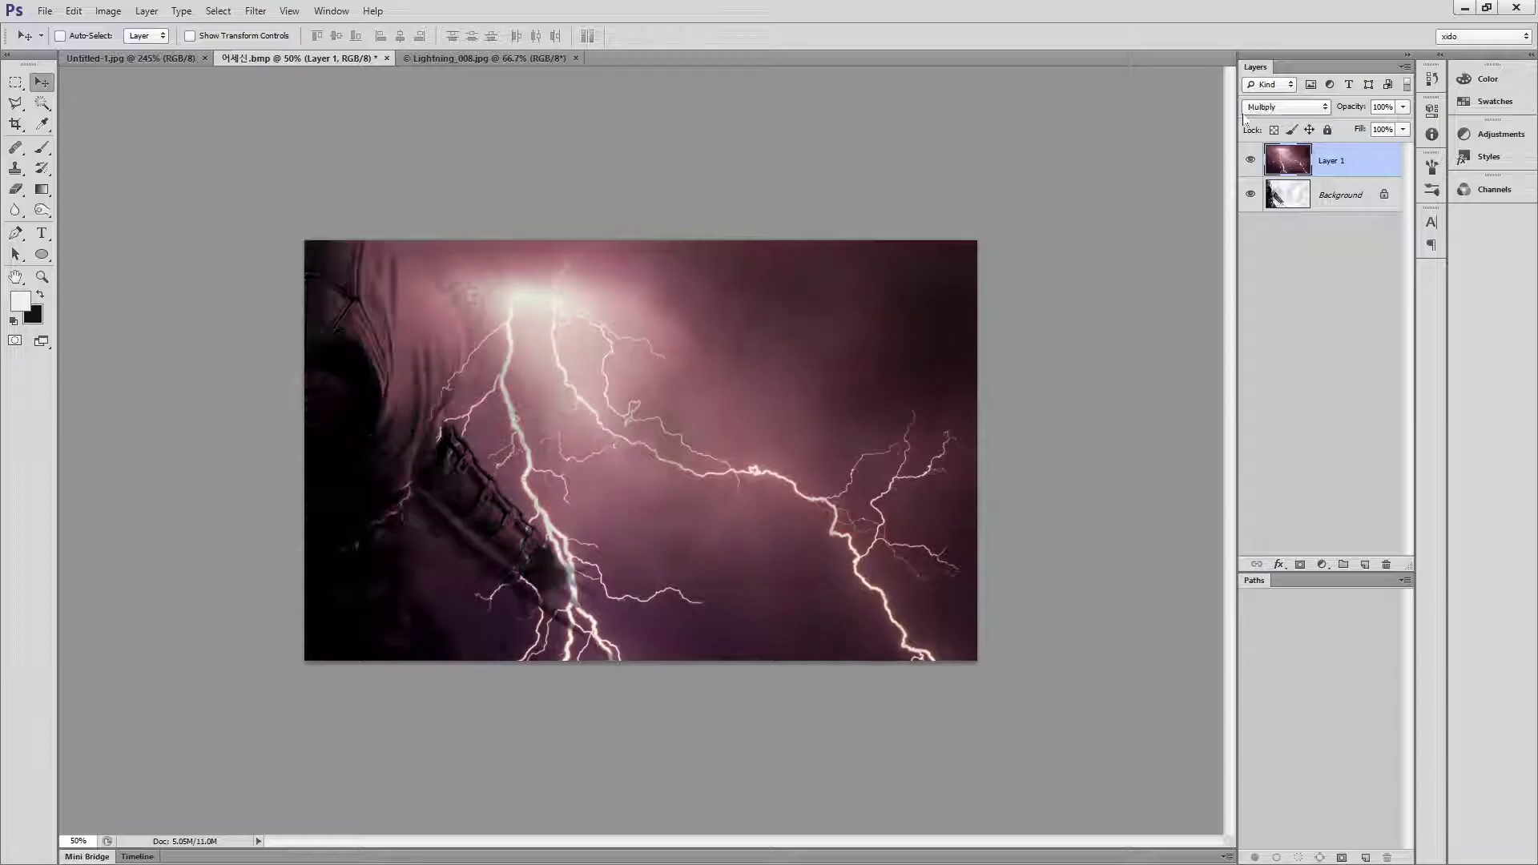
{"action": "key", "text": "Down"}
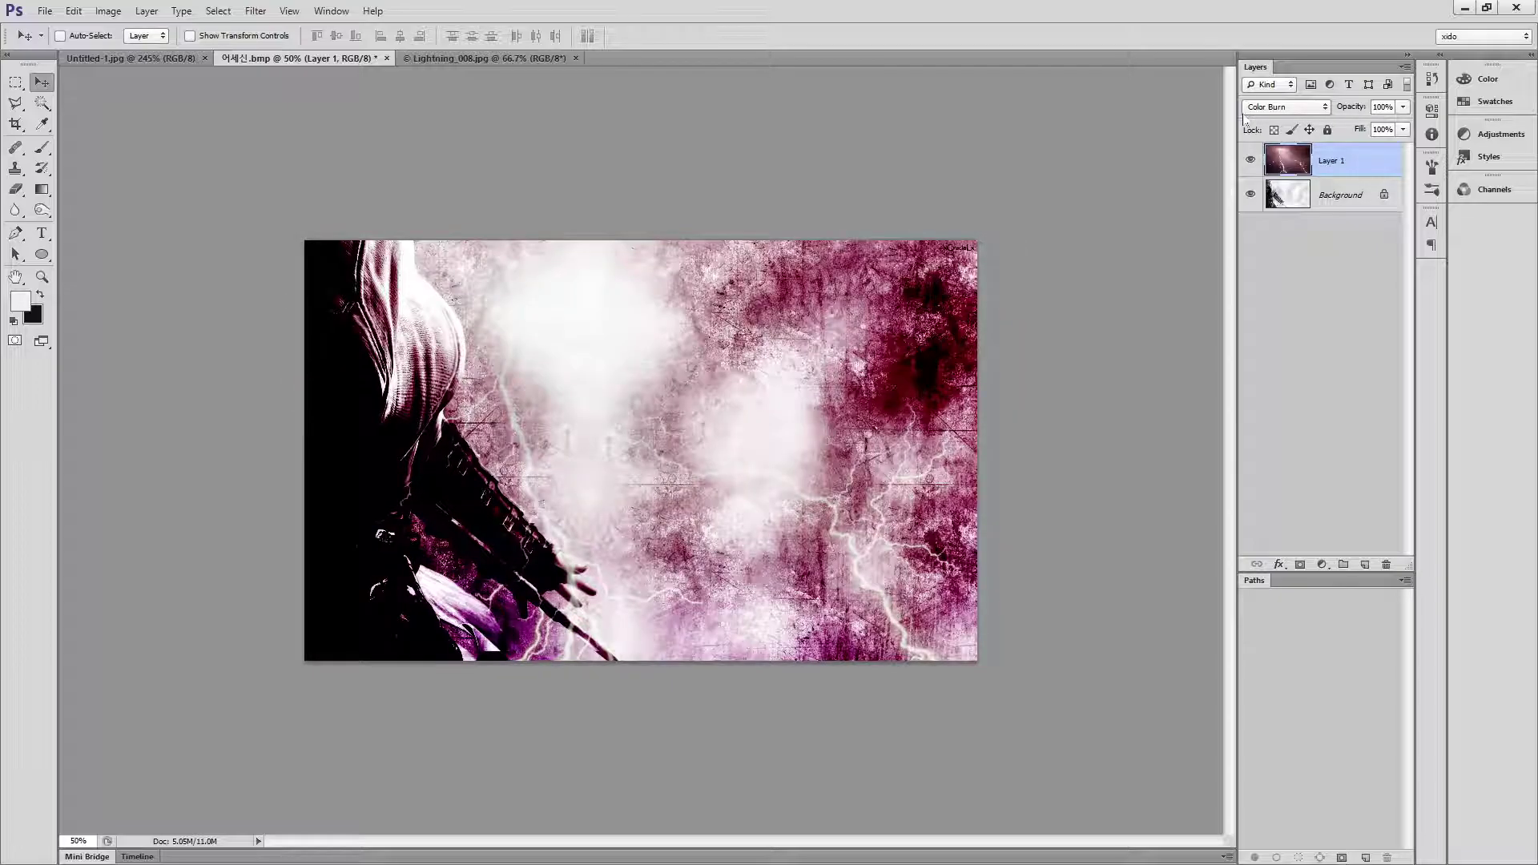
{"action": "key", "text": "Down"}
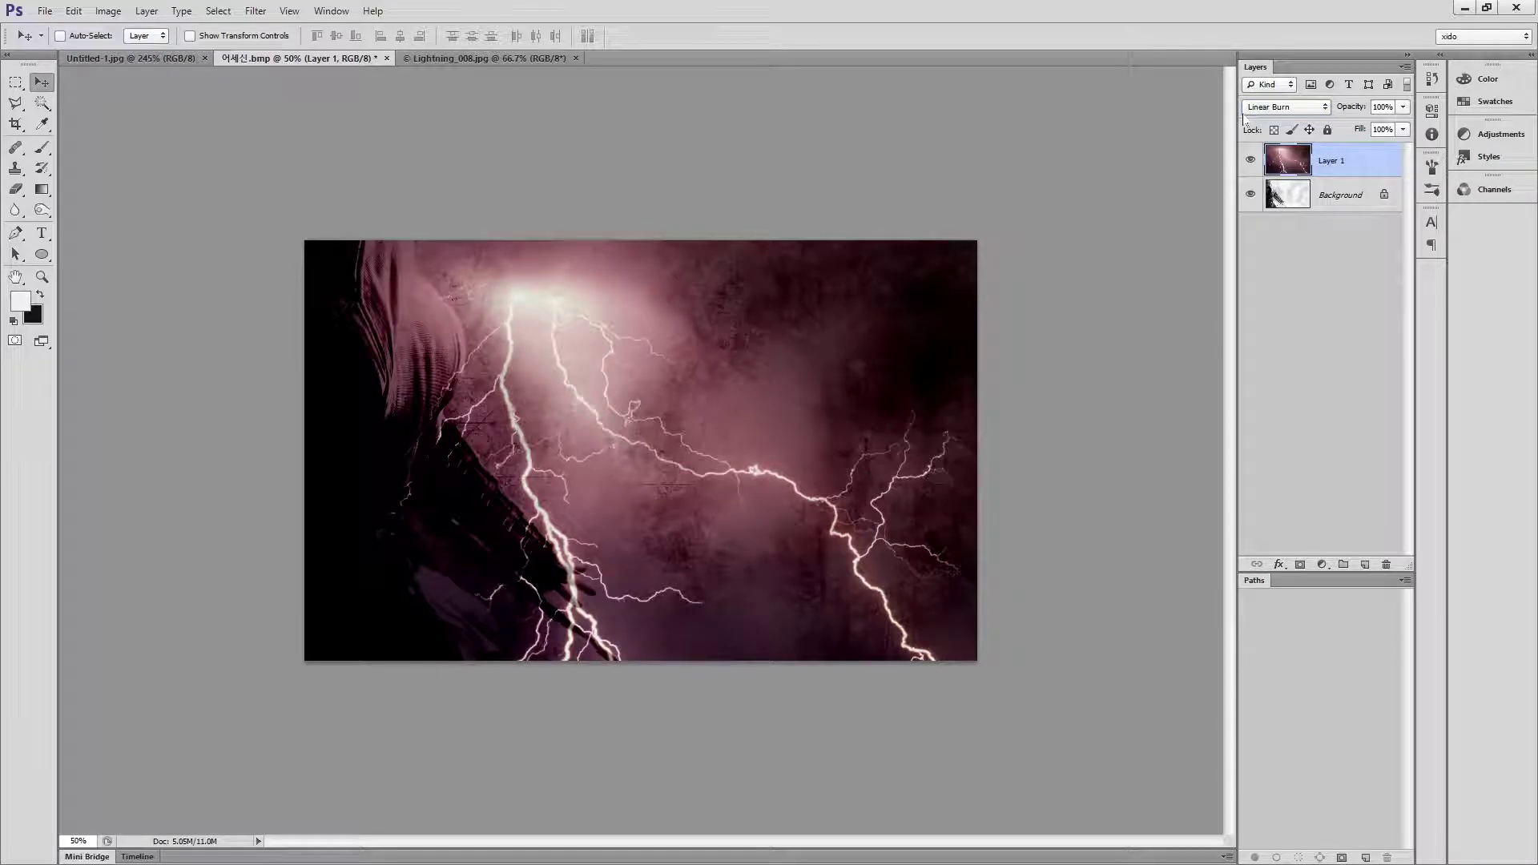
{"action": "key", "text": "Down"}
{"action": "key", "text": "Down"}
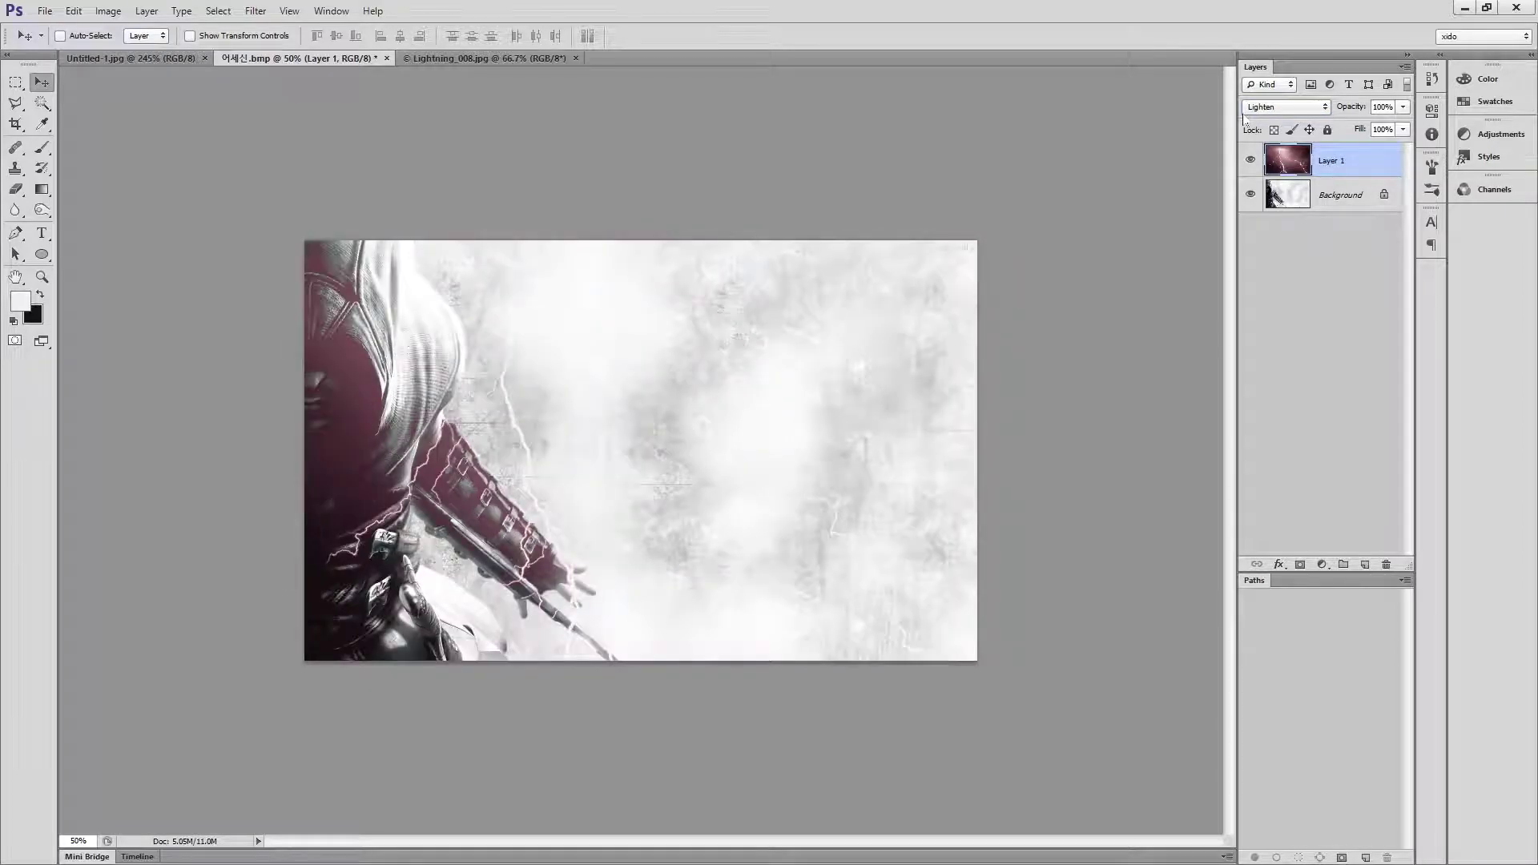
- Check the lightning effect in Untitled-1.jpg for reference and set the lightning layer's blend mode to Screen
{"action": "left_click", "coordinate": [536, 477], "text": "ctrl"}
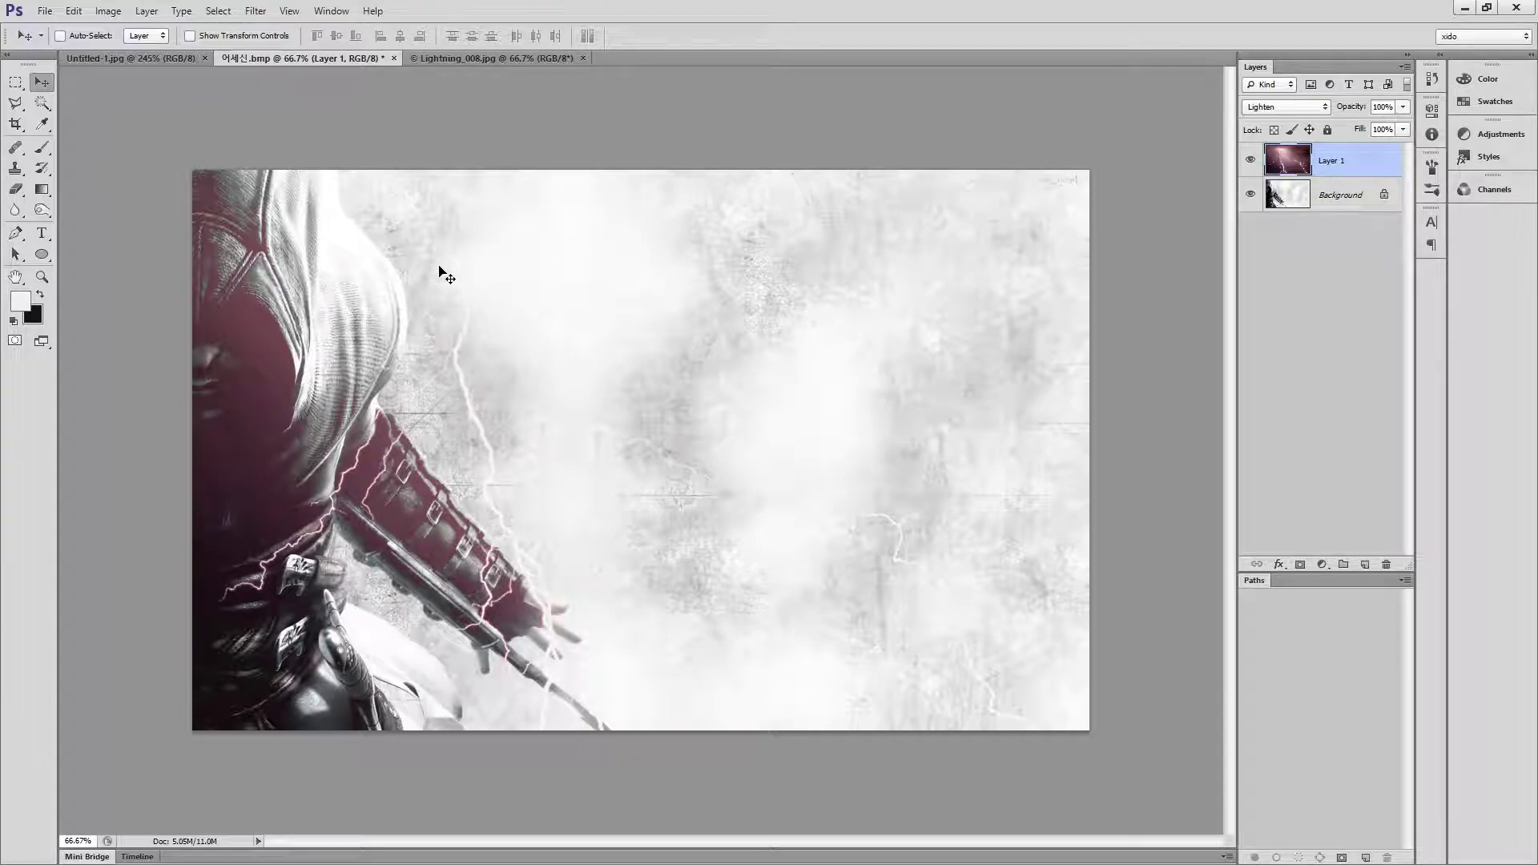
{"action": "left_click", "coordinate": [150, 58]}
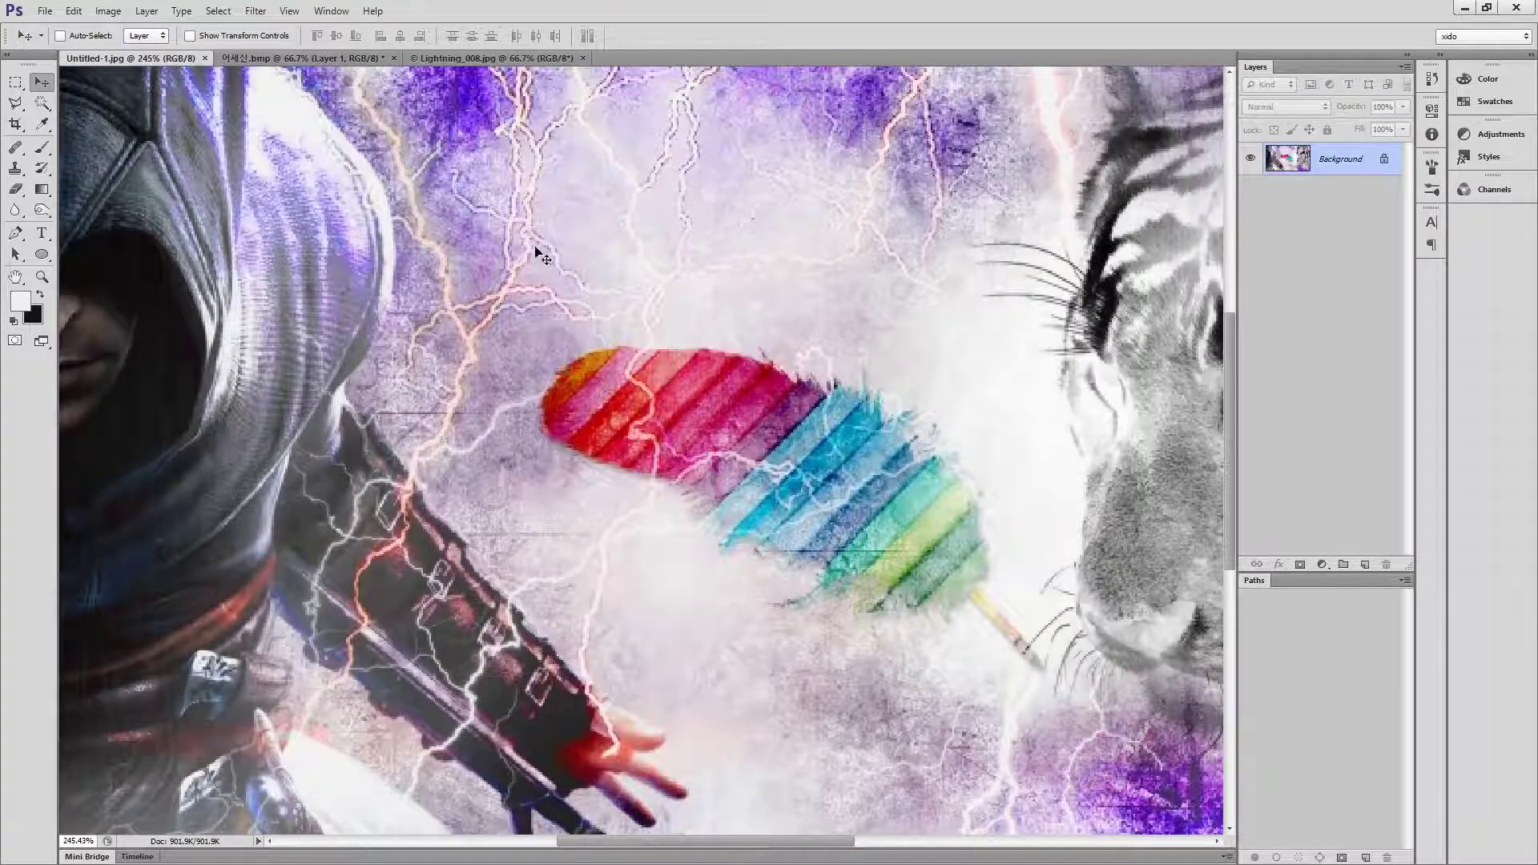
{"action": "left_click", "coordinate": [303, 58]}
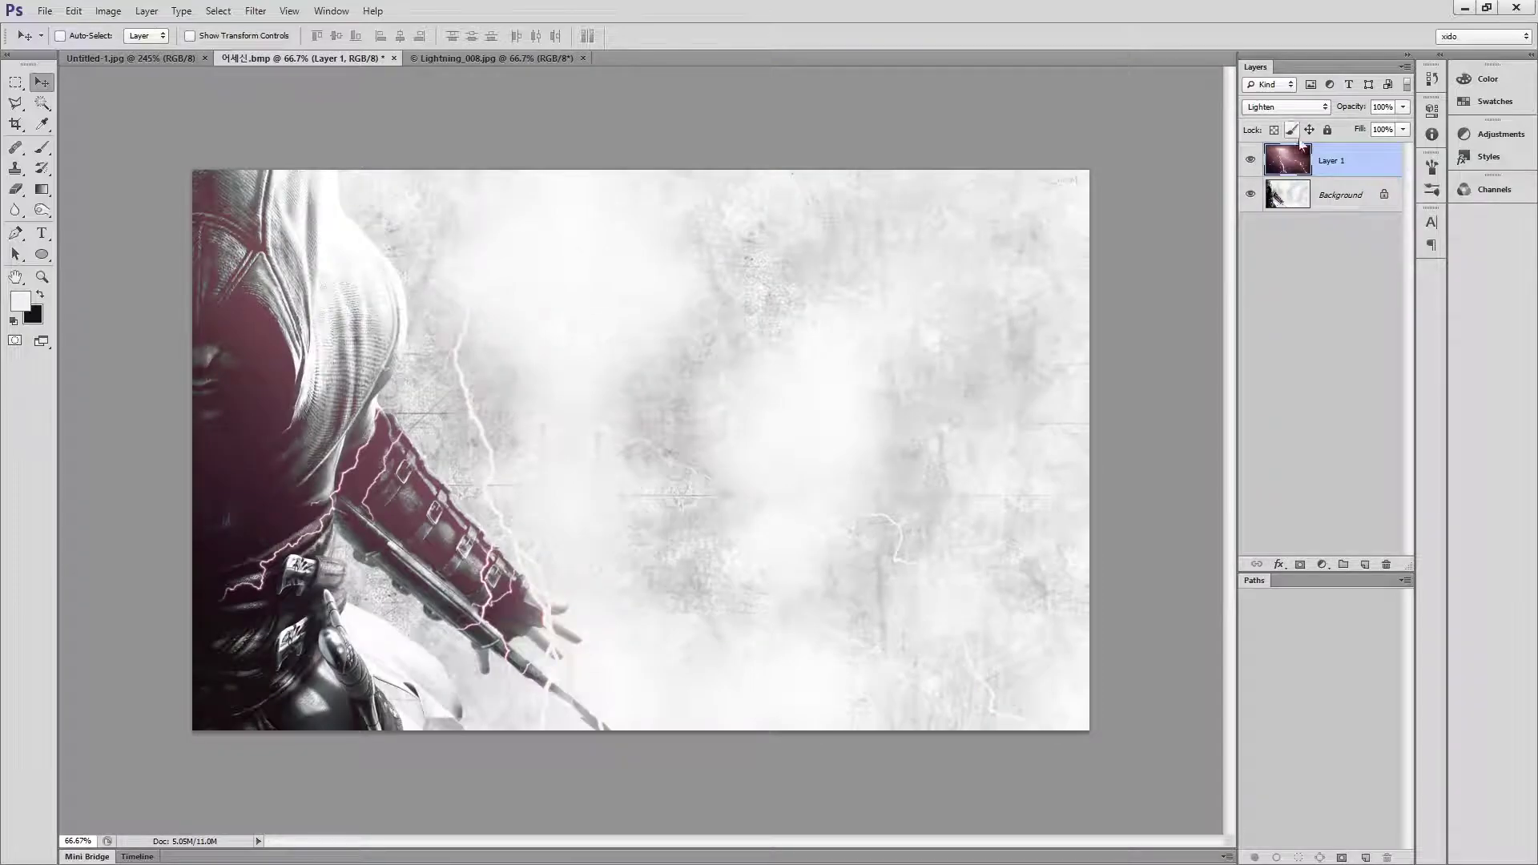
{"action": "left_click", "coordinate": [1304, 109]}
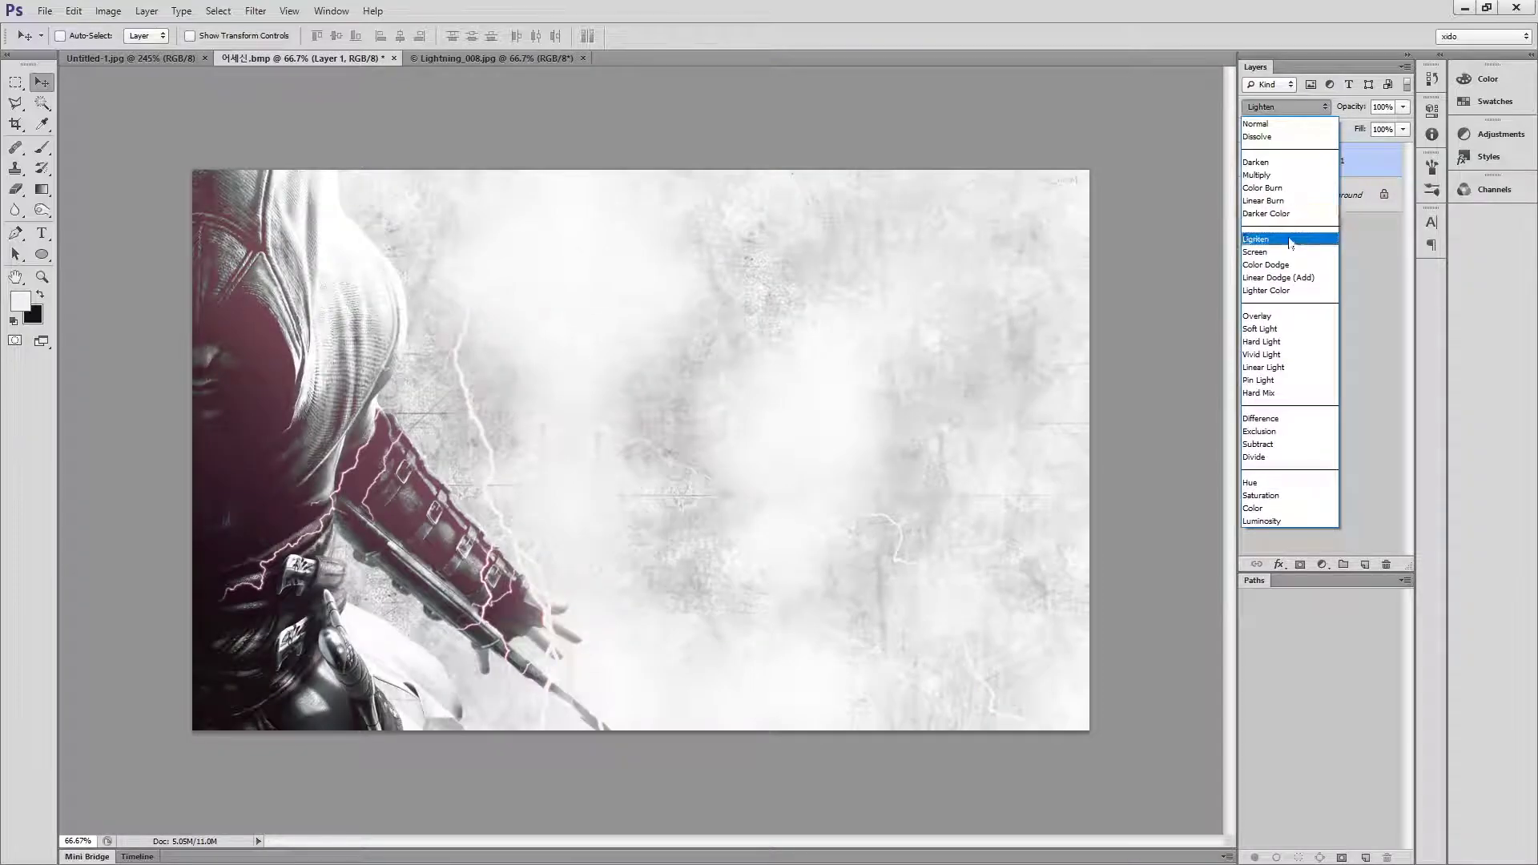
{"action": "left_click", "coordinate": [1288, 238]}
{"action": "key", "text": "Down"}
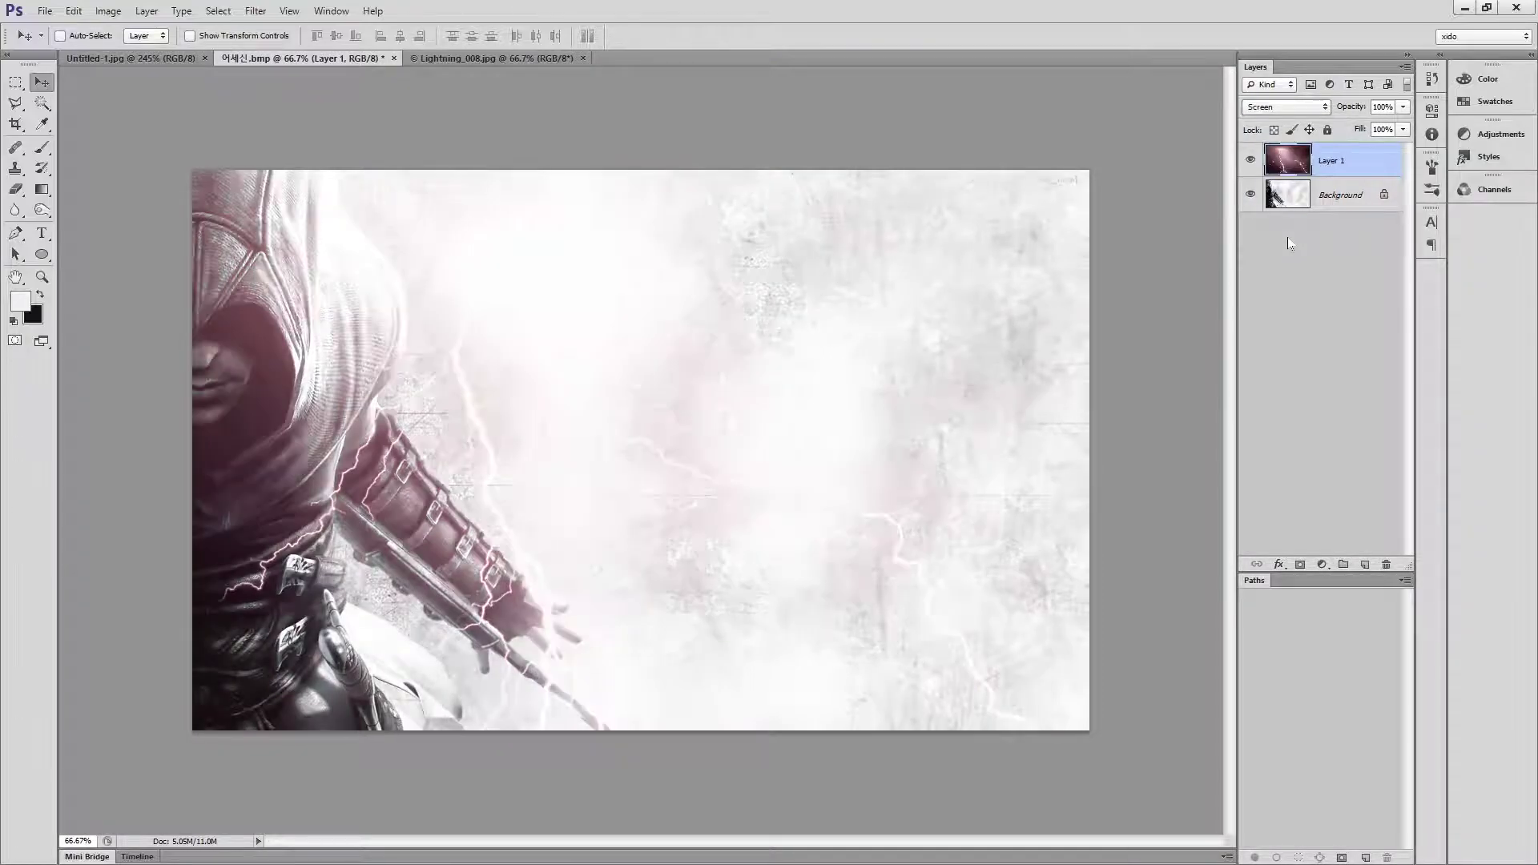
- Try Layer 1's blend modes in order from Color Dodge through Overlay and the light modes to Hard Mix
{"action": "key", "text": "Down"}
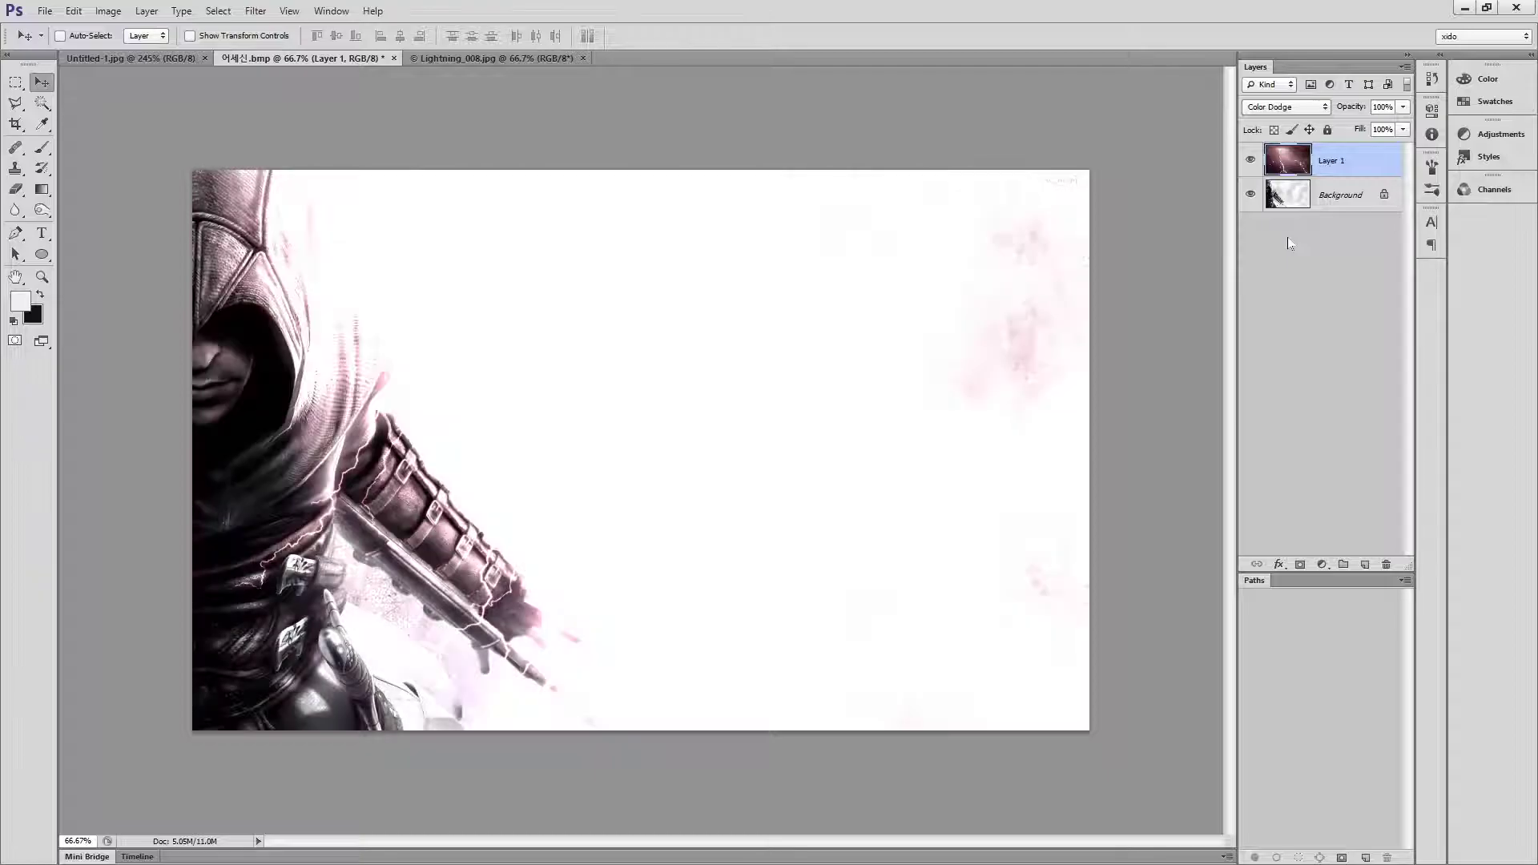
{"action": "key", "text": "Down"}
{"action": "key", "text": "Down"}
{"action": "key", "text": "Down"}
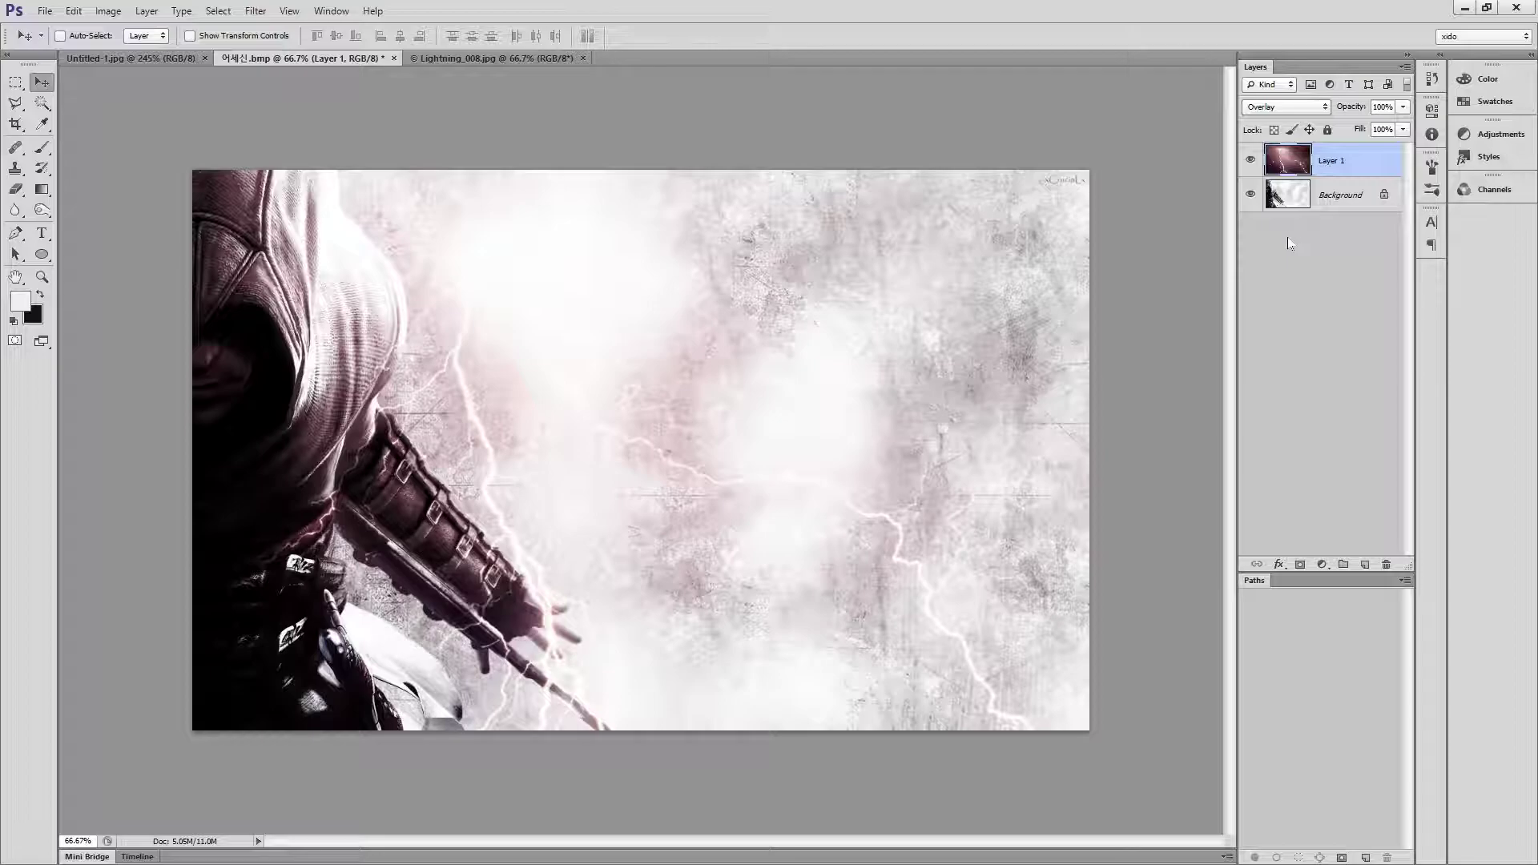
{"action": "key", "text": "Down"}
{"action": "key", "text": "Down"}
{"action": "key", "text": "Down"}
{"action": "key", "text": "Down"}
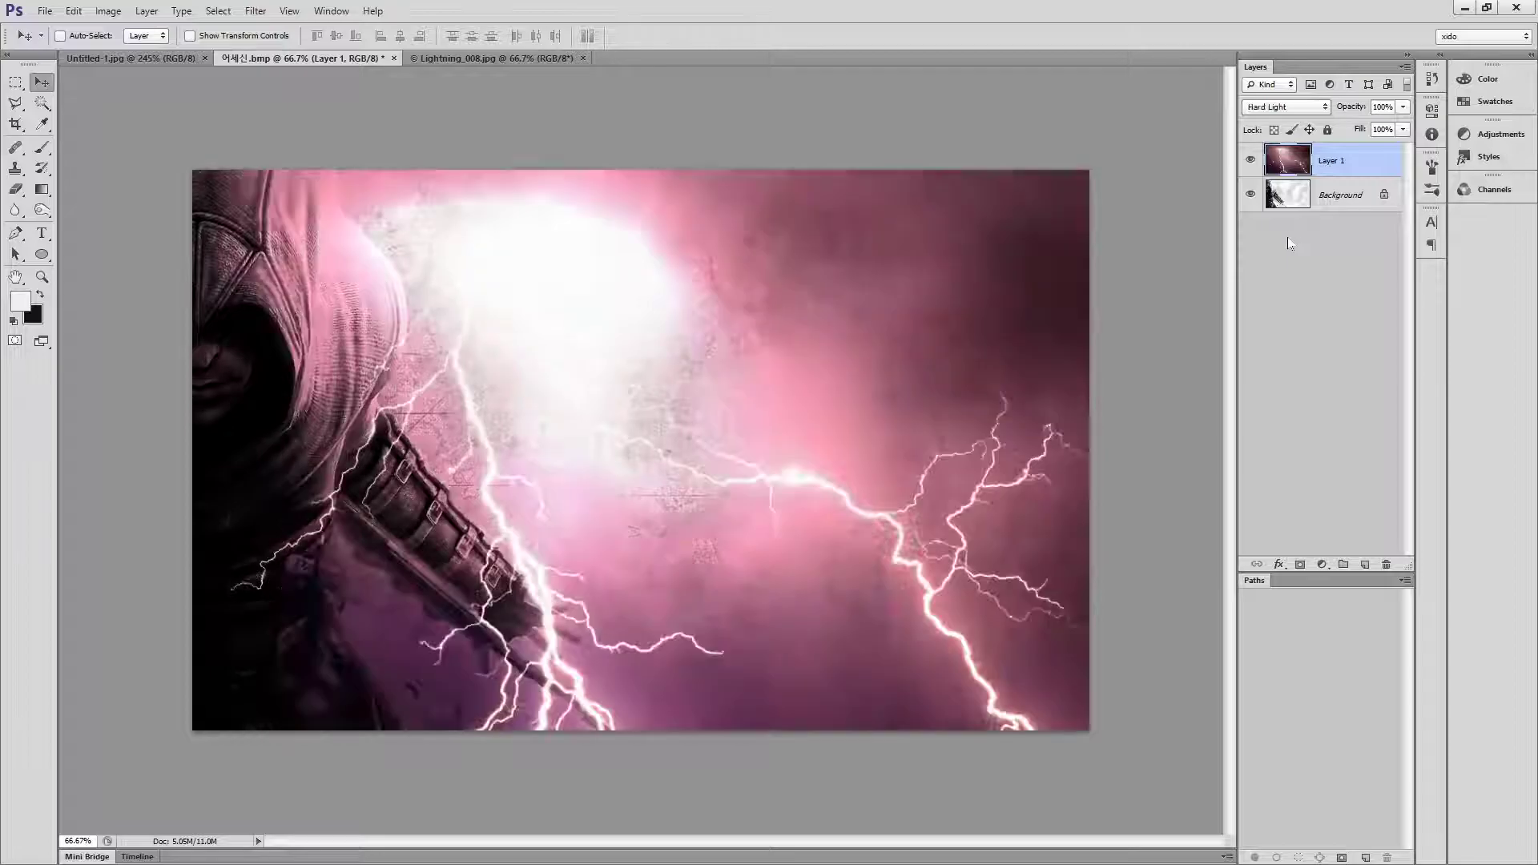
{"action": "key", "text": "Up"}
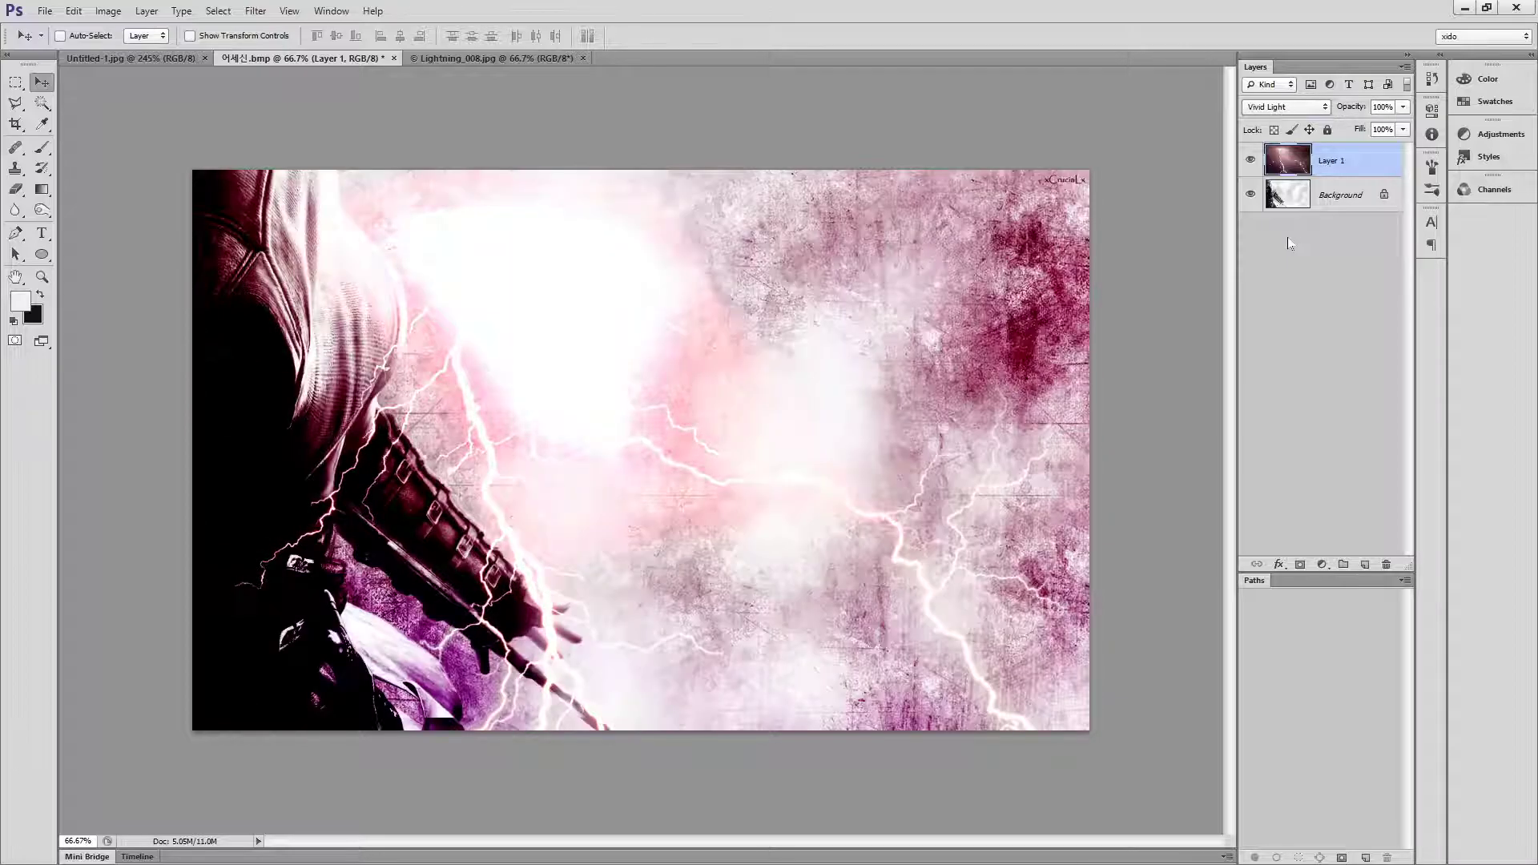
{"action": "key", "text": "Down"}
{"action": "key", "text": "Down"}
{"action": "key", "text": "Down"}
{"action": "key", "text": "Down"}
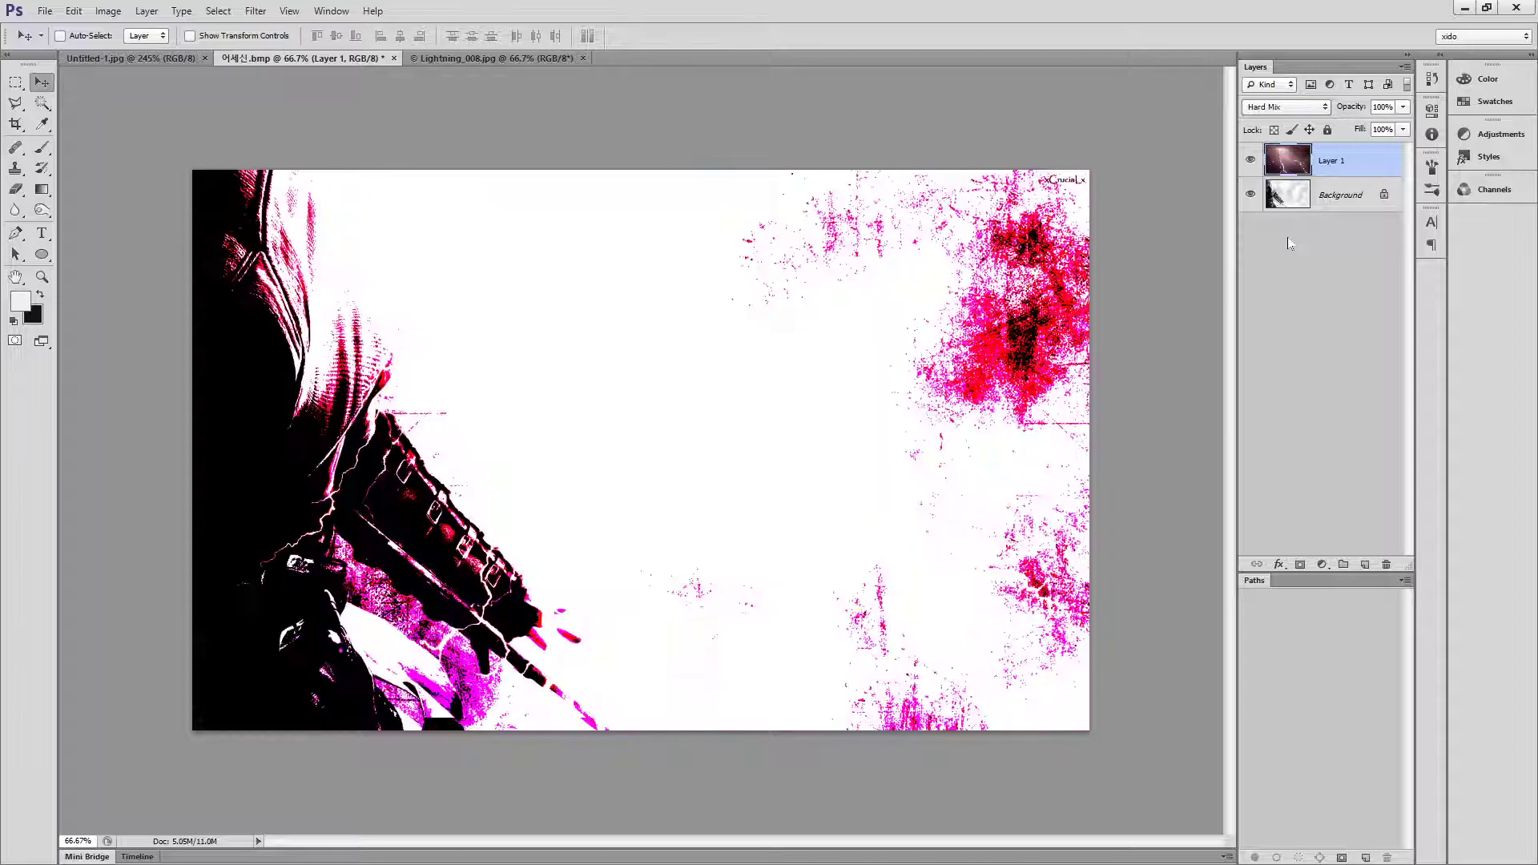
- Step through Layer 1's remaining blend modes from Difference onward and set the layer to Saturation
{"action": "key", "text": "Down"}
{"action": "key", "text": "Down"}
{"action": "key", "text": "Down"}
{"action": "key", "text": "Down"}
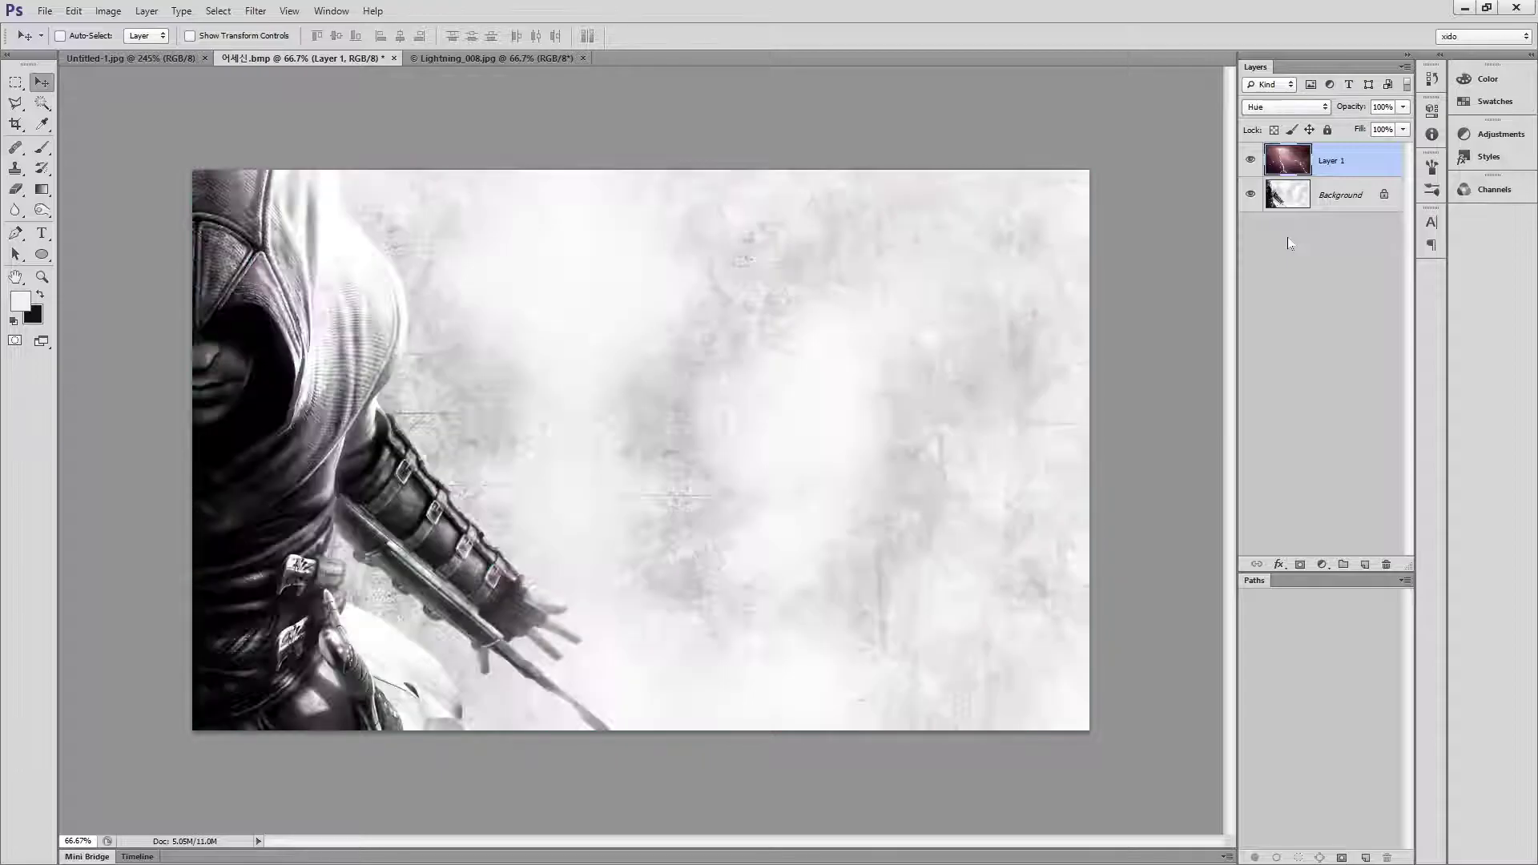
{"action": "key", "text": "Down"}
{"action": "key", "text": "Down"}
{"action": "key", "text": "Down"}
{"action": "key", "text": "Up"}
- Compare the assassin's torso with Layer 1 hidden against the enlarged reference in Untitled-1.jpg, and show Layer 1 again
{"action": "left_click", "coordinate": [1250, 165]}
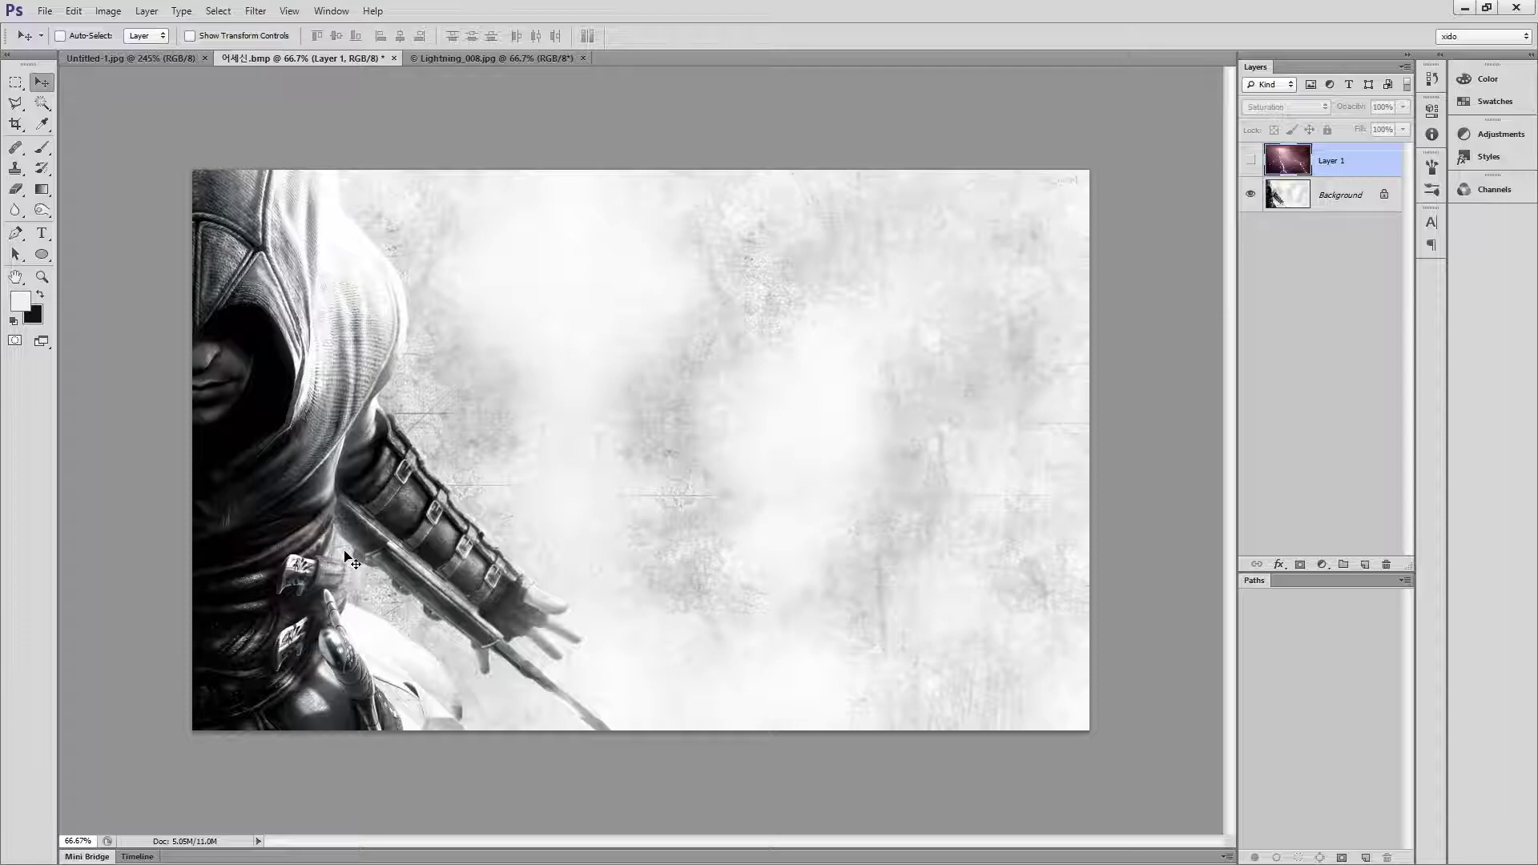
{"action": "mouse_move", "coordinate": [368, 591]}
{"action": "left_mouse_down"}
{"action": "mouse_move", "coordinate": [180, 593]}
{"action": "mouse_move", "coordinate": [240, 503]}
{"action": "mouse_move", "coordinate": [420, 547]}
{"action": "mouse_move", "coordinate": [374, 649]}
{"action": "left_mouse_up"}
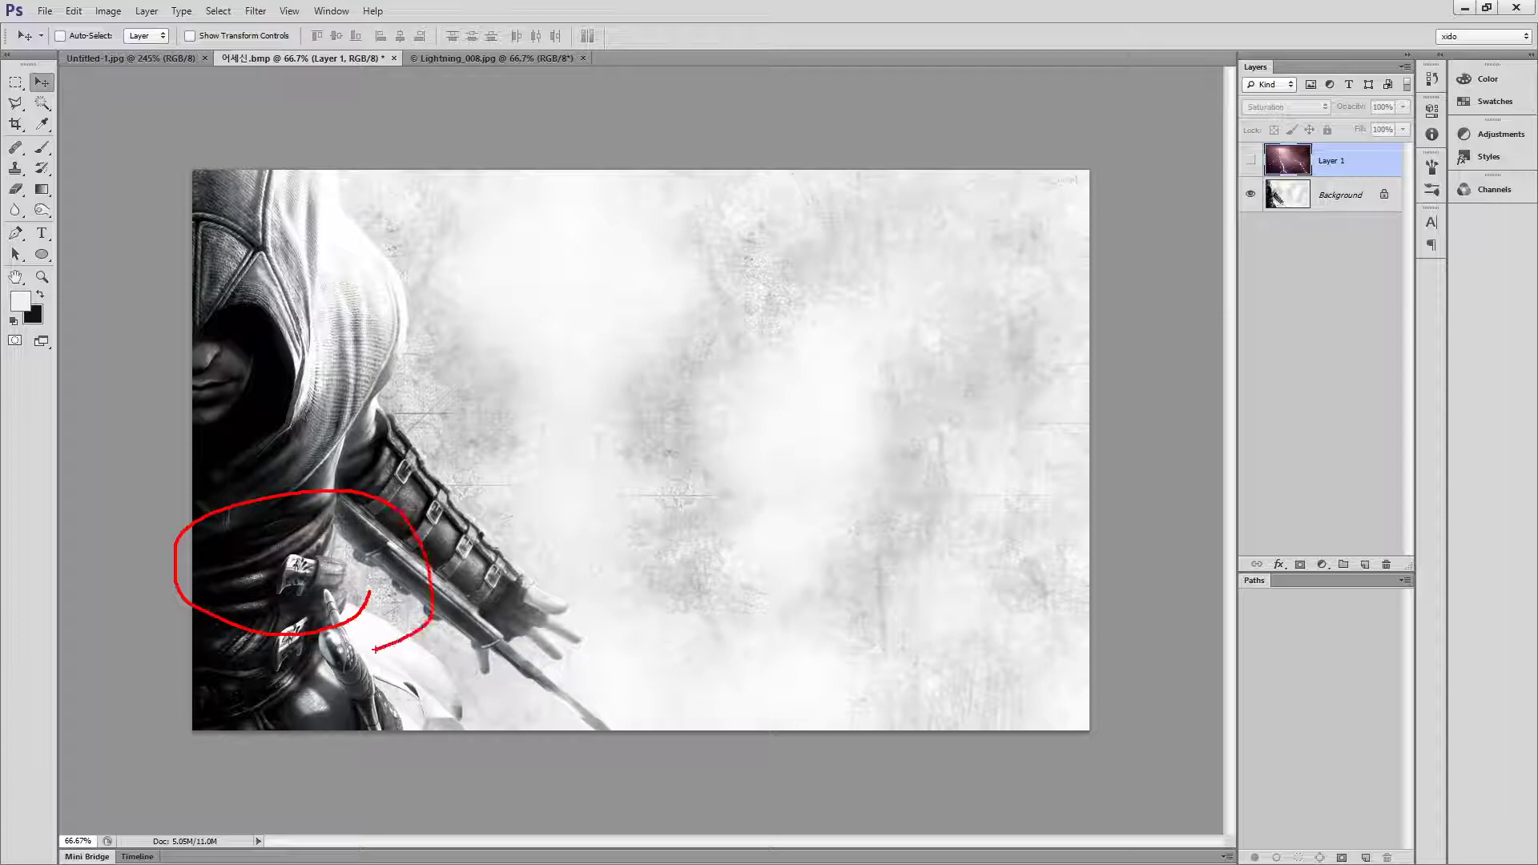
{"action": "left_click", "coordinate": [137, 60]}
{"action": "scroll", "coordinate": [380, 226], "scroll_direction": "down", "scroll_amount": 8}
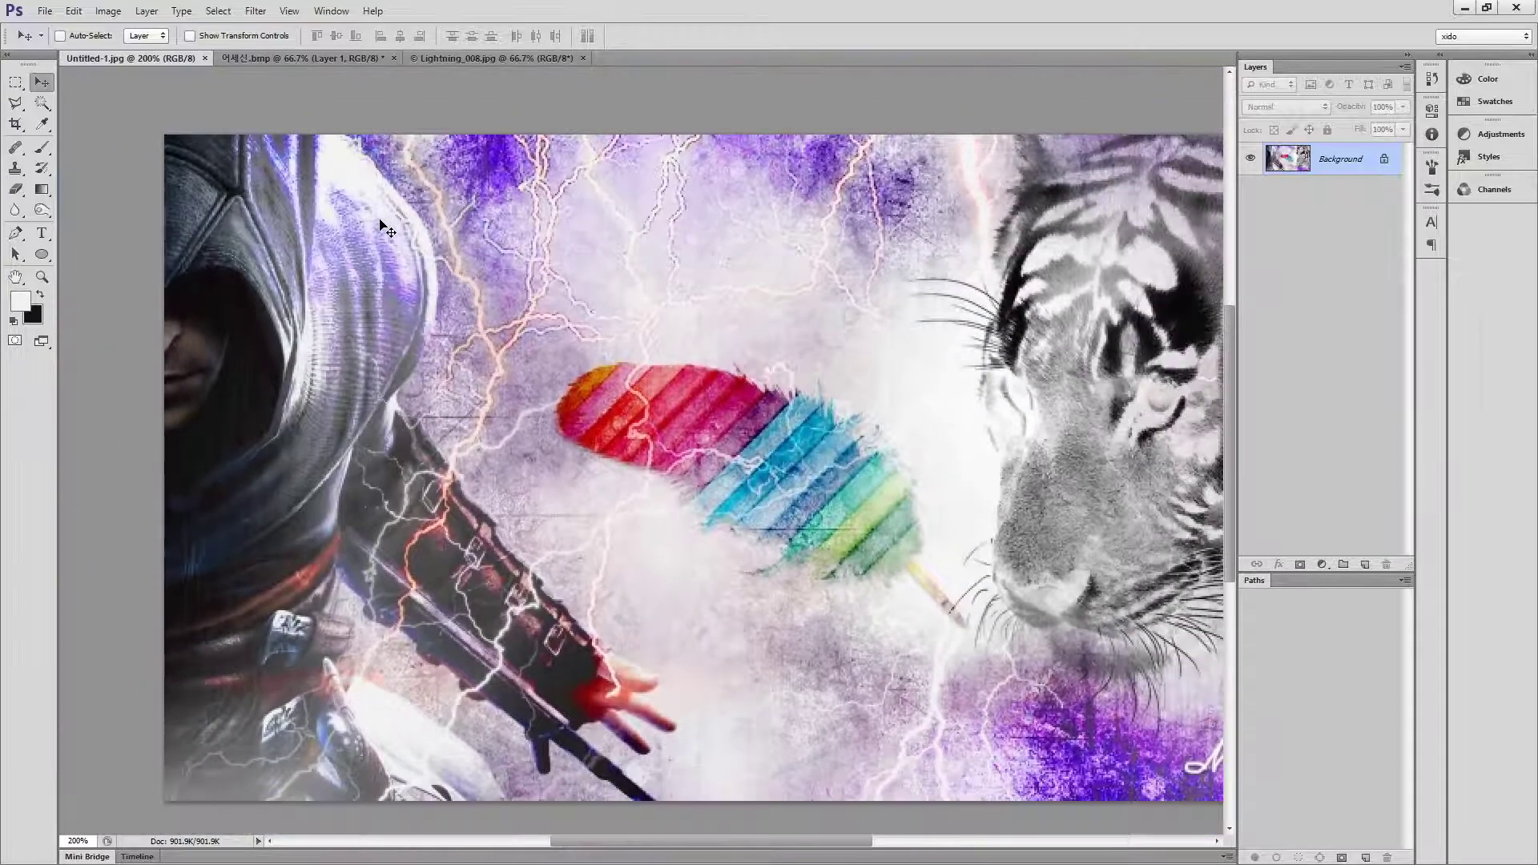
{"action": "left_click", "coordinate": [475, 363], "text": "ctrl"}
{"action": "left_click", "coordinate": [475, 363], "text": "ctrl"}
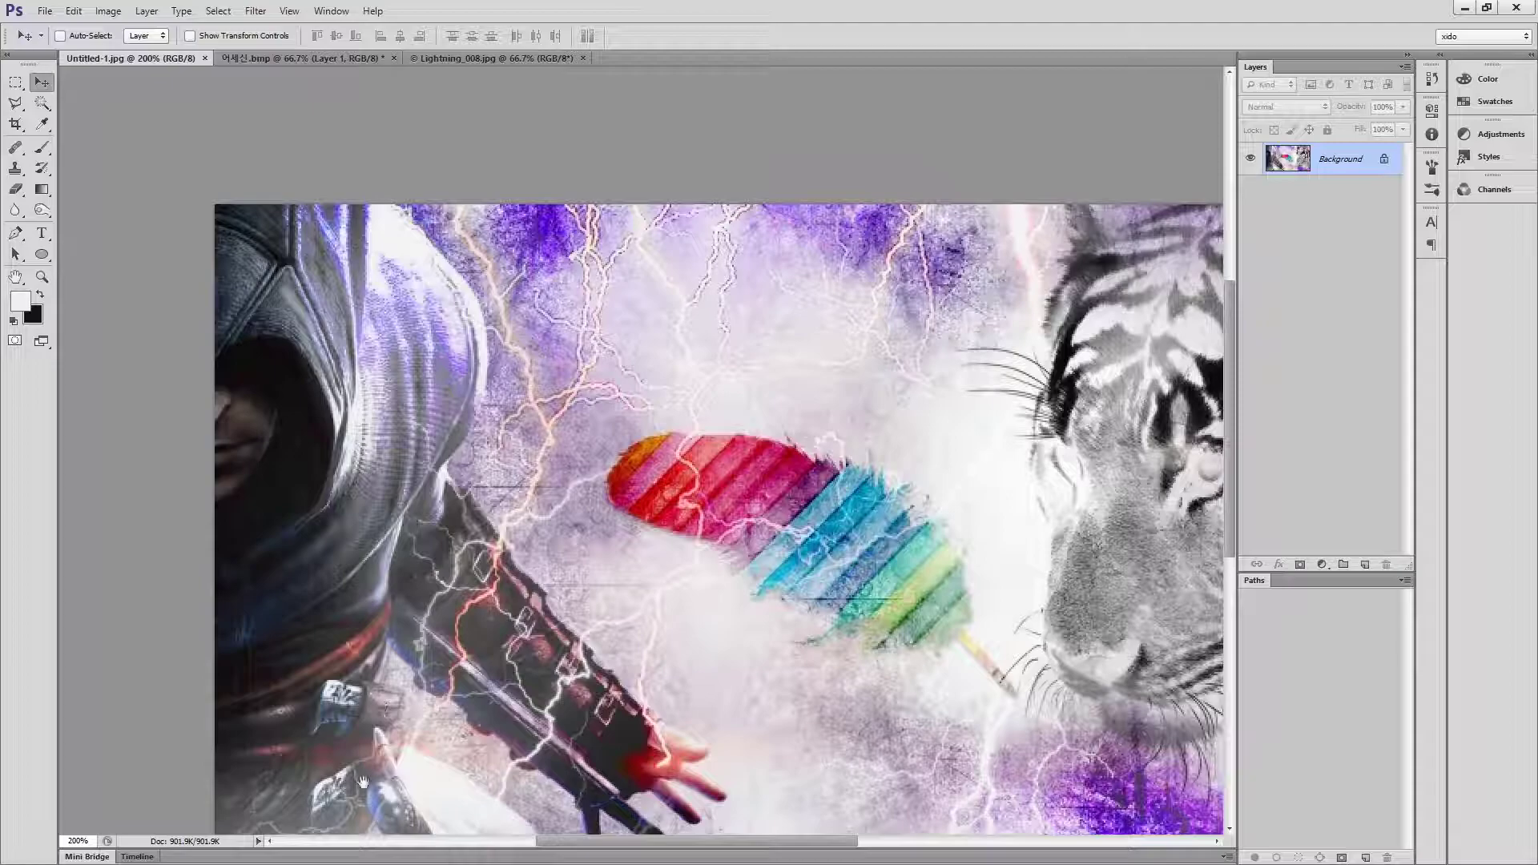
{"action": "left_click", "coordinate": [286, 59]}
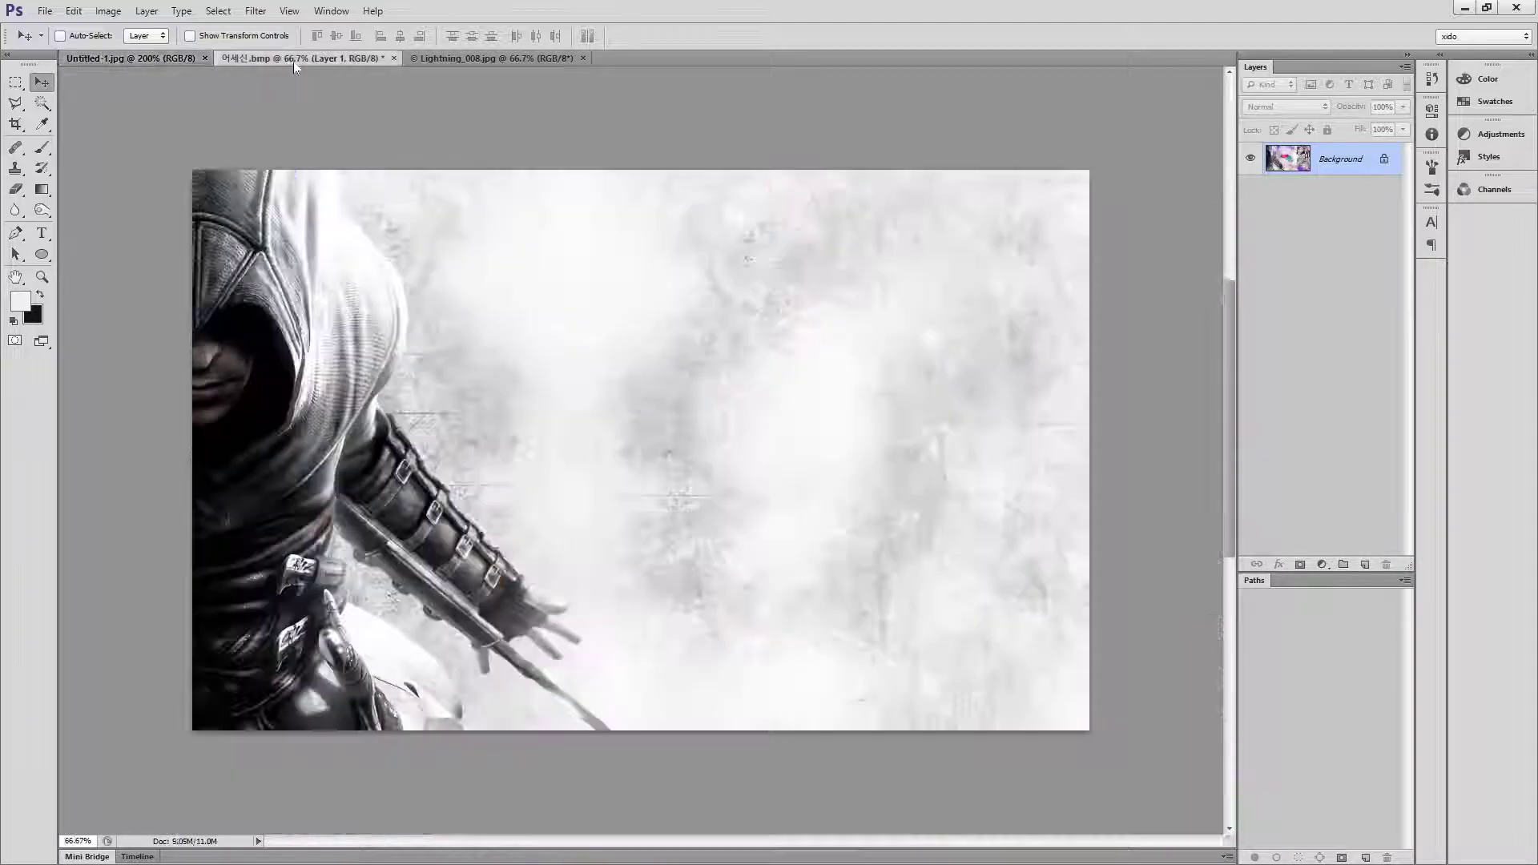
{"action": "left_click", "coordinate": [1250, 161]}
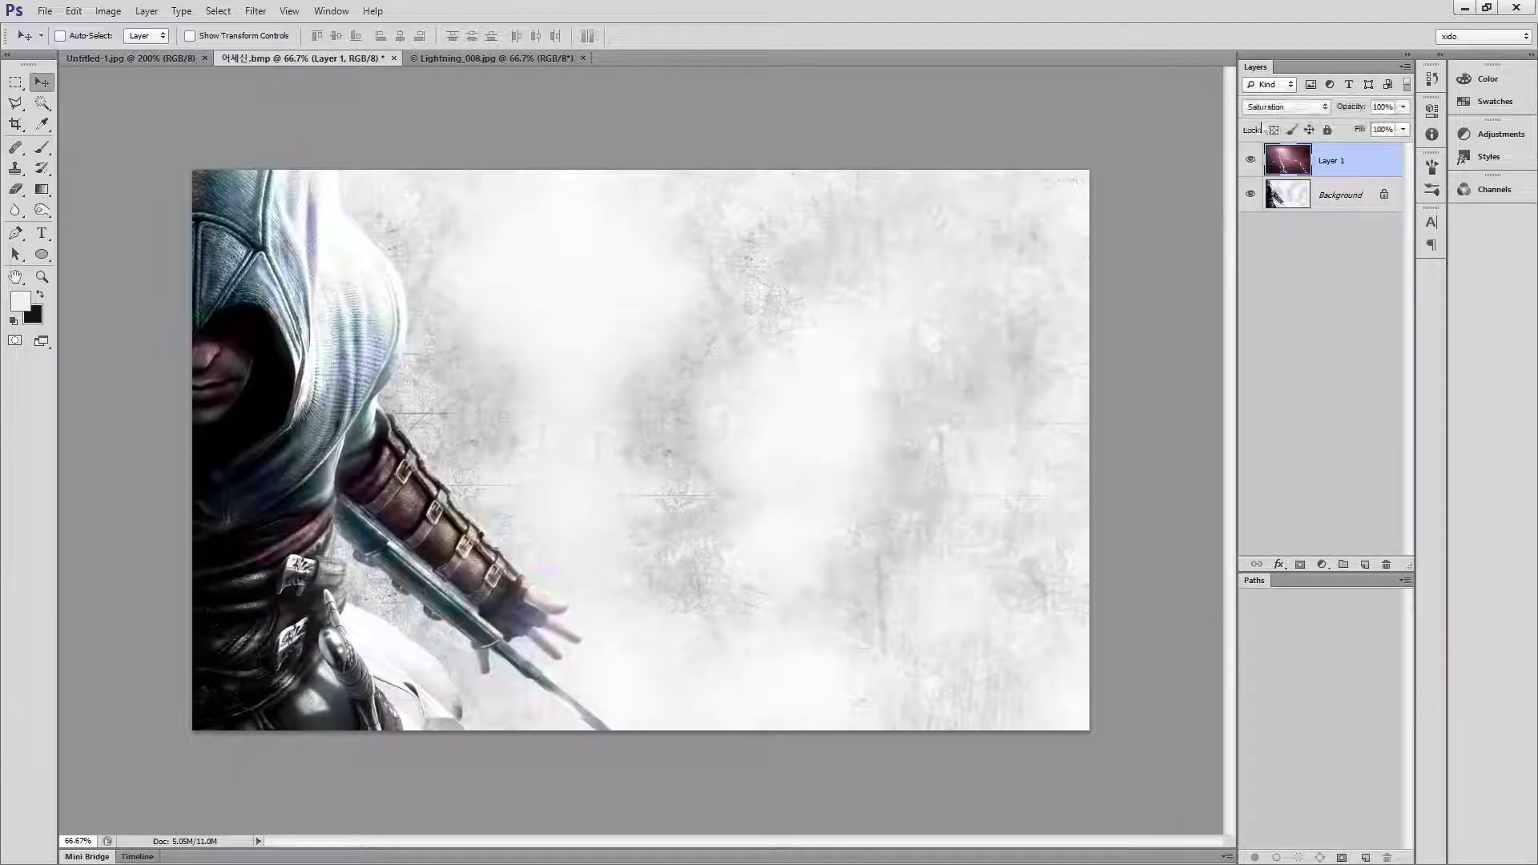
- Try the Difference through Divide blend modes on Layer 1 and return it to Saturation
{"action": "left_click", "coordinate": [1291, 109]}
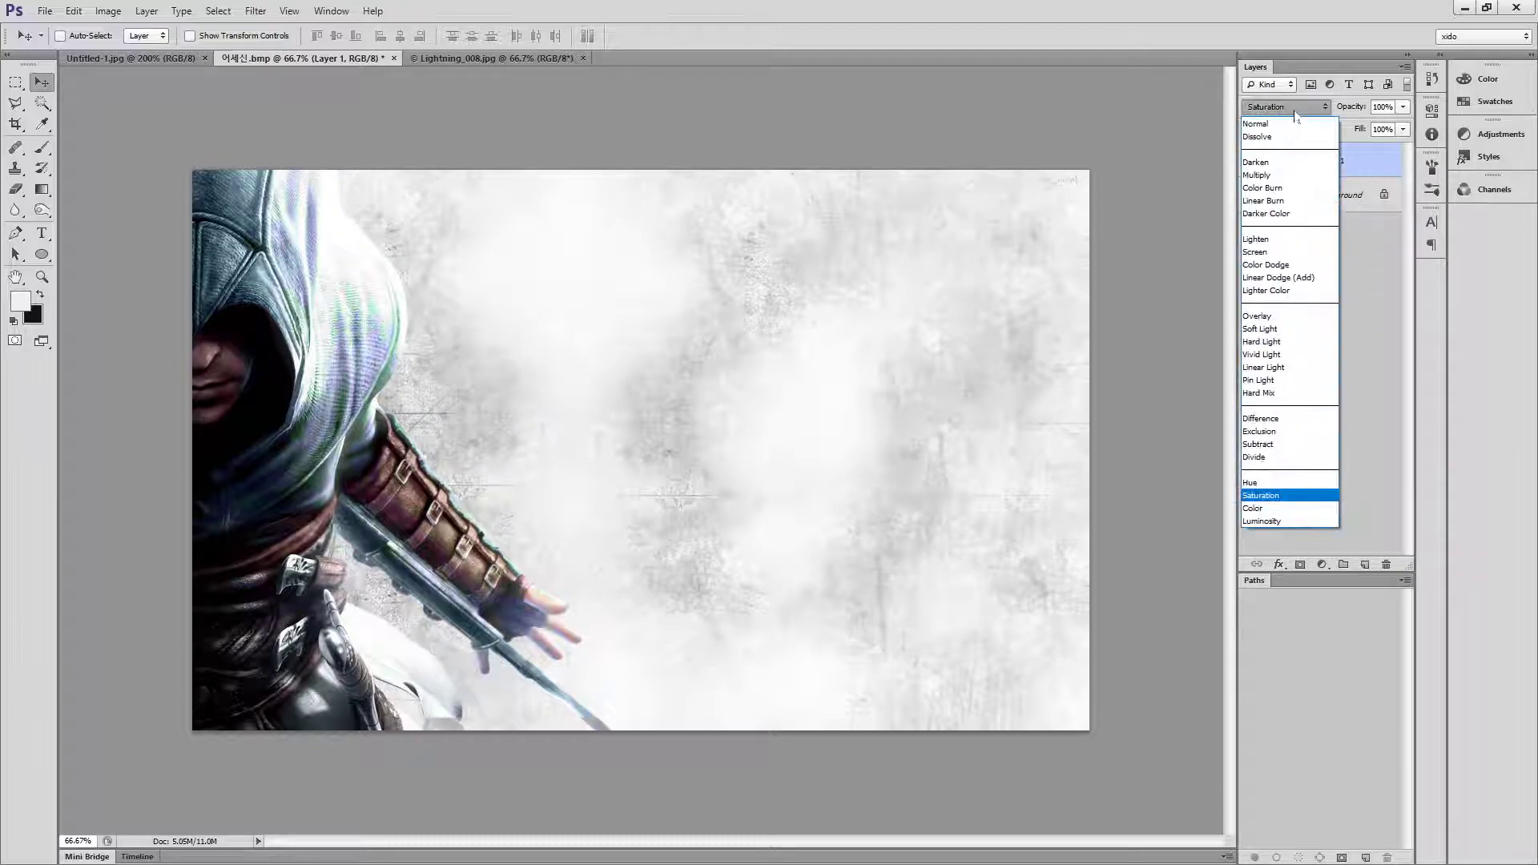
{"action": "left_click", "coordinate": [1281, 414]}
{"action": "key", "text": "shift+plus"}
{"action": "key", "text": "shift+plus"}
{"action": "key", "text": "shift+plus"}
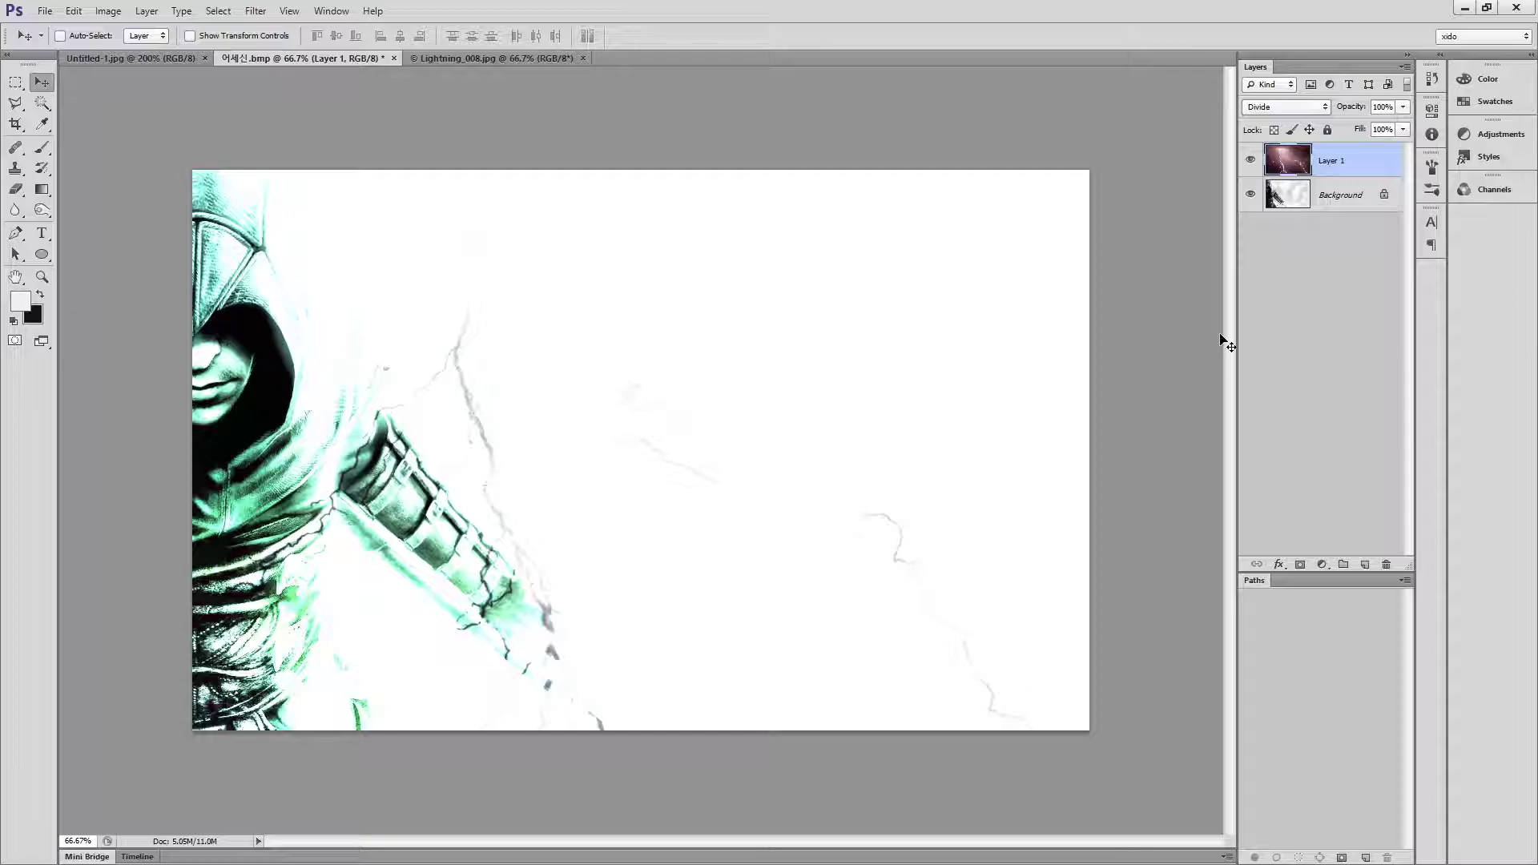
{"action": "key", "text": "shift+plus"}
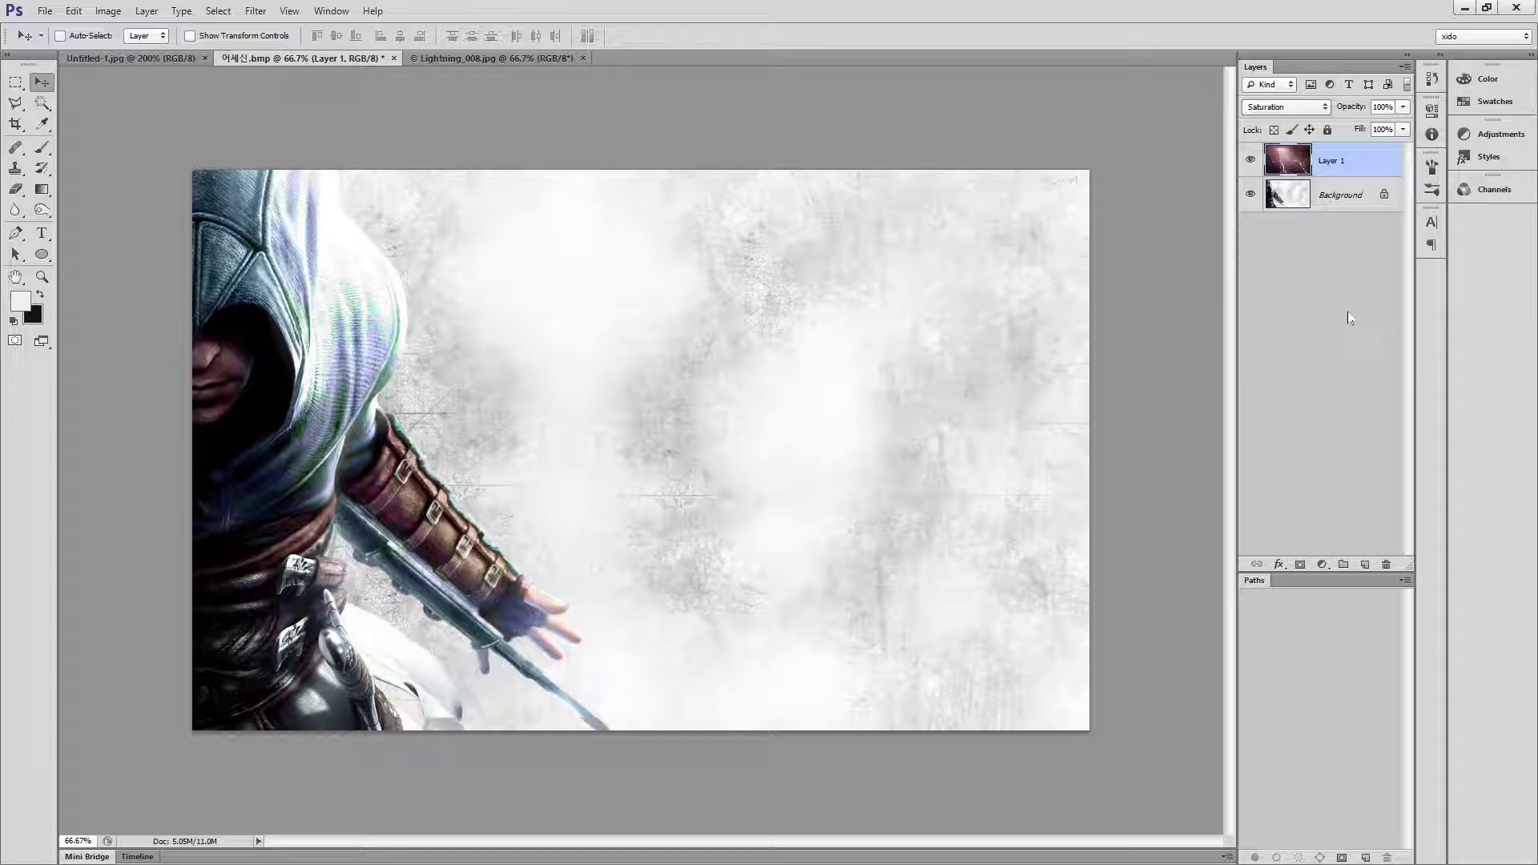
- Reposition the Layer 1 lightning further left over the assassin, leaving the layer in Saturation mode
{"action": "key", "text": "shift+alt+n"}
{"action": "left_click", "coordinate": [1269, 176]}
{"action": "left_click_drag", "start_coordinate": [721, 443], "coordinate": [623, 551]}
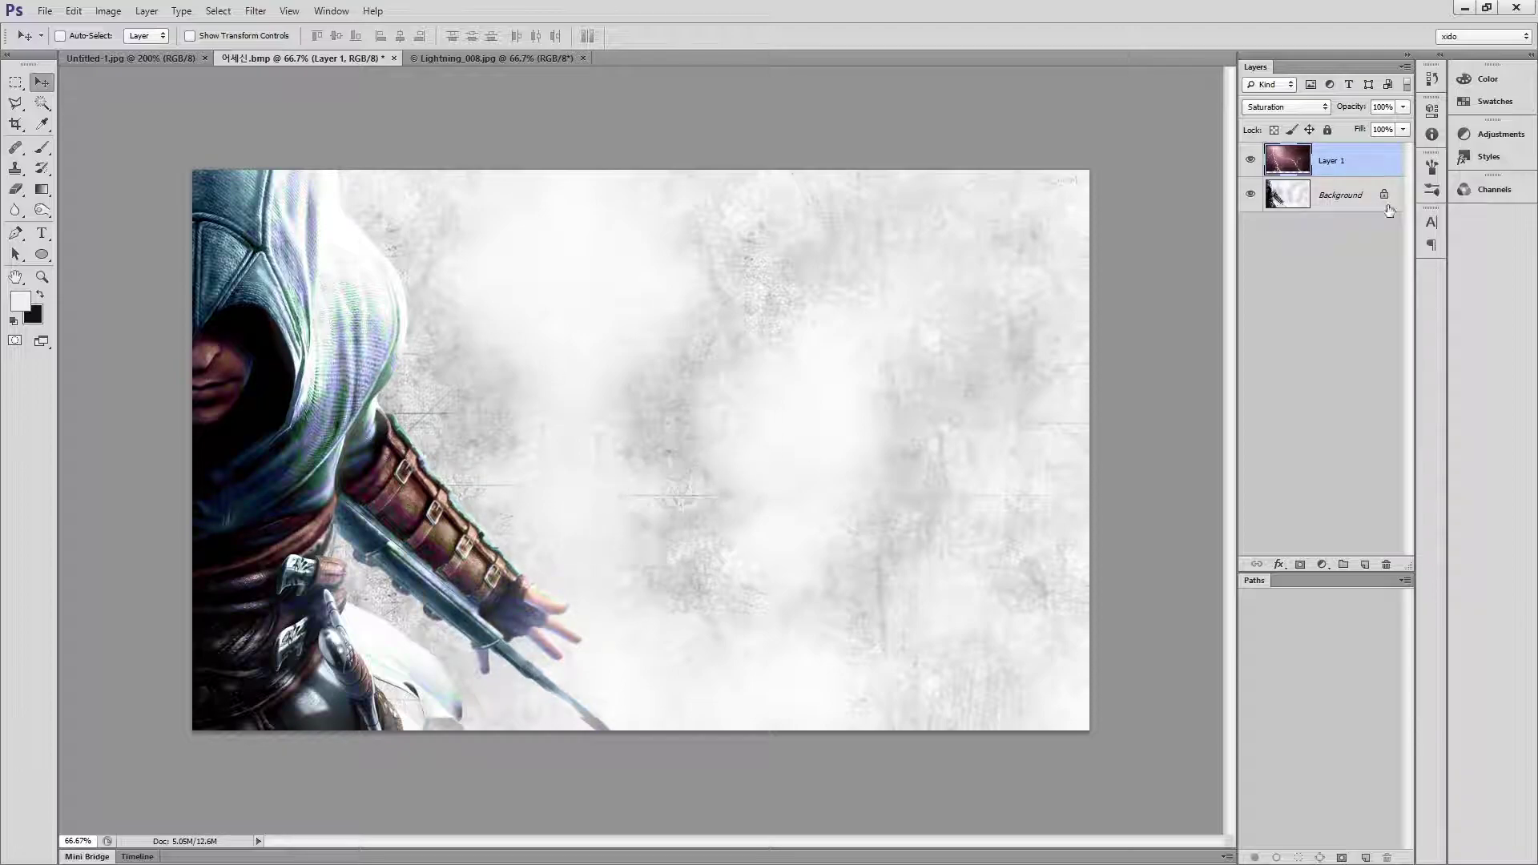
{"action": "left_click_drag", "start_coordinate": [714, 428], "coordinate": [714, 494]}
- Duplicate Layer 1 and set the copy's blend mode to Normal
{"action": "key", "text": "ctrl+j"}
{"action": "left_click", "coordinate": [1286, 107]}
{"action": "left_click", "coordinate": [1280, 131]}
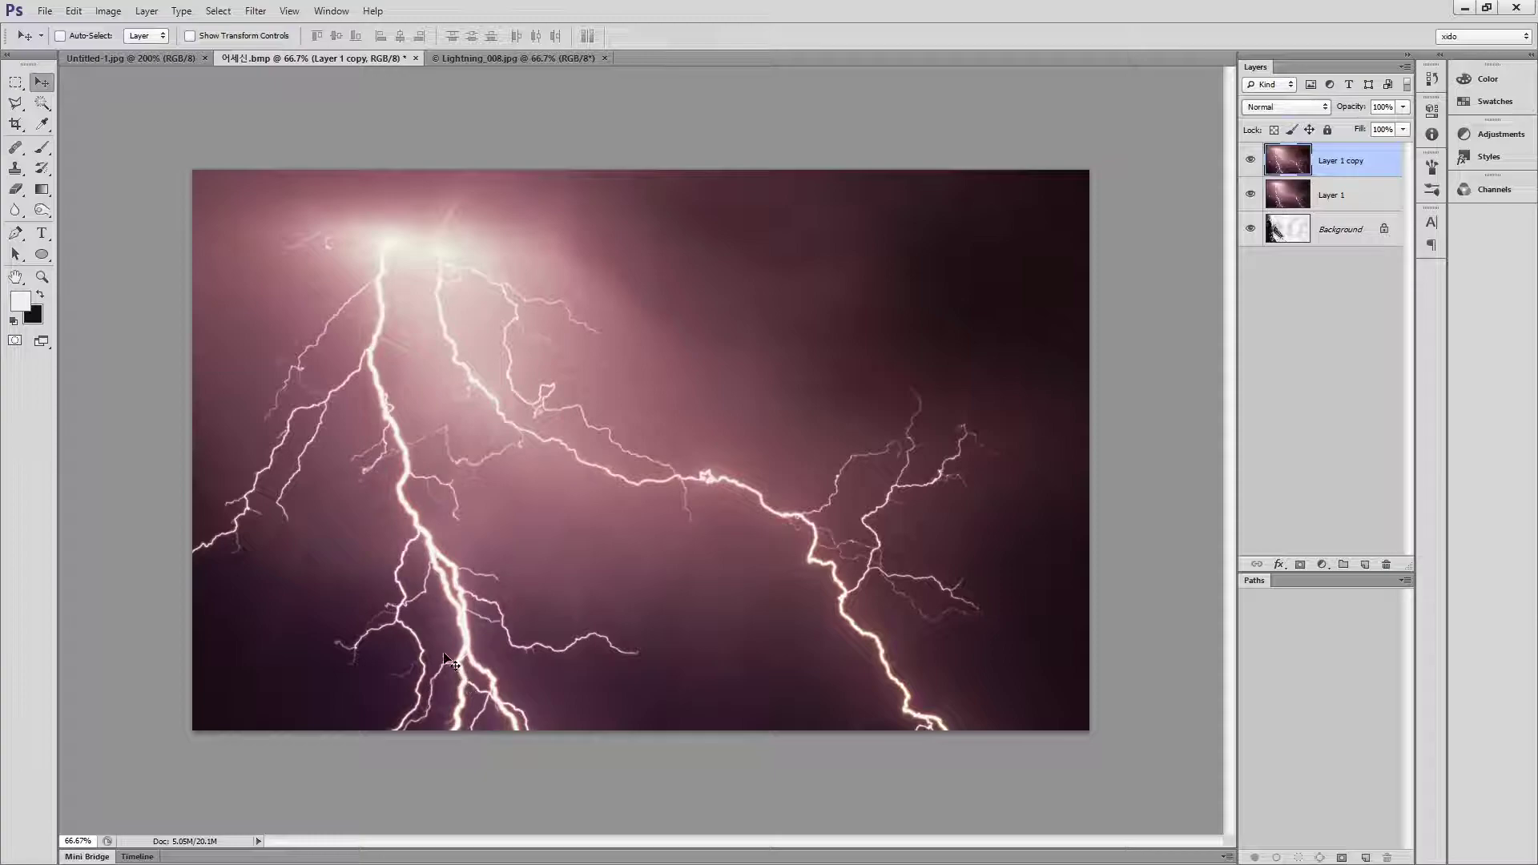
- Copy a rectangular selection of the left half of Layer 1 copy to a new layer, and place the hidden full copy above it
{"action": "left_click", "coordinate": [15, 81]}
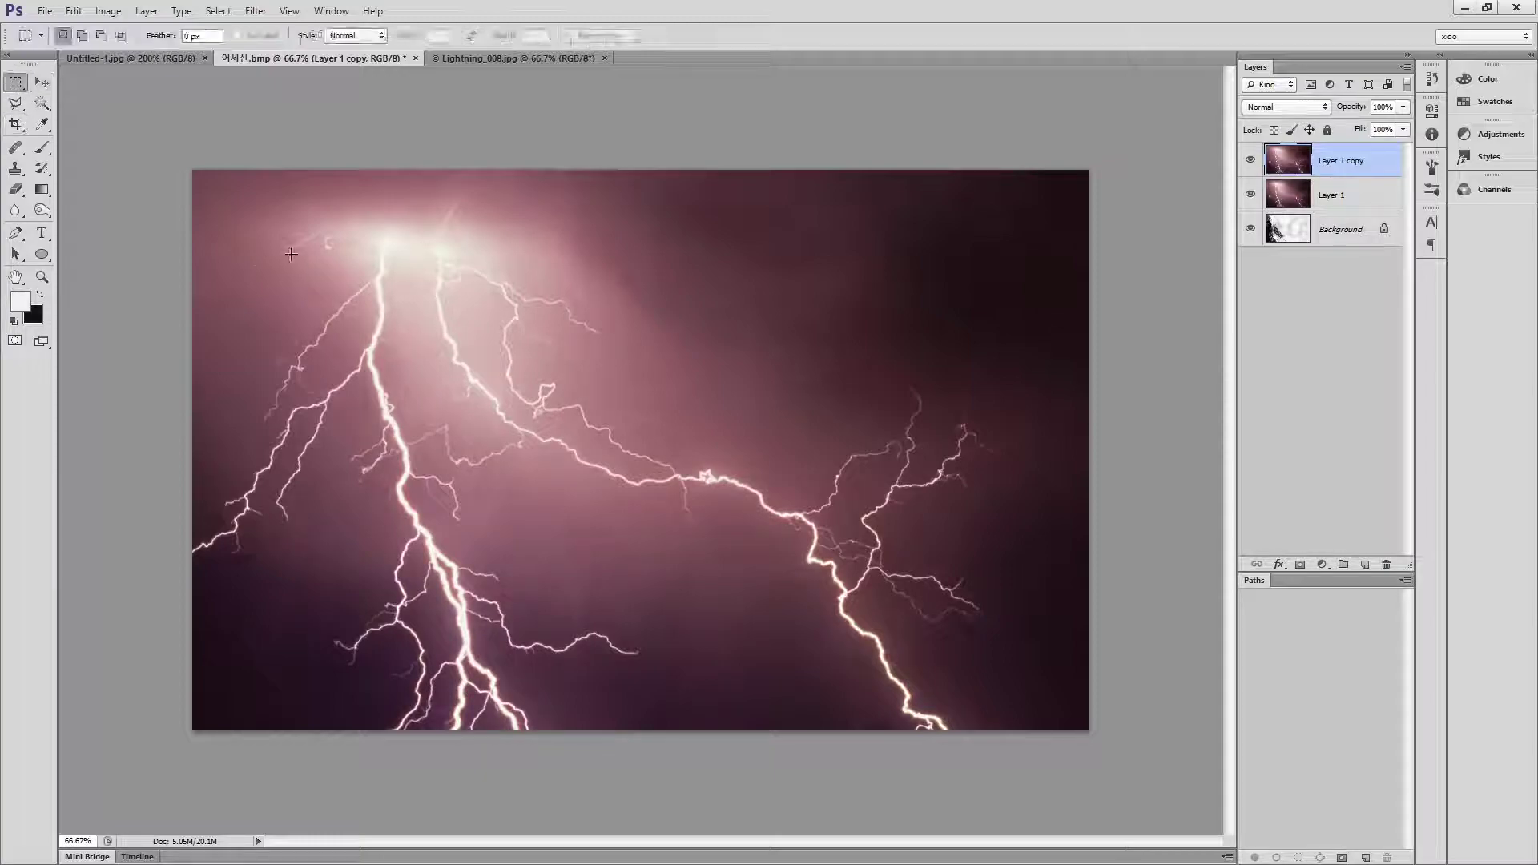
{"action": "left_click_drag", "start_coordinate": [200, 171], "coordinate": [628, 767]}
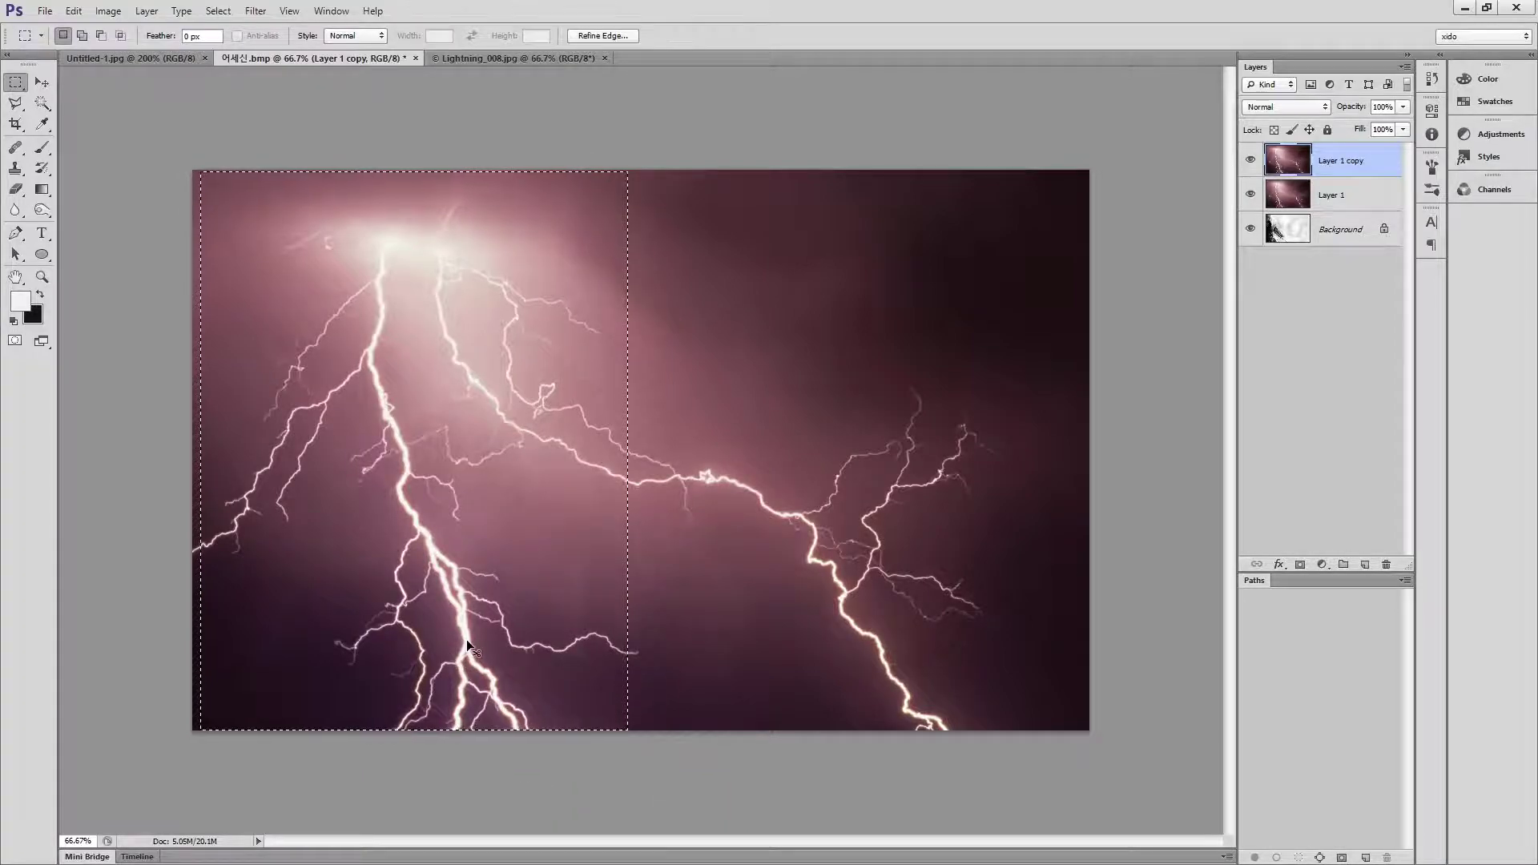
{"action": "key", "text": "ctrl+j"}
{"action": "left_click", "coordinate": [1249, 197]}
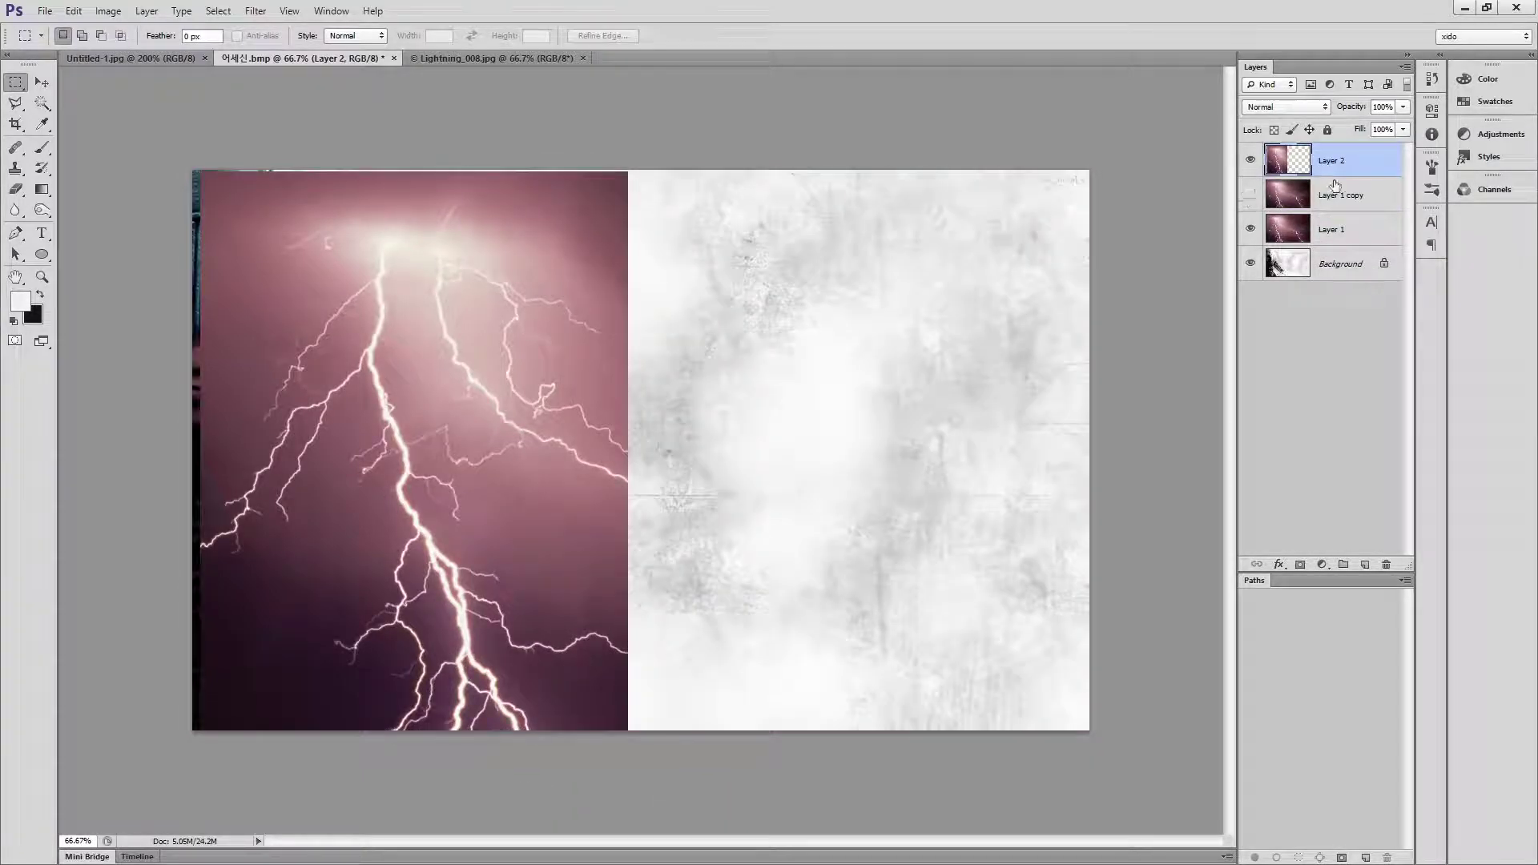
{"action": "left_click_drag", "start_coordinate": [1353, 197], "coordinate": [1359, 146]}
{"action": "left_click", "coordinate": [1296, 195]}
- Try the darkening blend modes from Multiply onward on Layer 2 and set it to Lighten
{"action": "left_click", "coordinate": [1275, 111]}
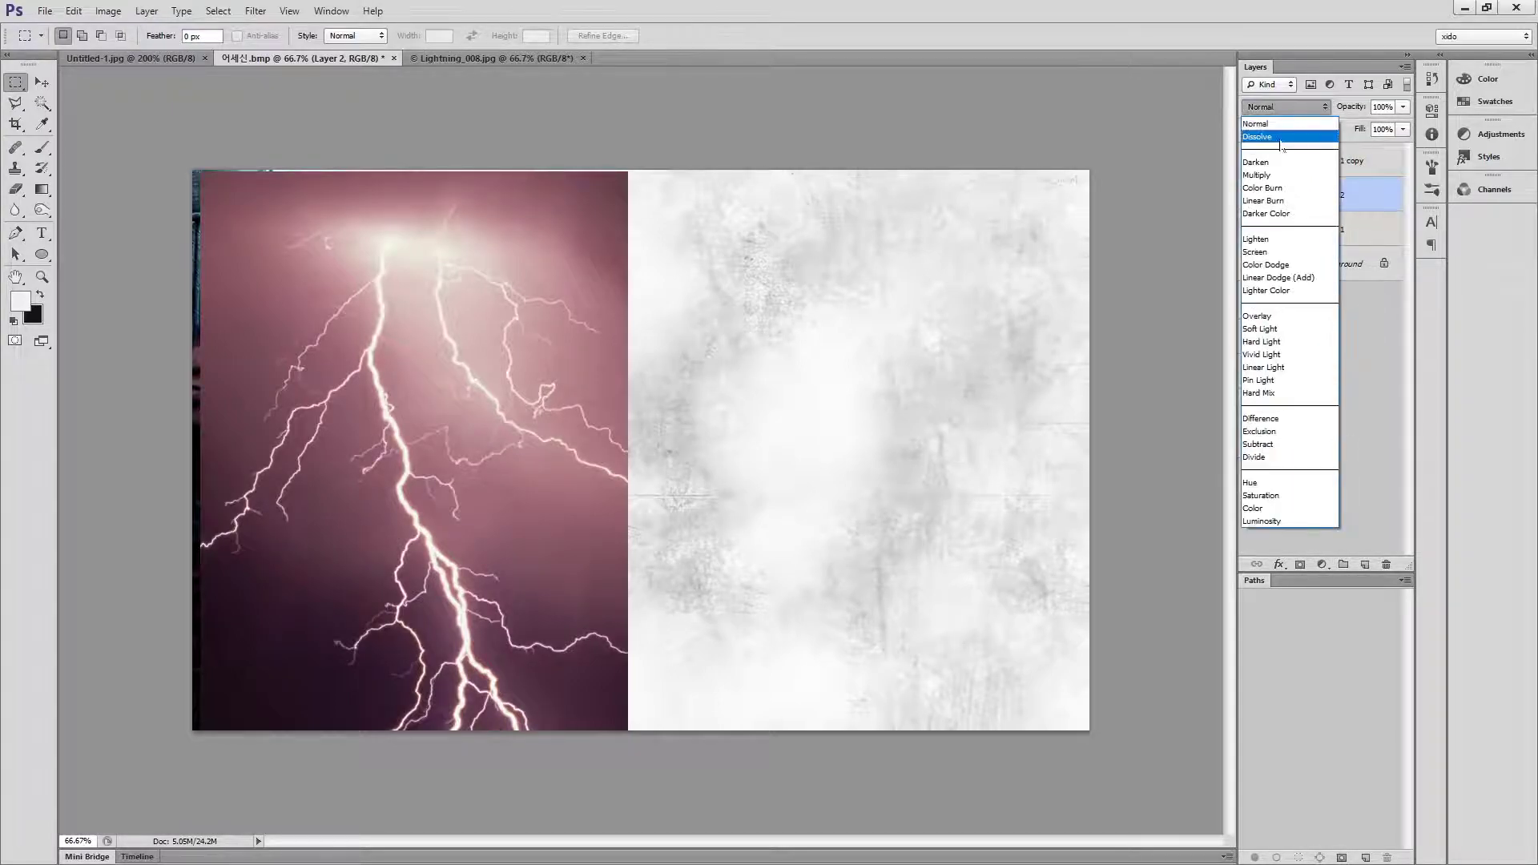
{"action": "left_click", "coordinate": [1262, 187]}
{"action": "left_click", "coordinate": [1250, 160]}
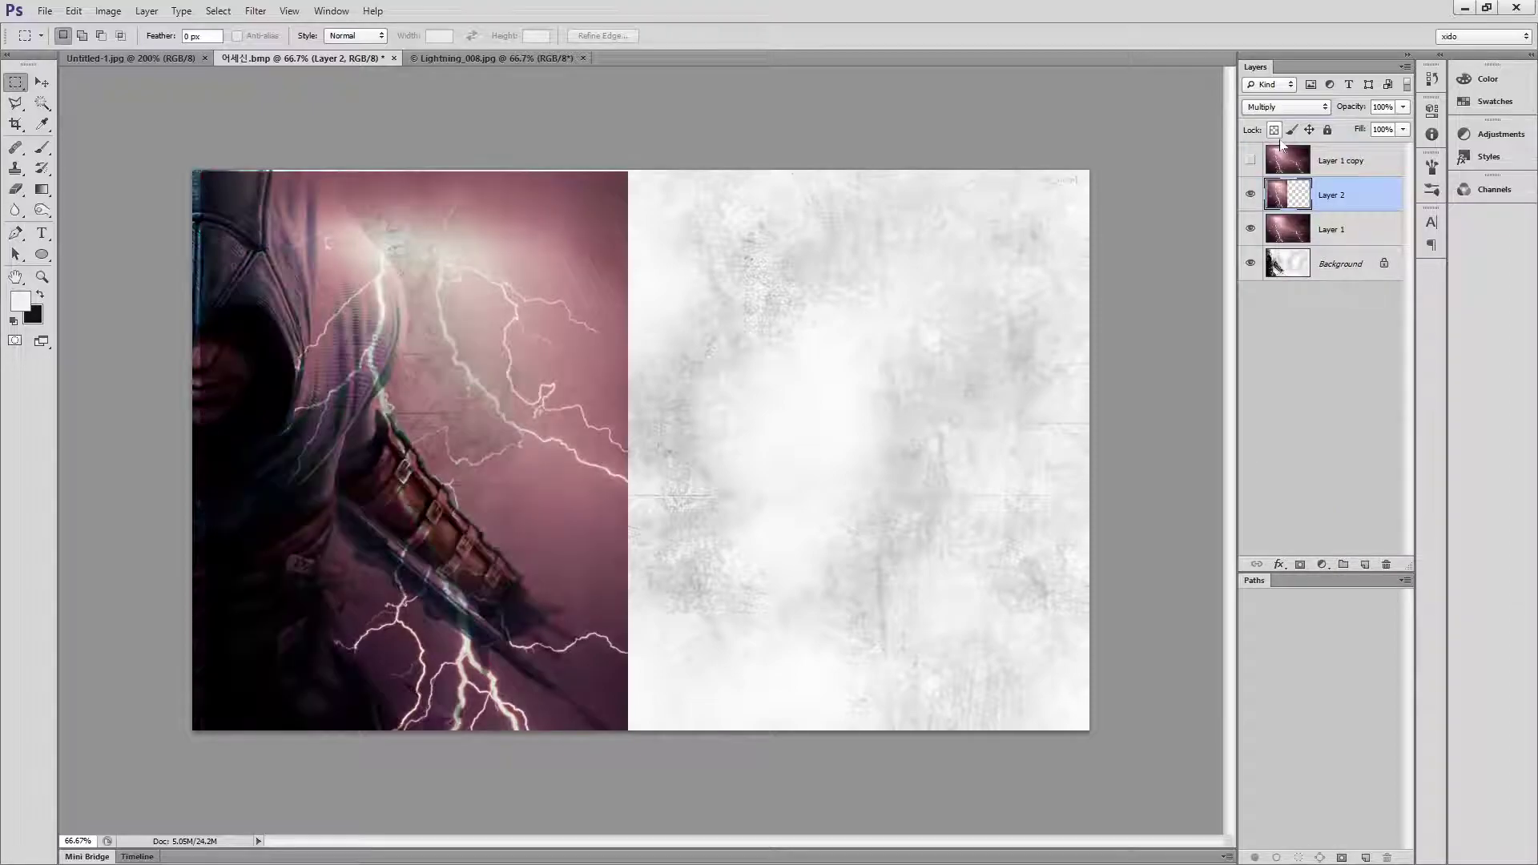
{"action": "key", "text": "shift+plus"}
{"action": "key", "text": "shift+plus"}
{"action": "key", "text": "shift+plus"}
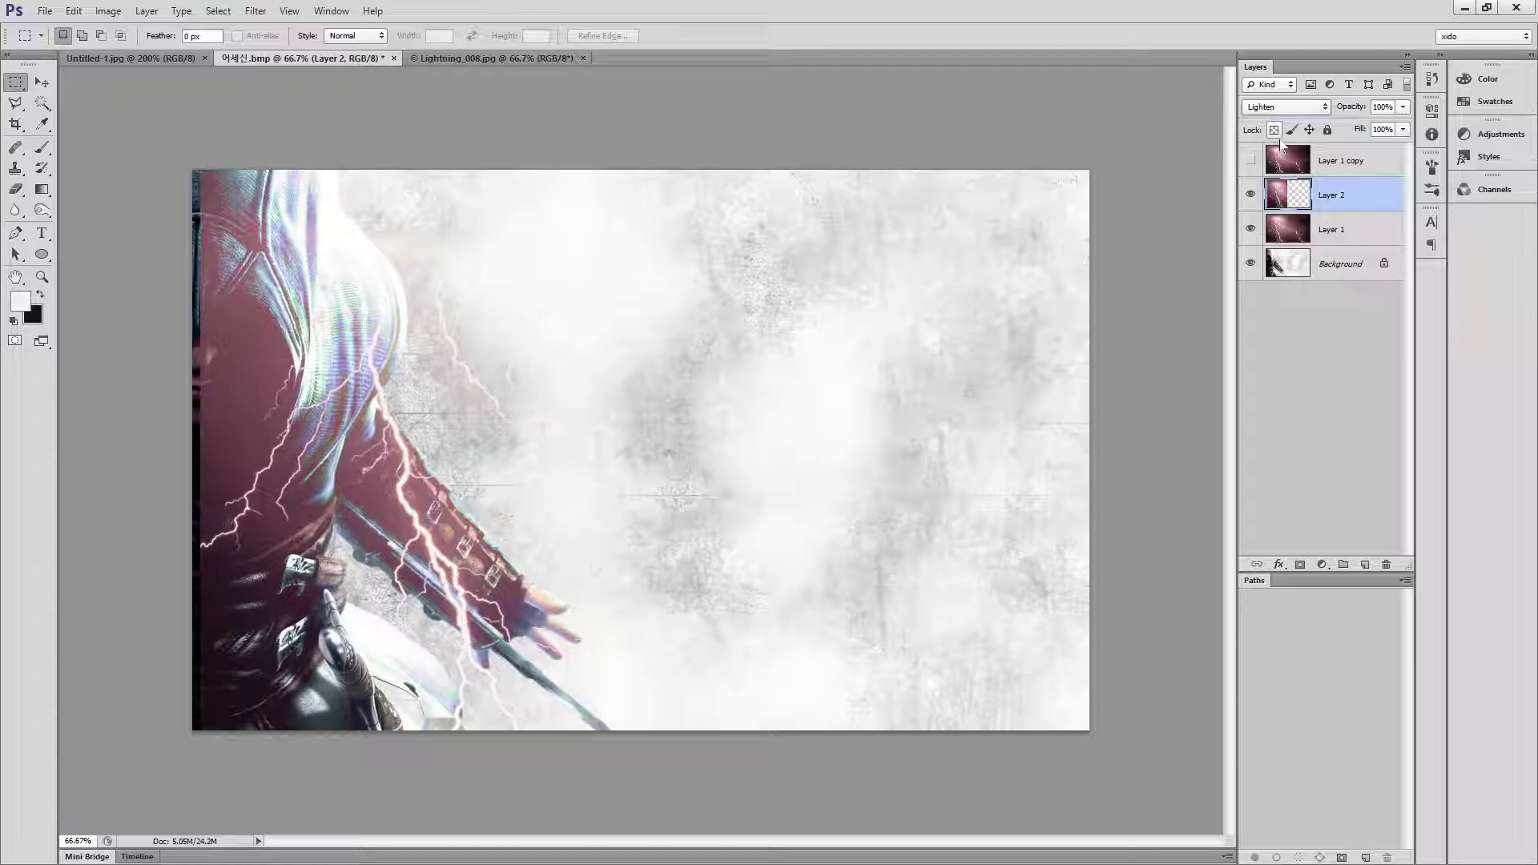
- Move the Layer 2 lightning piece over the assassin's forearm
{"action": "left_click", "coordinate": [41, 81]}
{"action": "left_click_drag", "start_coordinate": [433, 433], "coordinate": [479, 426]}
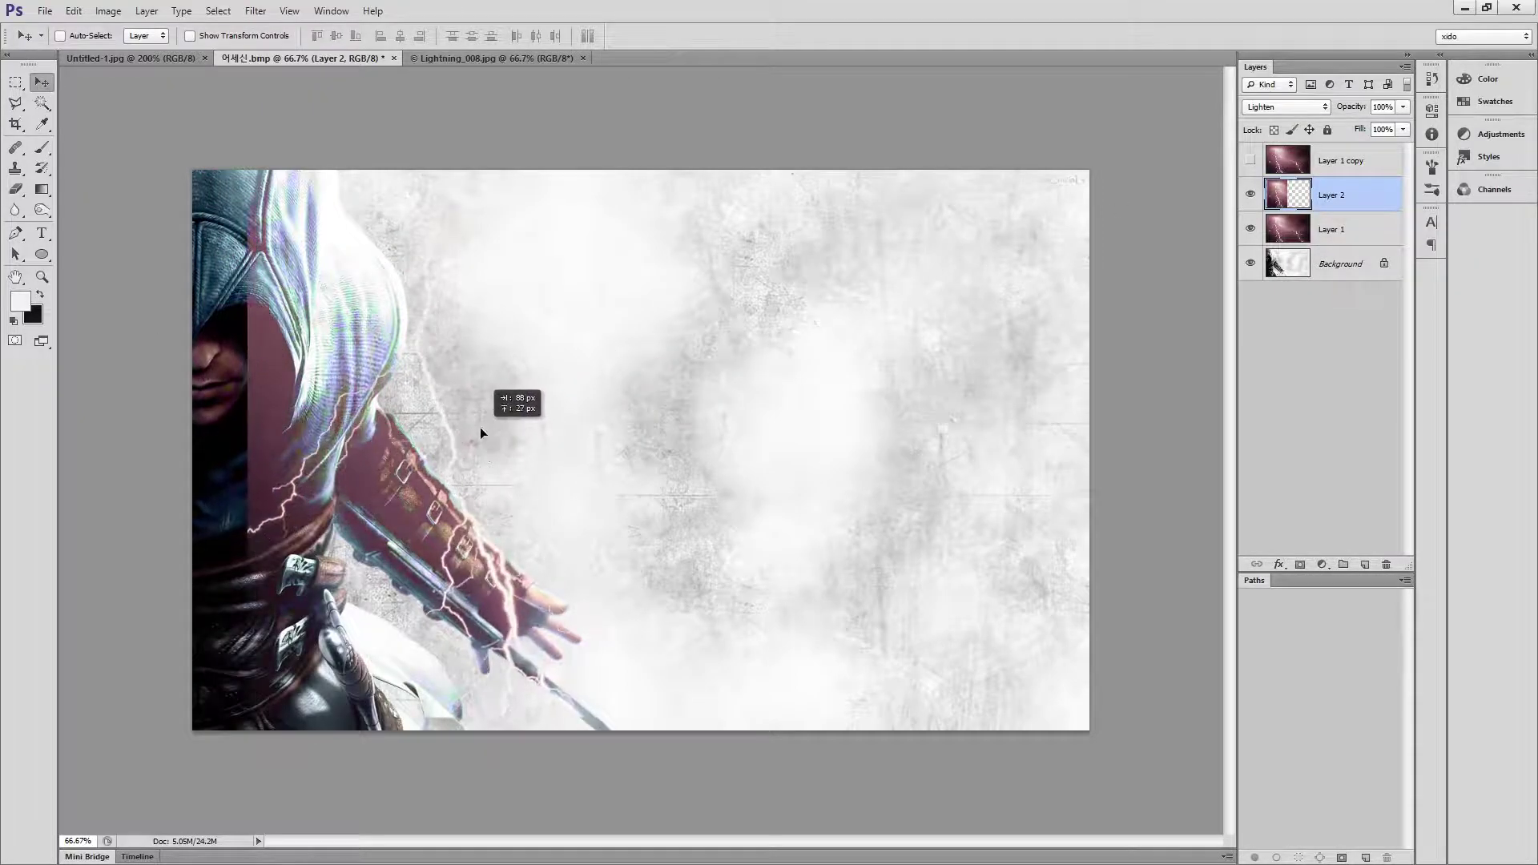
{"action": "left_click_drag", "start_coordinate": [611, 584], "coordinate": [569, 597]}
- Rotate Layer 2 to about -23.05° and position it so the lightning runs along the assassin's arm
{"action": "key", "text": "ctrl+t"}
{"action": "left_click_drag", "start_coordinate": [646, 566], "coordinate": [729, 626]}
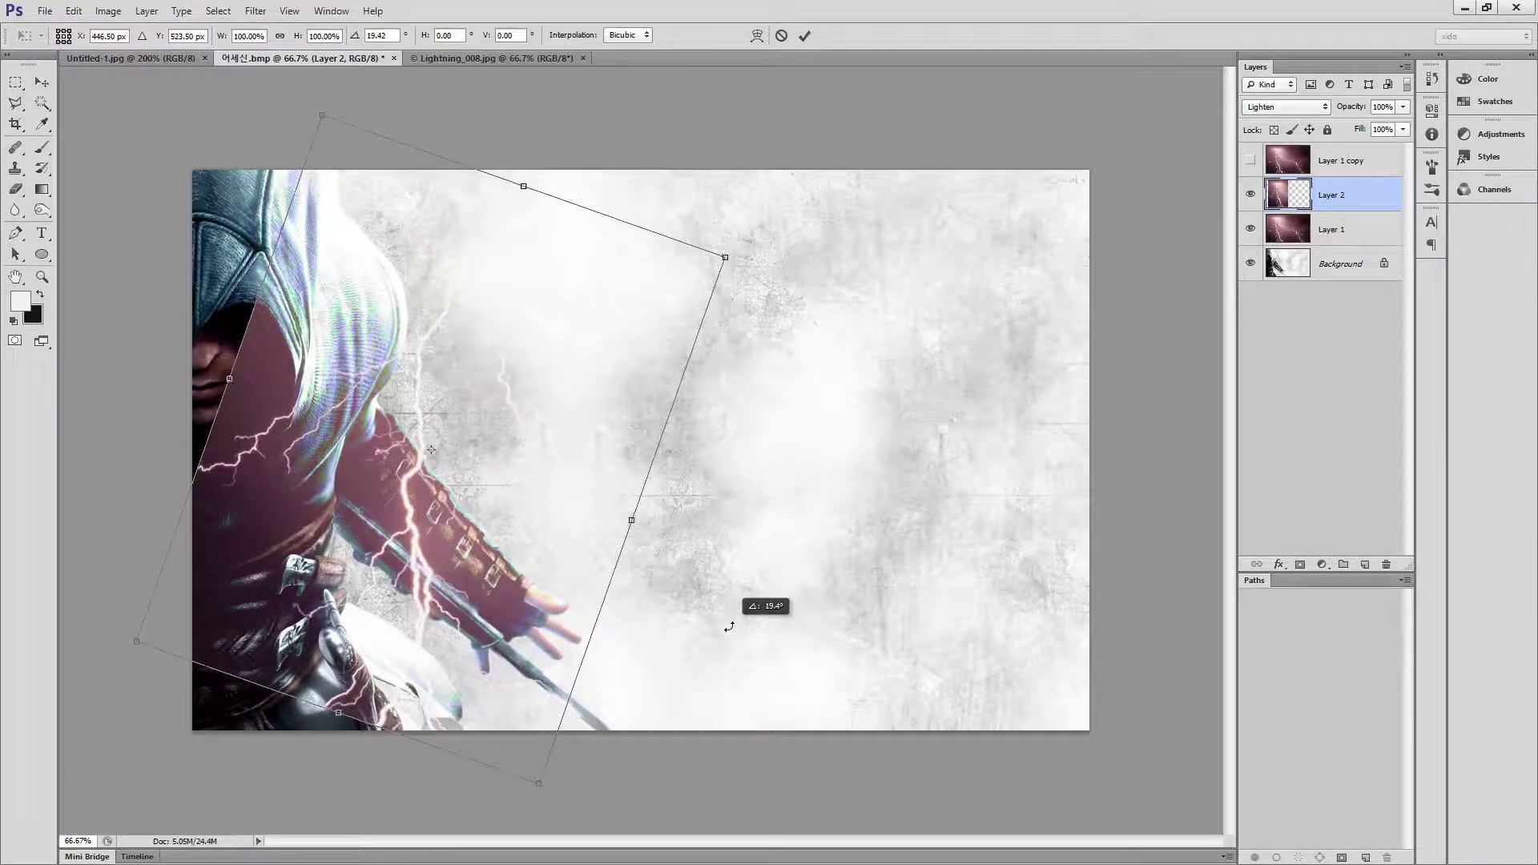
{"action": "left_click_drag", "start_coordinate": [509, 625], "coordinate": [545, 594]}
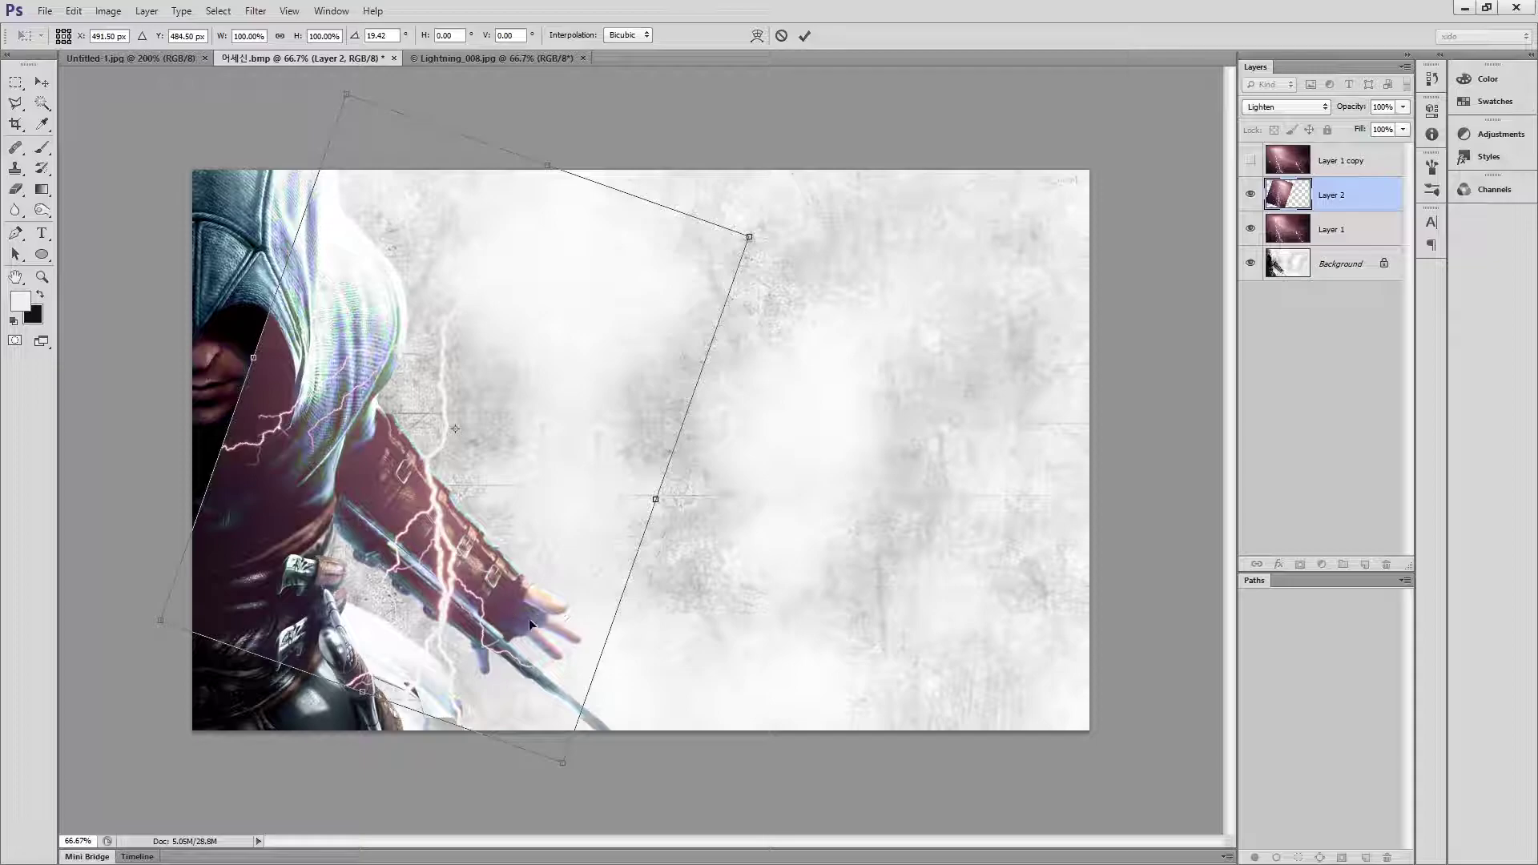
{"action": "left_click_drag", "start_coordinate": [540, 678], "coordinate": [542, 687]}
{"action": "left_click_drag", "start_coordinate": [581, 789], "coordinate": [786, 659]}
{"action": "left_click_drag", "start_coordinate": [552, 586], "coordinate": [556, 627]}
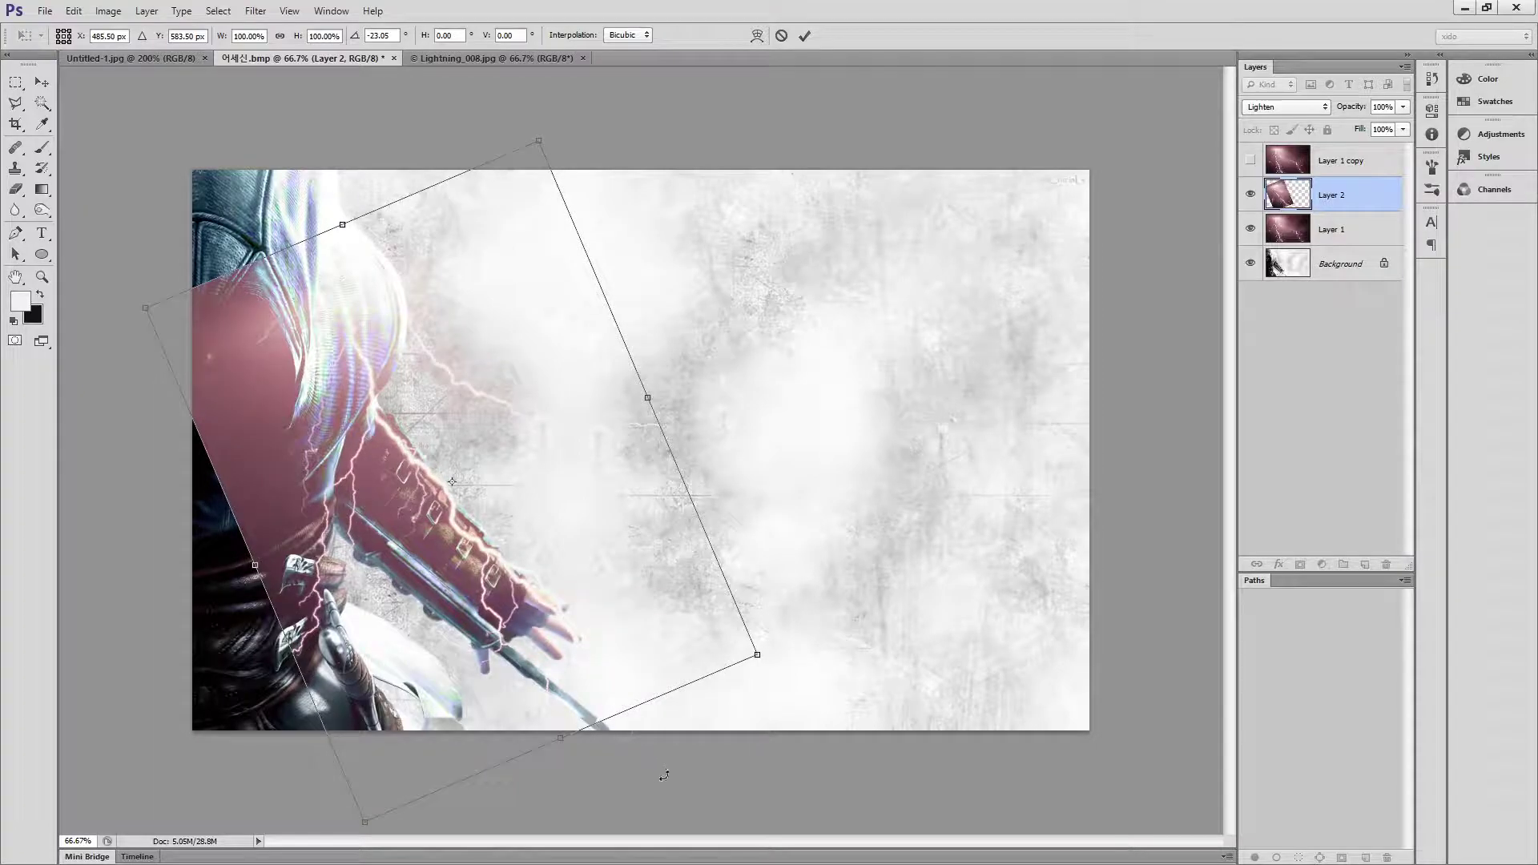
{"action": "key", "text": "Return"}
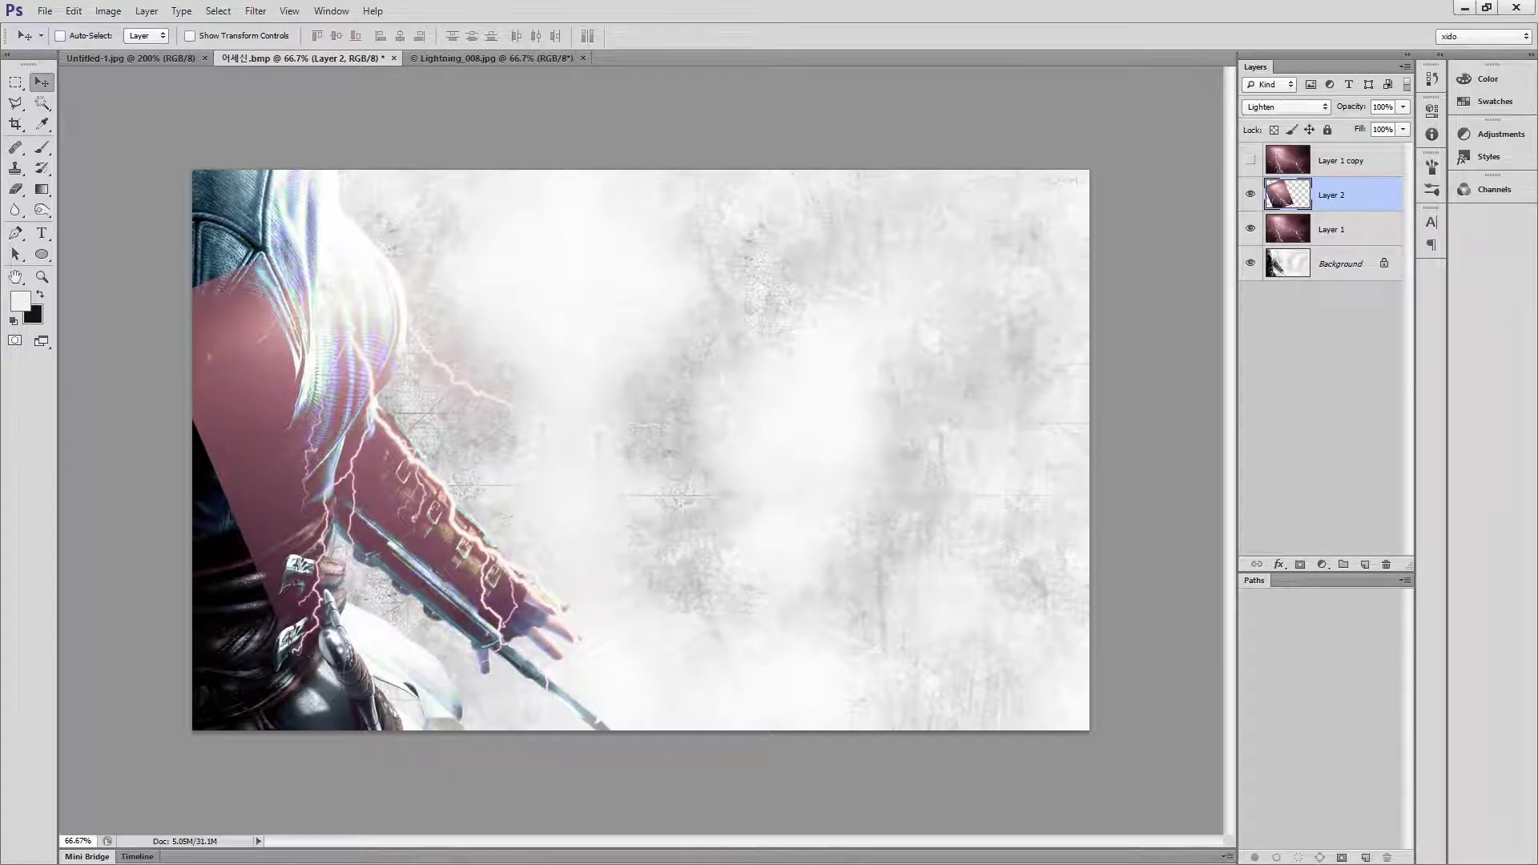
- Erase Layer 2's hard edges and red haze over the hood and torso with a 500 px eraser at 50% opacity
{"action": "left_click", "coordinate": [14, 189]}
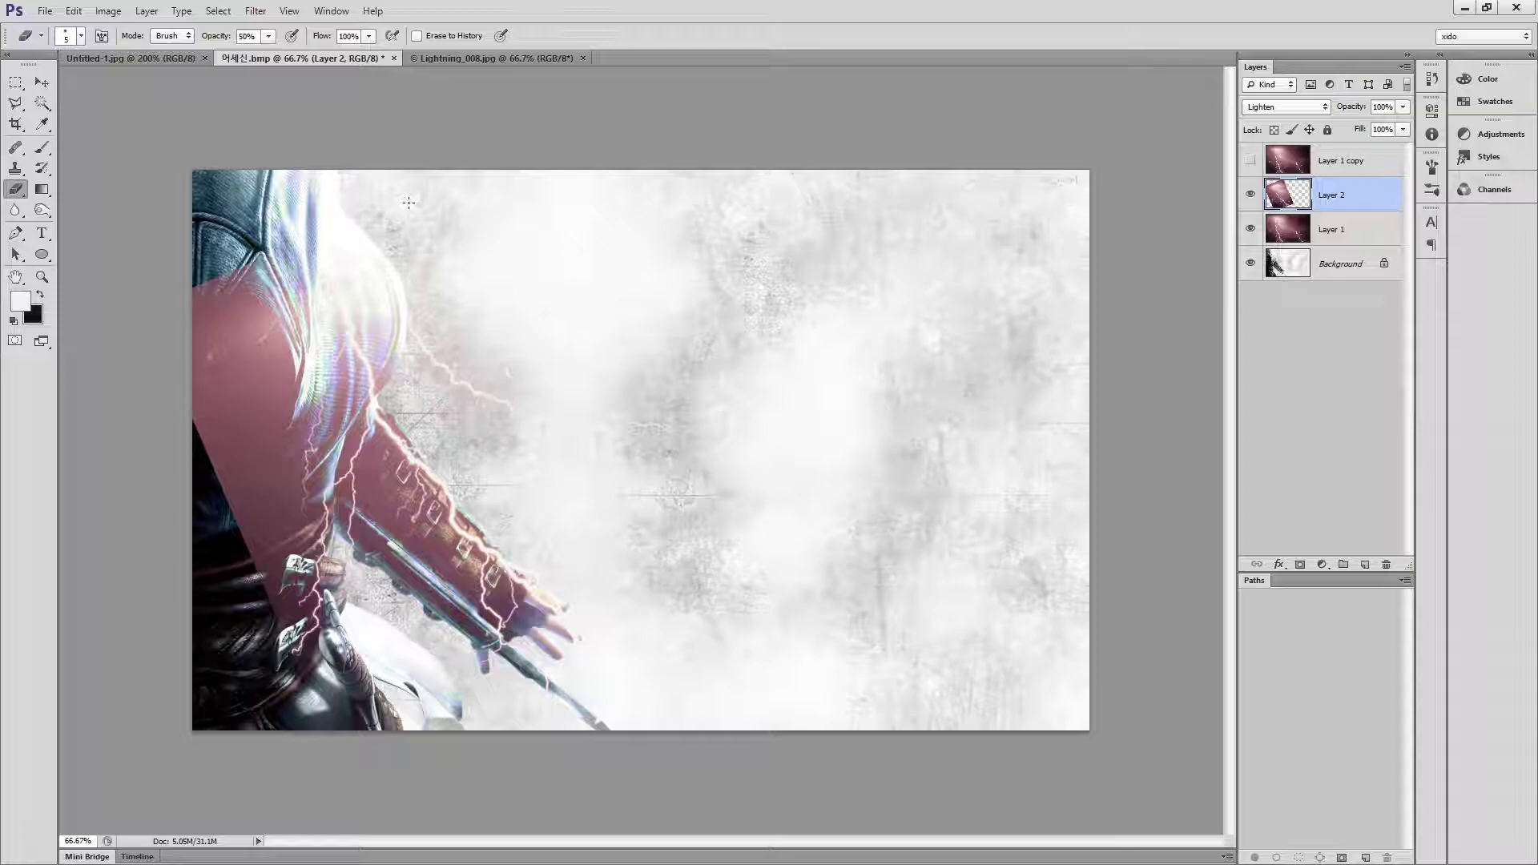
{"action": "key", "text": "bracketright"}
{"action": "key", "text": "bracketright"}
{"action": "key", "text": "bracketright"}
{"action": "key", "text": "bracketright"}
{"action": "key", "text": "bracketright"}
{"action": "key", "text": "bracketright"}
{"action": "key", "text": "bracketright"}
{"action": "key", "text": "bracketright"}
{"action": "key", "text": "bracketright"}
{"action": "key", "text": "bracketright"}
{"action": "key", "text": "bracketright"}
{"action": "key", "text": "bracketright"}
{"action": "key", "text": "bracketright"}
{"action": "key", "text": "bracketright"}
{"action": "key", "text": "bracketright"}
{"action": "key", "text": "bracketright"}
{"action": "key", "text": "bracketright"}
{"action": "key", "text": "bracketright"}
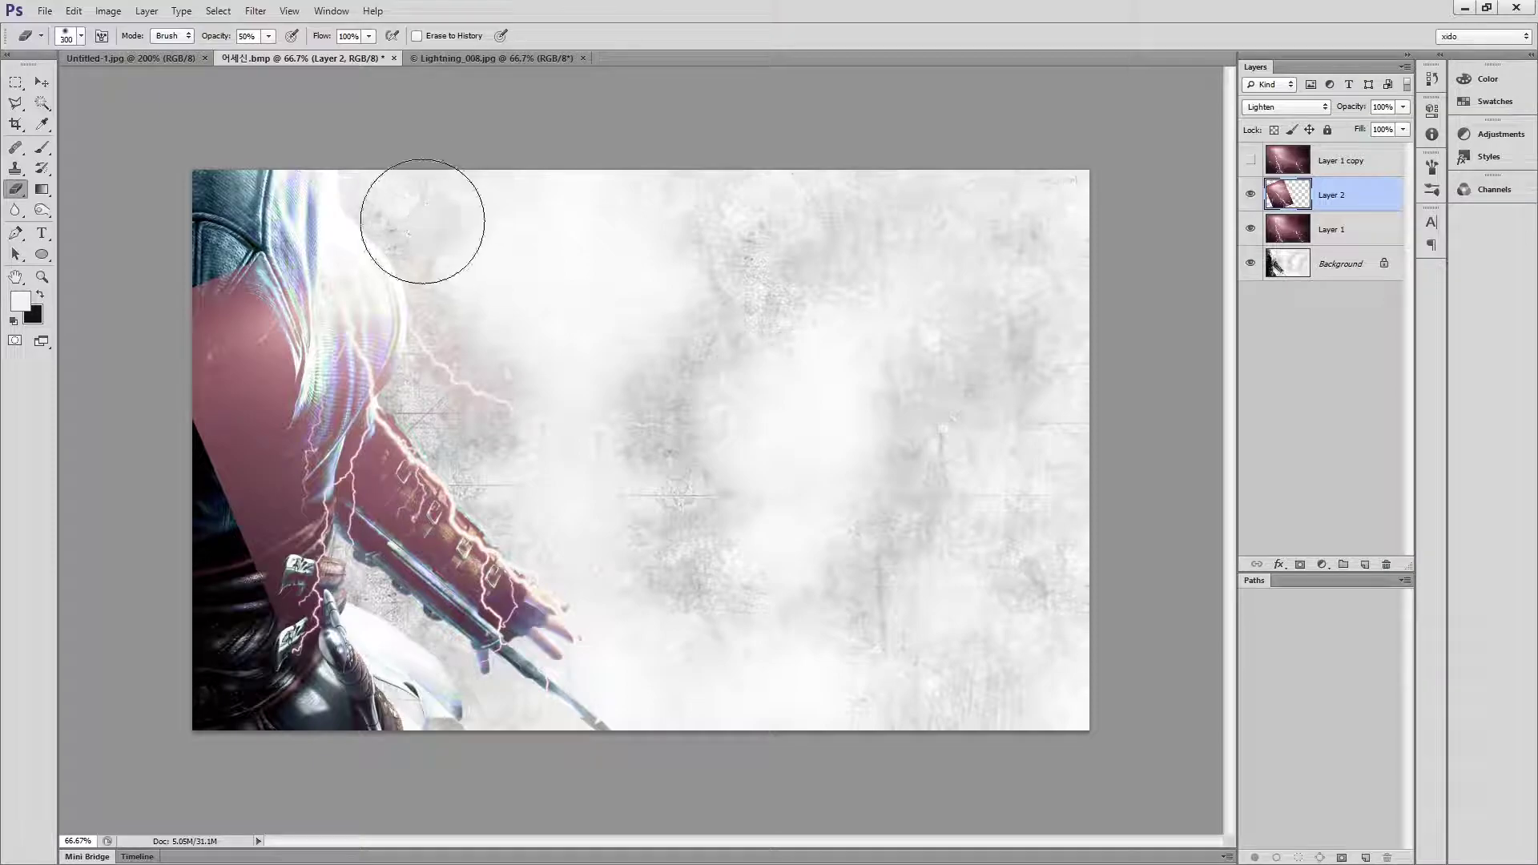
{"action": "mouse_move", "coordinate": [480, 215]}
{"action": "left_mouse_down"}
{"action": "mouse_move", "coordinate": [200, 253]}
{"action": "mouse_move", "coordinate": [257, 204]}
{"action": "mouse_move", "coordinate": [193, 475]}
{"action": "mouse_move", "coordinate": [201, 284]}
{"action": "mouse_move", "coordinate": [217, 692]}
{"action": "left_mouse_up"}
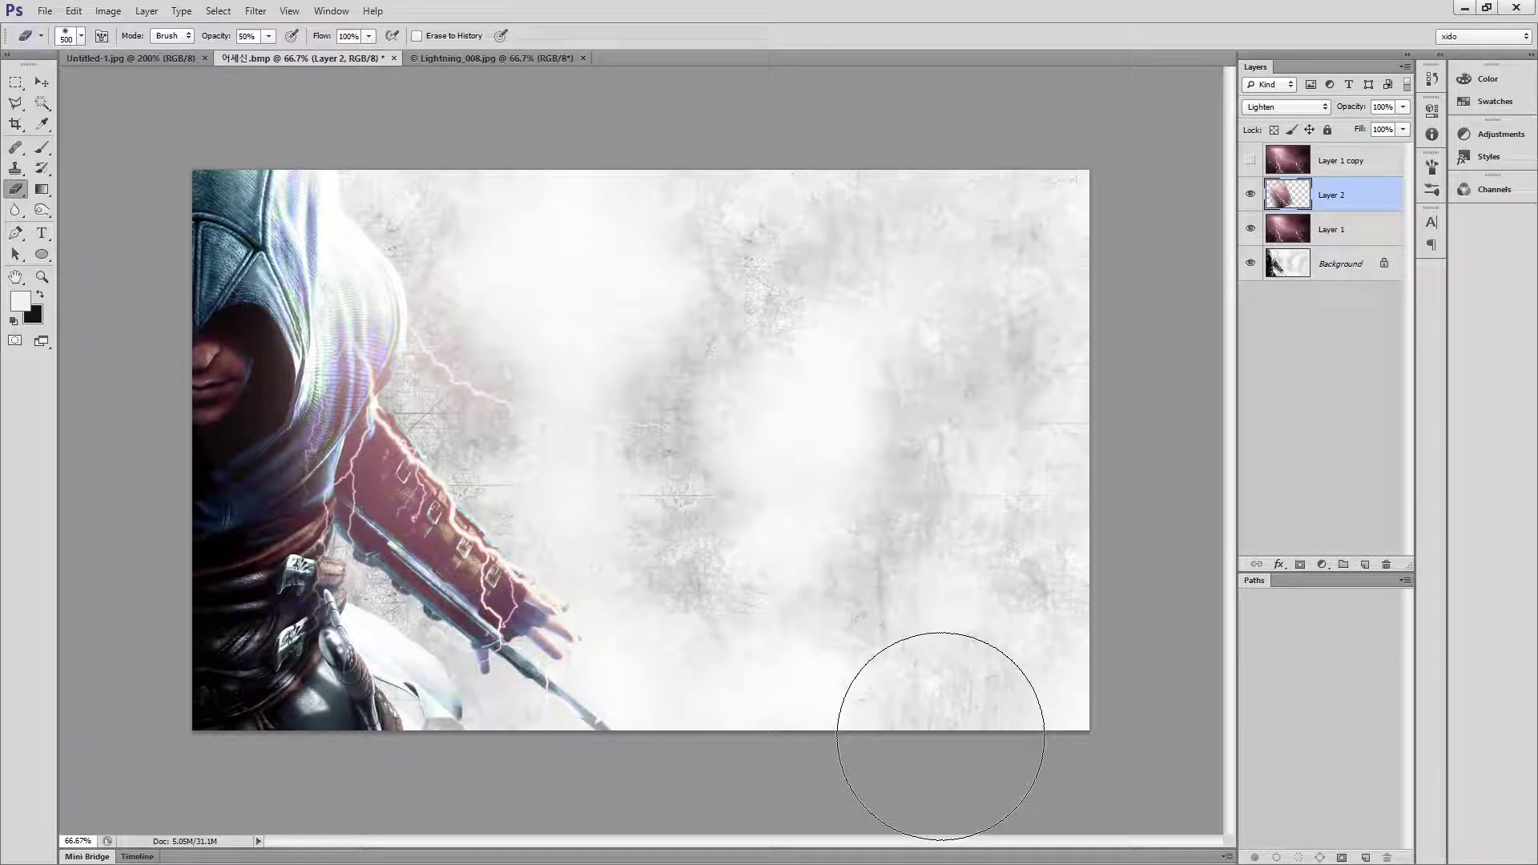
- Place a rotated duplicate of Layer 2 near the middle of the canvas, with its lightning bolt running nearly upright
{"action": "key", "text": "v"}
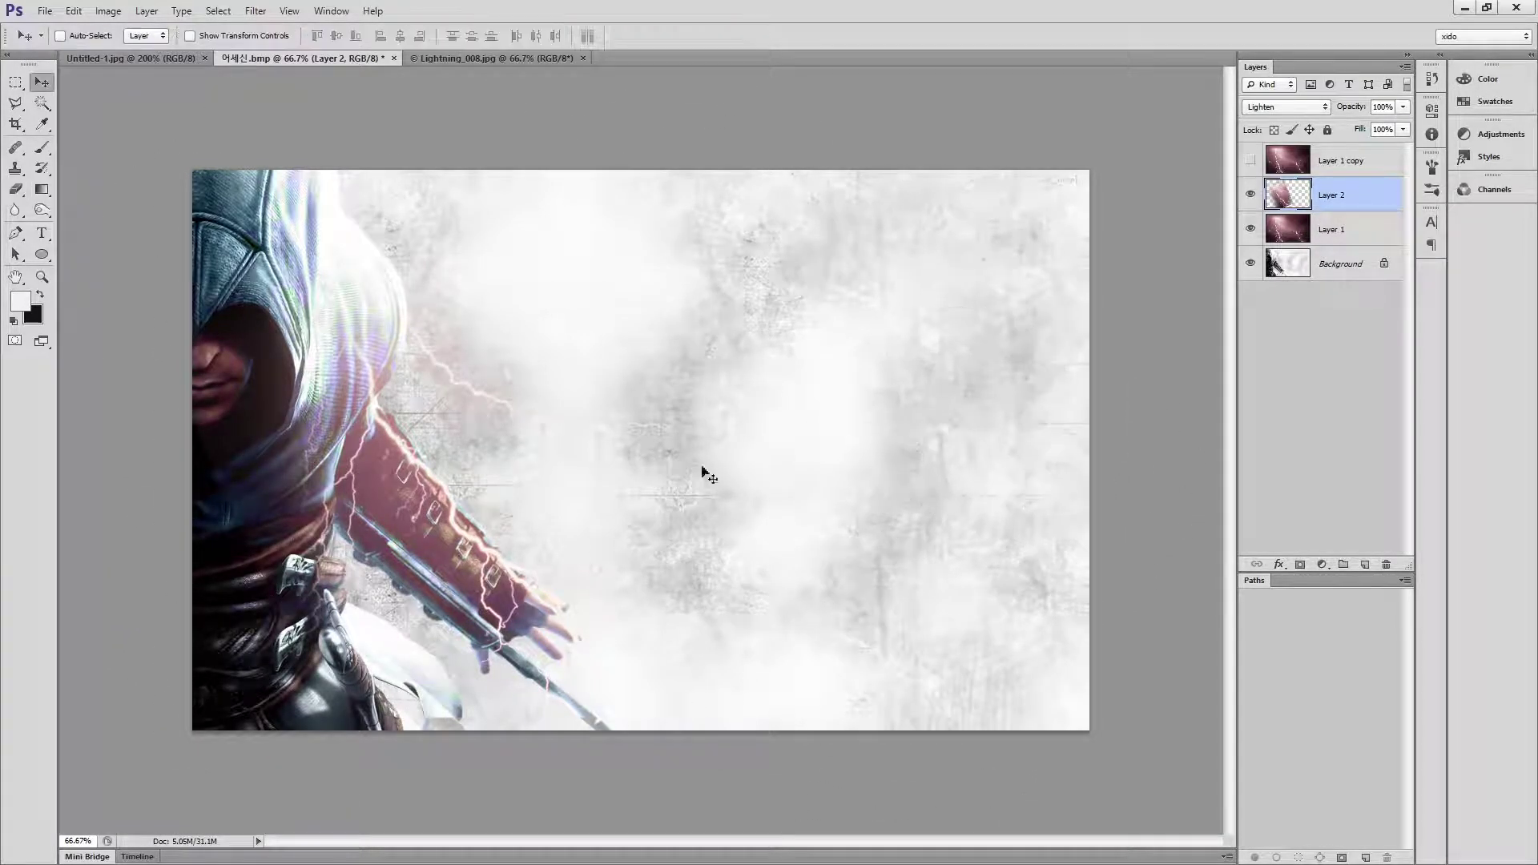
{"action": "left_click_drag", "start_coordinate": [435, 534], "coordinate": [681, 472]}
{"action": "key", "text": "ctrl+j"}
{"action": "key", "text": "ctrl+t"}
{"action": "left_click_drag", "start_coordinate": [1037, 591], "coordinate": [833, 743]}
{"action": "key", "text": "Return"}
{"action": "left_click_drag", "start_coordinate": [628, 600], "coordinate": [707, 613]}
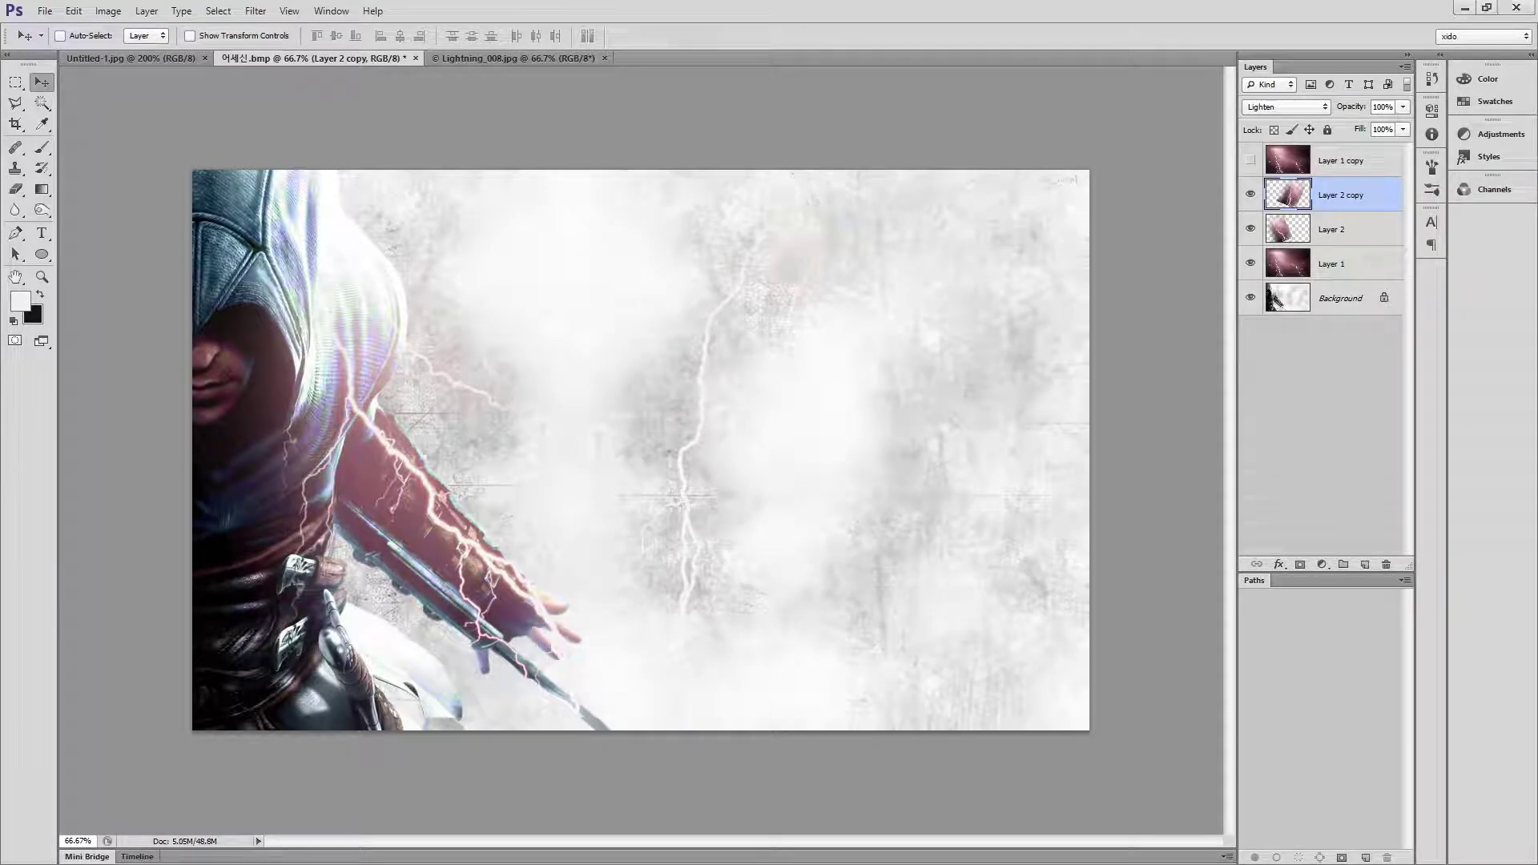
- Open Lightning_003.jpg and copy its entire image
{"action": "left_click_drag", "start_coordinate": [314, 244], "coordinate": [599, 26]}
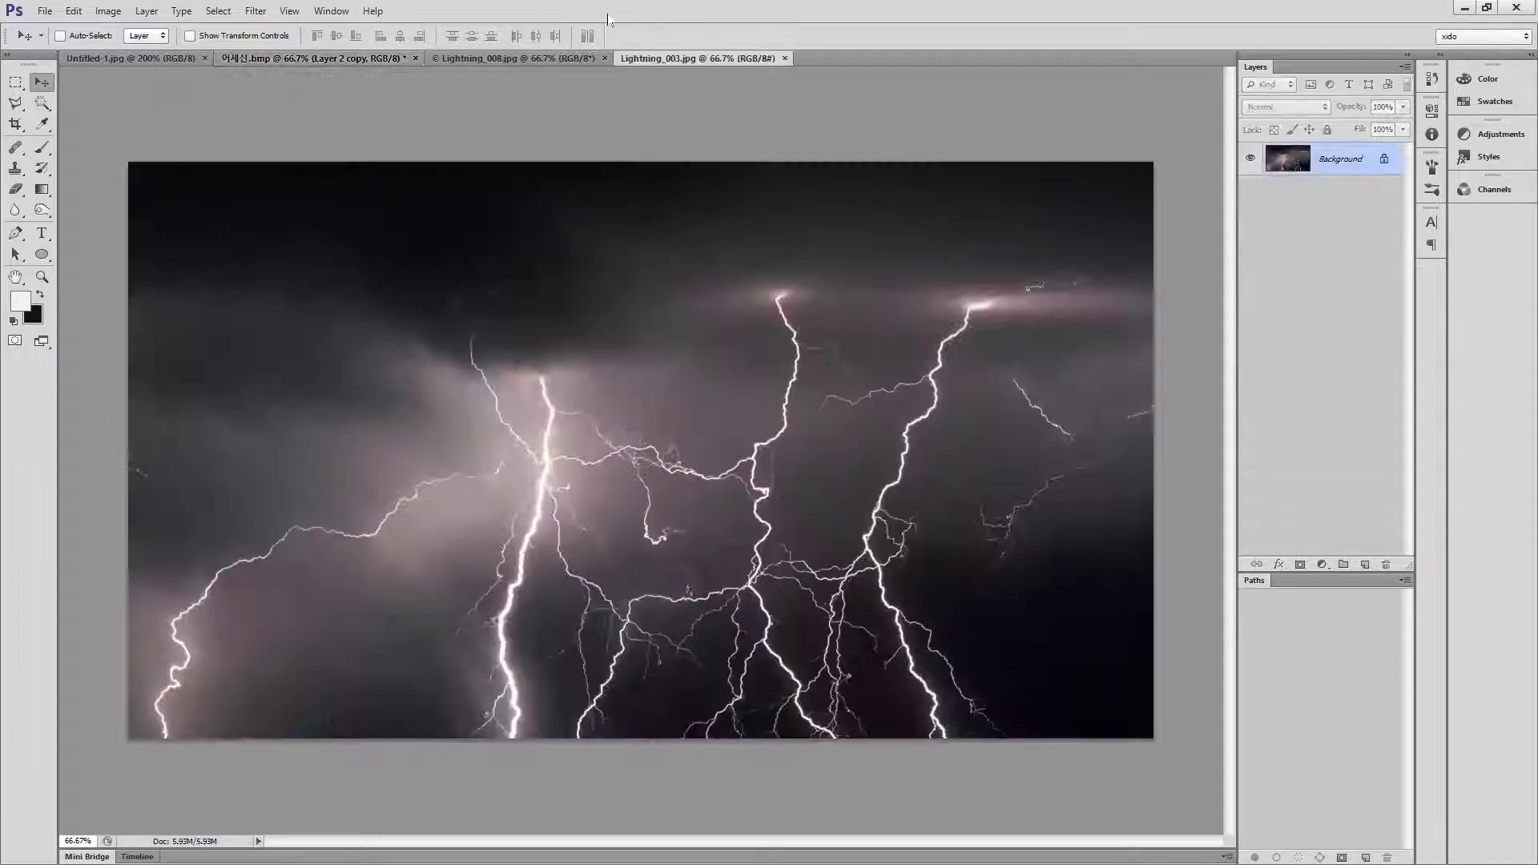
{"action": "key", "text": "ctrl+a"}
{"action": "key", "text": "ctrl+c"}
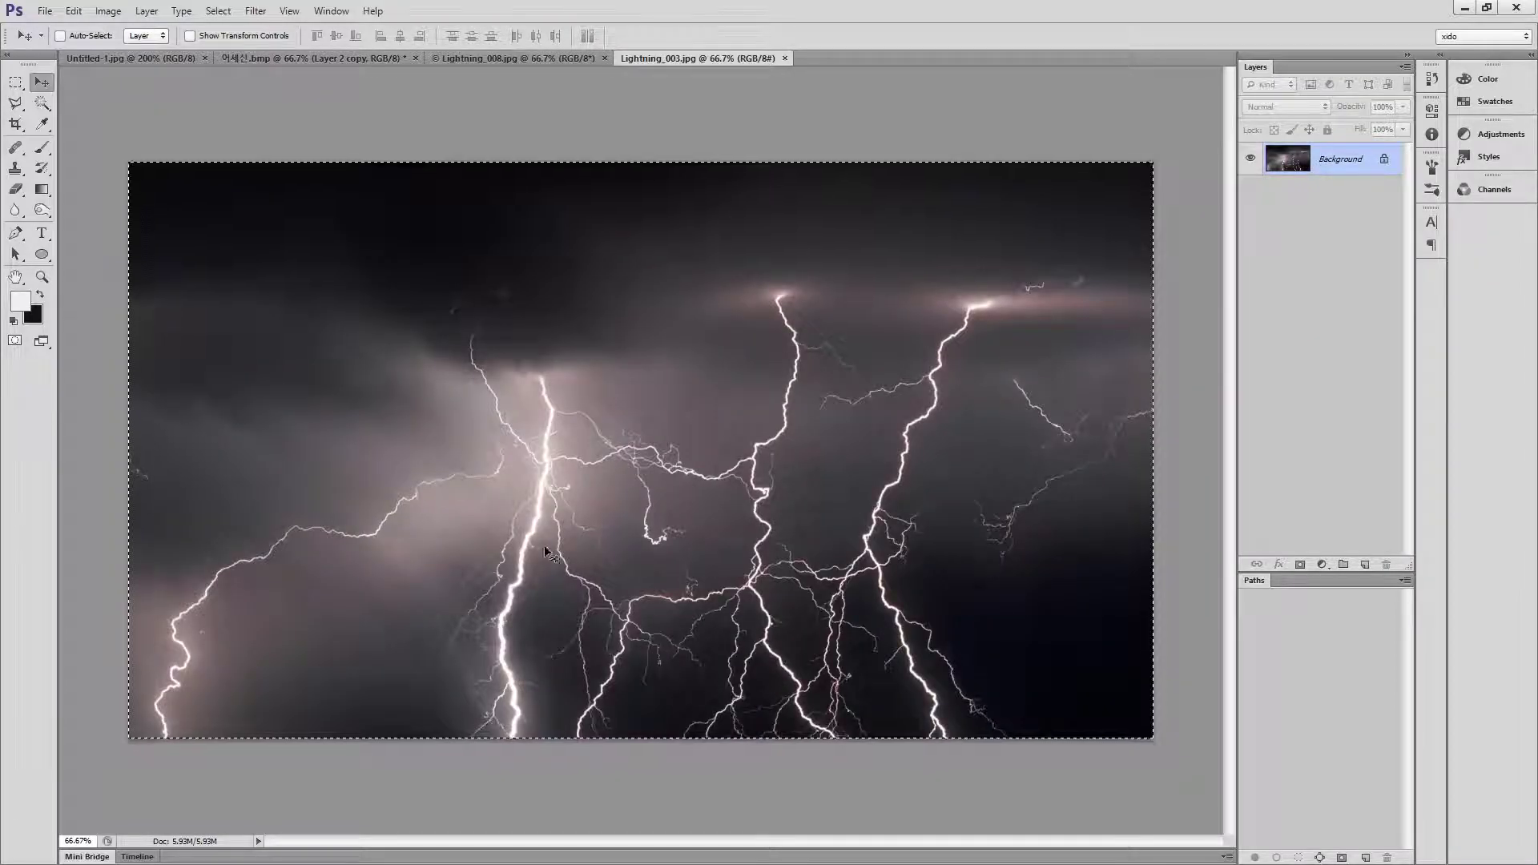
- Paste the copied lightning image into the assassin document above Layer 2 copy, align it over the canvas, and set it to Darken
{"action": "left_click", "coordinate": [255, 61]}
{"action": "key", "text": "i"}
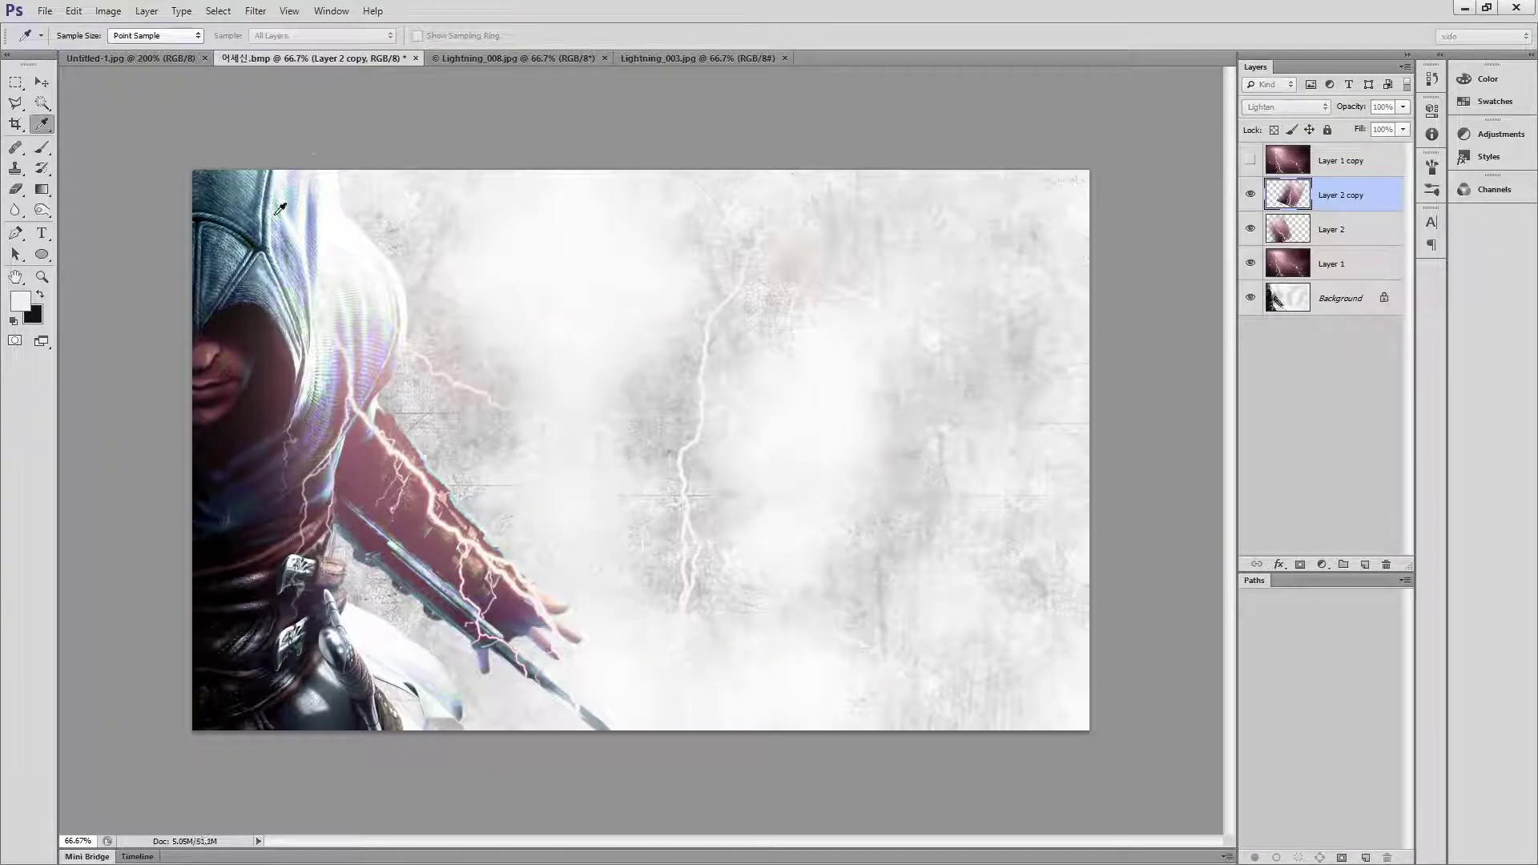
{"action": "key", "text": "v"}
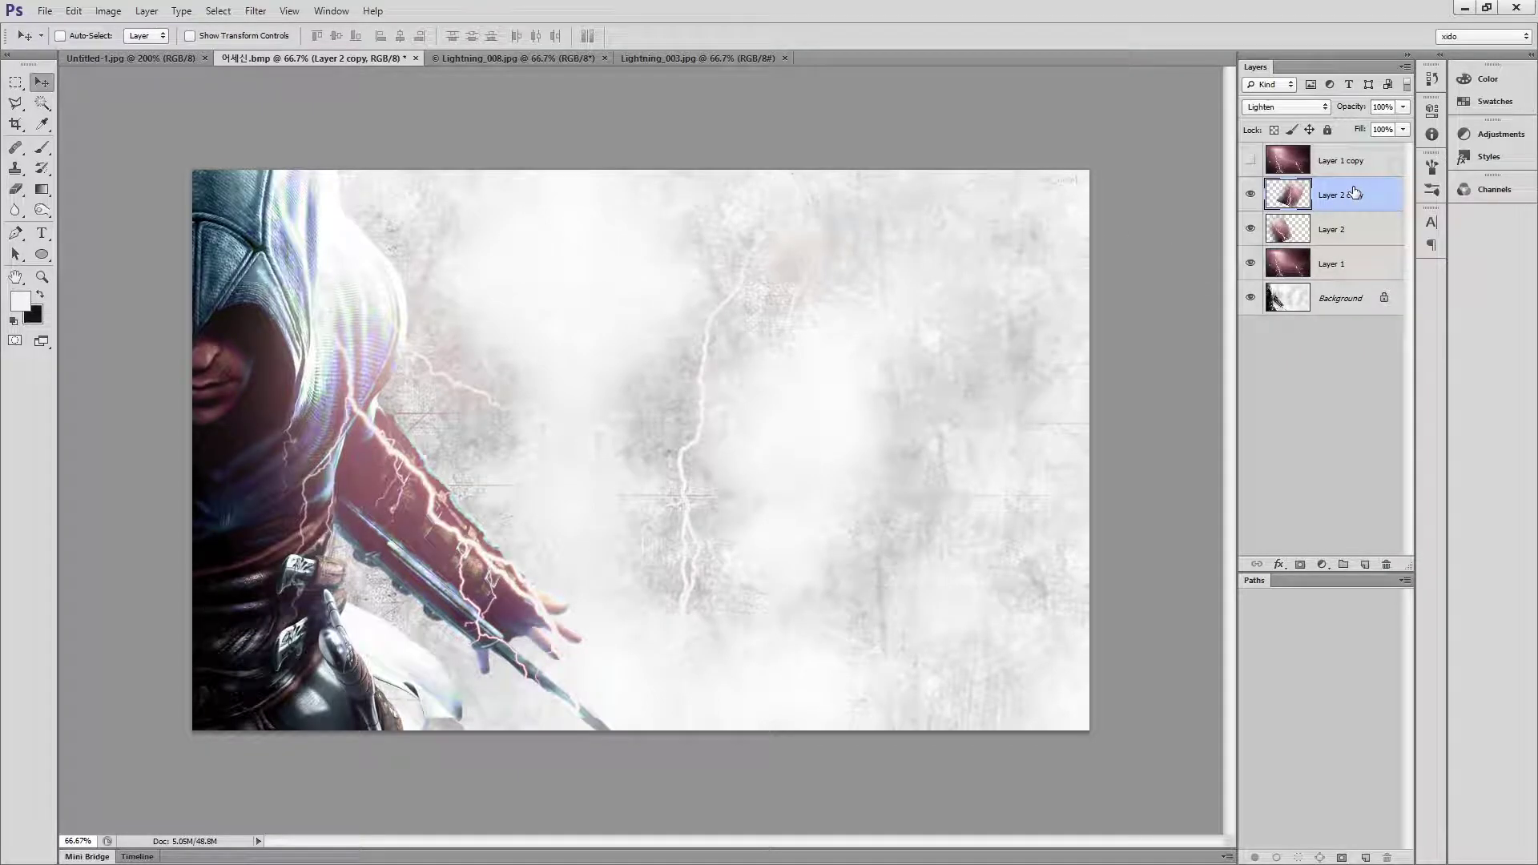
{"action": "key", "text": "ctrl+v"}
{"action": "left_click_drag", "start_coordinate": [762, 354], "coordinate": [724, 356]}
{"action": "left_click", "coordinate": [1293, 110]}
{"action": "left_click", "coordinate": [1286, 132]}
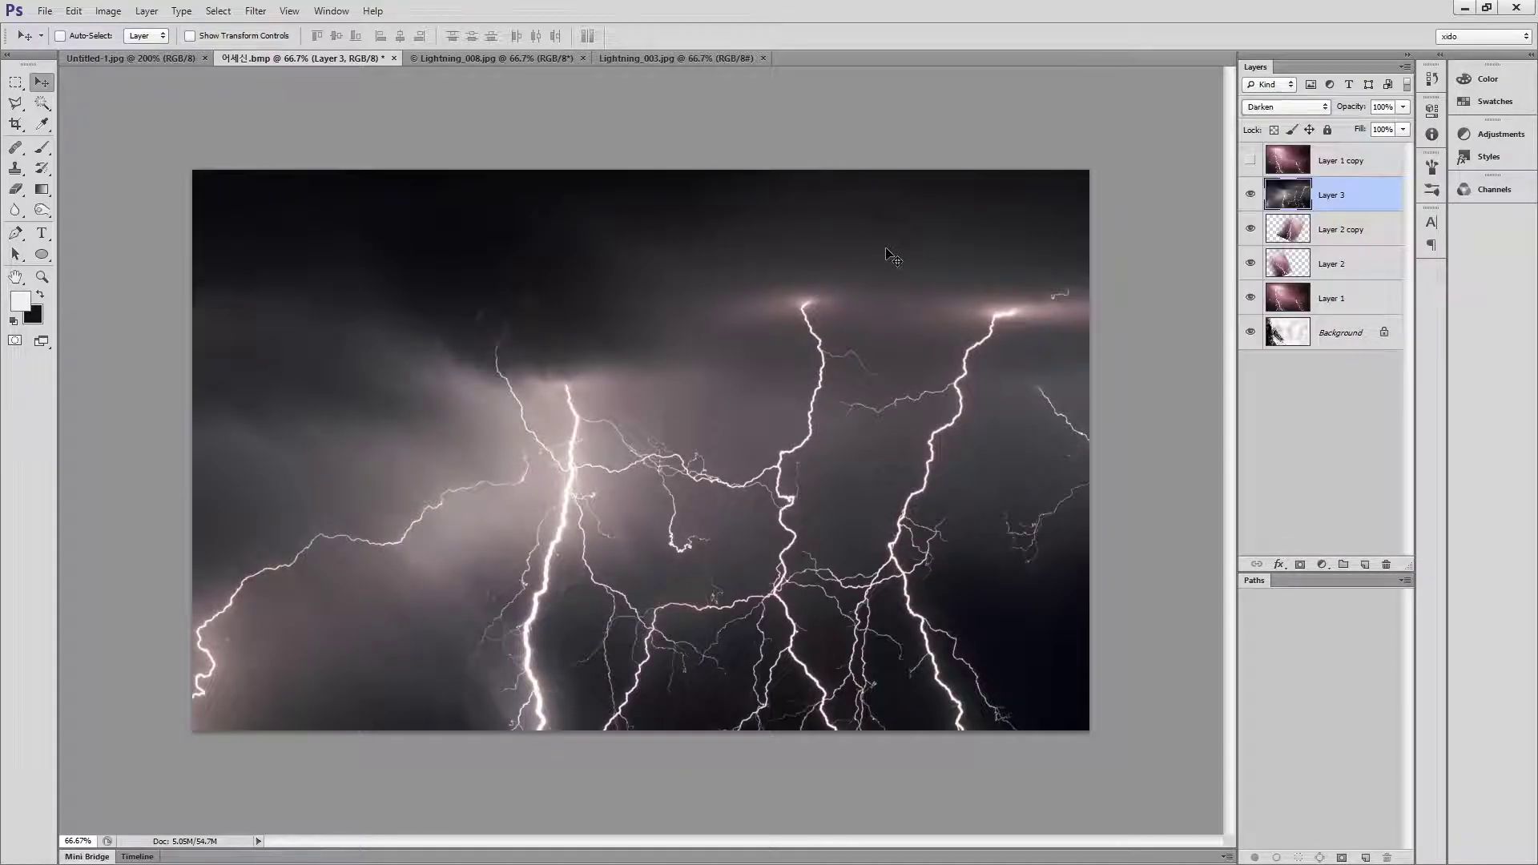
- Try successive blend modes from Darken through Color on Layer 3, then reset the layer to Normal
{"action": "key", "text": "shift+plus"}
{"action": "key", "text": "shift+plus"}
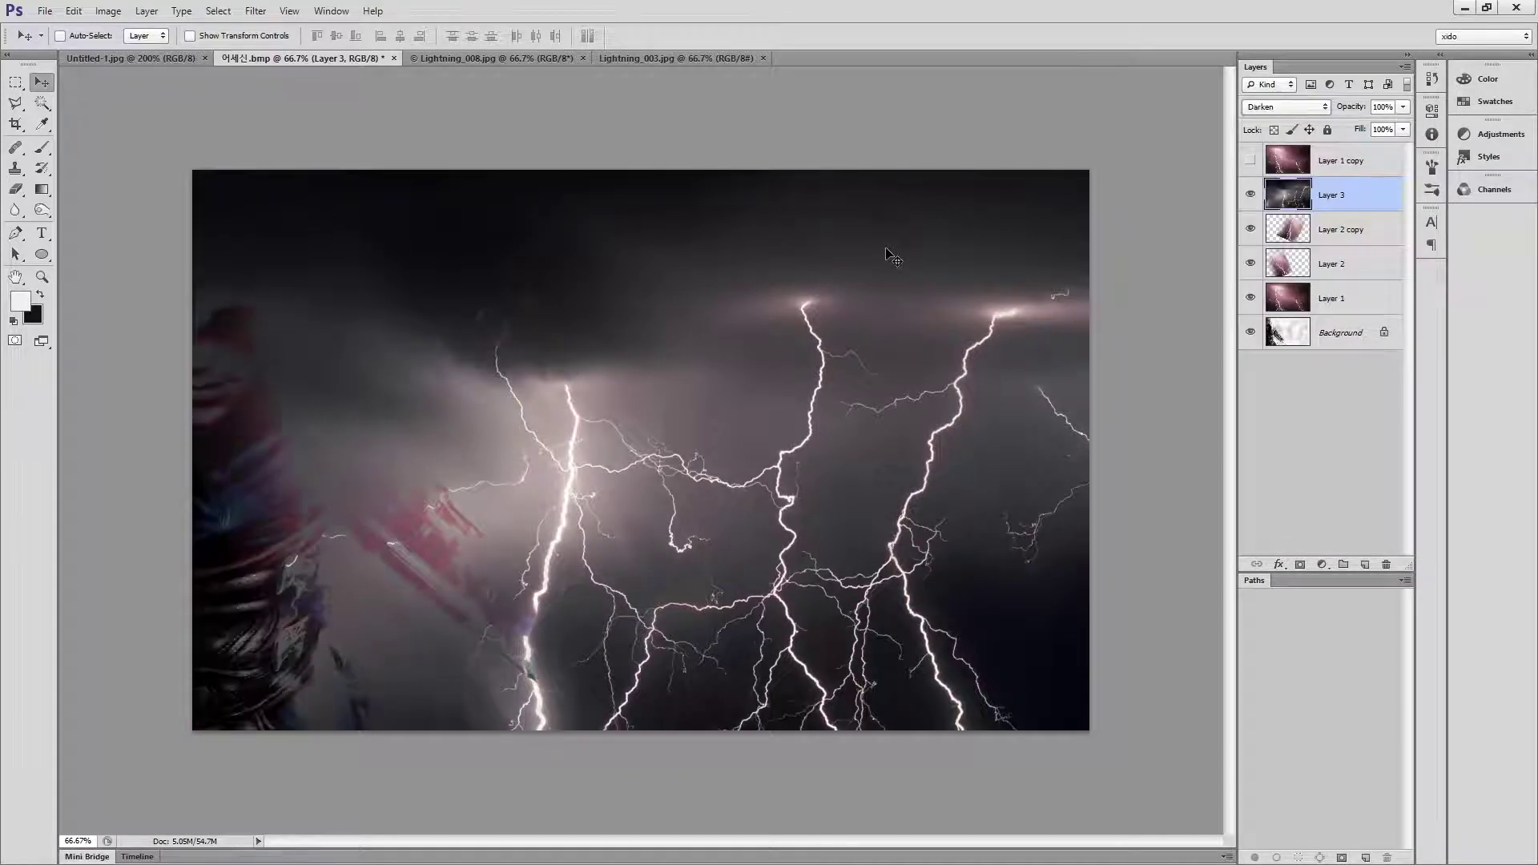
{"action": "key", "text": "shift+plus"}
{"action": "key", "text": "shift+plus"}
{"action": "key", "text": "shift+plus"}
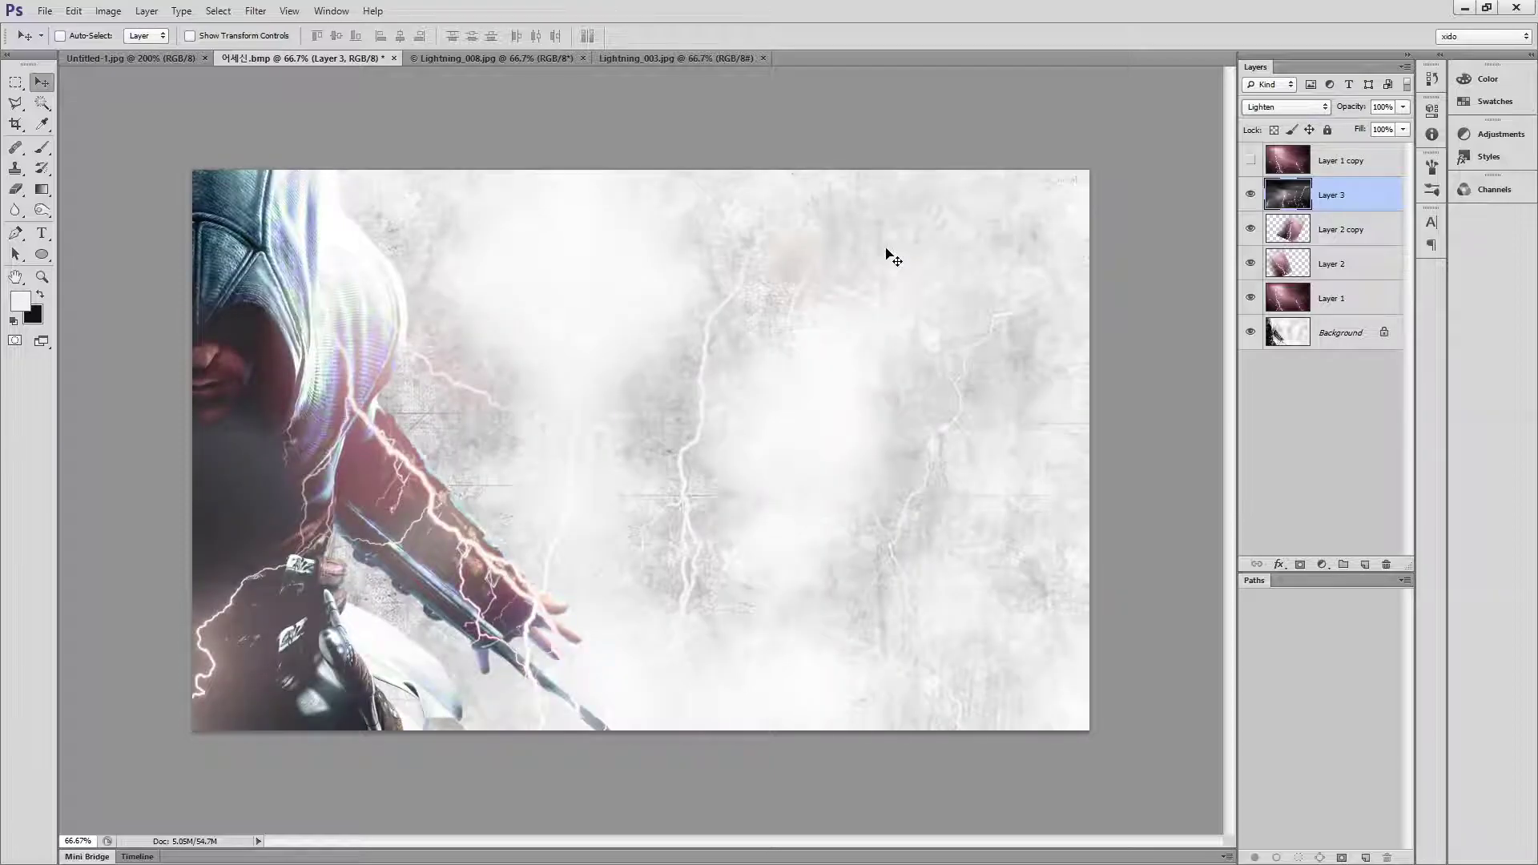
{"action": "key", "text": "shift+plus"}
{"action": "key", "text": "shift+plus"}
{"action": "key", "text": "shift+plus"}
{"action": "key", "text": "shift+plus"}
{"action": "key", "text": "shift+plus"}
{"action": "key", "text": "shift+plus"}
{"action": "key", "text": "shift+plus"}
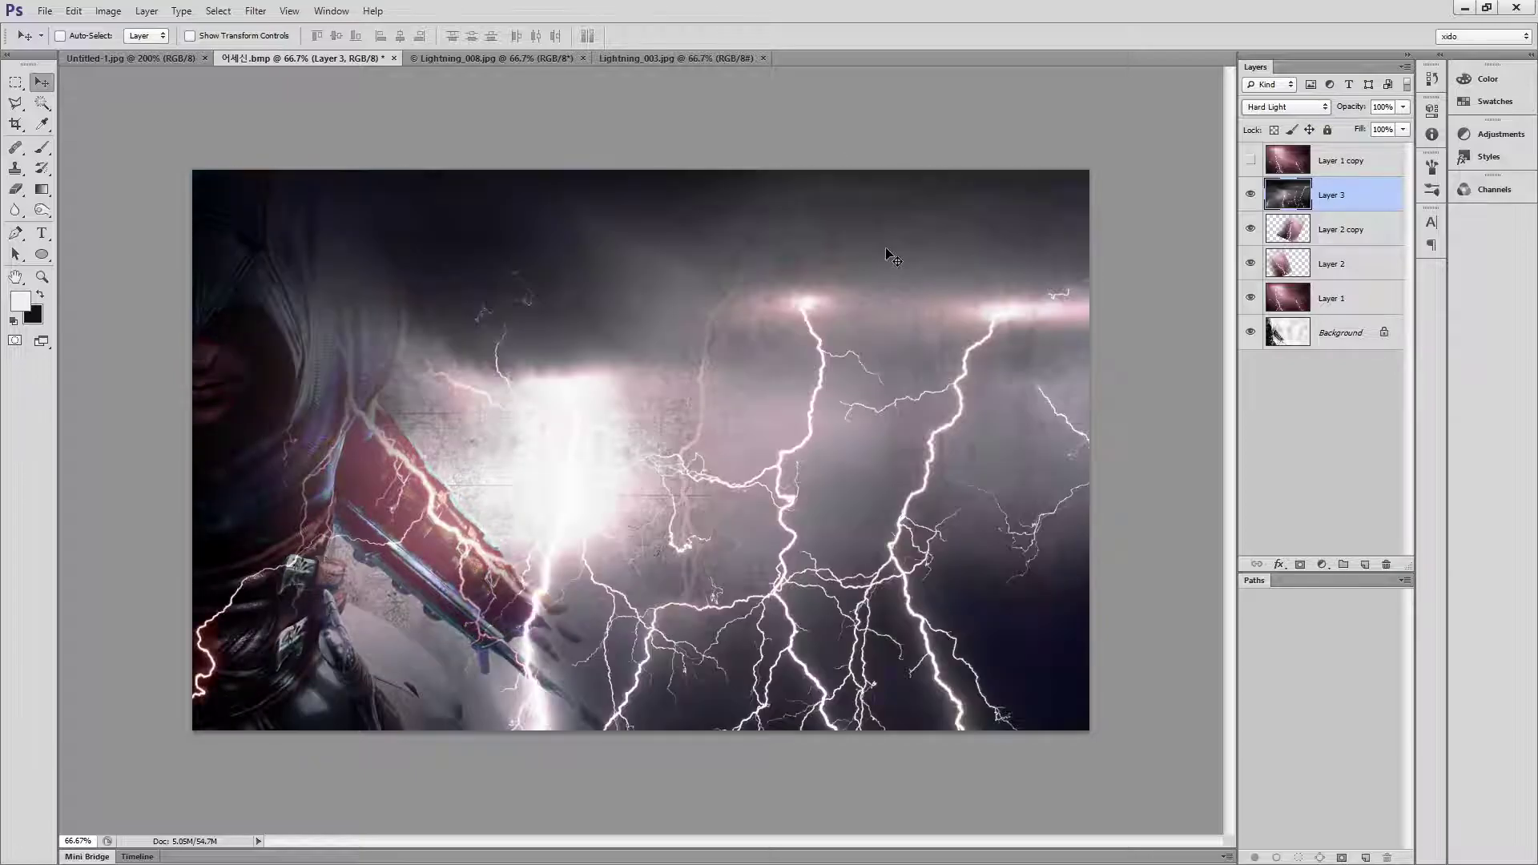
{"action": "key", "text": "shift+plus"}
{"action": "key", "text": "shift+plus"}
{"action": "key", "text": "shift+plus"}
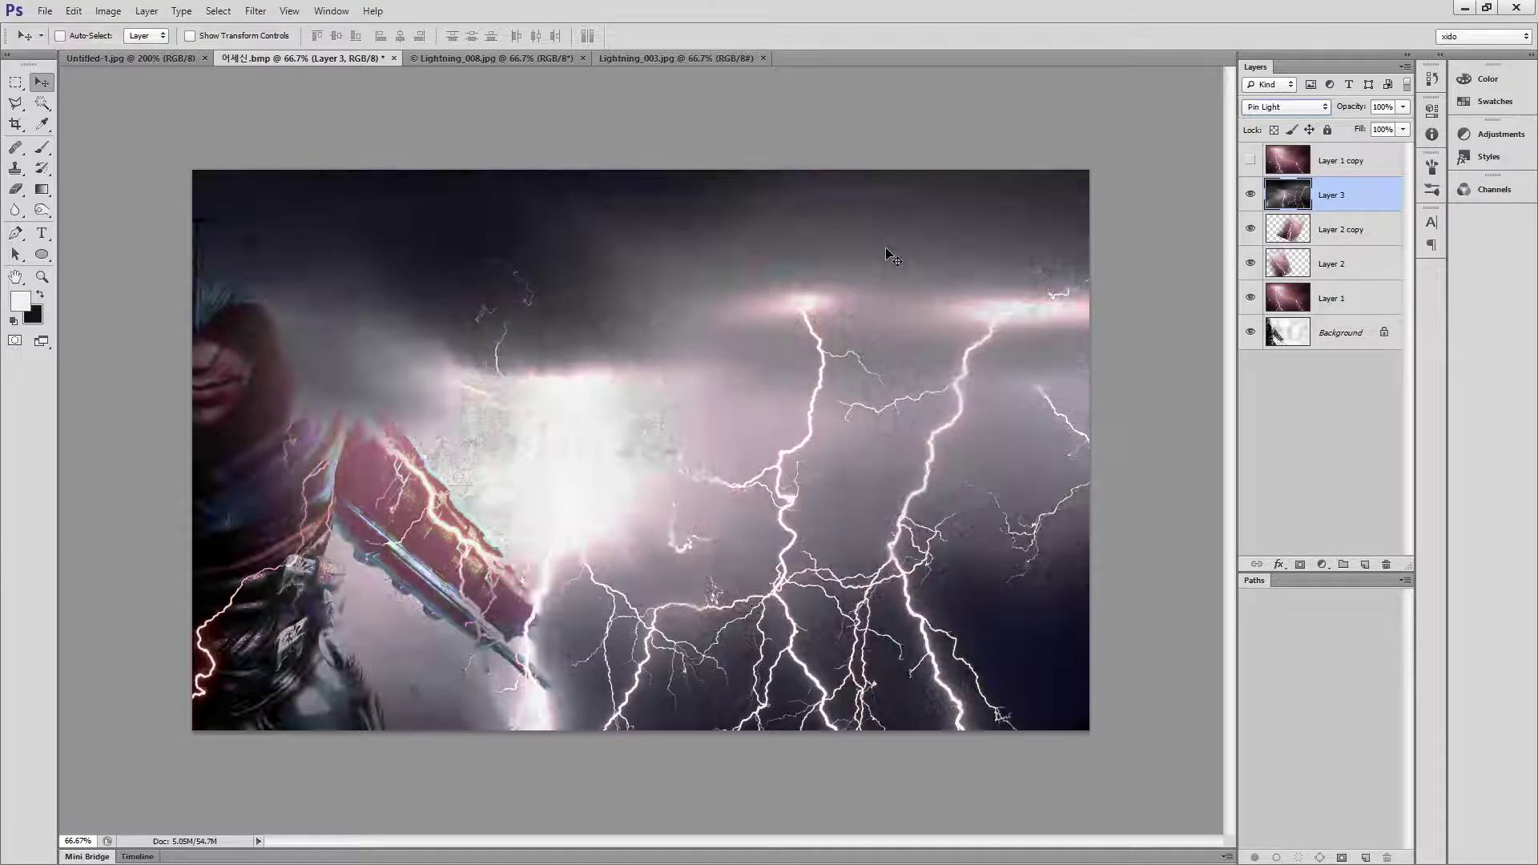
{"action": "key", "text": "shift+plus"}
{"action": "key", "text": "shift+plus"}
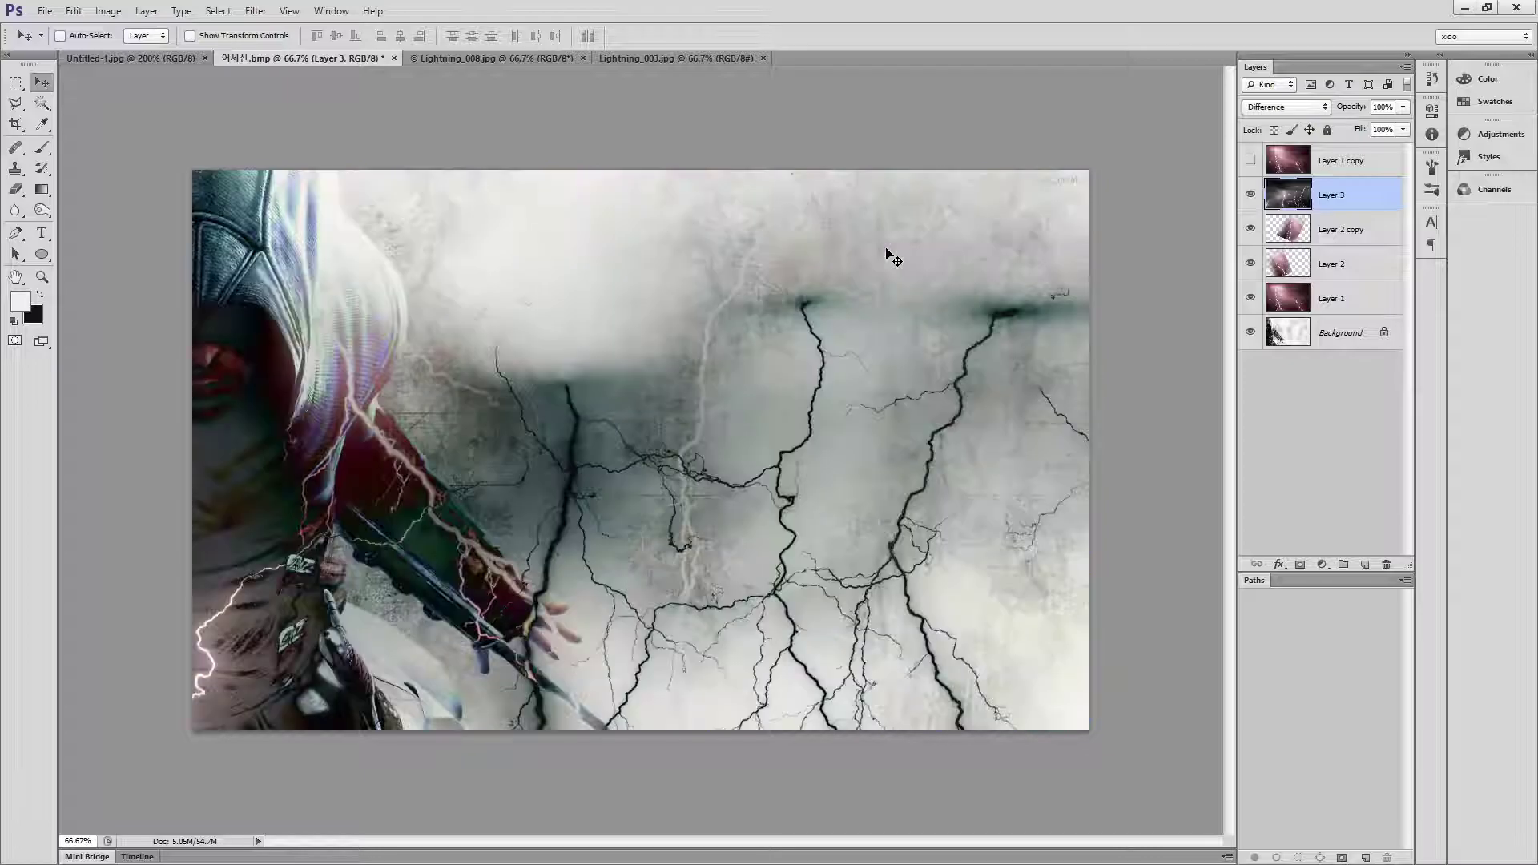
{"action": "key", "text": "shift+plus"}
{"action": "key", "text": "shift+plus"}
{"action": "key", "text": "shift+plus"}
{"action": "key", "text": "shift+plus"}
{"action": "key", "text": "shift+plus"}
{"action": "key", "text": "shift+plus"}
{"action": "key", "text": "shift+plus"}
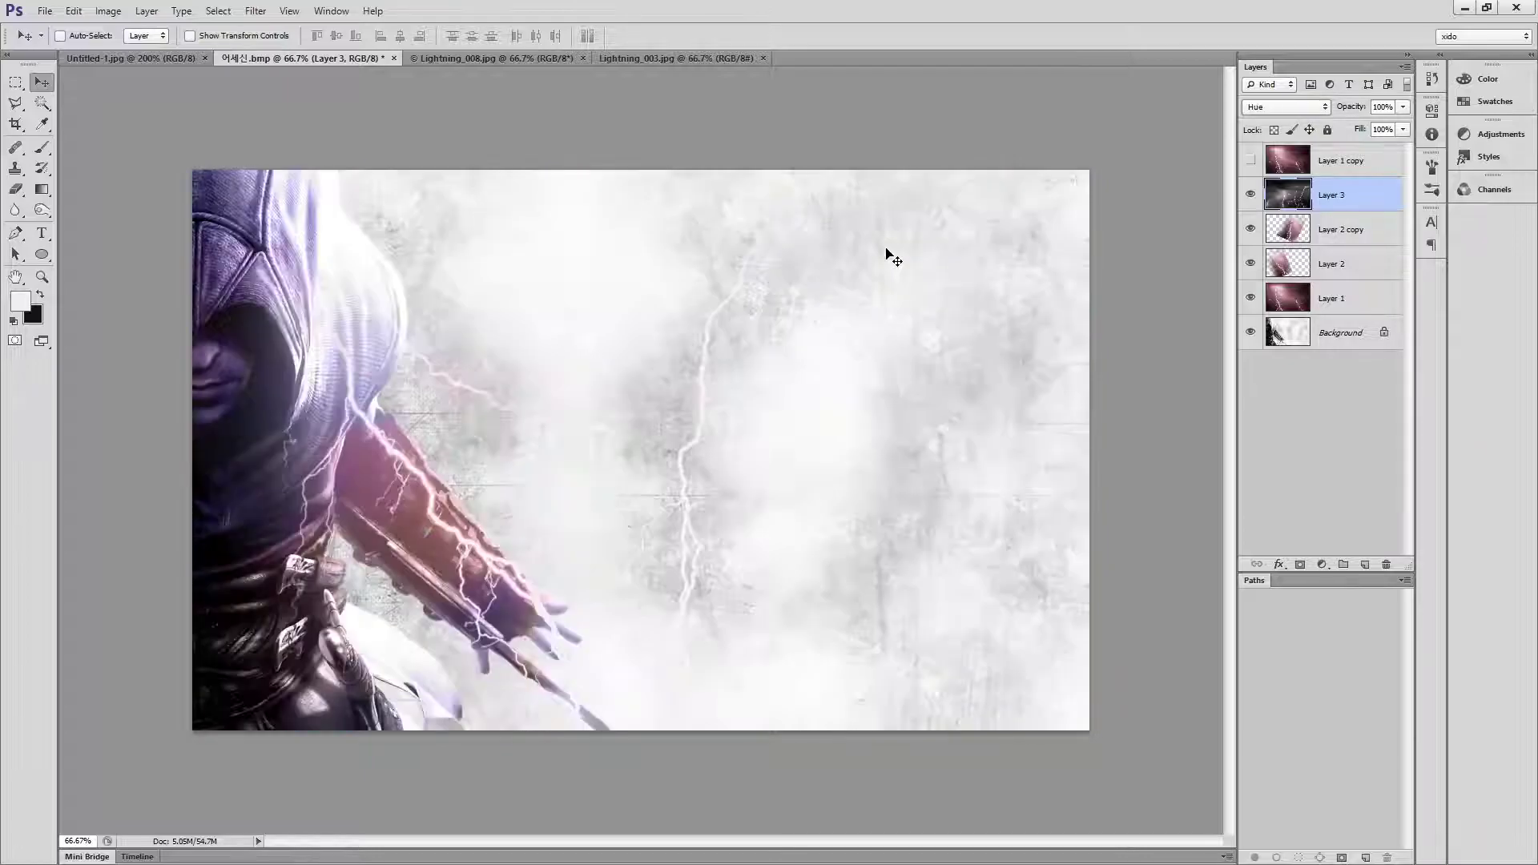
{"action": "key", "text": "shift+plus"}
{"action": "key", "text": "shift+plus"}
{"action": "key", "text": "shift+plus"}
{"action": "key", "text": "shift+plus"}
{"action": "key", "text": "shift+plus"}
{"action": "key", "text": "shift+plus"}
{"action": "key", "text": "shift+plus"}
{"action": "key", "text": "shift+plus"}
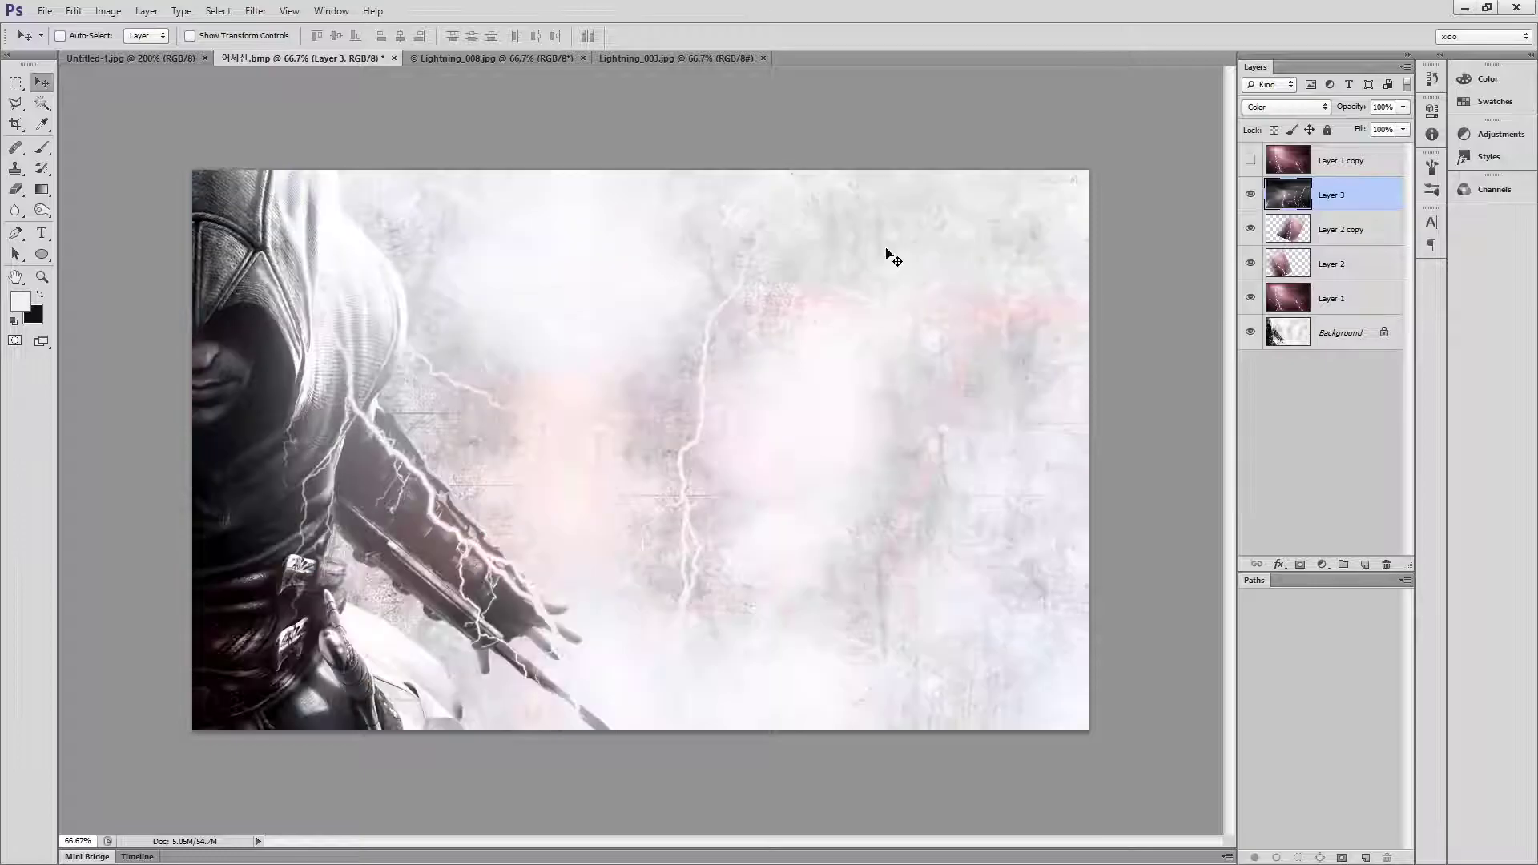
{"action": "key", "text": "shift+alt+n"}
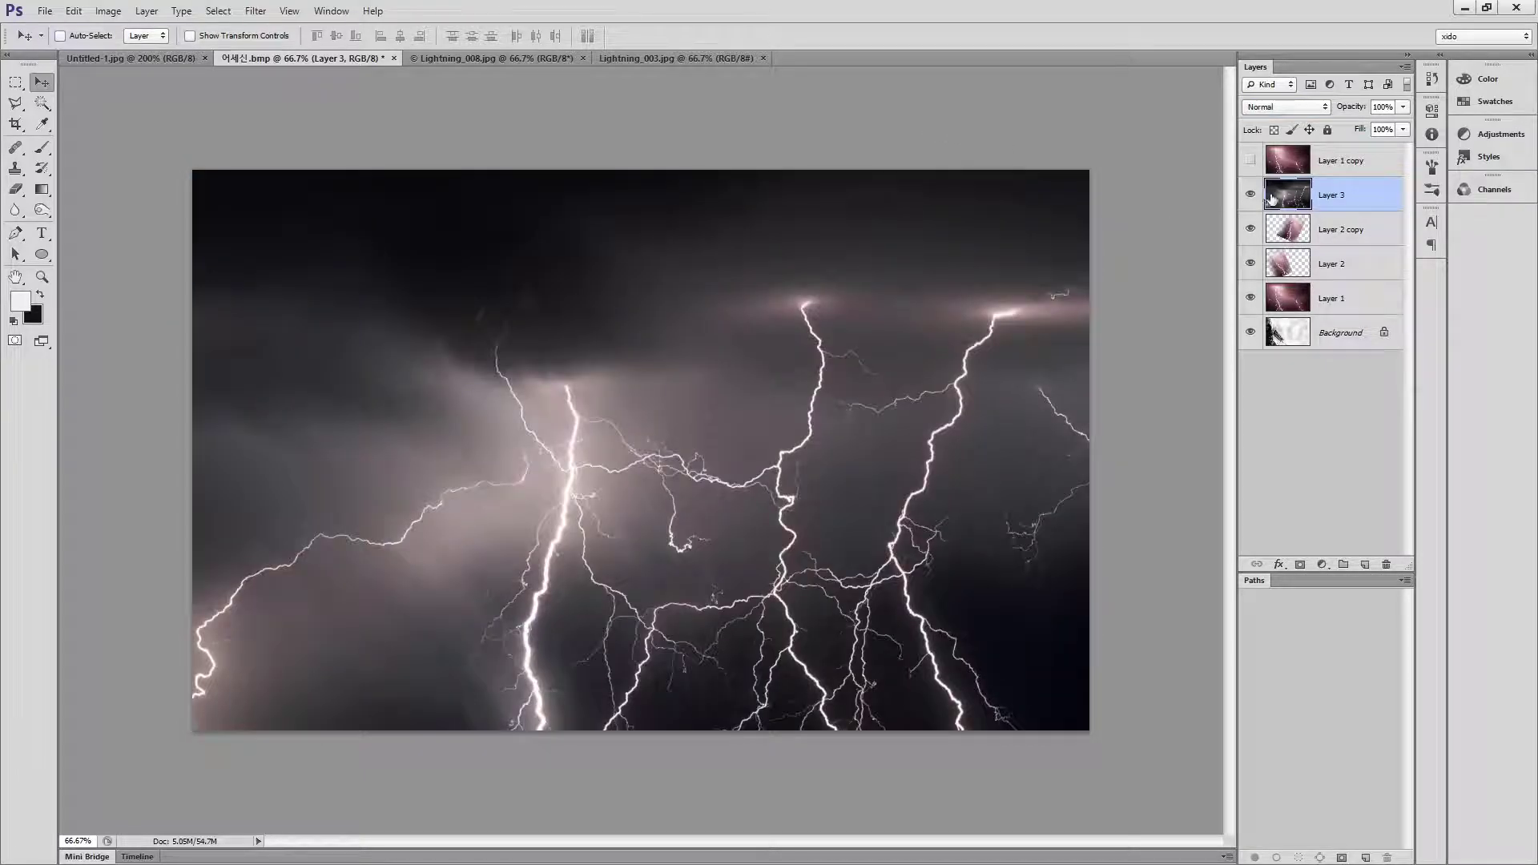
- Invert the colors of Layer 3
{"action": "left_click", "coordinate": [100, 14]}
{"action": "mouse_move", "coordinate": [124, 51]}
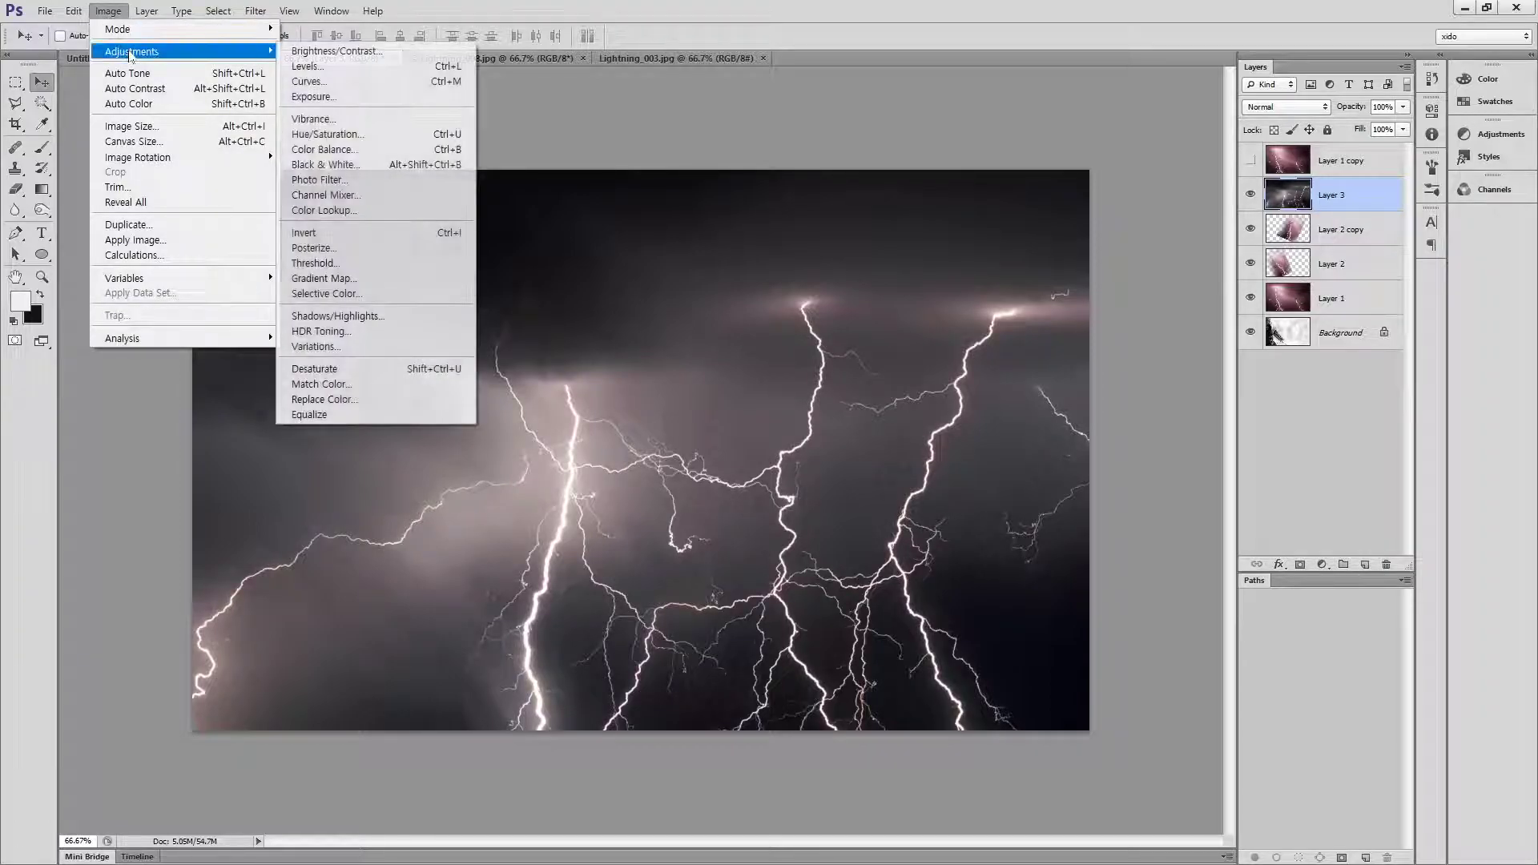
{"action": "left_click", "coordinate": [314, 235]}
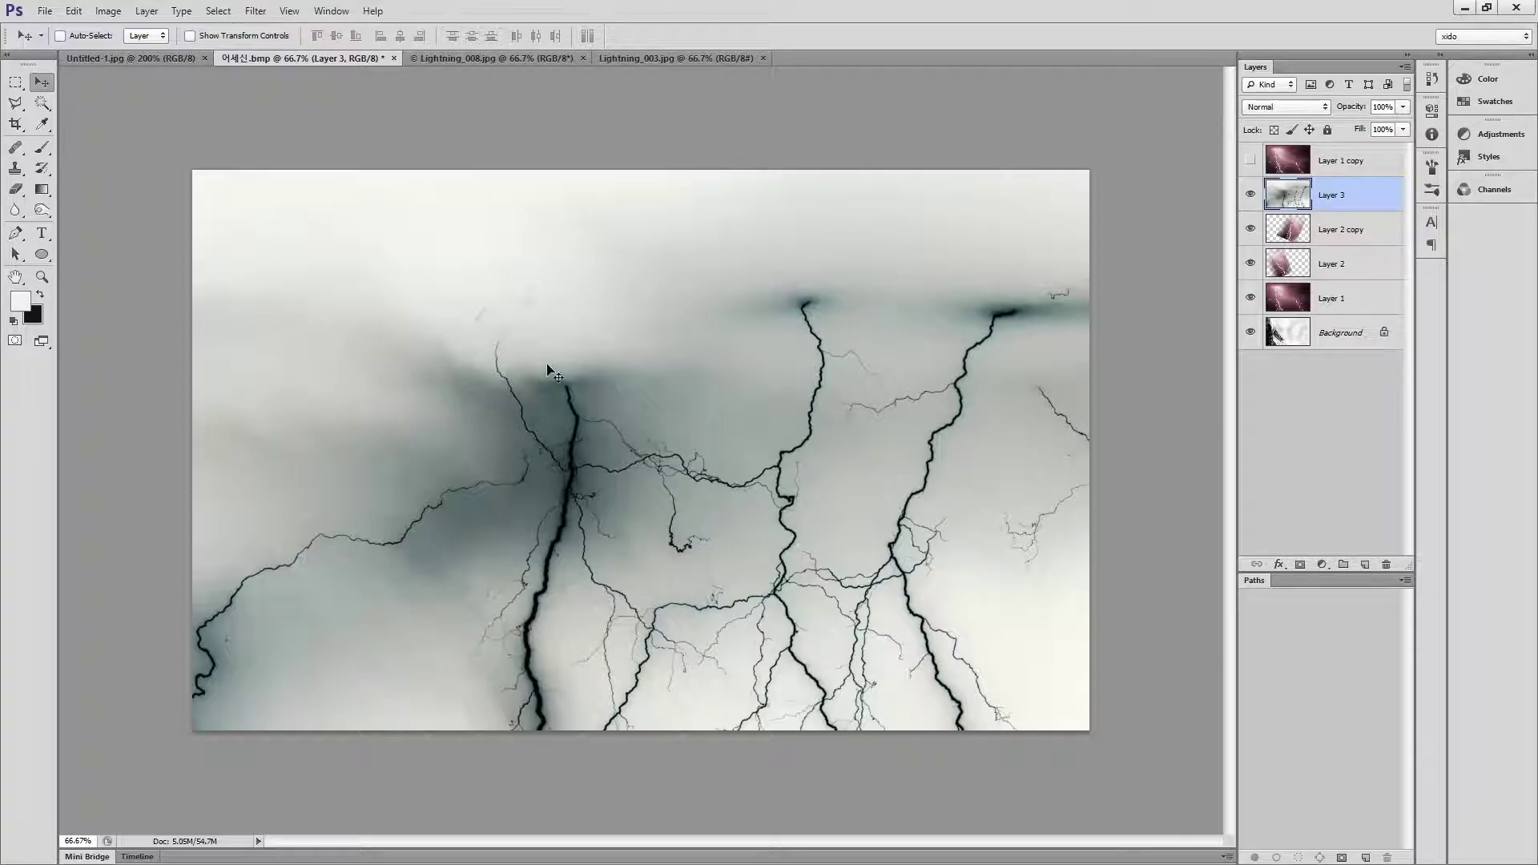
- Try blend modes such as Darker Color, Hard Light, Pin Light and Exclusion on the inverted Layer 3, then return it to Normal
{"action": "left_click", "coordinate": [1270, 105]}
{"action": "left_click", "coordinate": [1280, 127]}
{"action": "key", "text": "shift+plus"}
{"action": "key", "text": "shift+plus"}
{"action": "key", "text": "shift+plus"}
{"action": "key", "text": "shift+plus"}
{"action": "key", "text": "shift+plus"}
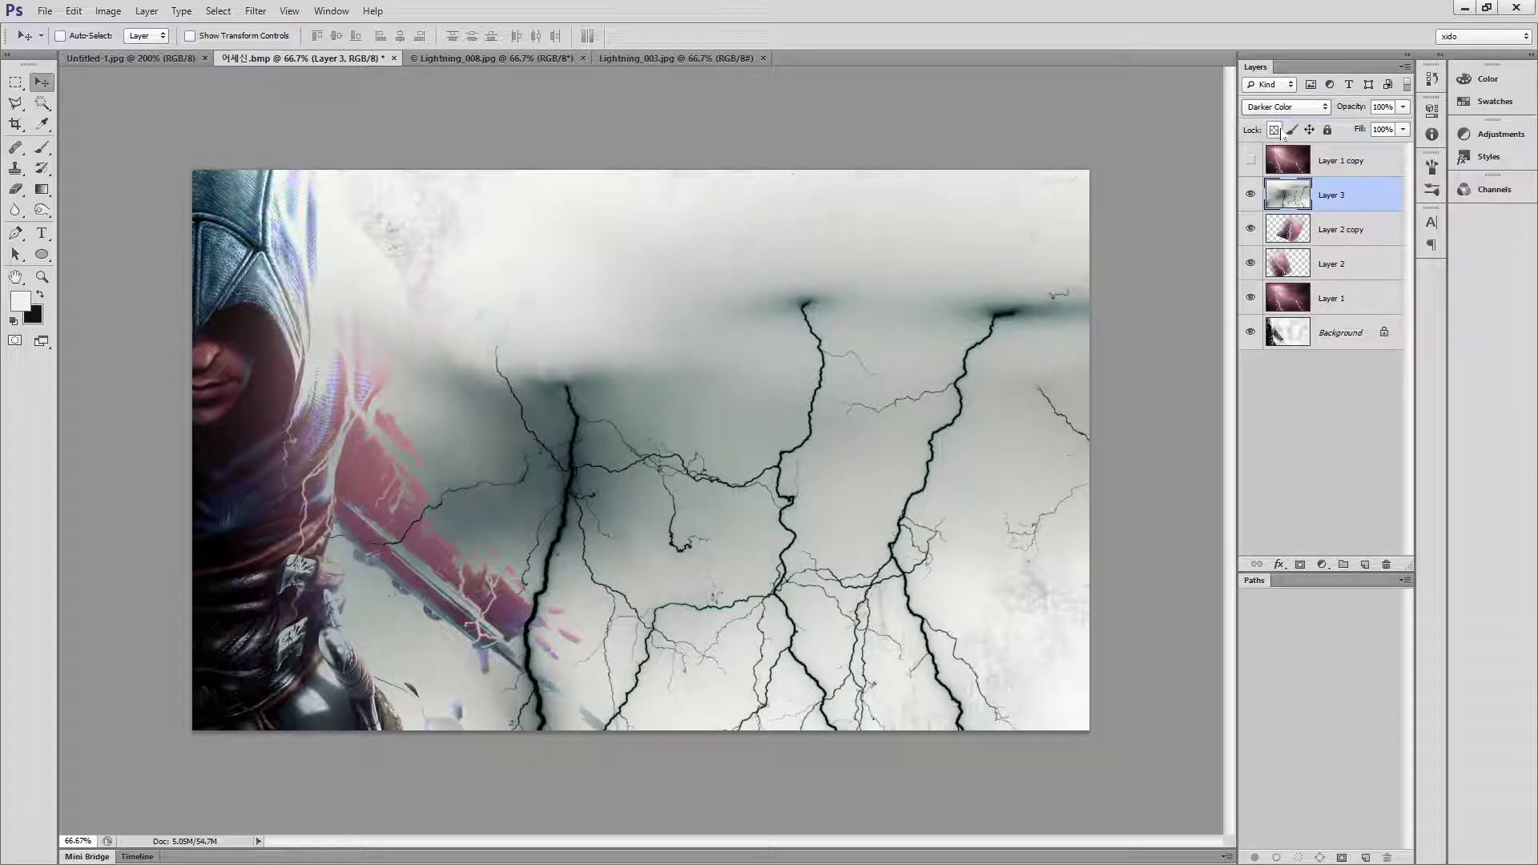
{"action": "key", "text": "shift+plus"}
{"action": "key", "text": "shift+plus"}
{"action": "key", "text": "shift+plus"}
{"action": "key", "text": "shift+plus"}
{"action": "key", "text": "shift+plus"}
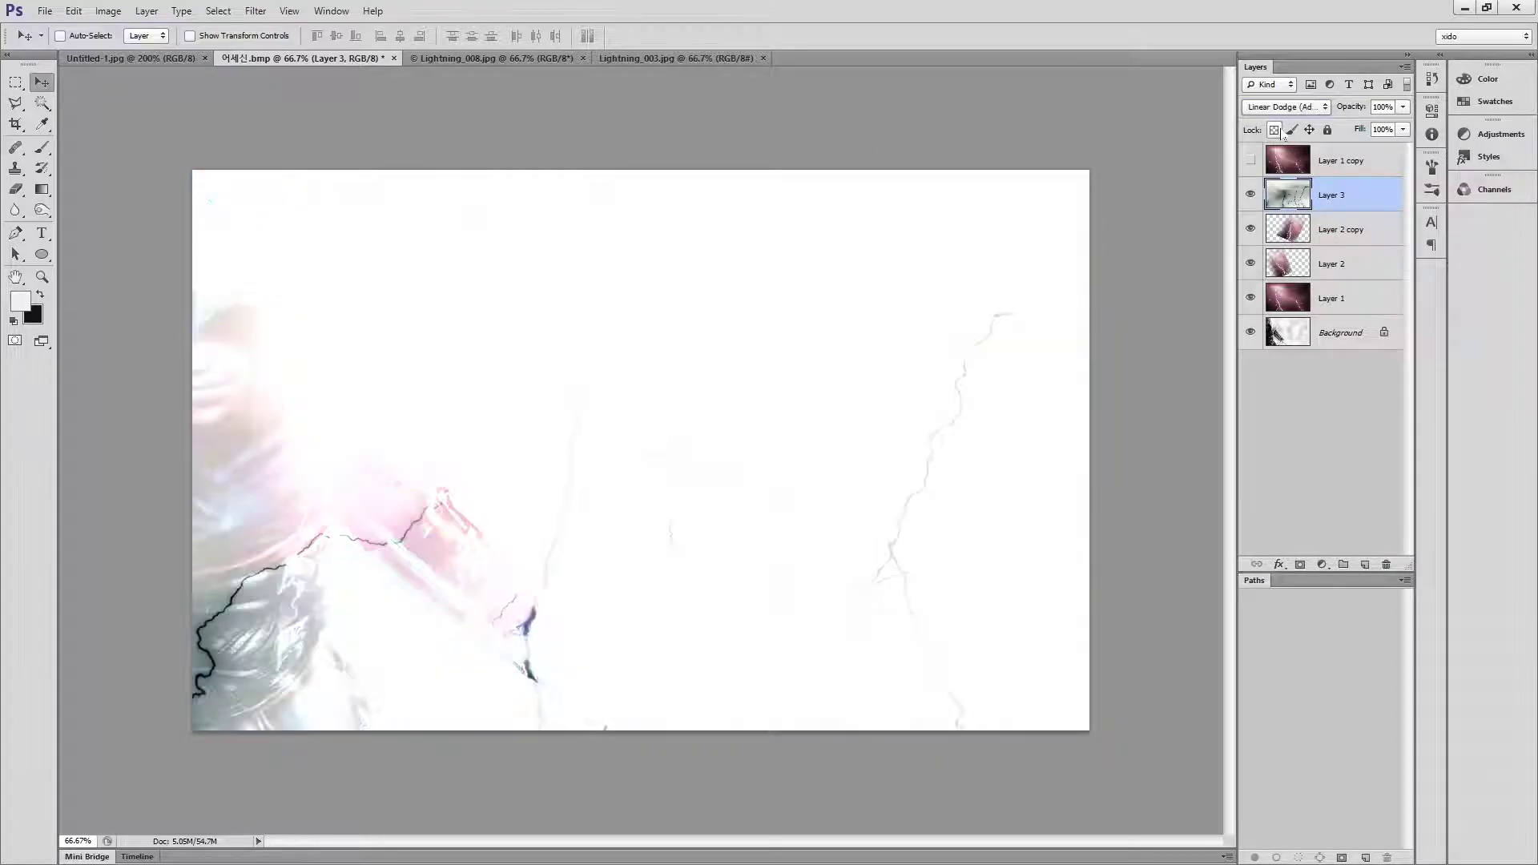
{"action": "key", "text": "shift+plus"}
{"action": "key", "text": "shift+plus"}
{"action": "key", "text": "shift+plus"}
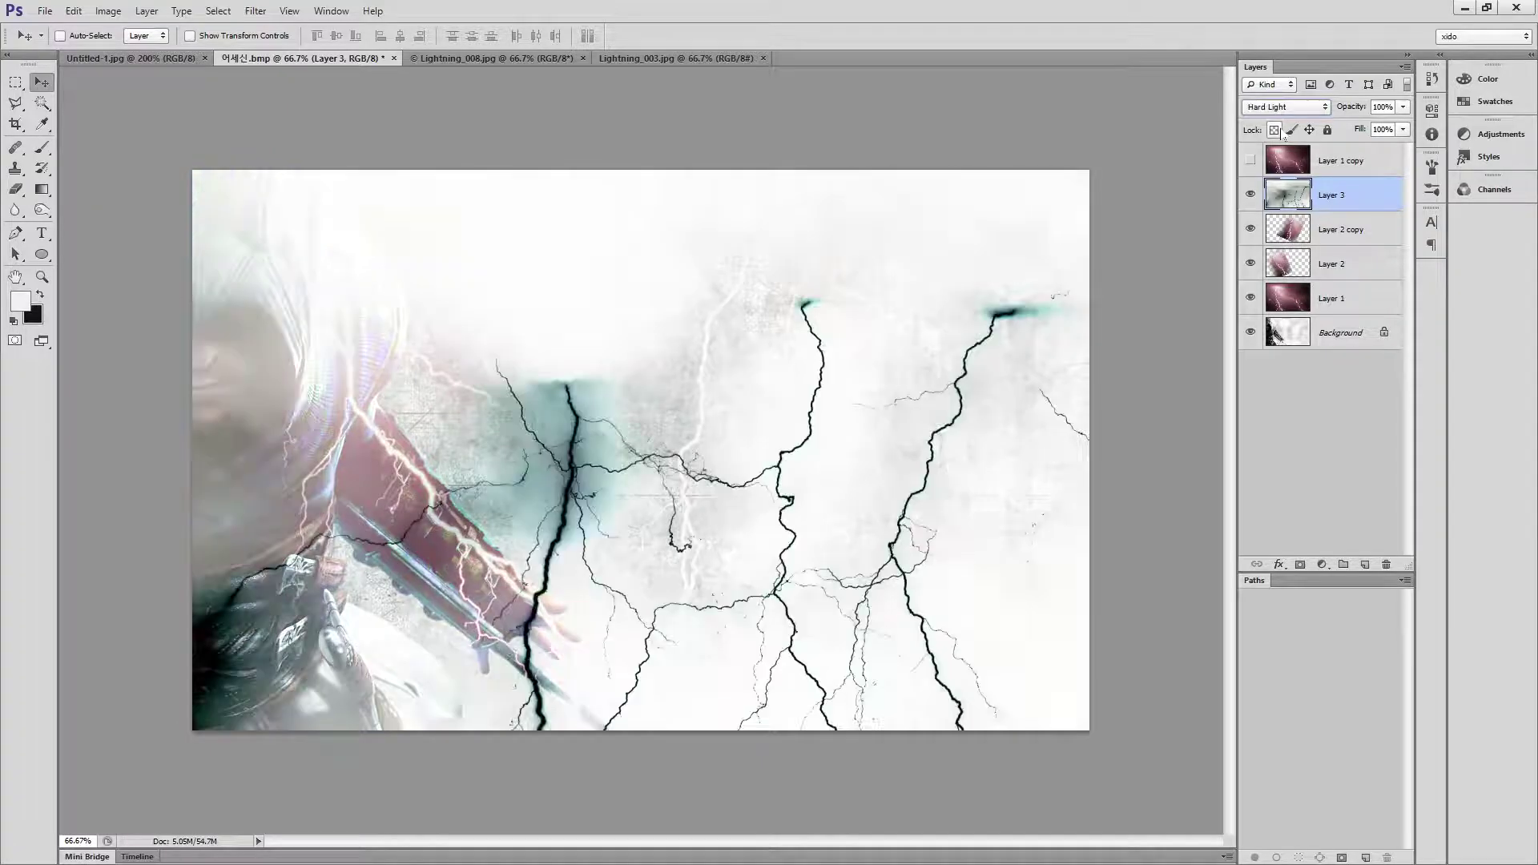
{"action": "key", "text": "shift+plus"}
{"action": "key", "text": "shift+plus"}
{"action": "key", "text": "shift+plus"}
{"action": "key", "text": "shift+plus"}
{"action": "key", "text": "shift+plus"}
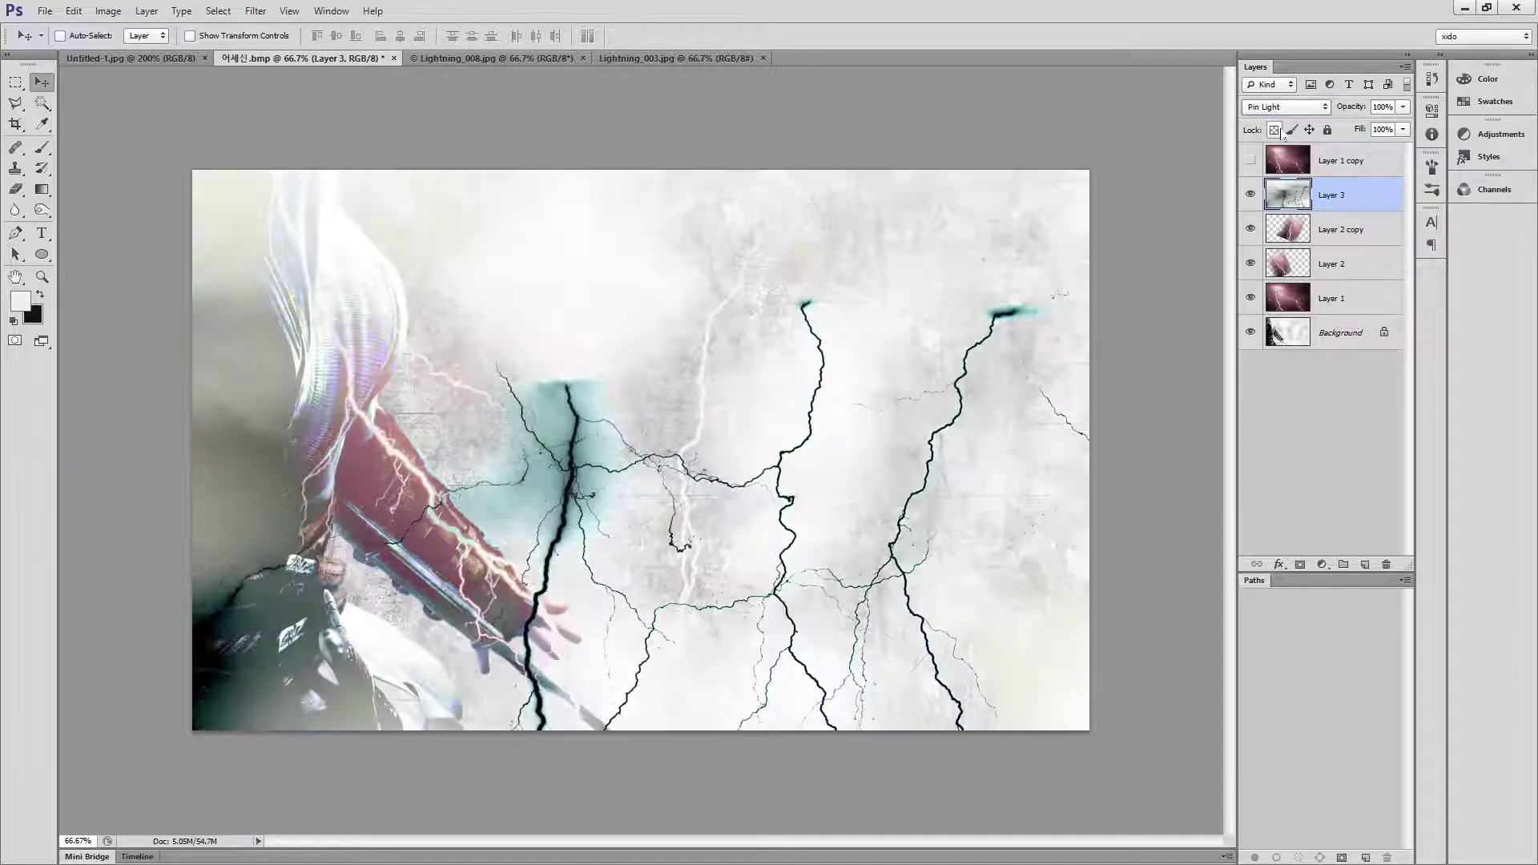
{"action": "key", "text": "shift+plus"}
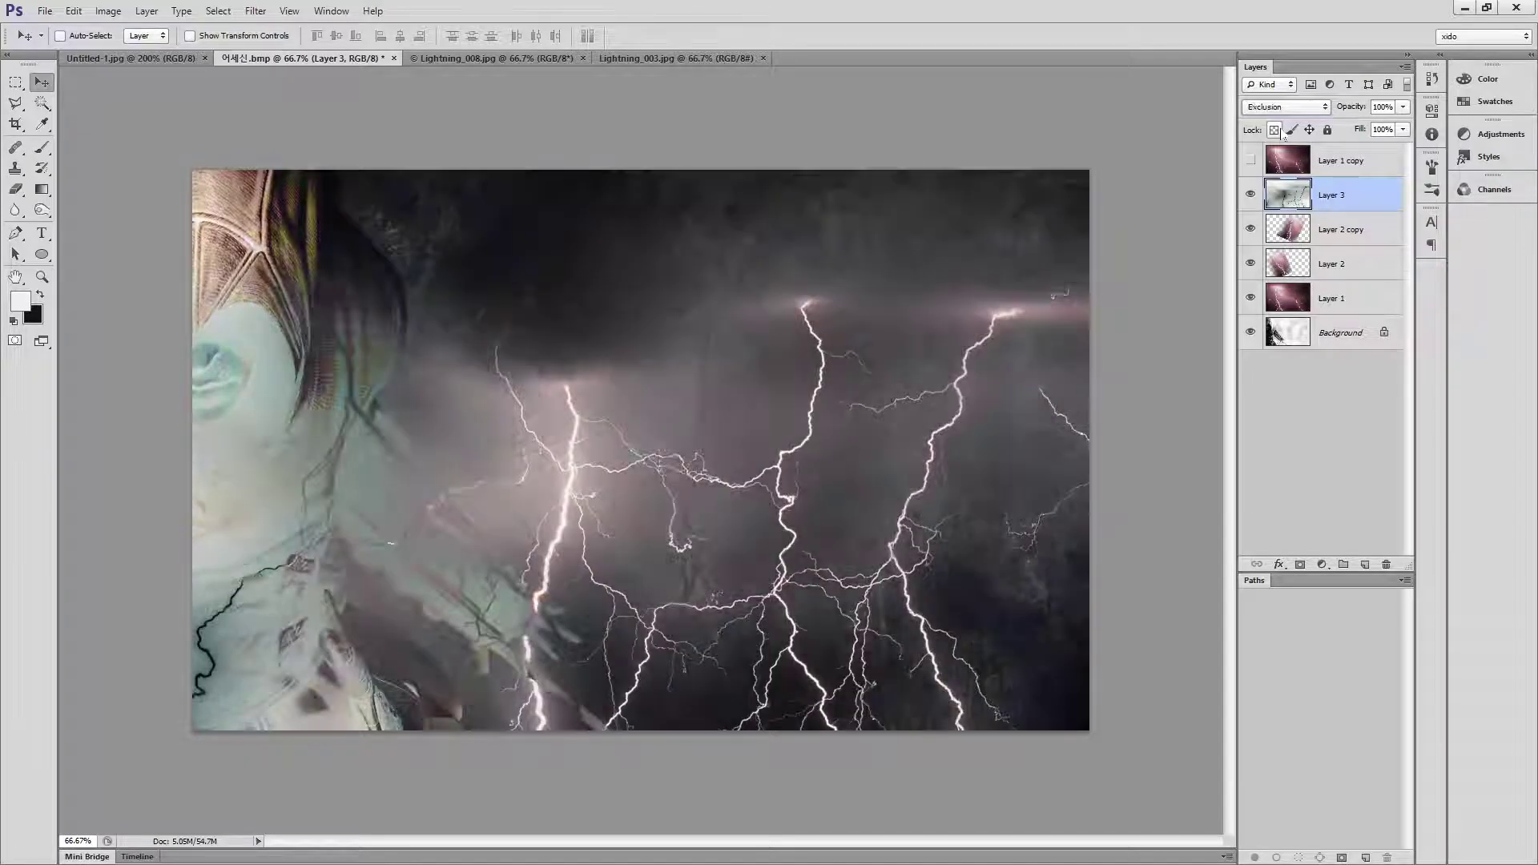
{"action": "key", "text": "shift+plus"}
{"action": "key", "text": "shift+plus"}
{"action": "key", "text": "shift+plus"}
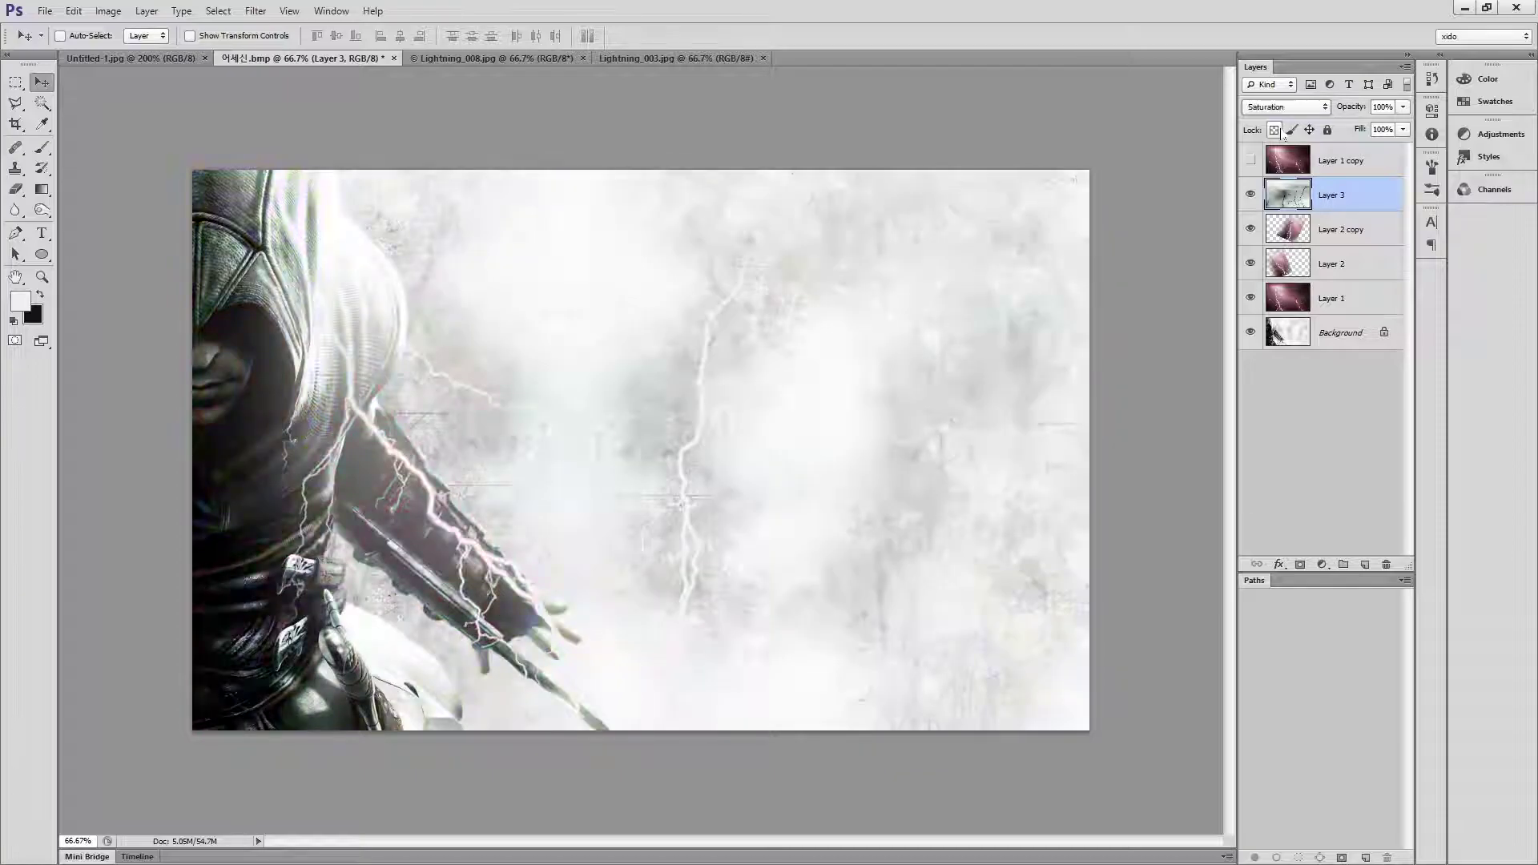
{"action": "key", "text": "shift+plus"}
{"action": "key", "text": "shift+plus"}
{"action": "key", "text": "shift+minus"}
{"action": "key", "text": "shift+minus"}
{"action": "key", "text": "shift+minus"}
{"action": "key", "text": "shift+minus"}
{"action": "key", "text": "shift+minus"}
{"action": "key", "text": "shift+minus"}
{"action": "key", "text": "shift+minus"}
{"action": "key", "text": "shift+minus"}
{"action": "key", "text": "shift+minus"}
{"action": "key", "text": "shift+minus"}
{"action": "key", "text": "shift+minus"}
{"action": "key", "text": "shift+minus"}
{"action": "key", "text": "shift+minus"}
{"action": "key", "text": "shift+minus"}
{"action": "key", "text": "shift+minus"}
{"action": "key", "text": "shift+minus"}
{"action": "key", "text": "shift+minus"}
{"action": "key", "text": "shift+minus"}
{"action": "key", "text": "shift+minus"}
{"action": "key", "text": "shift+minus"}
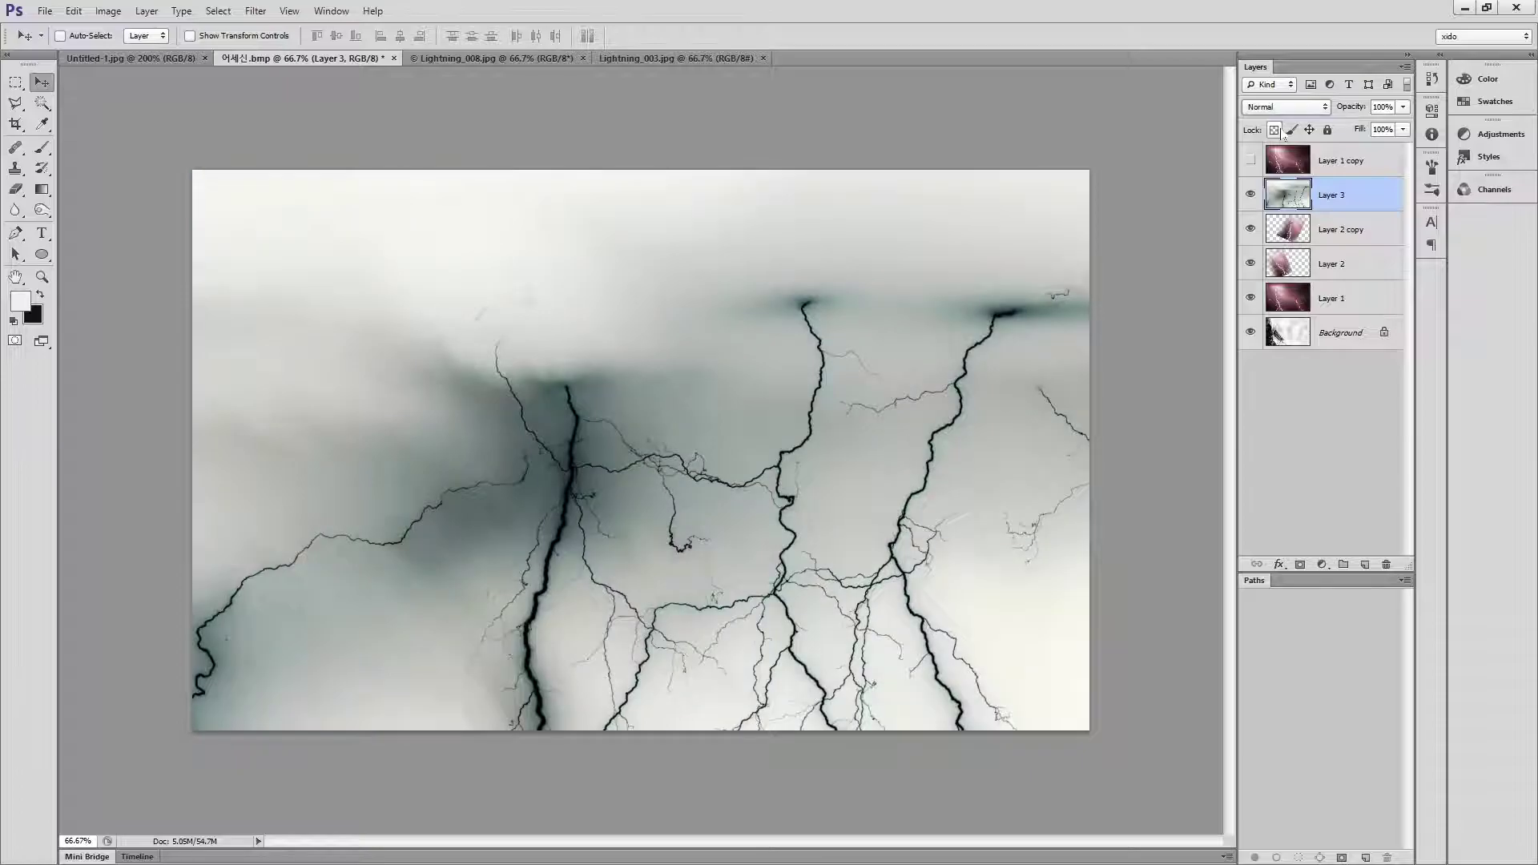
- Invert Layer 3 back to its original colors and delete the layer
{"action": "key", "text": "ctrl+i"}
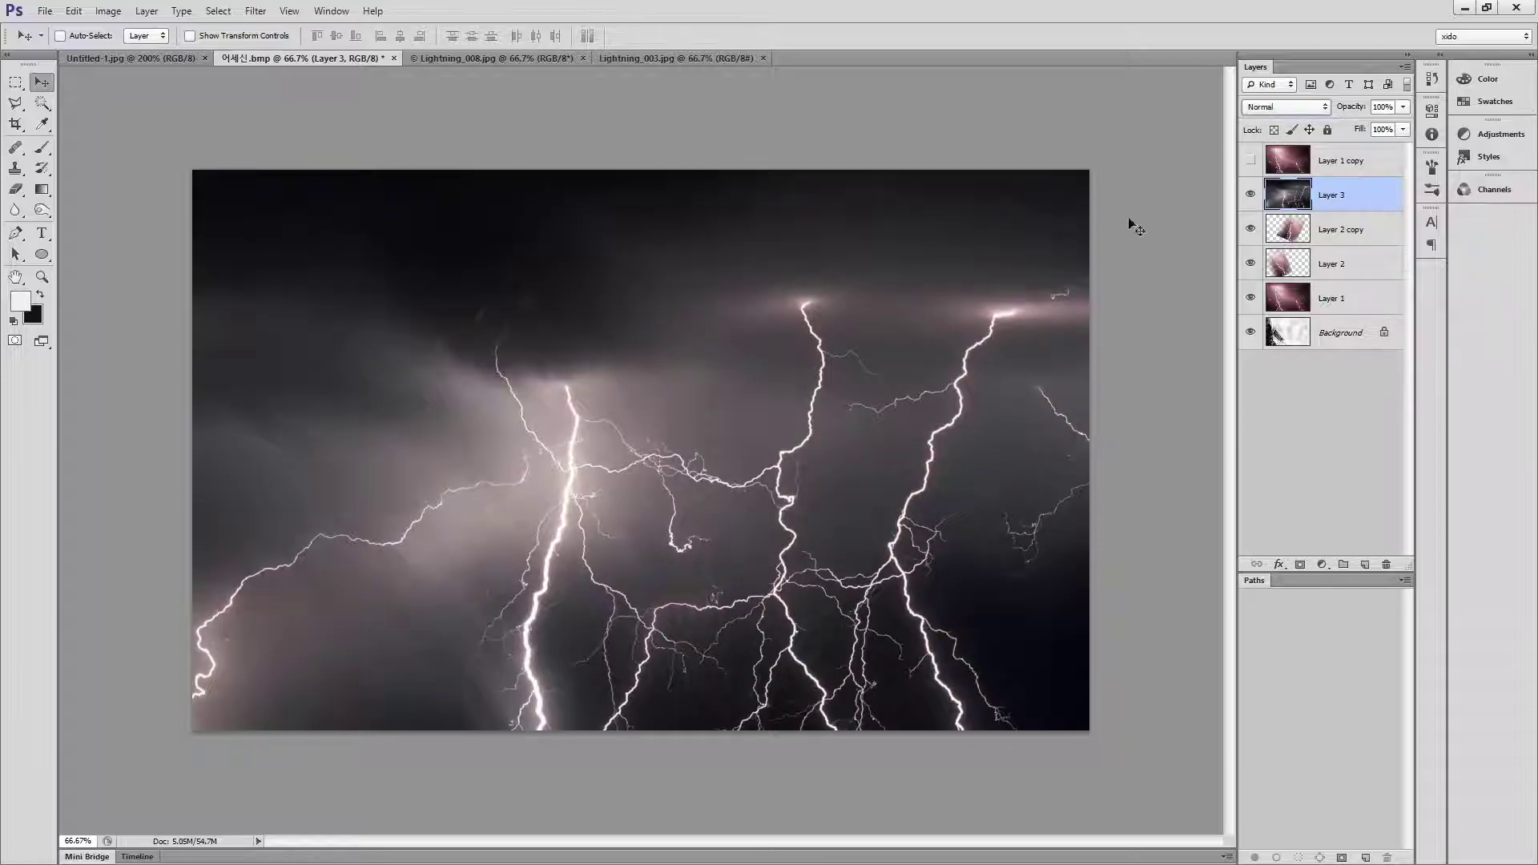
{"action": "left_click", "coordinate": [1319, 163]}
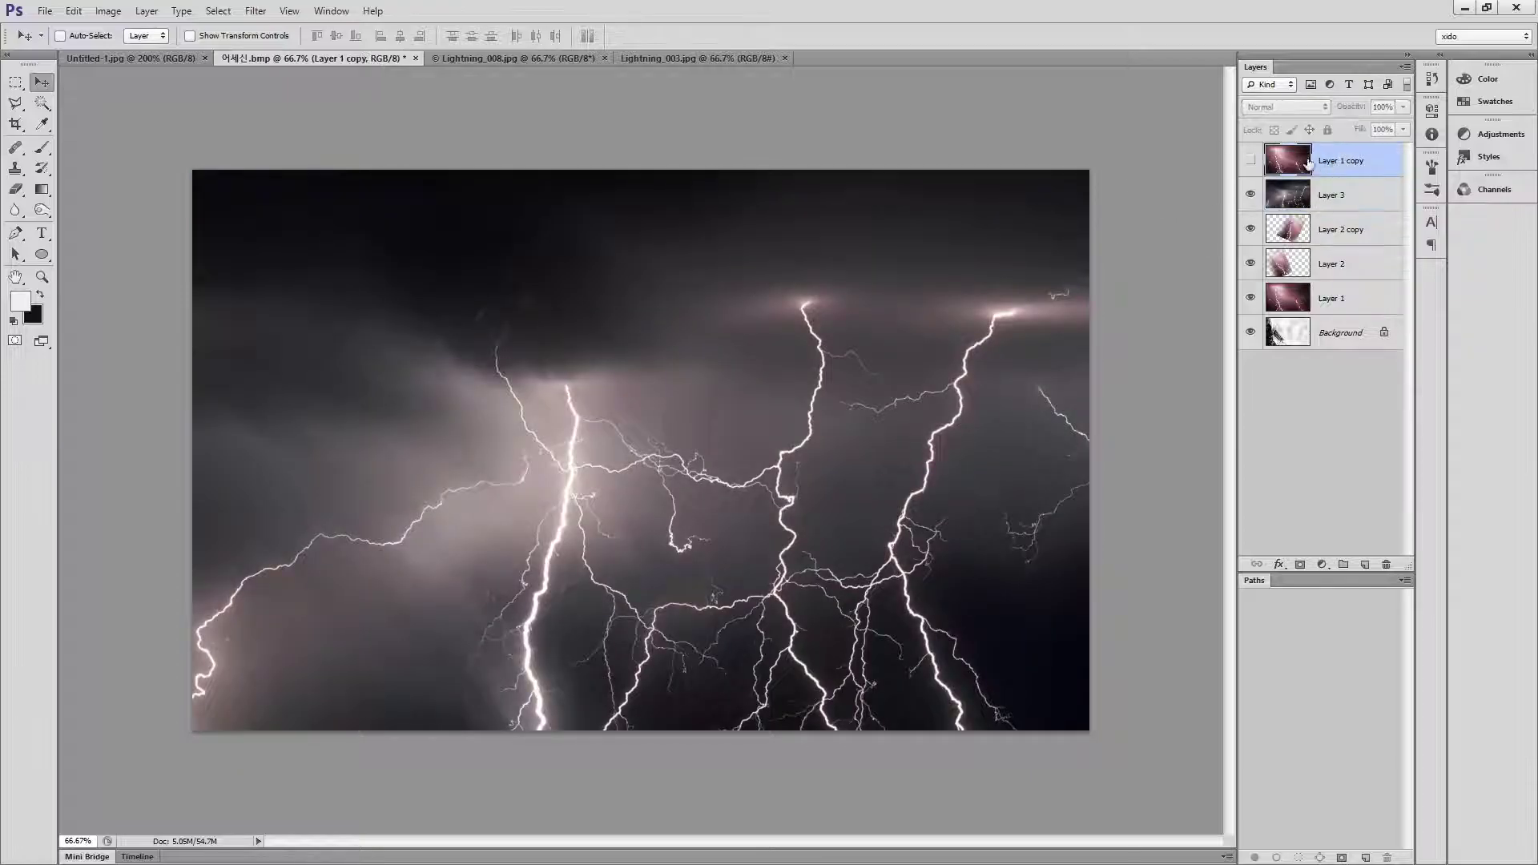
{"action": "left_click", "coordinate": [1321, 198]}
{"action": "key", "text": "Delete"}
- Show the hidden Layer 1 copy and set its blend mode to Multiply
{"action": "left_click", "coordinate": [1351, 161]}
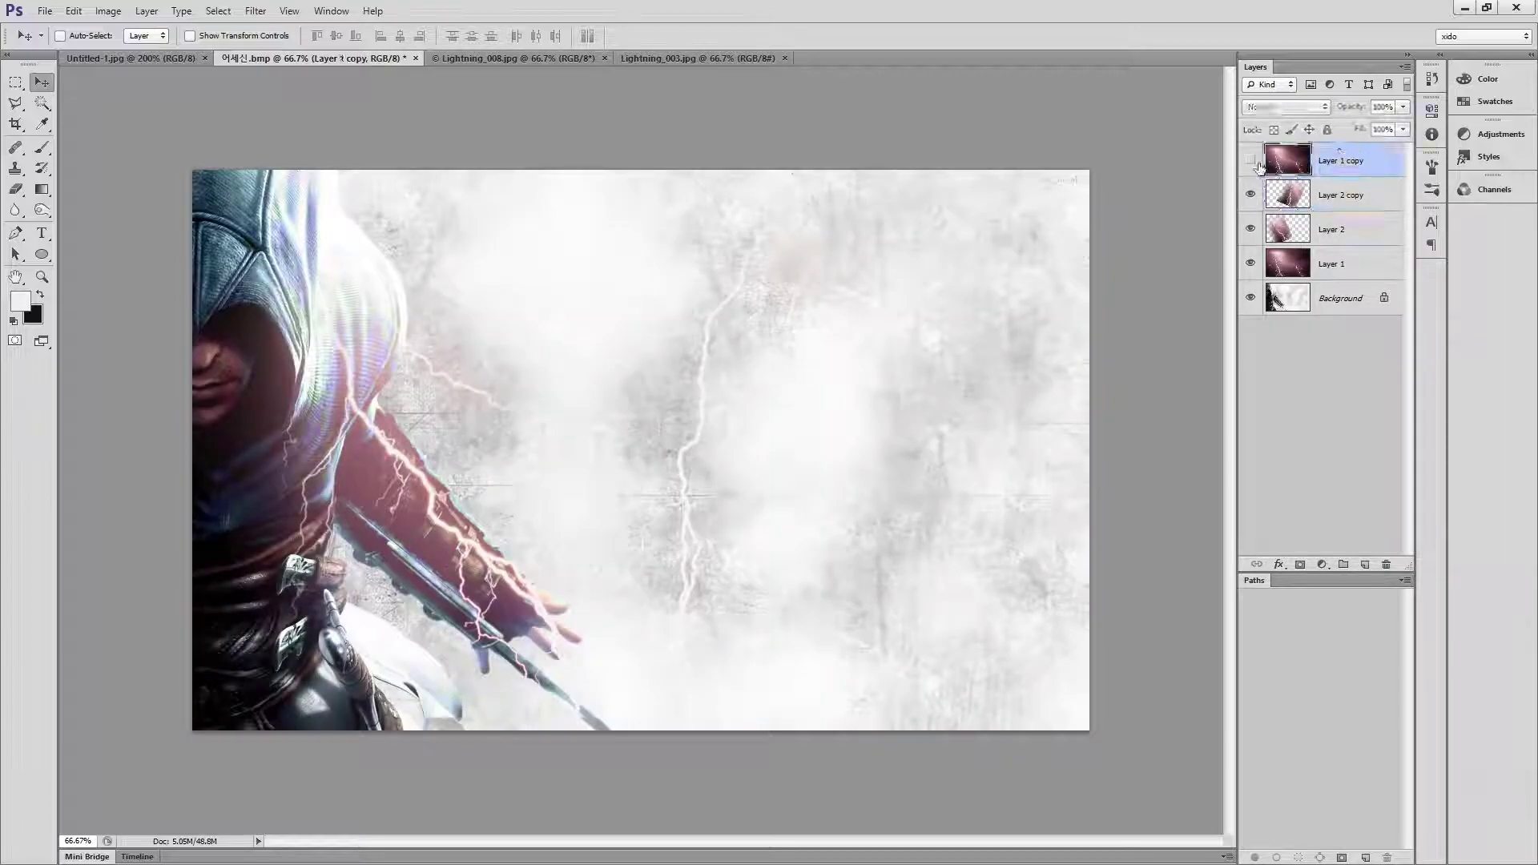
{"action": "left_click", "coordinate": [1250, 160]}
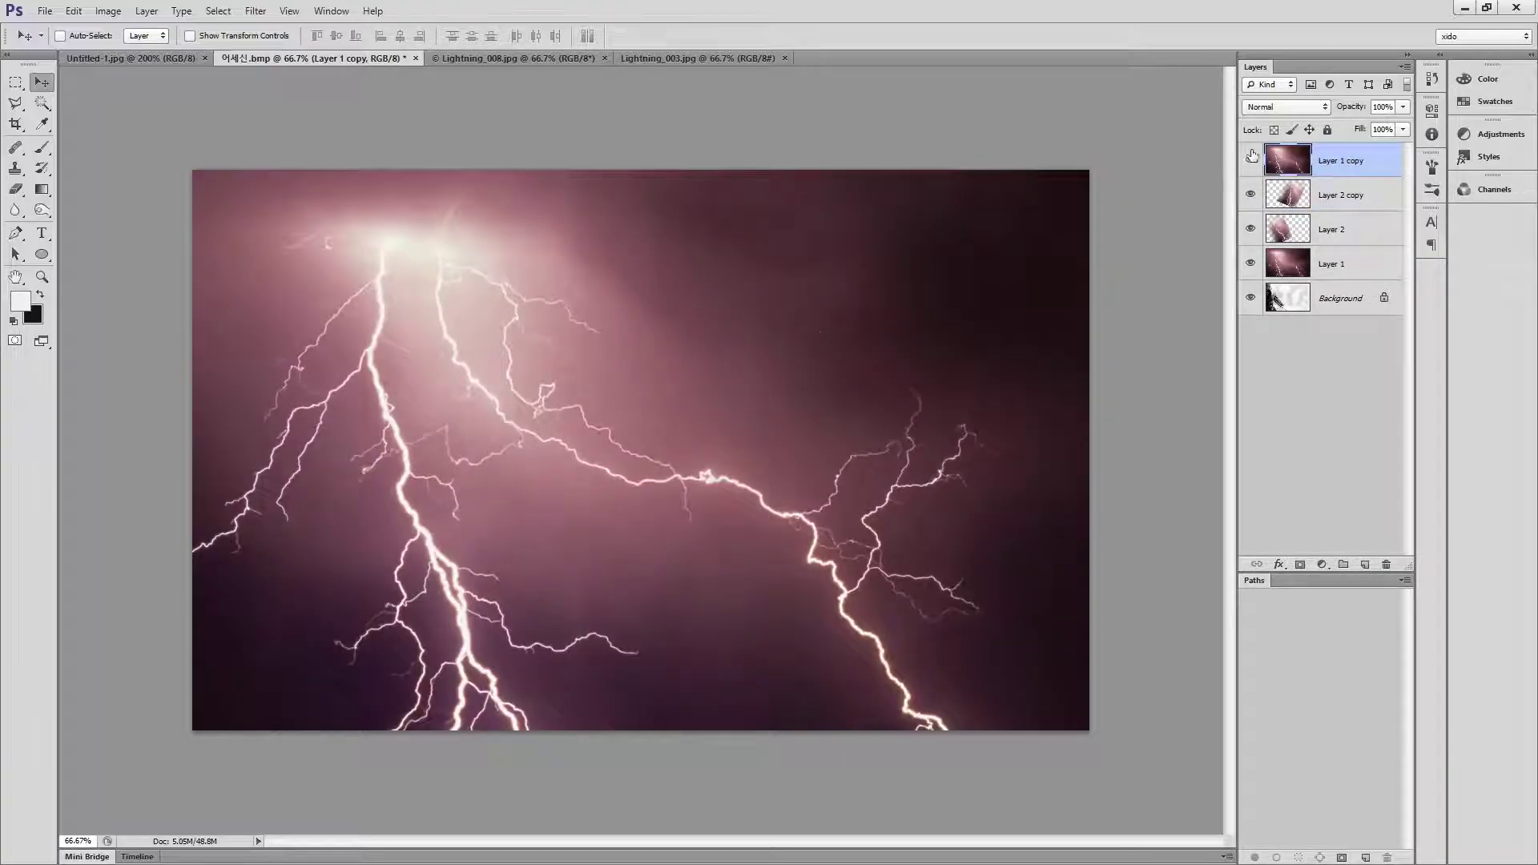
{"action": "left_click", "coordinate": [1285, 107]}
{"action": "left_click", "coordinate": [1312, 167]}
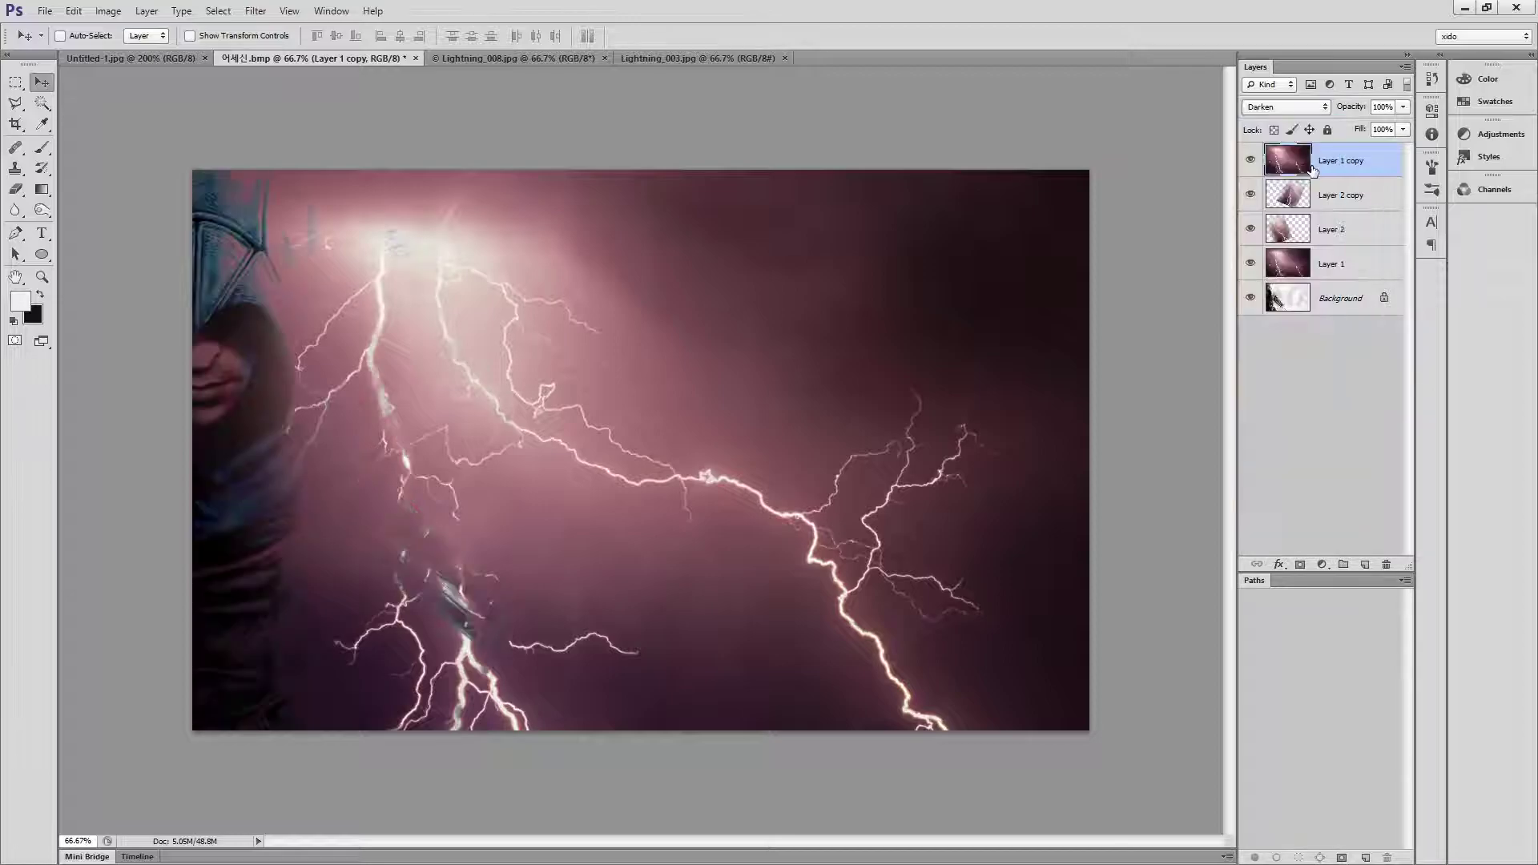
{"action": "key", "text": "Down"}
{"action": "key", "text": "Down"}
{"action": "key", "text": "Up"}
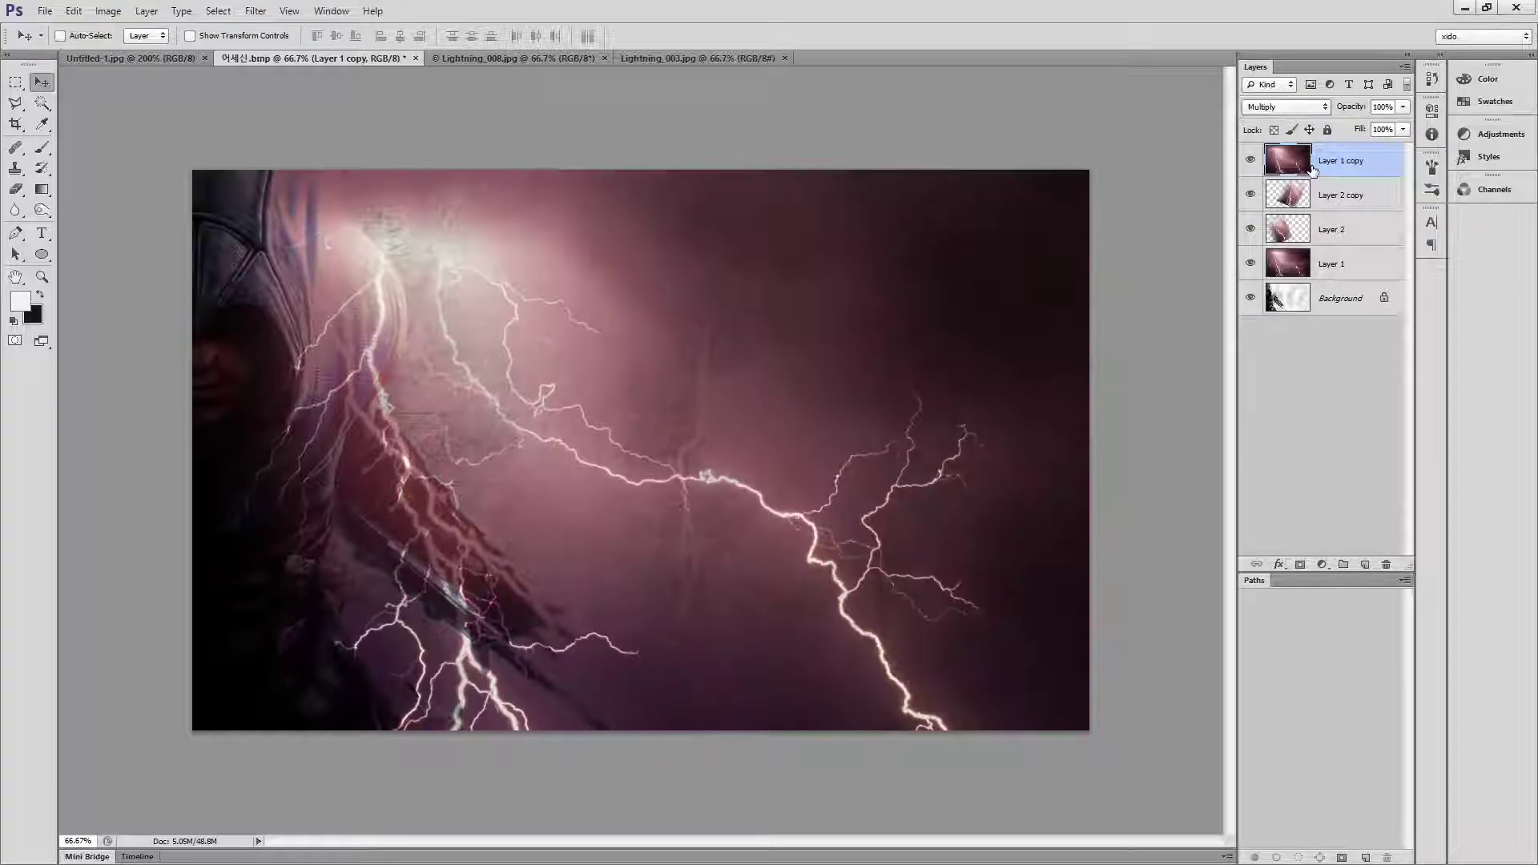
- Shift Layer 1 copy toward the canvas's right side and slightly upward, and duplicate it
{"action": "left_click_drag", "start_coordinate": [793, 383], "coordinate": [902, 365]}
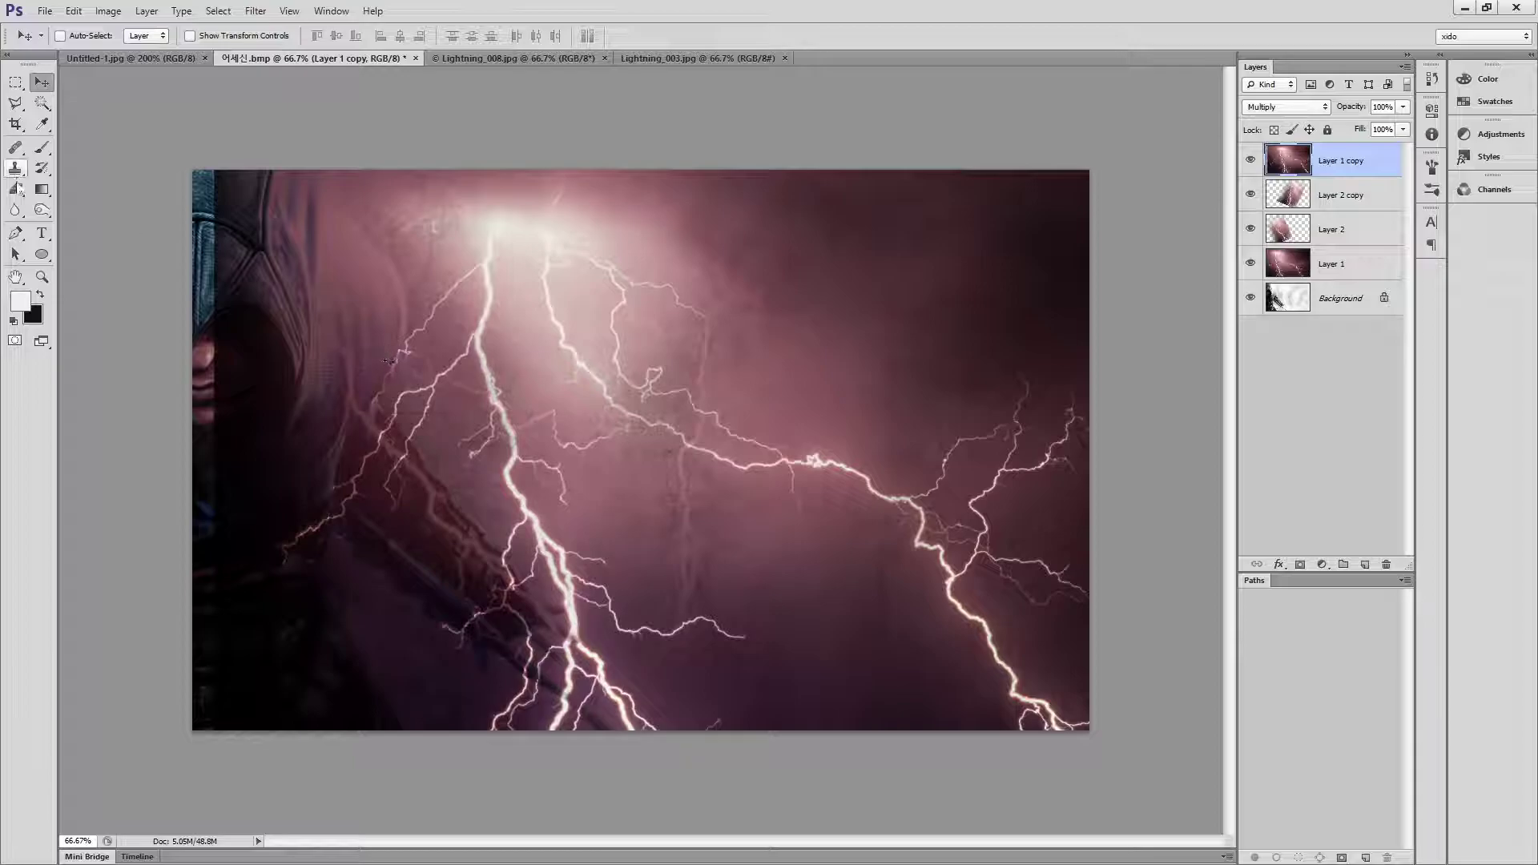
{"action": "key", "text": "ctrl+j"}
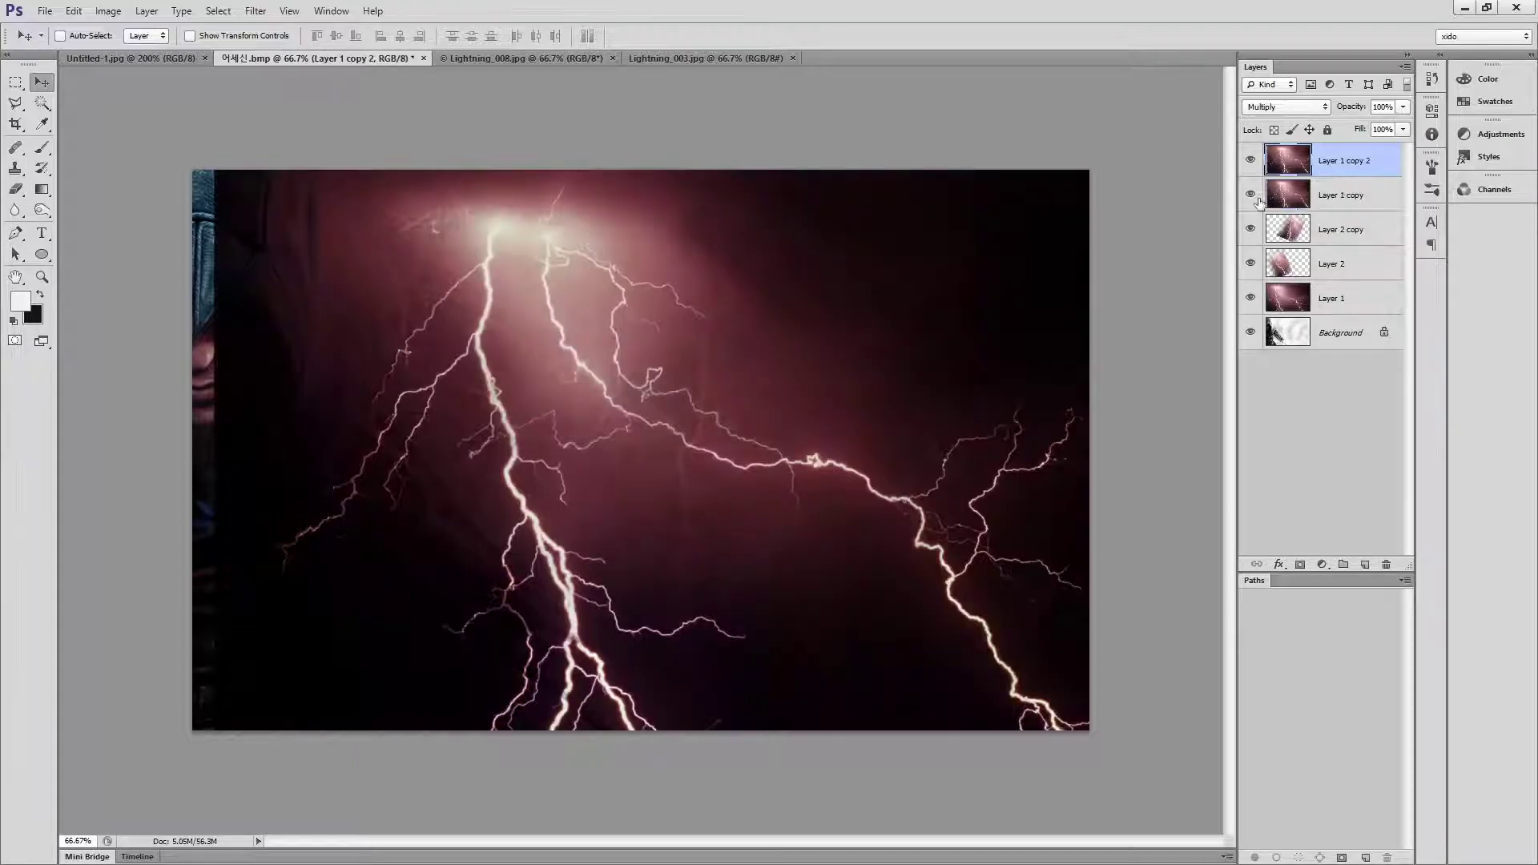
{"action": "key", "text": "ctrl+z"}
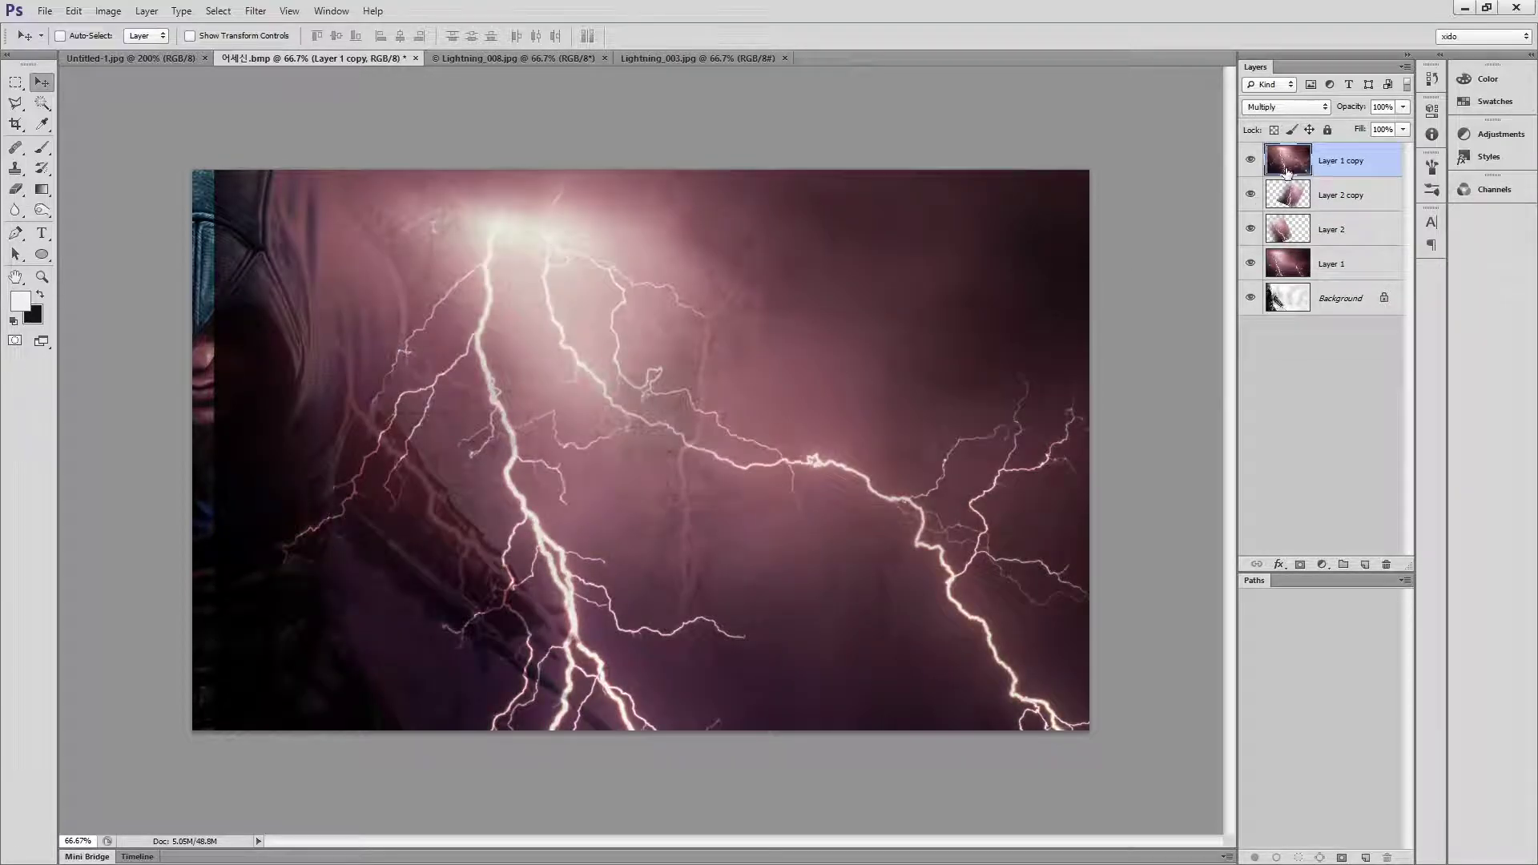
{"action": "key", "text": "ctrl+shift+z"}
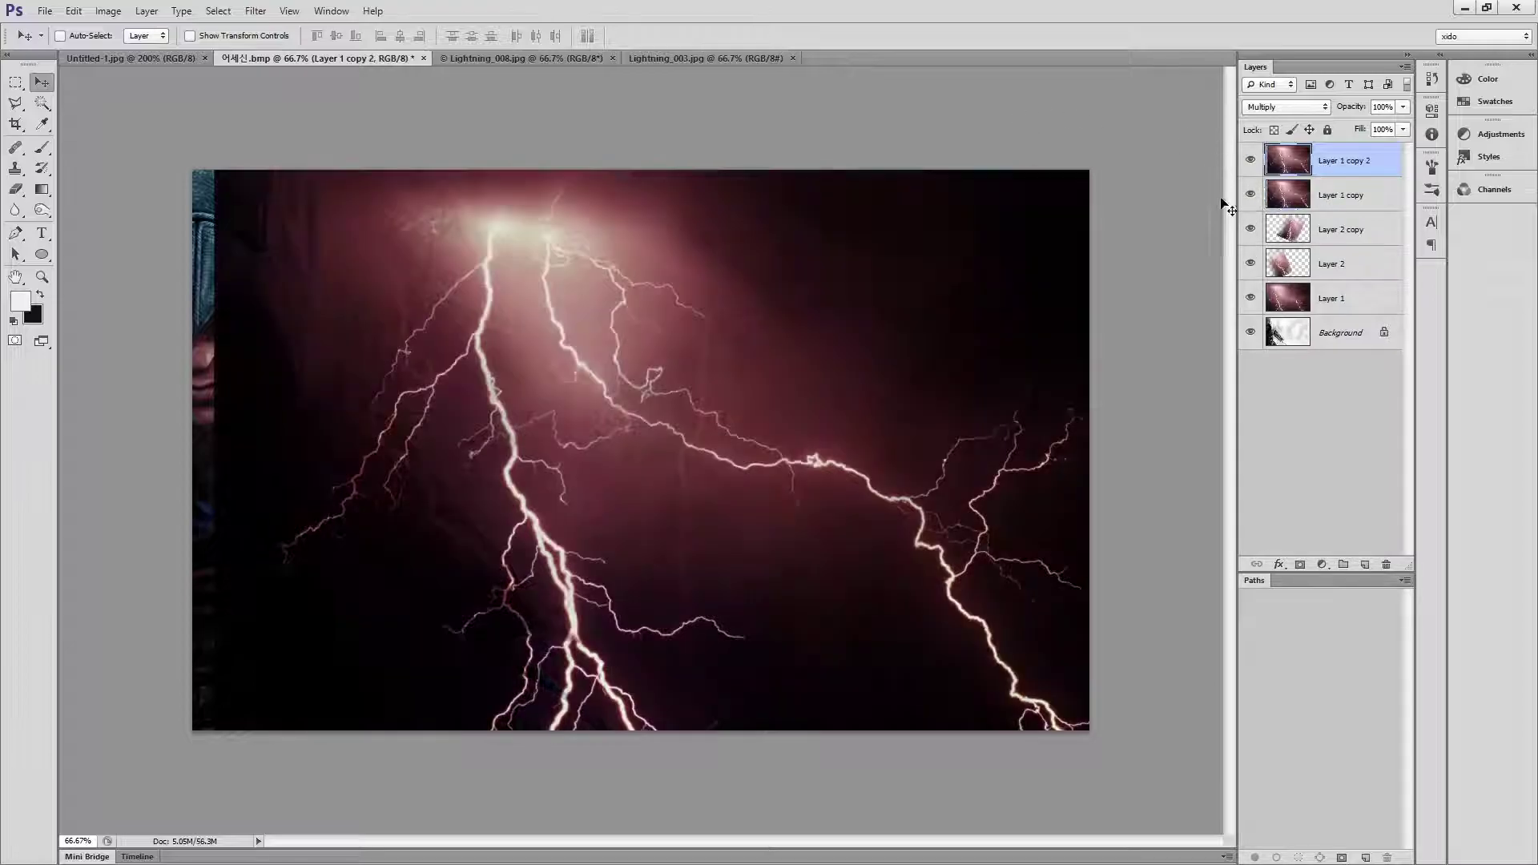
- Hide Layer 1 copy and erase Layer 1 copy 2's haze over the hood, upper right and lower middle with a 500 px eraser at 50% opacity
{"action": "left_click", "coordinate": [16, 190]}
{"action": "mouse_move", "coordinate": [269, 248]}
{"action": "left_mouse_down"}
{"action": "mouse_move", "coordinate": [195, 429]}
{"action": "mouse_move", "coordinate": [241, 235]}
{"action": "mouse_move", "coordinate": [256, 632]}
{"action": "mouse_move", "coordinate": [280, 664]}
{"action": "mouse_move", "coordinate": [405, 120]}
{"action": "mouse_move", "coordinate": [995, 172]}
{"action": "mouse_move", "coordinate": [1033, 264]}
{"action": "left_mouse_up"}
{"action": "mouse_move", "coordinate": [824, 600]}
{"action": "left_mouse_down"}
{"action": "mouse_move", "coordinate": [875, 704]}
{"action": "mouse_move", "coordinate": [821, 721]}
{"action": "mouse_move", "coordinate": [876, 669]}
{"action": "mouse_move", "coordinate": [858, 292]}
{"action": "mouse_move", "coordinate": [978, 257]}
{"action": "mouse_move", "coordinate": [703, 156]}
{"action": "mouse_move", "coordinate": [1167, 267]}
{"action": "mouse_move", "coordinate": [1201, 652]}
{"action": "mouse_move", "coordinate": [772, 806]}
{"action": "left_mouse_up"}
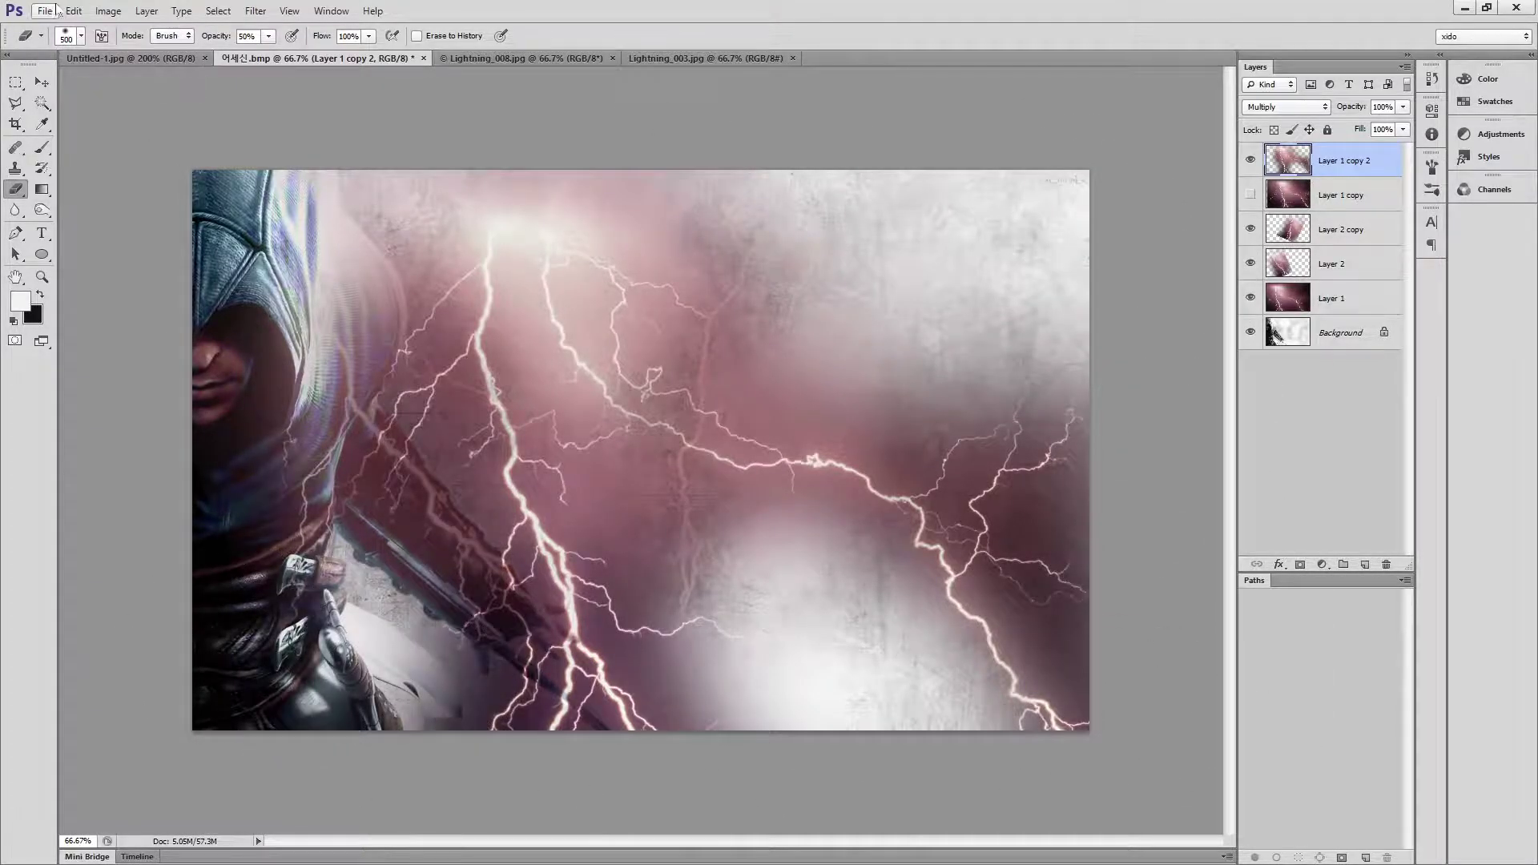
{"action": "left_click_drag", "start_coordinate": [696, 270], "coordinate": [677, 369]}
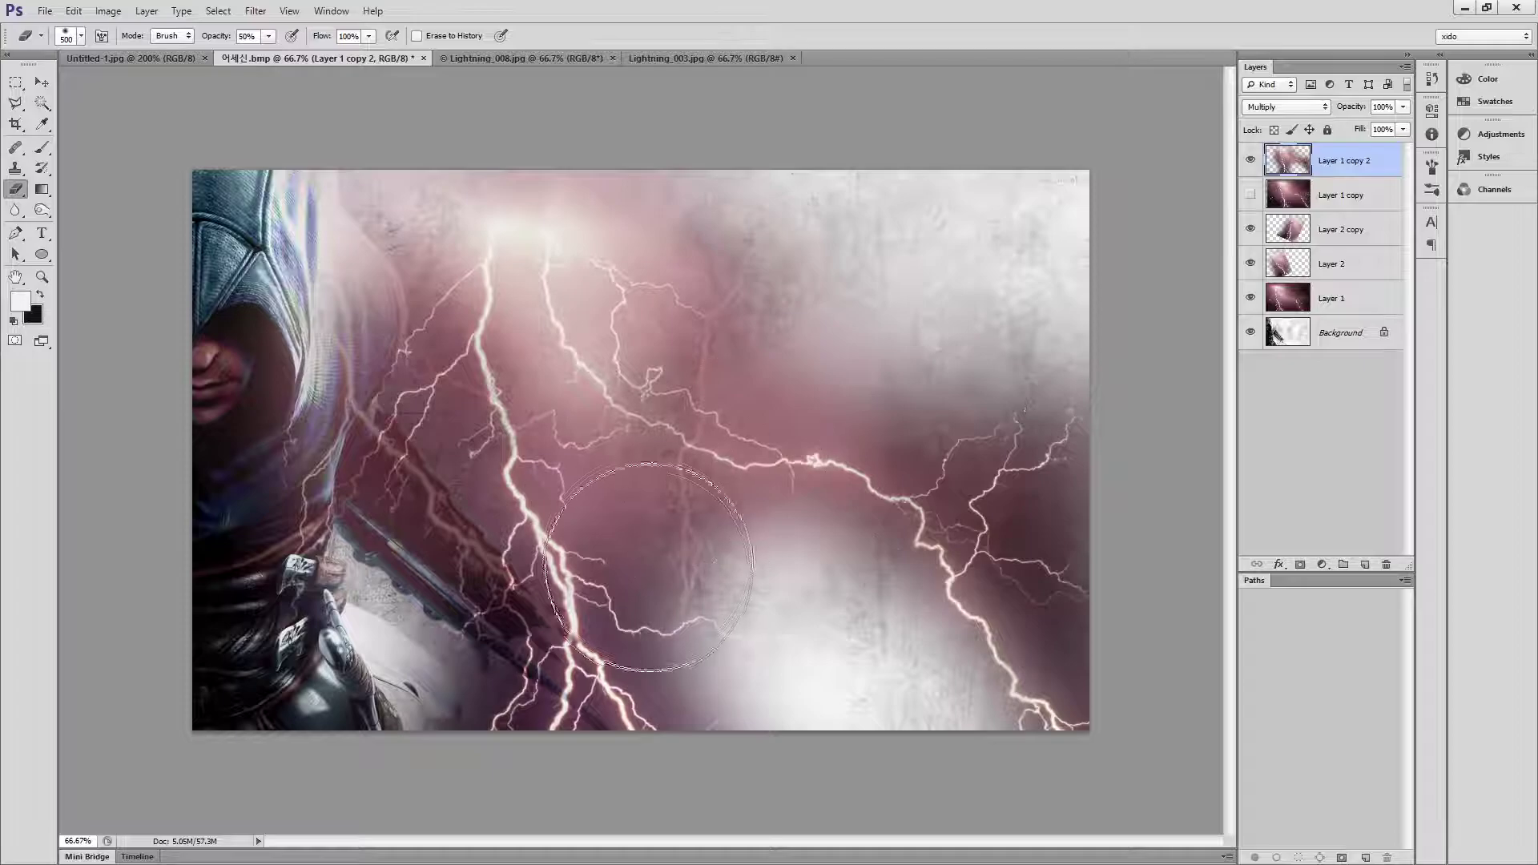
- Rotate Layer 1 copy 2 to about -56.75° and position it so its main bolt extends from the assassin's hand across the canvas
{"action": "key", "text": "ctrl+t"}
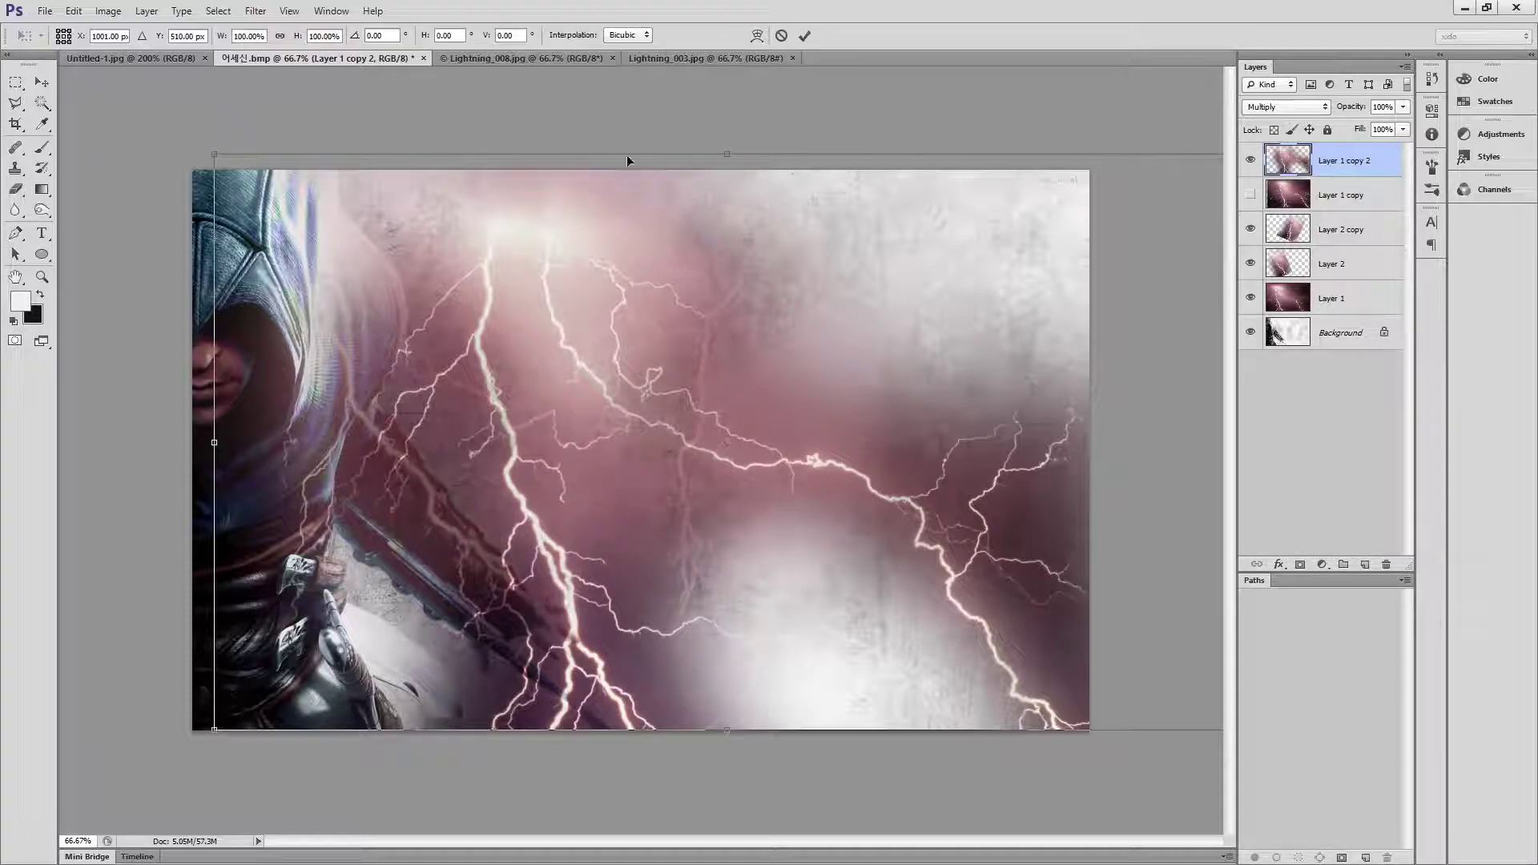
{"action": "left_click_drag", "start_coordinate": [713, 124], "coordinate": [396, 140]}
{"action": "left_click_drag", "start_coordinate": [723, 478], "coordinate": [636, 445]}
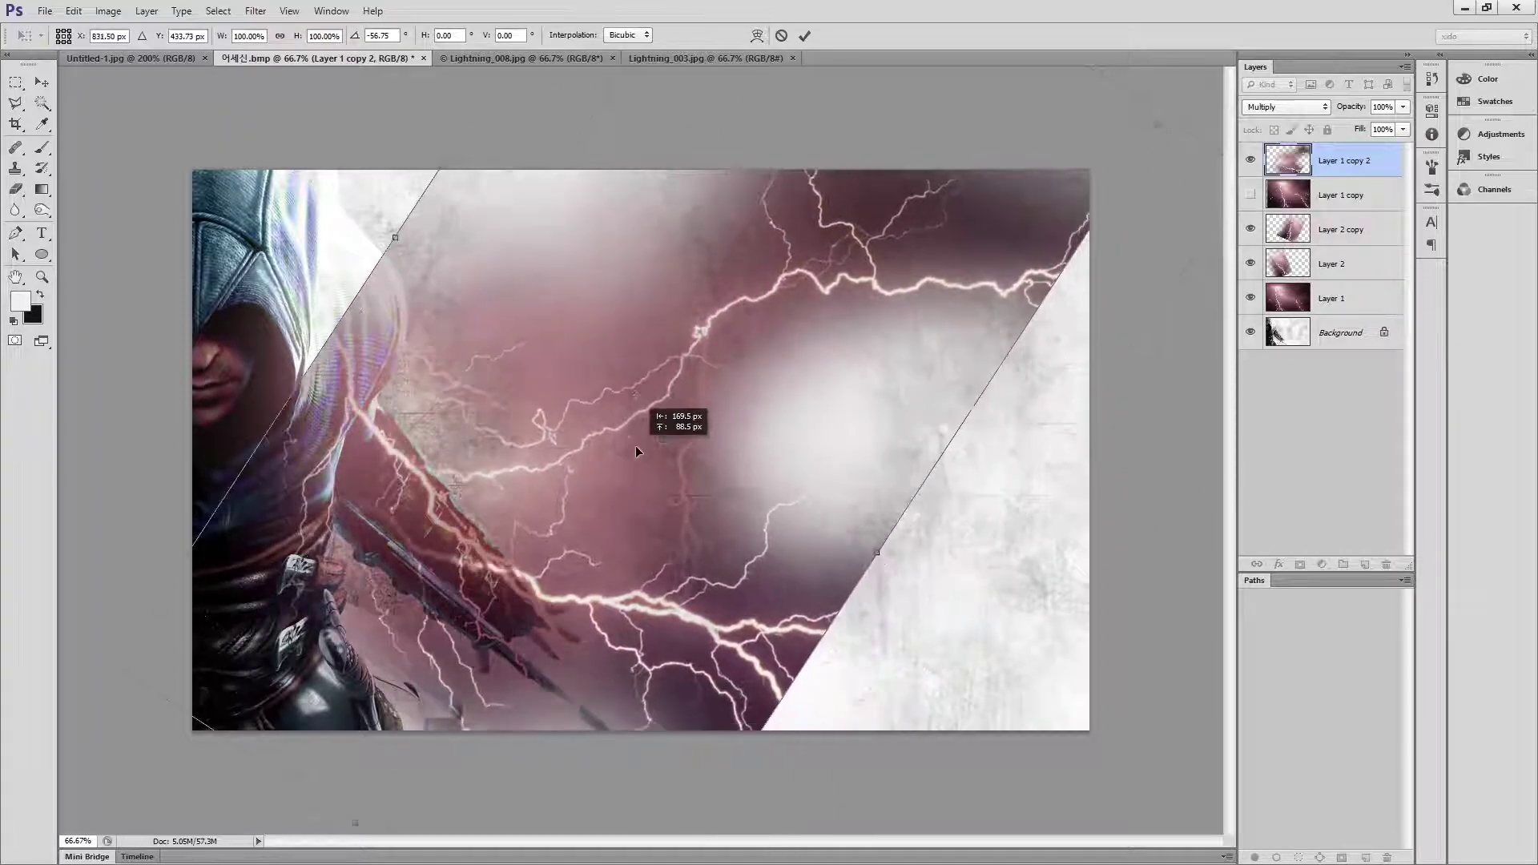
{"action": "key", "text": "Return"}
{"action": "key", "text": "e"}
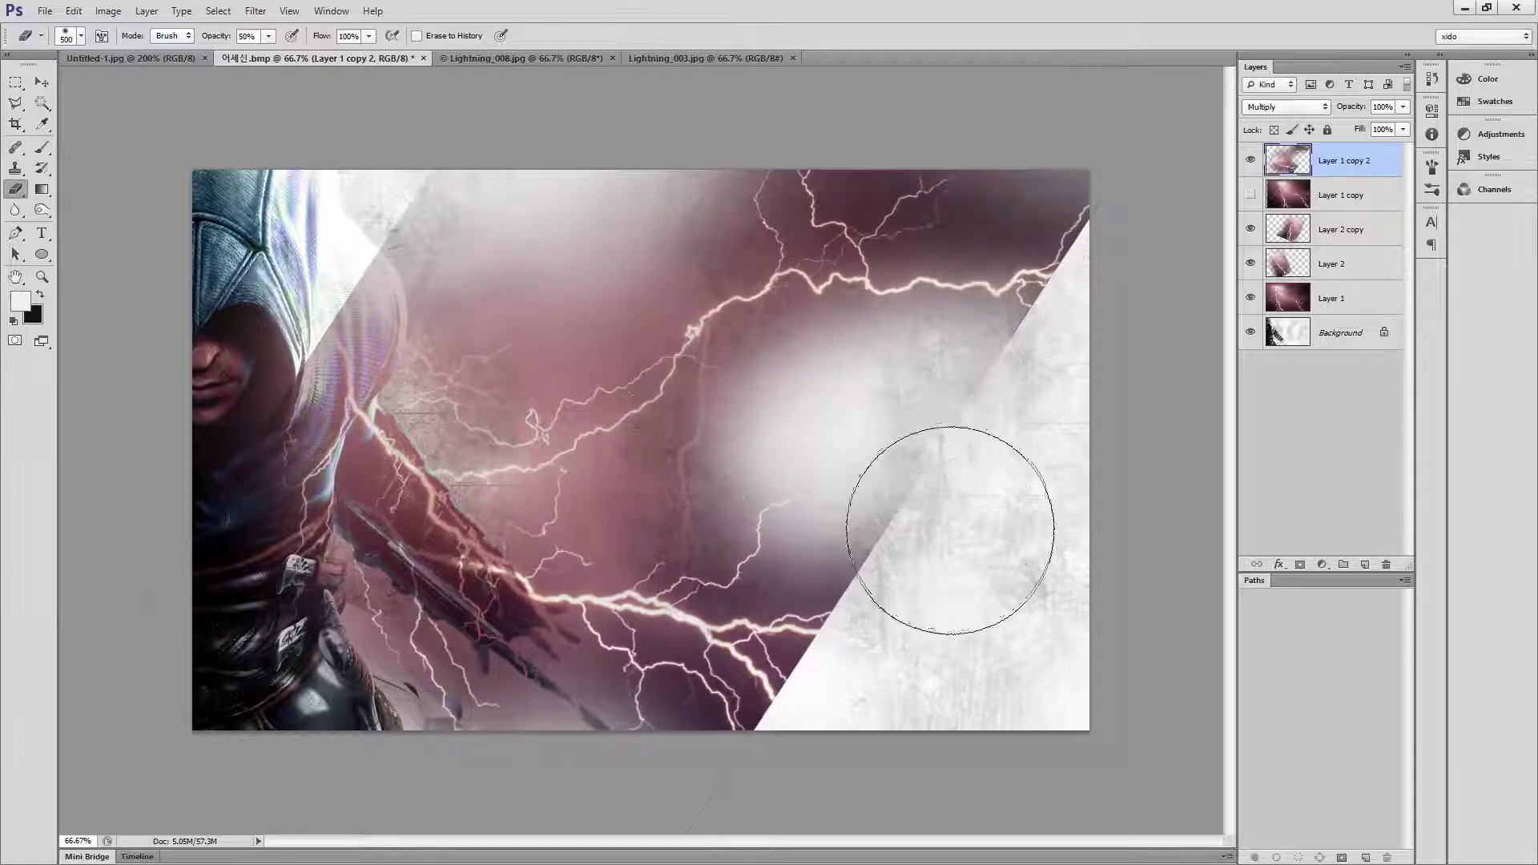
- Erase Layer 1 copy 2's hard diagonal edges over the hood and right side, plus its central haze, with a 500 px eraser at 50% opacity
{"action": "mouse_move", "coordinate": [1078, 260]}
{"action": "left_mouse_down"}
{"action": "mouse_move", "coordinate": [997, 368]}
{"action": "mouse_move", "coordinate": [905, 604]}
{"action": "mouse_move", "coordinate": [931, 598]}
{"action": "mouse_move", "coordinate": [713, 780]}
{"action": "mouse_move", "coordinate": [924, 603]}
{"action": "mouse_move", "coordinate": [916, 553]}
{"action": "mouse_move", "coordinate": [796, 458]}
{"action": "left_mouse_up"}
{"action": "mouse_move", "coordinate": [344, 281]}
{"action": "left_mouse_down"}
{"action": "mouse_move", "coordinate": [299, 298]}
{"action": "mouse_move", "coordinate": [286, 427]}
{"action": "mouse_move", "coordinate": [218, 528]}
{"action": "mouse_move", "coordinate": [393, 761]}
{"action": "mouse_move", "coordinate": [674, 847]}
{"action": "left_mouse_up"}
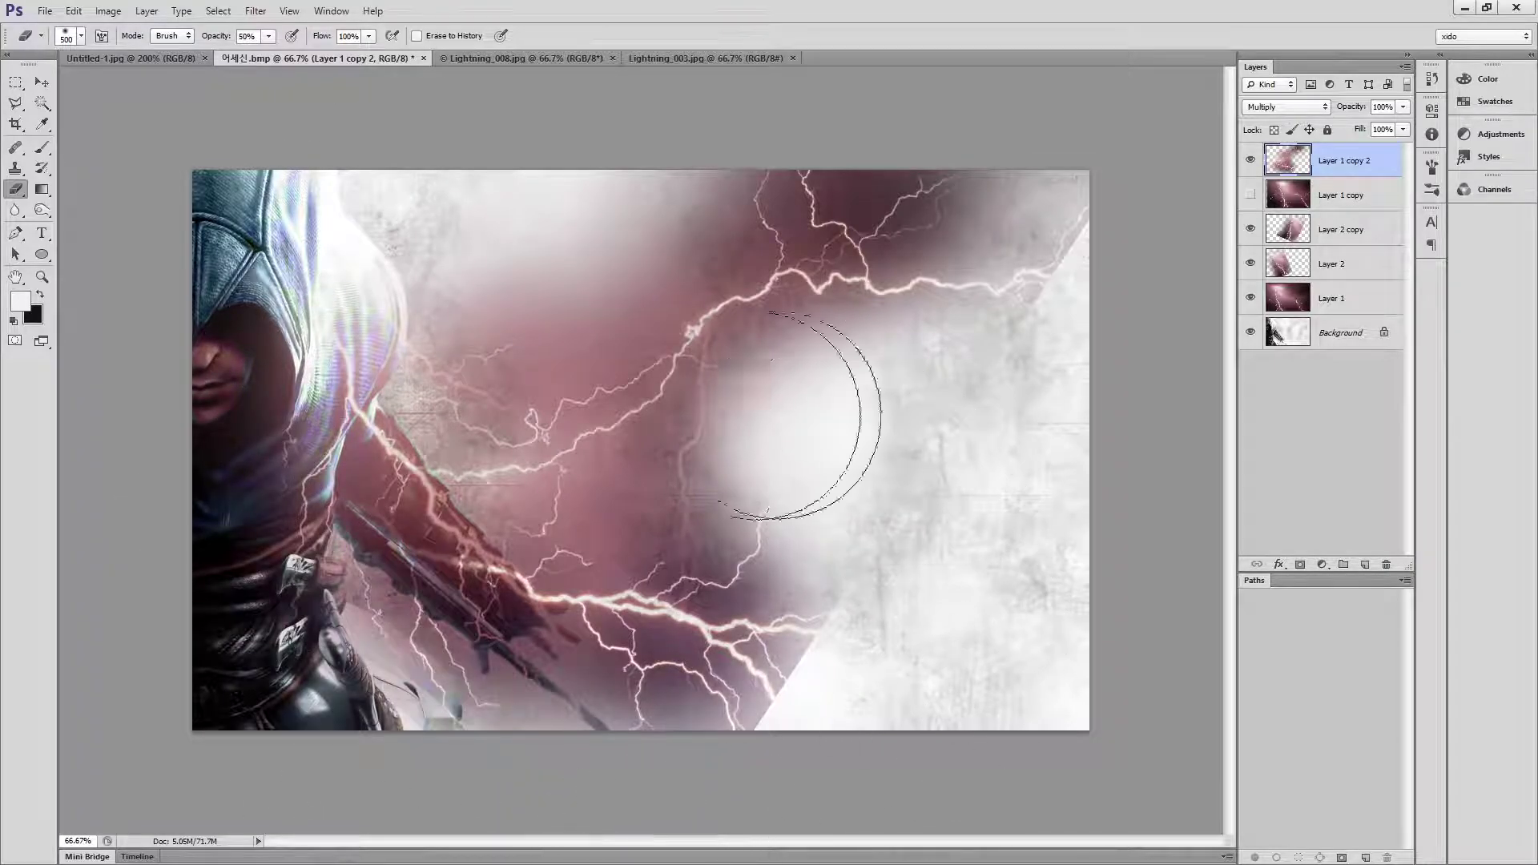
{"action": "left_click_drag", "start_coordinate": [744, 433], "coordinate": [1049, 337]}
- Warp Layer 1 copy 2 so its main bolt follows the assassin's forearm and hand down to the lower canvas edge and the upper branches bend downward
{"action": "left_click", "coordinate": [73, 10]}
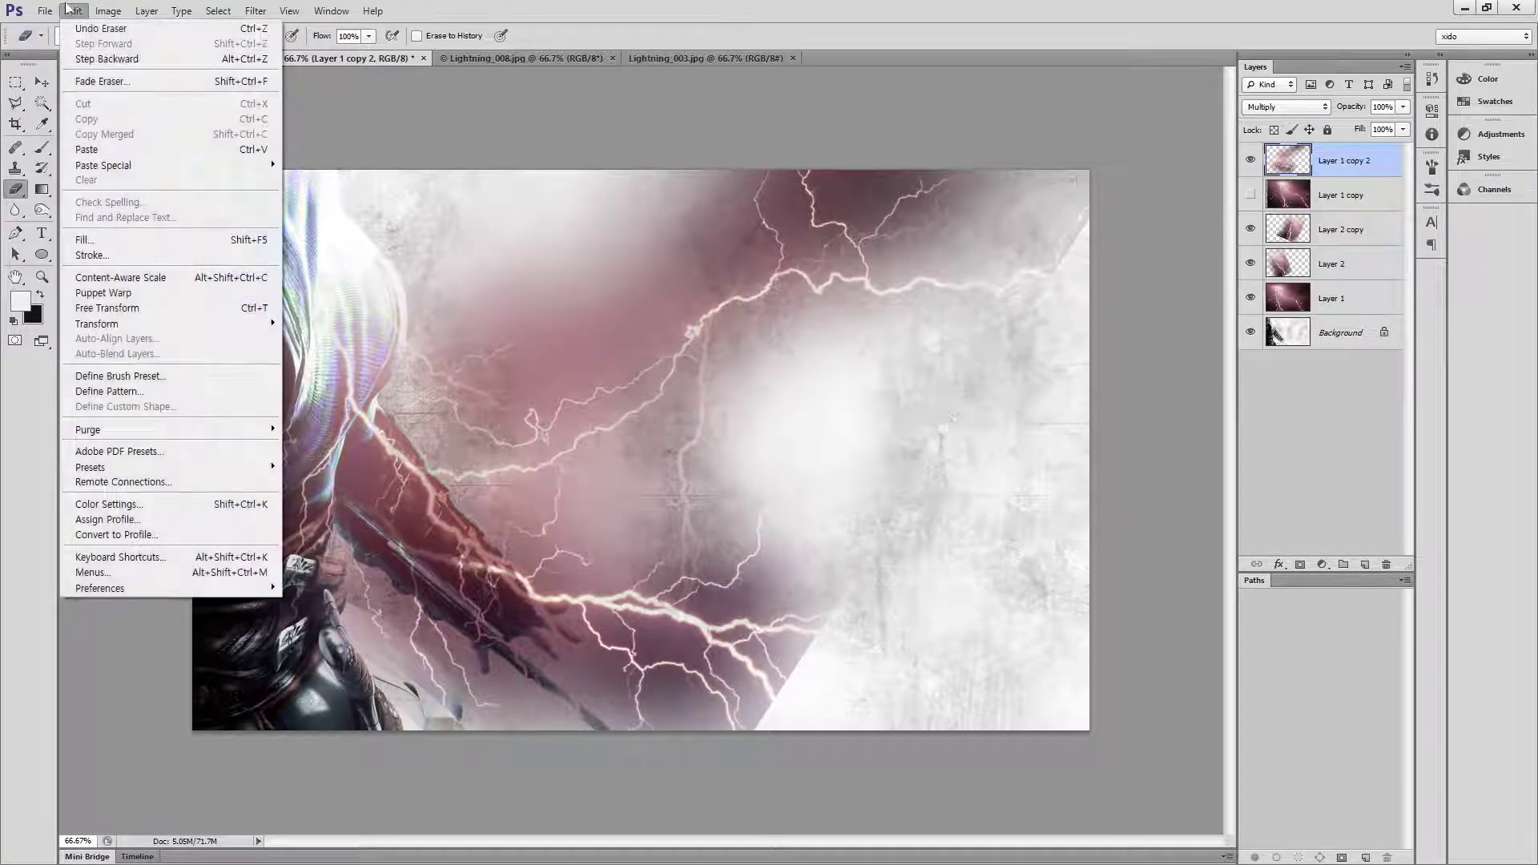
{"action": "mouse_move", "coordinate": [168, 323]}
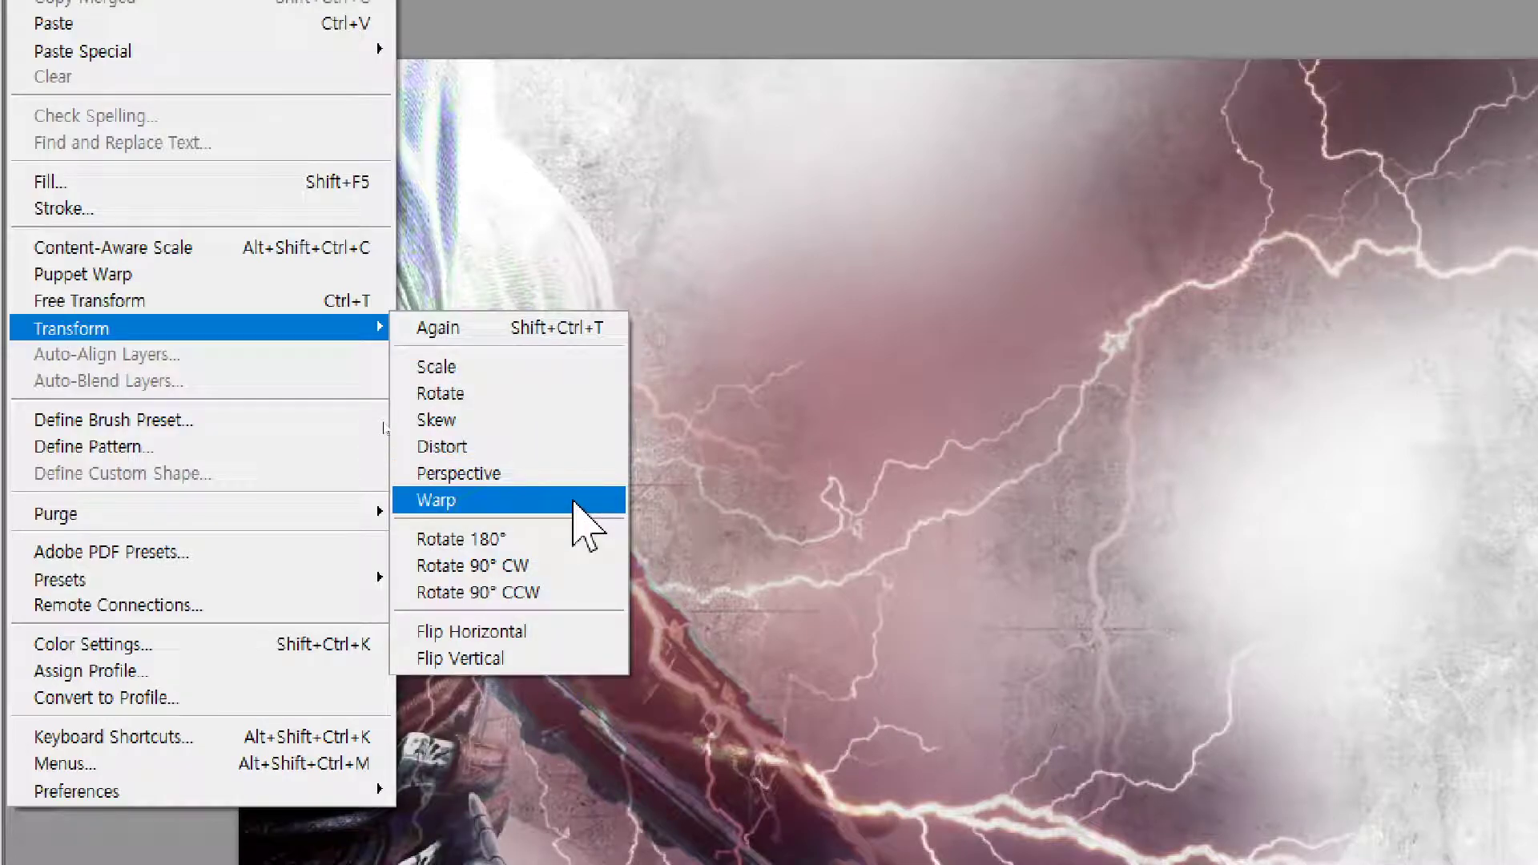
{"action": "left_click", "coordinate": [572, 502]}
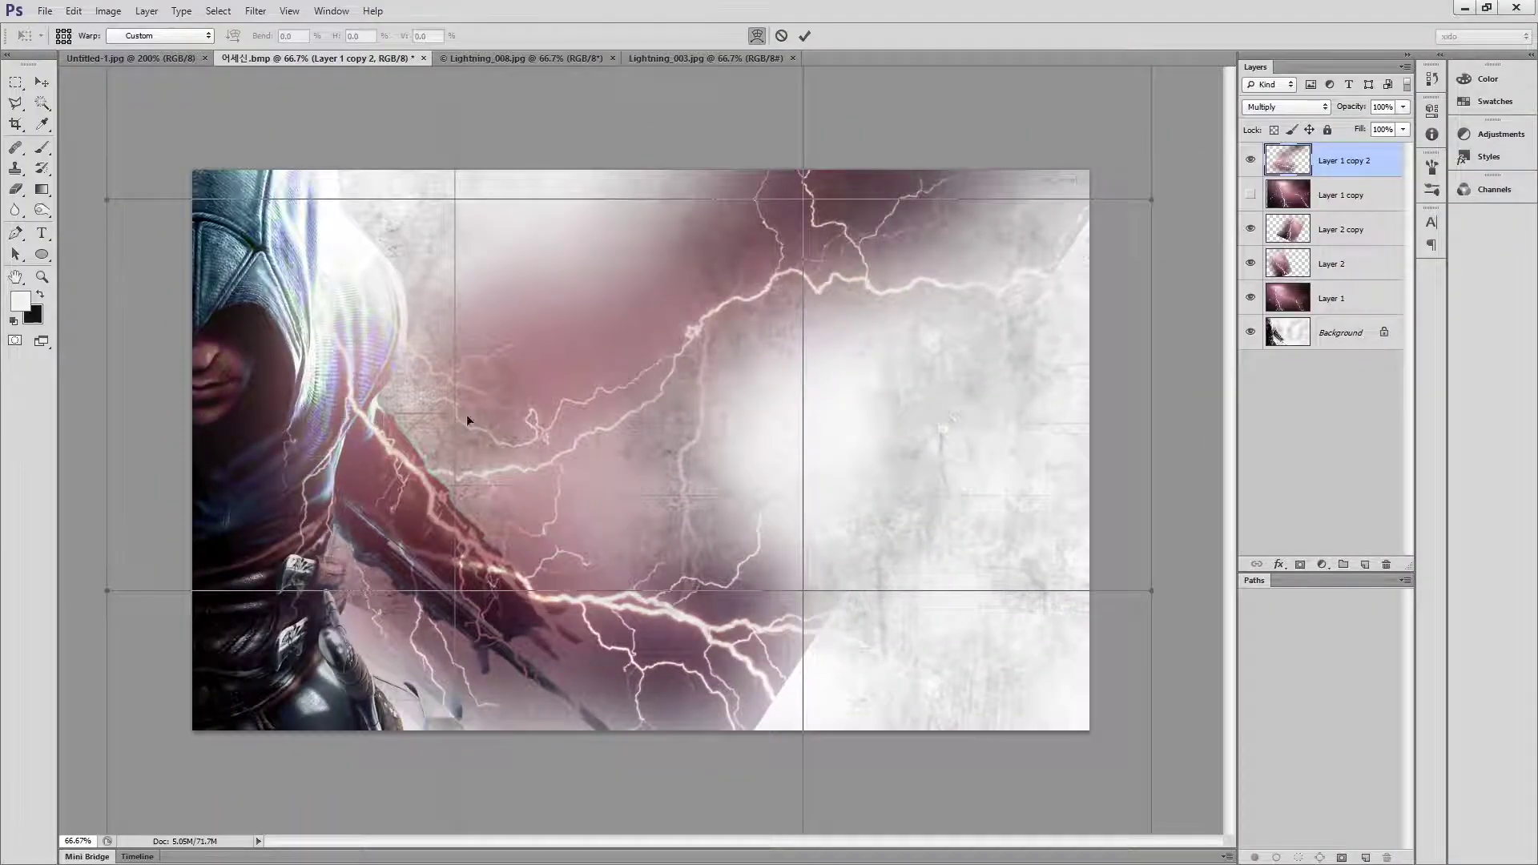
{"action": "left_click_drag", "start_coordinate": [466, 415], "coordinate": [578, 541]}
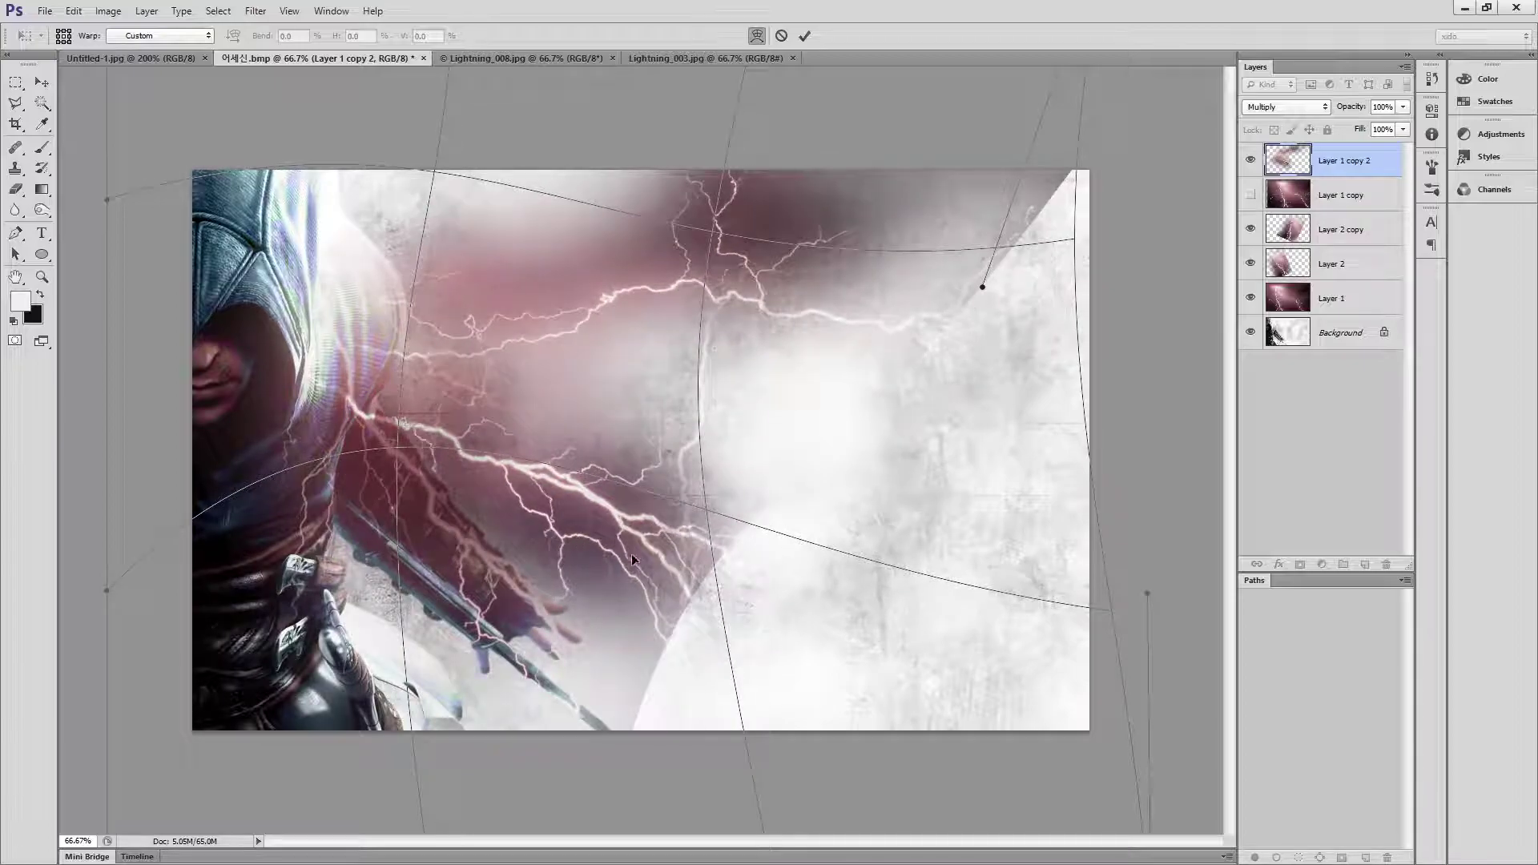
{"action": "left_click_drag", "start_coordinate": [656, 583], "coordinate": [500, 397]}
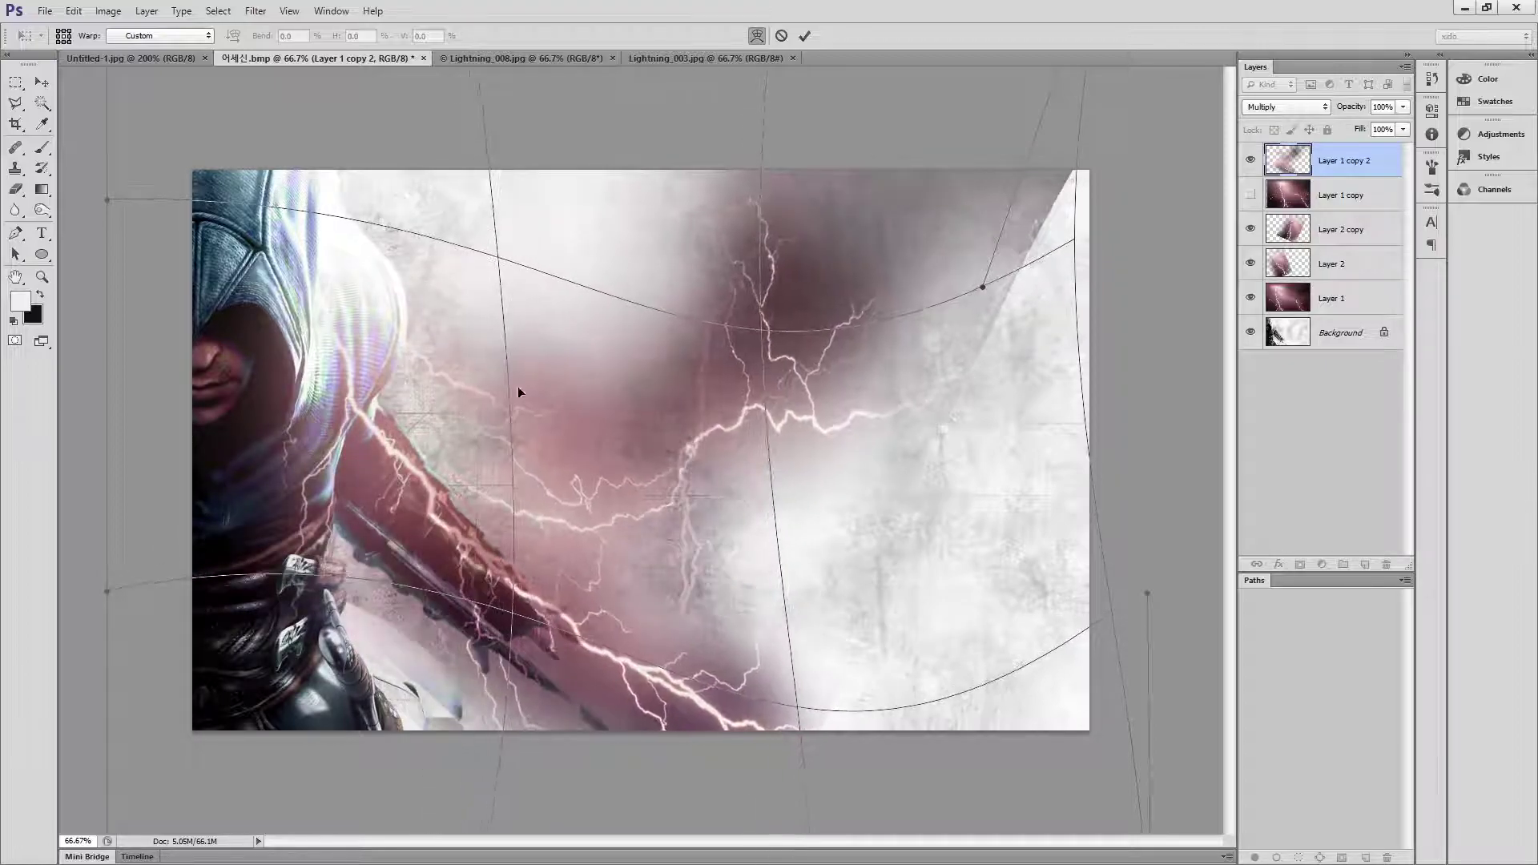
{"action": "left_click_drag", "start_coordinate": [1000, 466], "coordinate": [1125, 395]}
{"action": "left_click_drag", "start_coordinate": [1115, 225], "coordinate": [1177, 197]}
{"action": "left_click_drag", "start_coordinate": [713, 100], "coordinate": [662, 119]}
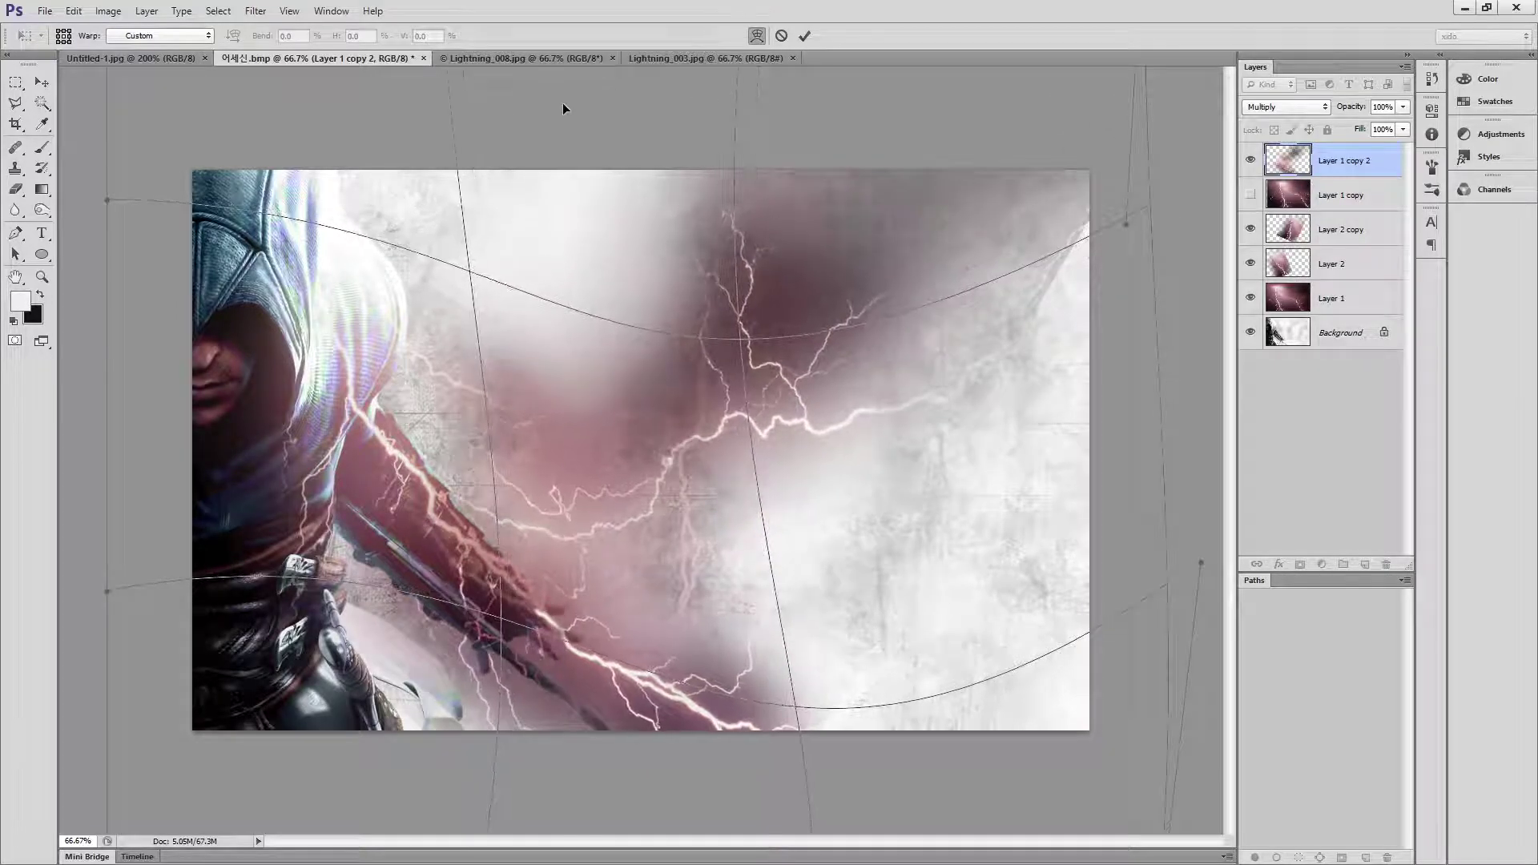
{"action": "left_click_drag", "start_coordinate": [564, 108], "coordinate": [591, 108]}
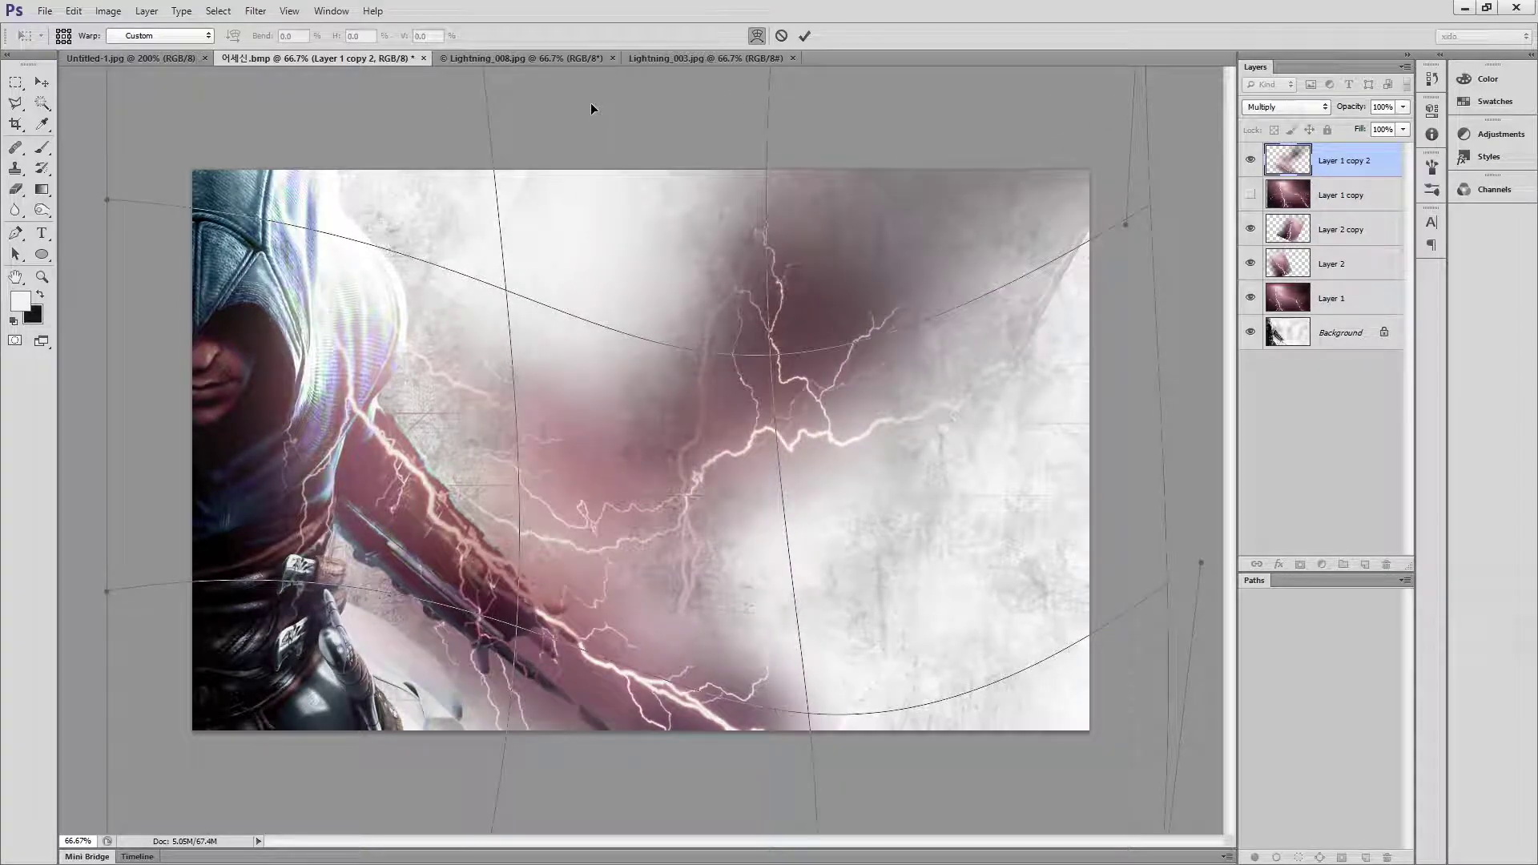
{"action": "key", "text": "Return"}
- Erase the dark haze of the warped Layer 1 copy 2 around the upper and lower right with the 500 px eraser at 50% opacity
{"action": "key", "text": "e"}
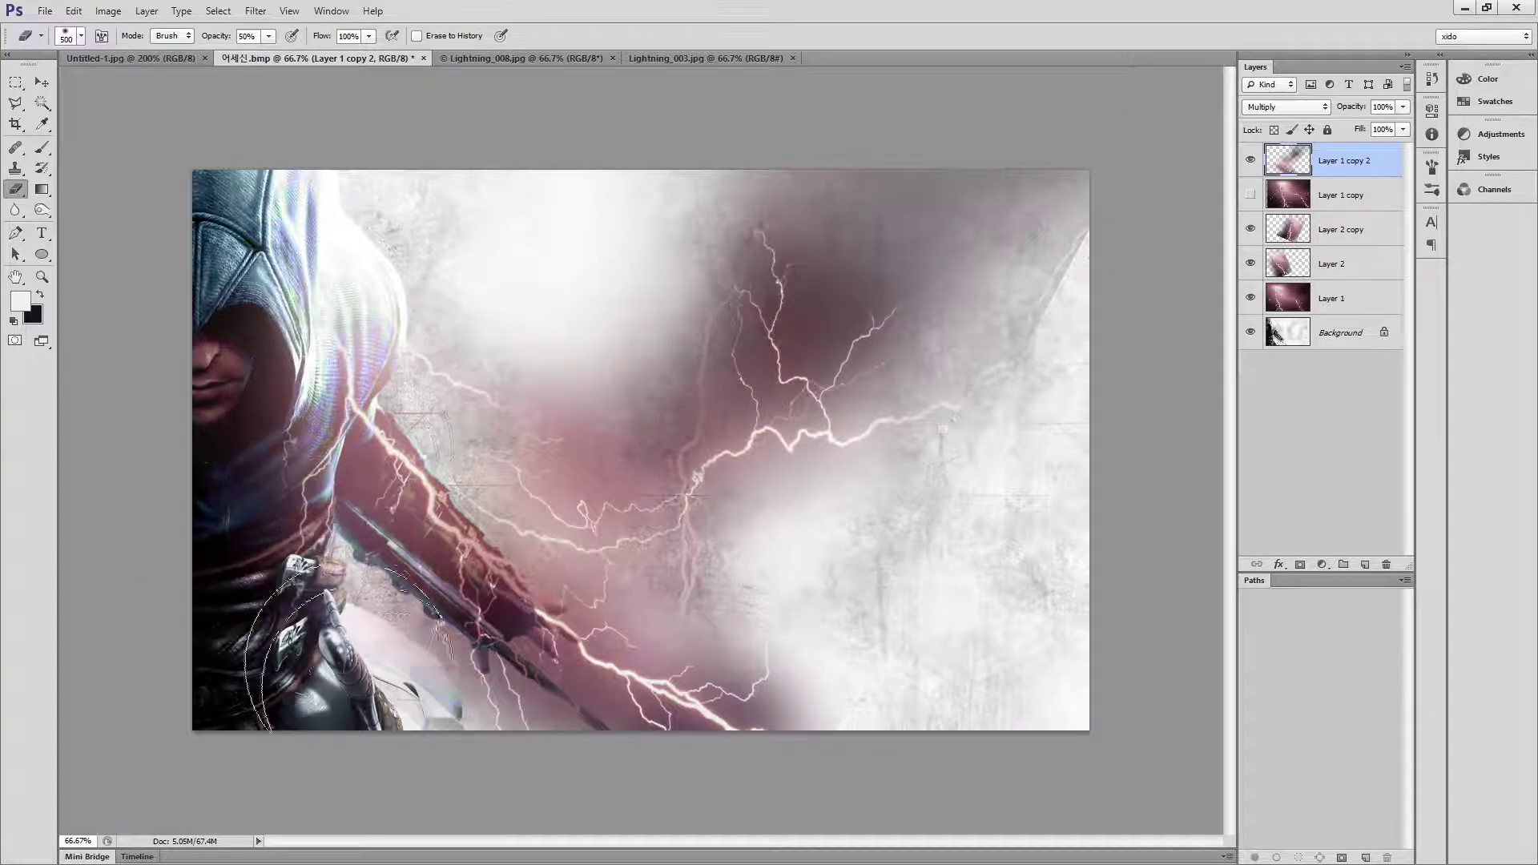
{"action": "mouse_move", "coordinate": [907, 689]}
{"action": "left_mouse_down"}
{"action": "mouse_move", "coordinate": [1128, 214]}
{"action": "mouse_move", "coordinate": [1081, 148]}
{"action": "mouse_move", "coordinate": [645, 170]}
{"action": "mouse_move", "coordinate": [1150, 205]}
{"action": "mouse_move", "coordinate": [1154, 270]}
{"action": "mouse_move", "coordinate": [1005, 485]}
{"action": "mouse_move", "coordinate": [775, 677]}
{"action": "left_mouse_up"}
{"action": "mouse_move", "coordinate": [961, 687]}
{"action": "left_mouse_down"}
{"action": "mouse_move", "coordinate": [411, 291]}
{"action": "mouse_move", "coordinate": [1029, 526]}
{"action": "mouse_move", "coordinate": [481, 249]}
{"action": "mouse_move", "coordinate": [1029, 549]}
{"action": "mouse_move", "coordinate": [909, 824]}
{"action": "mouse_move", "coordinate": [973, 617]}
{"action": "left_mouse_up"}
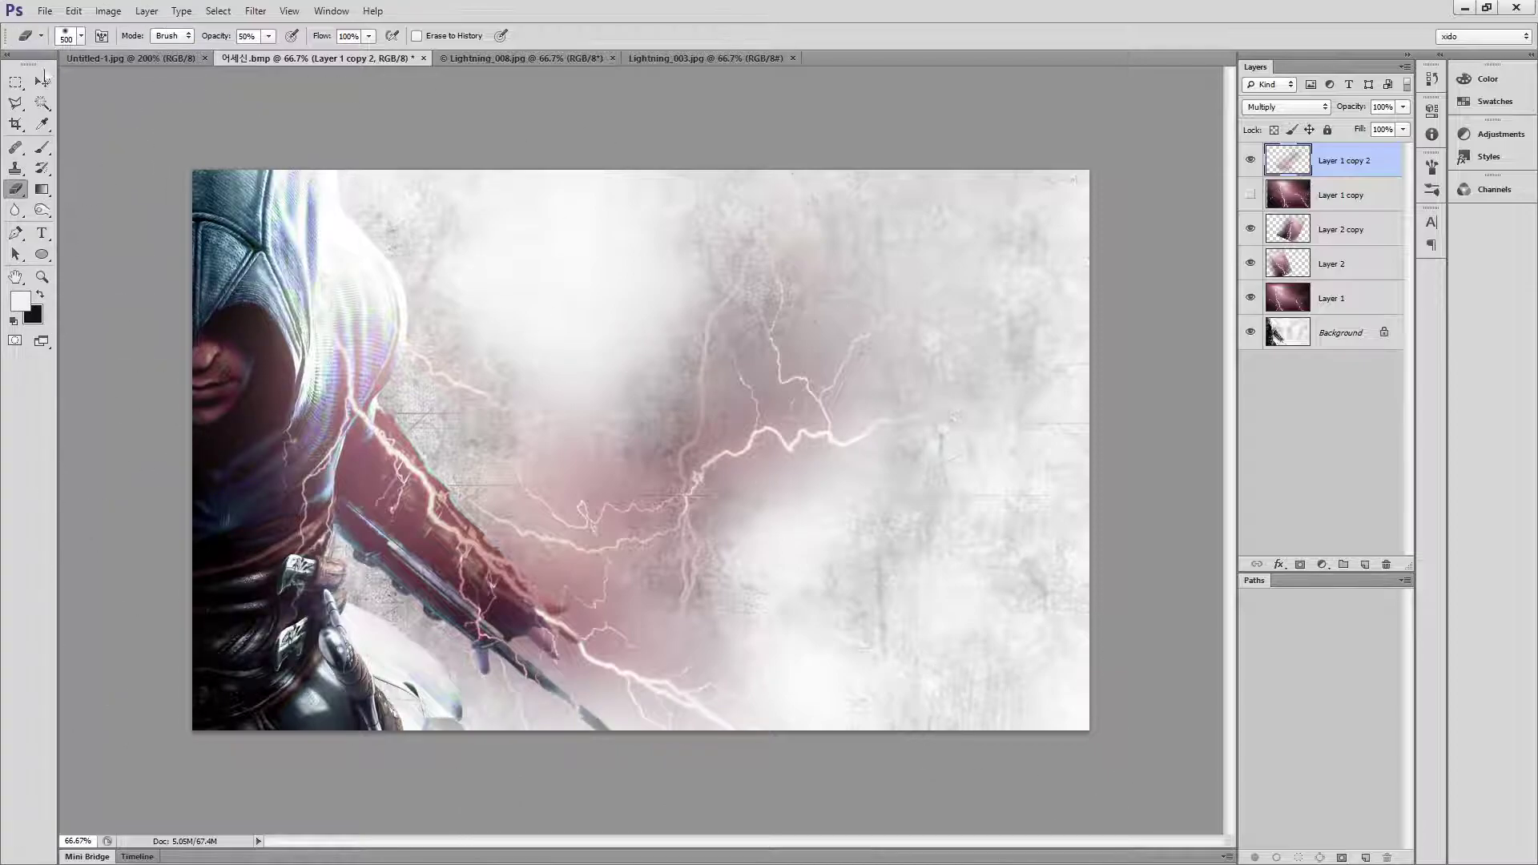
{"action": "left_click", "coordinate": [42, 81]}
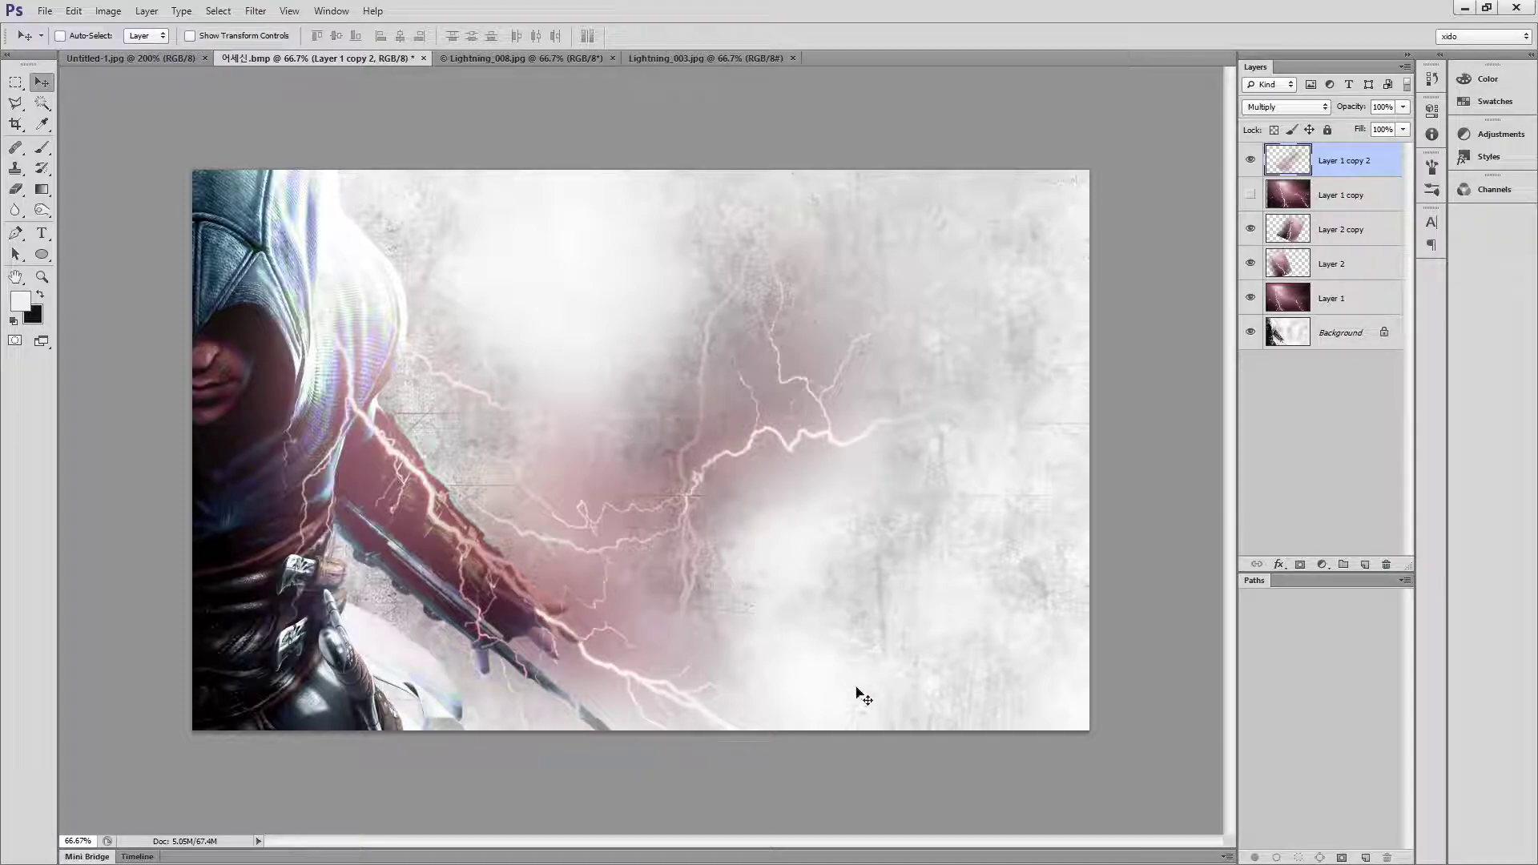
- Compare the composite with the Untitled-1.jpg reference and fade Layer 1 copy 2's remaining haze and bolts across the middle and lower canvas
{"action": "left_click", "coordinate": [138, 57]}
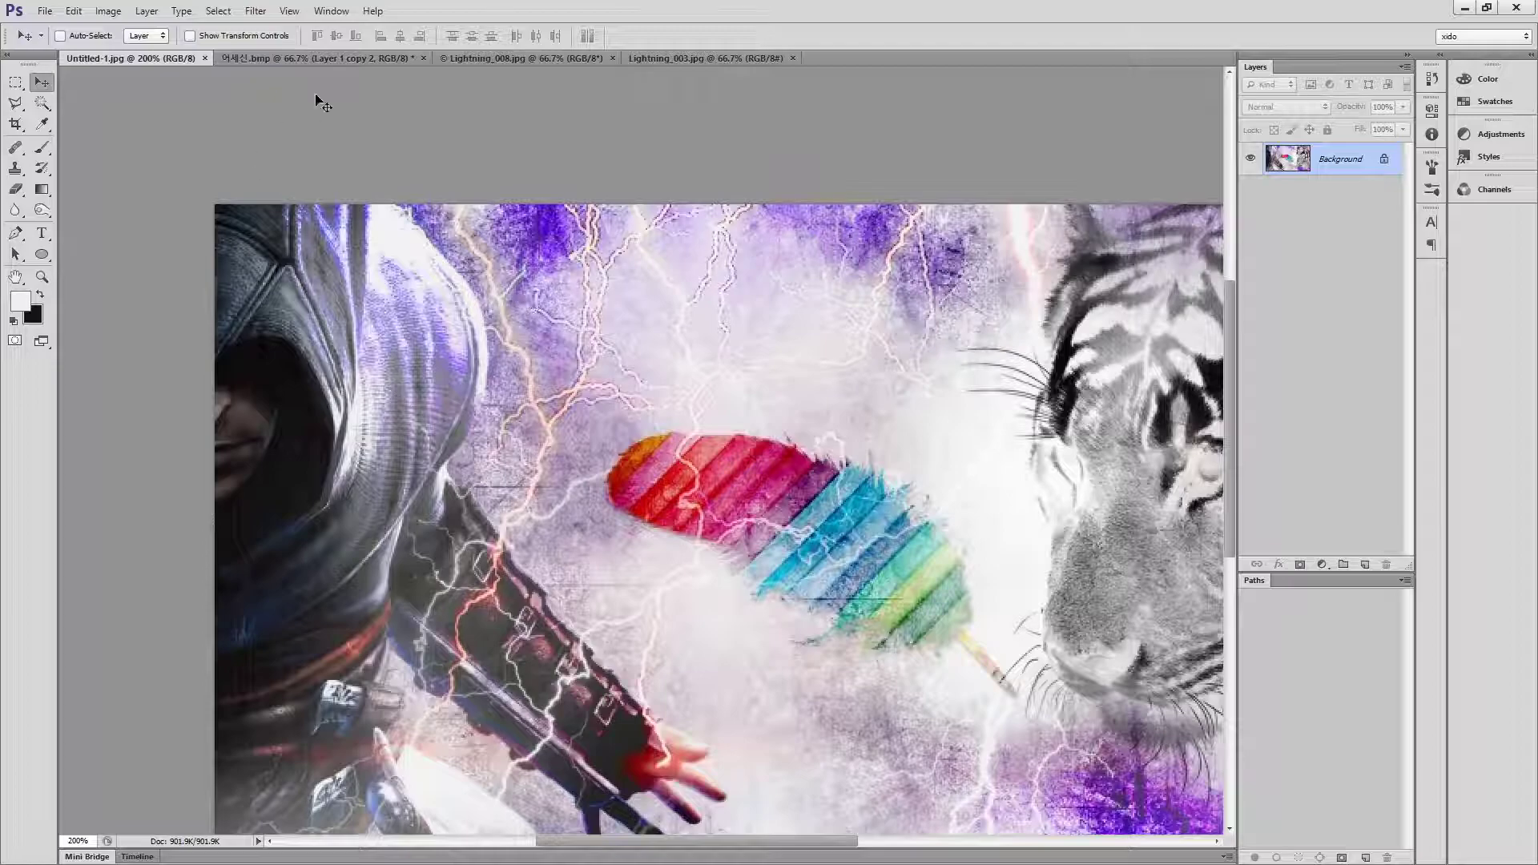
{"action": "left_click", "coordinate": [339, 61]}
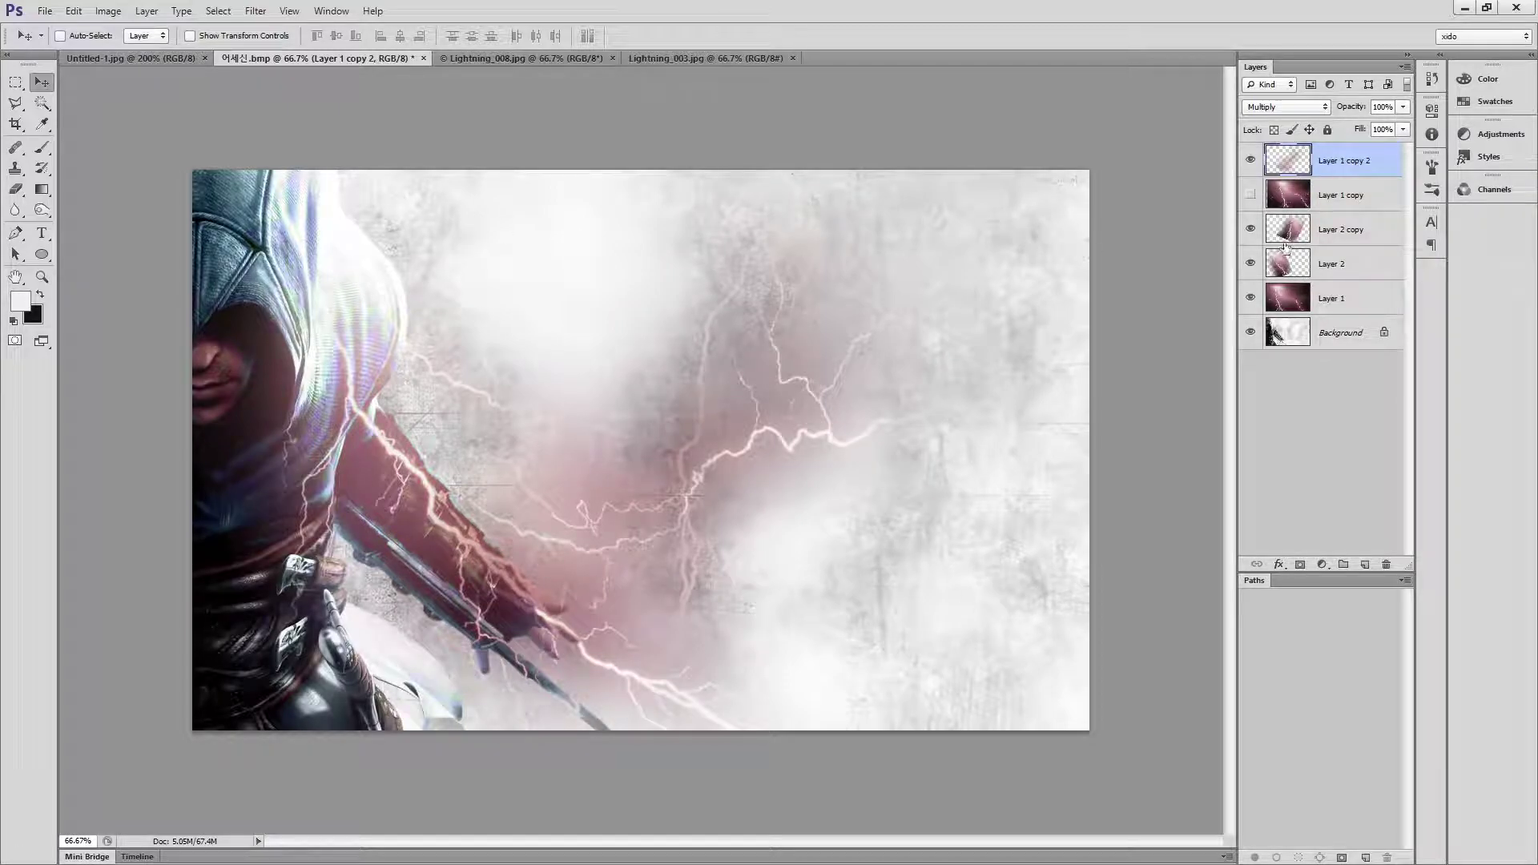
{"action": "left_click", "coordinate": [16, 189]}
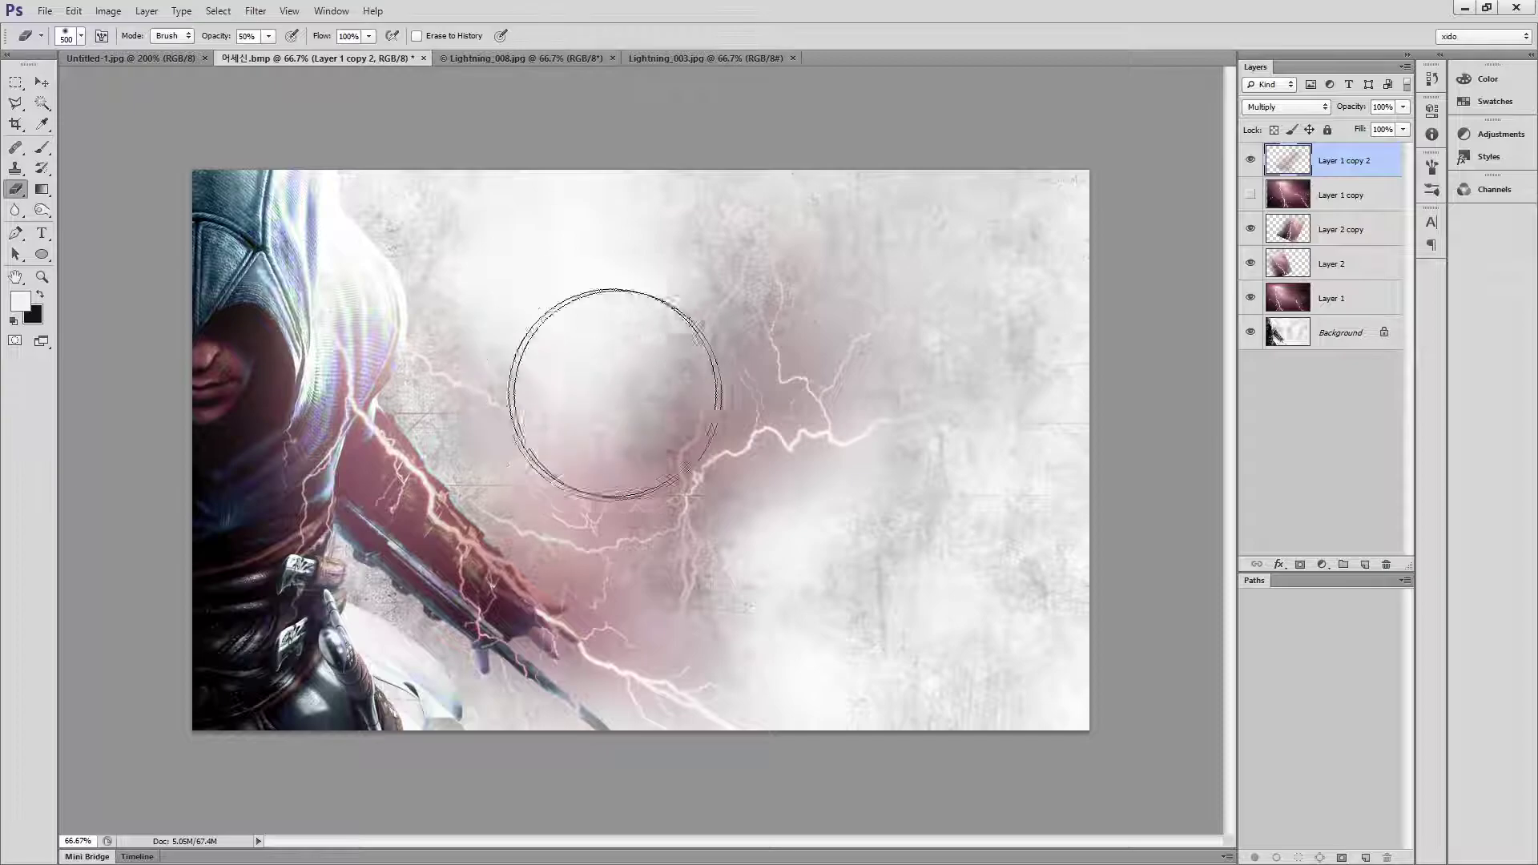
{"action": "left_click", "coordinate": [651, 421]}
{"action": "mouse_move", "coordinate": [651, 420]}
{"action": "left_mouse_down"}
{"action": "mouse_move", "coordinate": [839, 341]}
{"action": "mouse_move", "coordinate": [955, 403]}
{"action": "mouse_move", "coordinate": [882, 572]}
{"action": "mouse_move", "coordinate": [769, 544]}
{"action": "mouse_move", "coordinate": [939, 648]}
{"action": "mouse_move", "coordinate": [801, 659]}
{"action": "mouse_move", "coordinate": [665, 636]}
{"action": "mouse_move", "coordinate": [665, 653]}
{"action": "mouse_move", "coordinate": [731, 614]}
{"action": "mouse_move", "coordinate": [559, 557]}
{"action": "mouse_move", "coordinate": [477, 481]}
{"action": "mouse_move", "coordinate": [563, 398]}
{"action": "mouse_move", "coordinate": [623, 739]}
{"action": "mouse_move", "coordinate": [483, 736]}
{"action": "left_mouse_up"}
{"action": "left_click", "coordinate": [41, 81]}
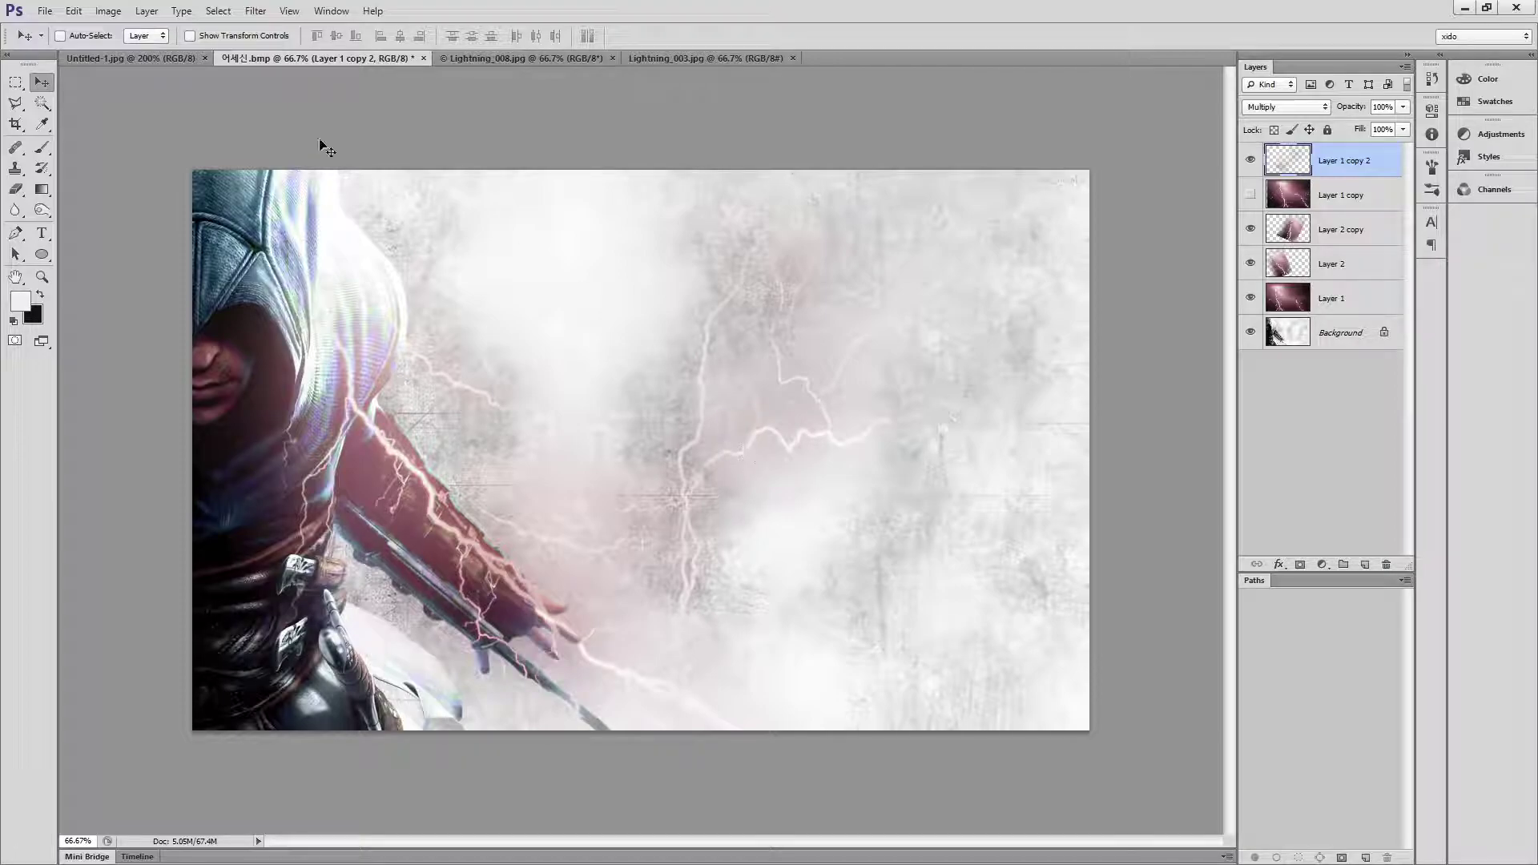
- Check the reference once more and save the composite as a layered Photoshop PSD file with Maximize Compatibility on
{"action": "left_click", "coordinate": [132, 63]}
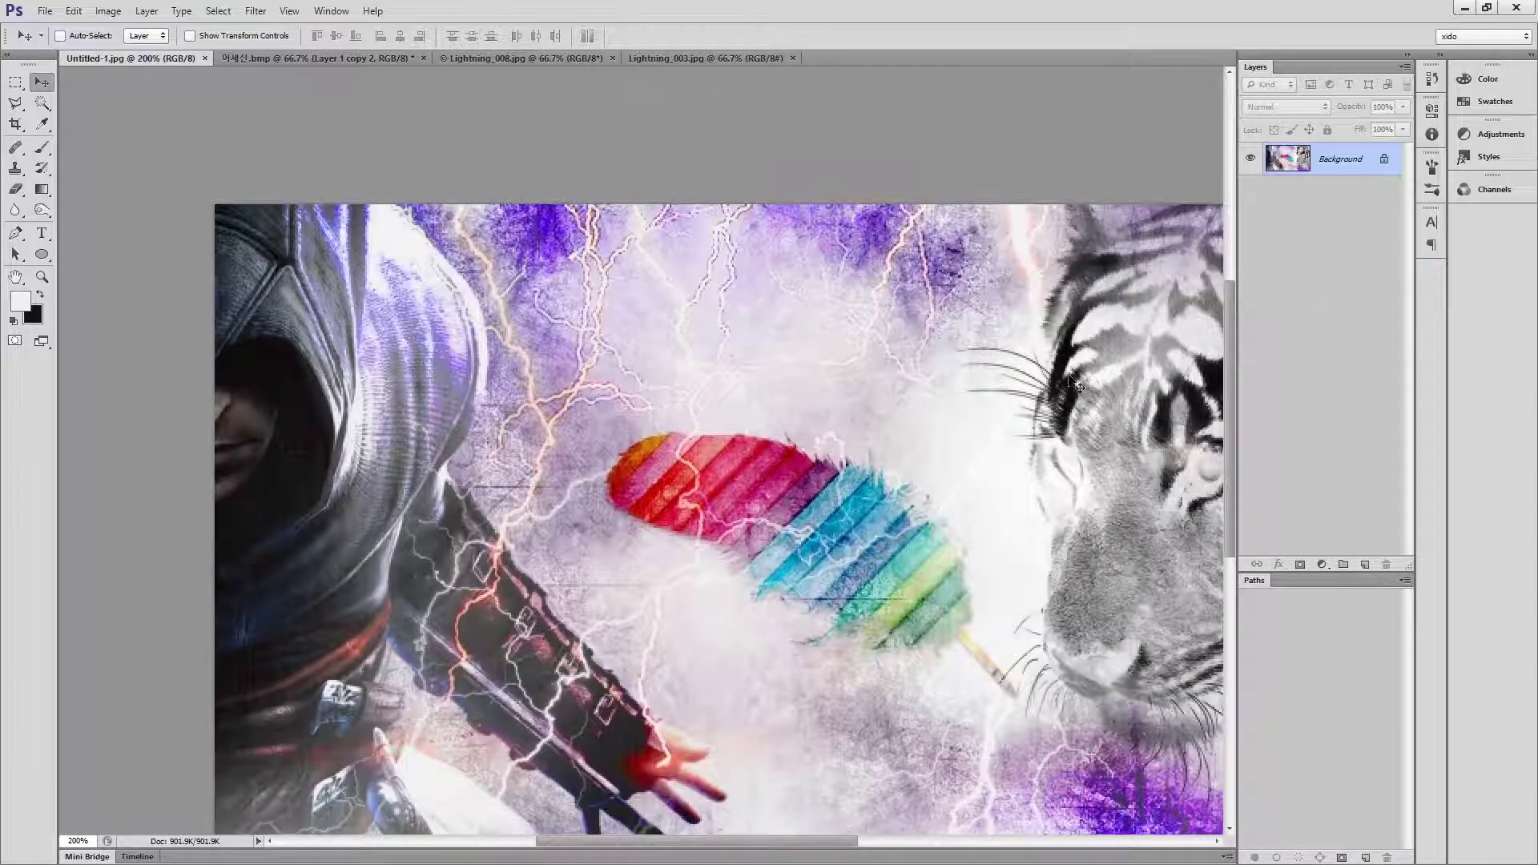
{"action": "left_click", "coordinate": [342, 59]}
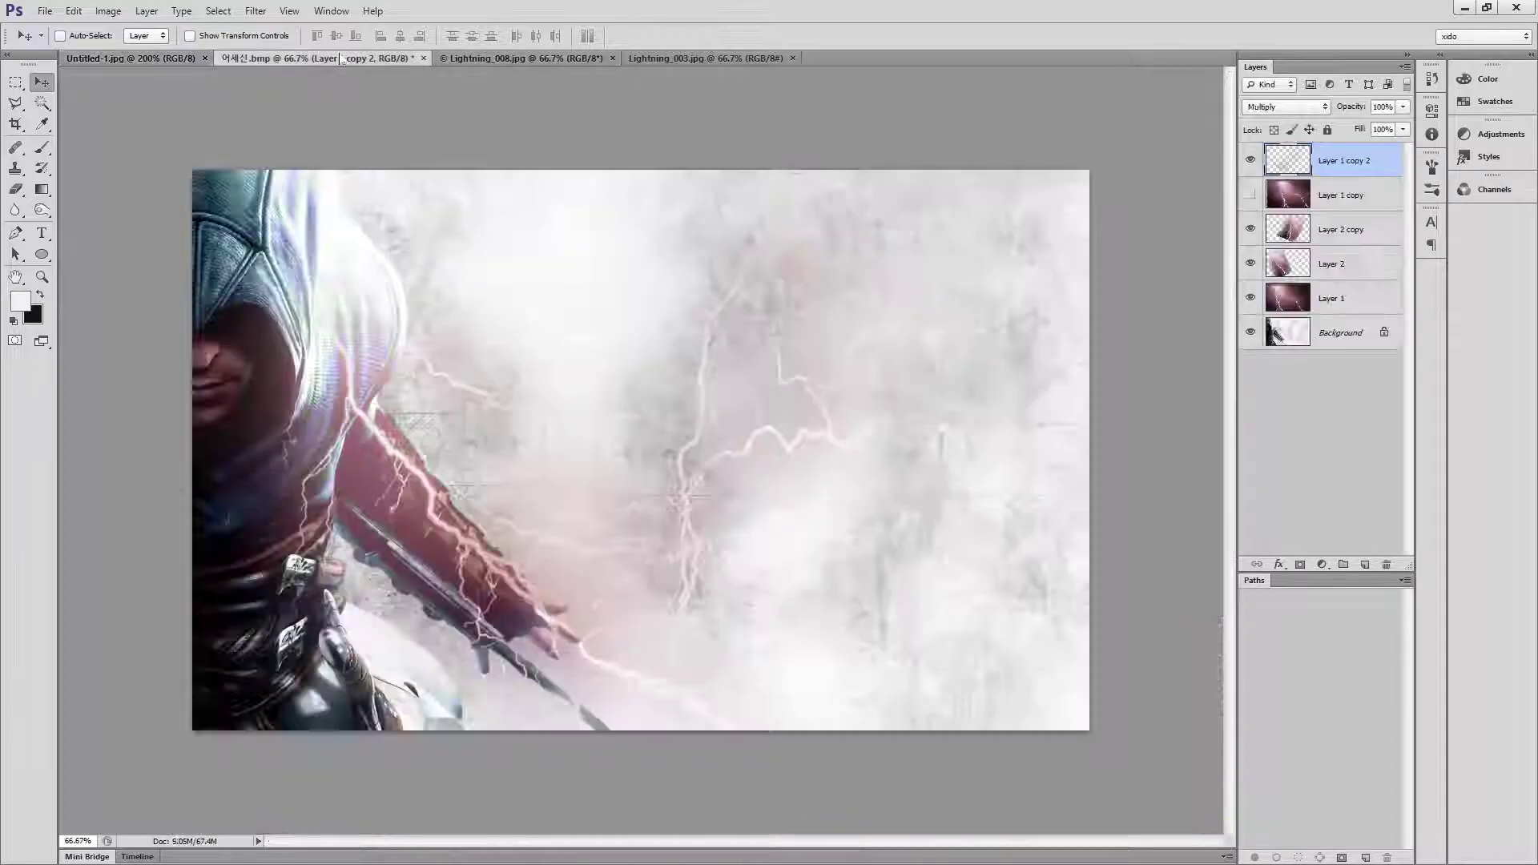
{"action": "key", "text": "ctrl+shift+s"}
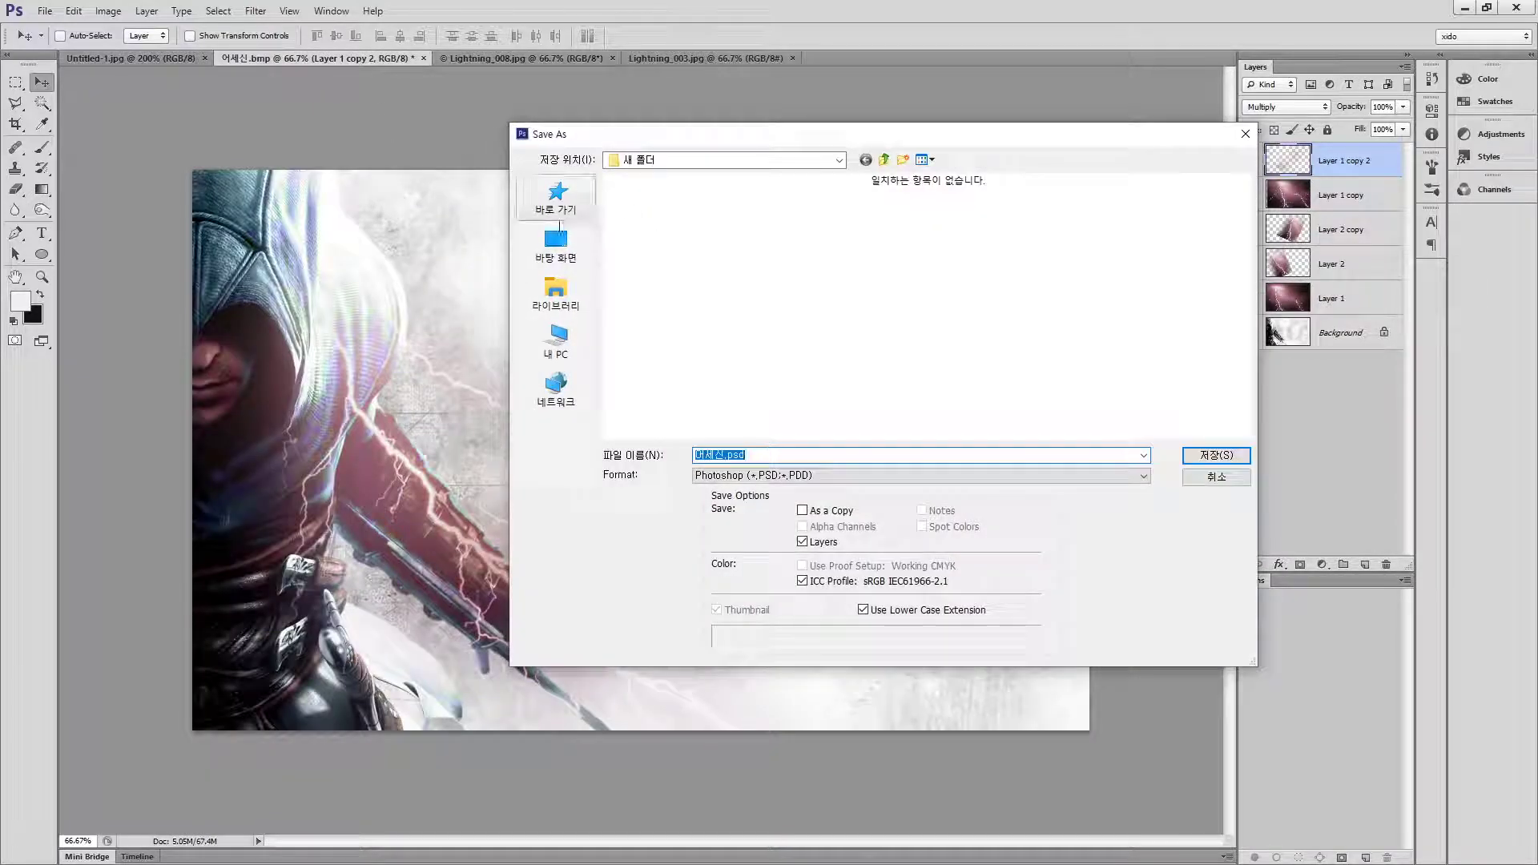
{"action": "key", "text": "Return"}
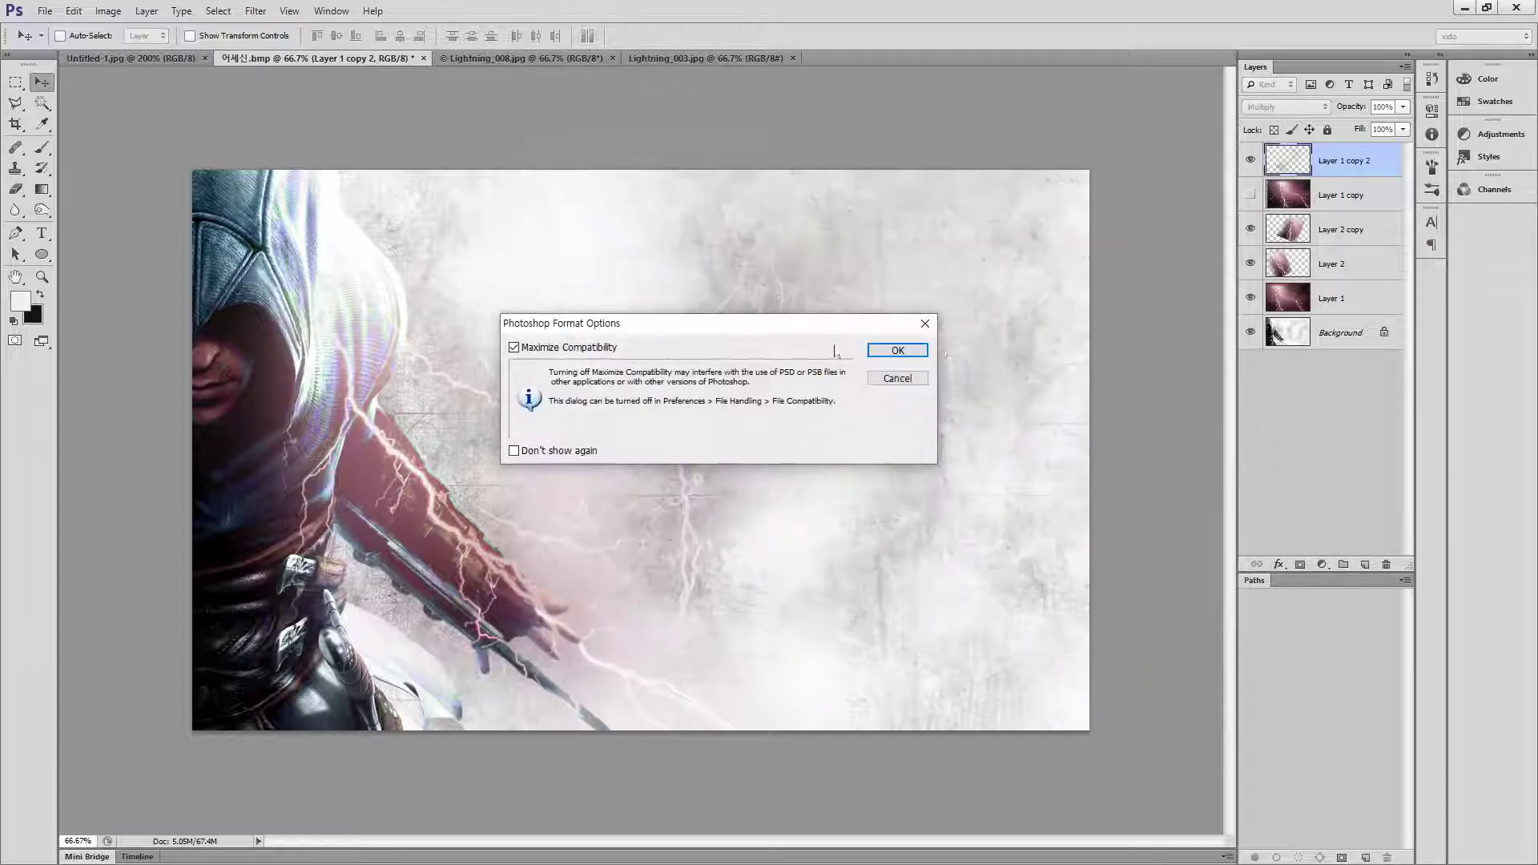
{"action": "left_click", "coordinate": [897, 350]}
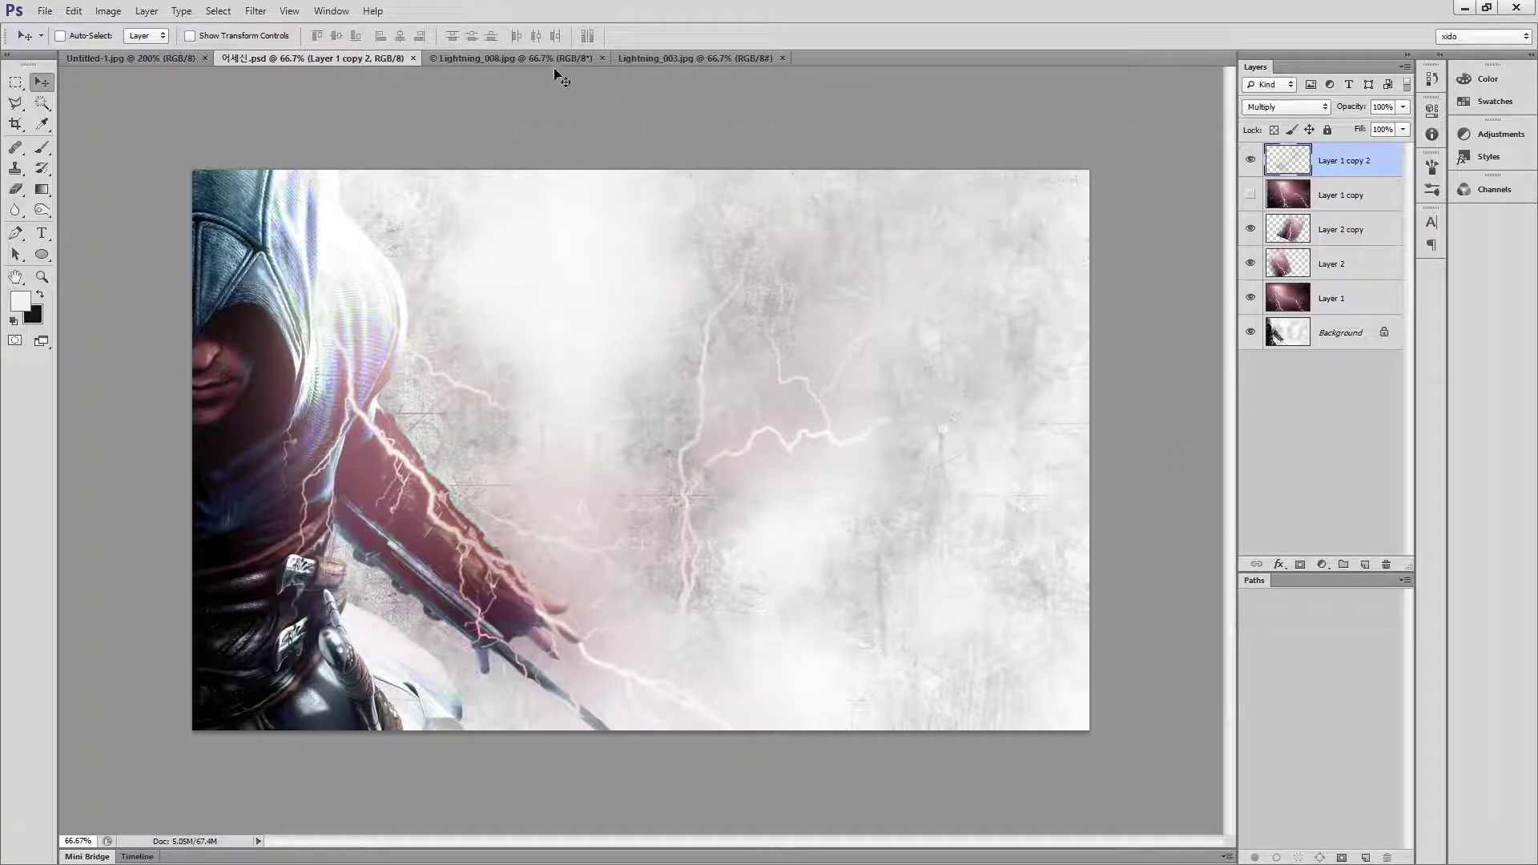
- Close both lightning images, open Tiger_0013.jpg and view how the tiger looks in the Untitled-1.jpg reference
{"action": "left_click", "coordinate": [602, 58]}
{"action": "left_click", "coordinate": [593, 57]}
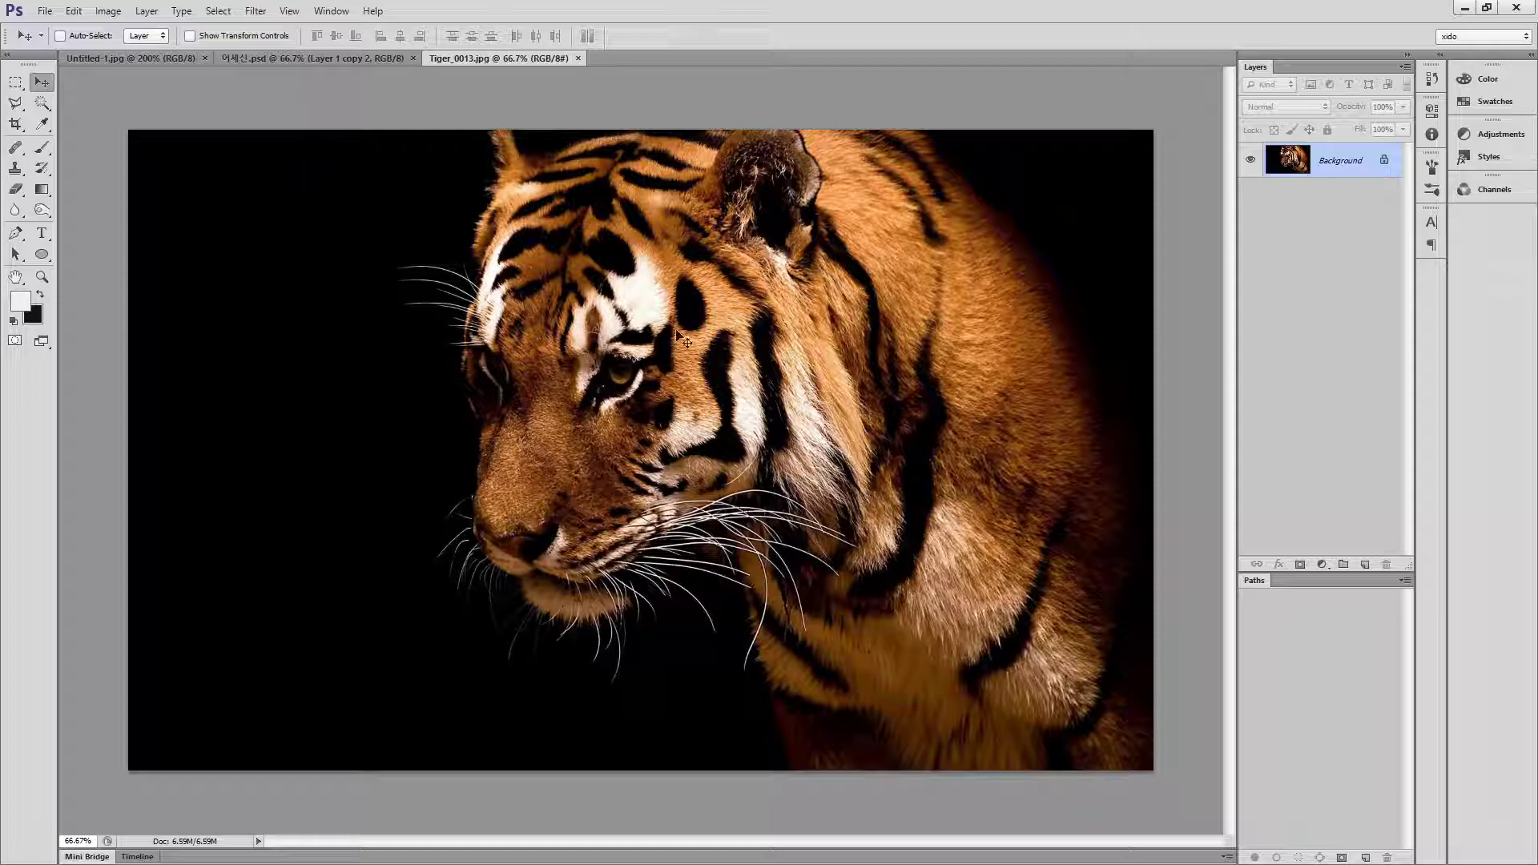
{"action": "left_click", "coordinate": [298, 65]}
{"action": "left_click", "coordinate": [105, 59]}
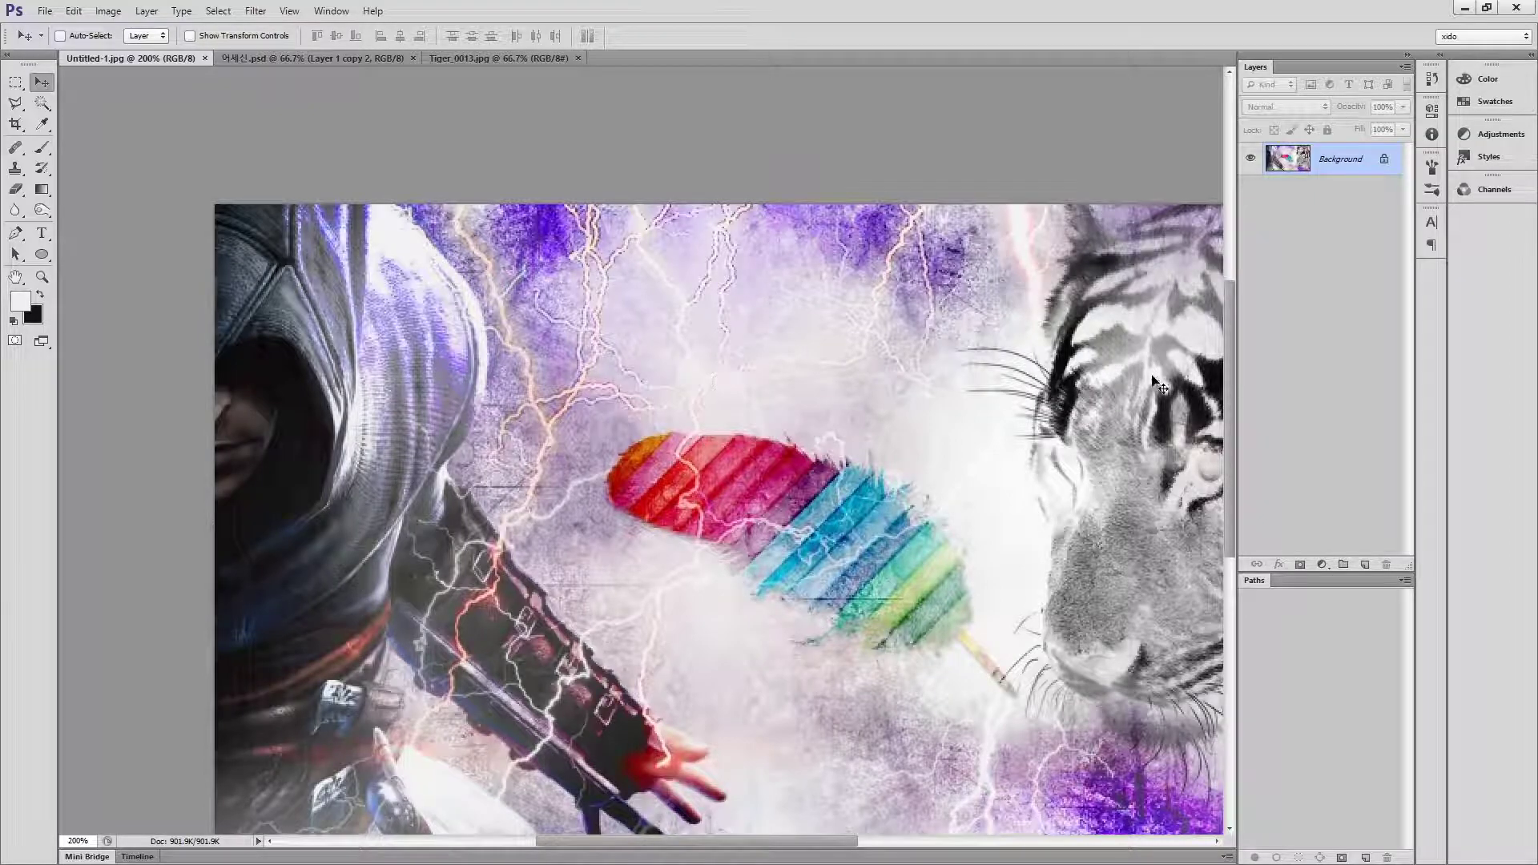
- Duplicate the Background layer of Tiger_0013.jpg and hide the original
{"action": "left_click", "coordinate": [455, 61]}
{"action": "key", "text": "ctrl+j"}
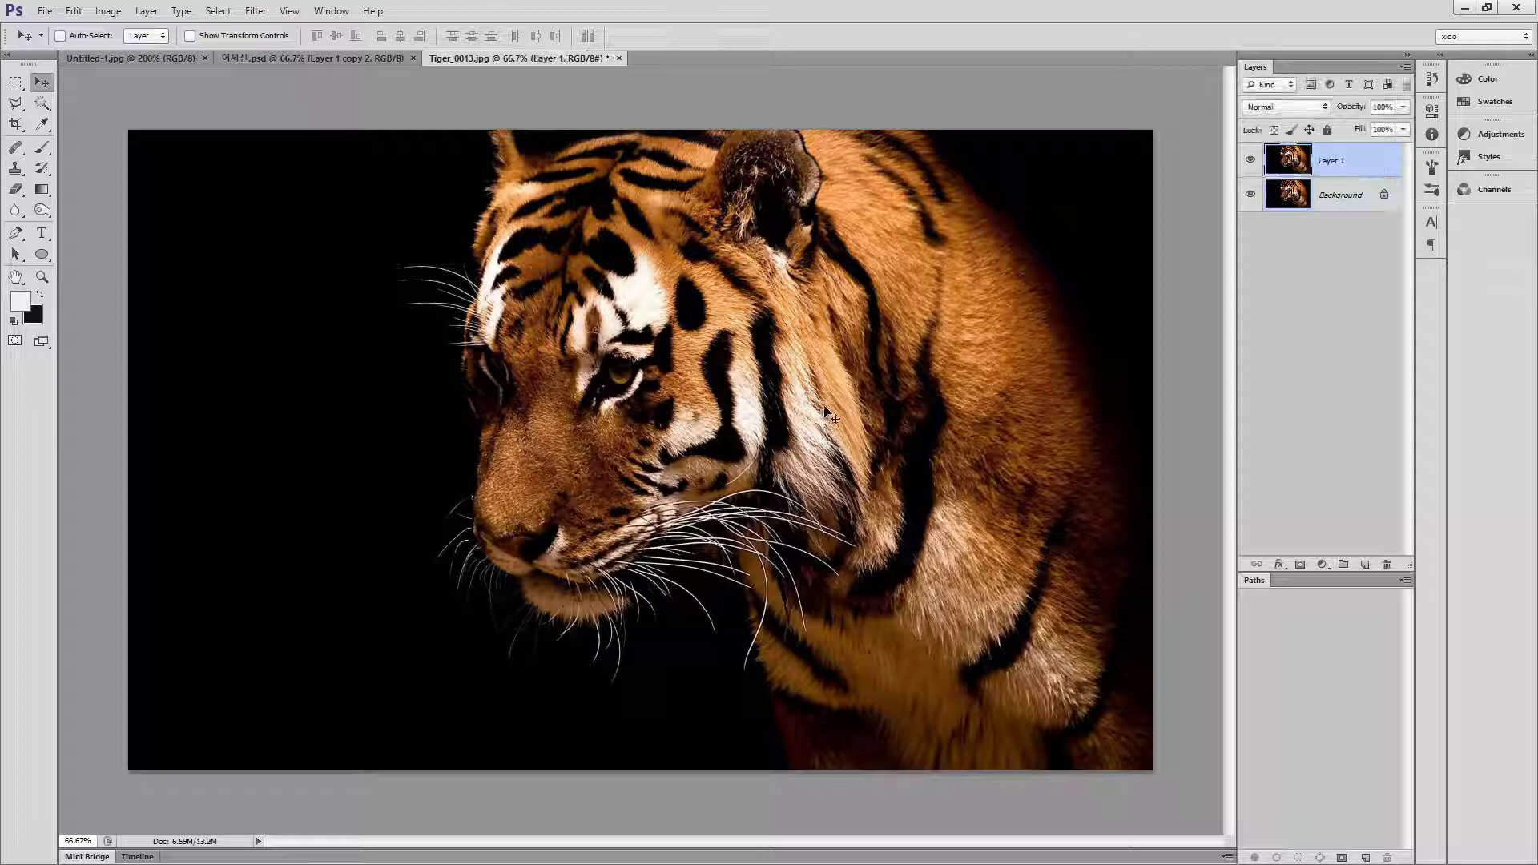
{"action": "left_click", "coordinate": [1250, 200]}
- Turn the duplicated tiger layer black and white with Hue/Saturation at a saturation of -100
{"action": "left_click", "coordinate": [113, 13]}
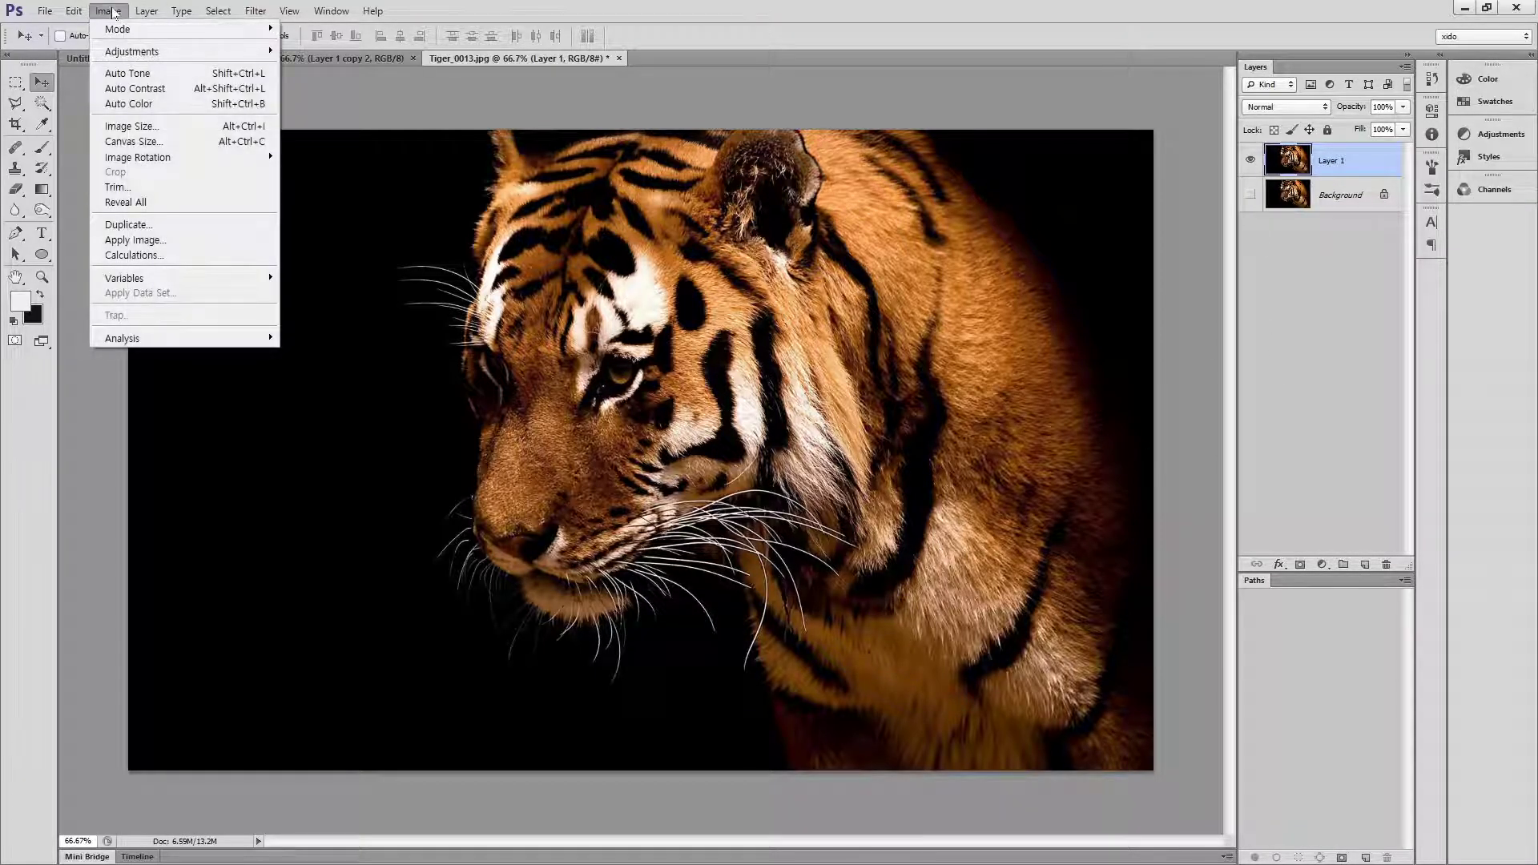
{"action": "mouse_move", "coordinate": [132, 55]}
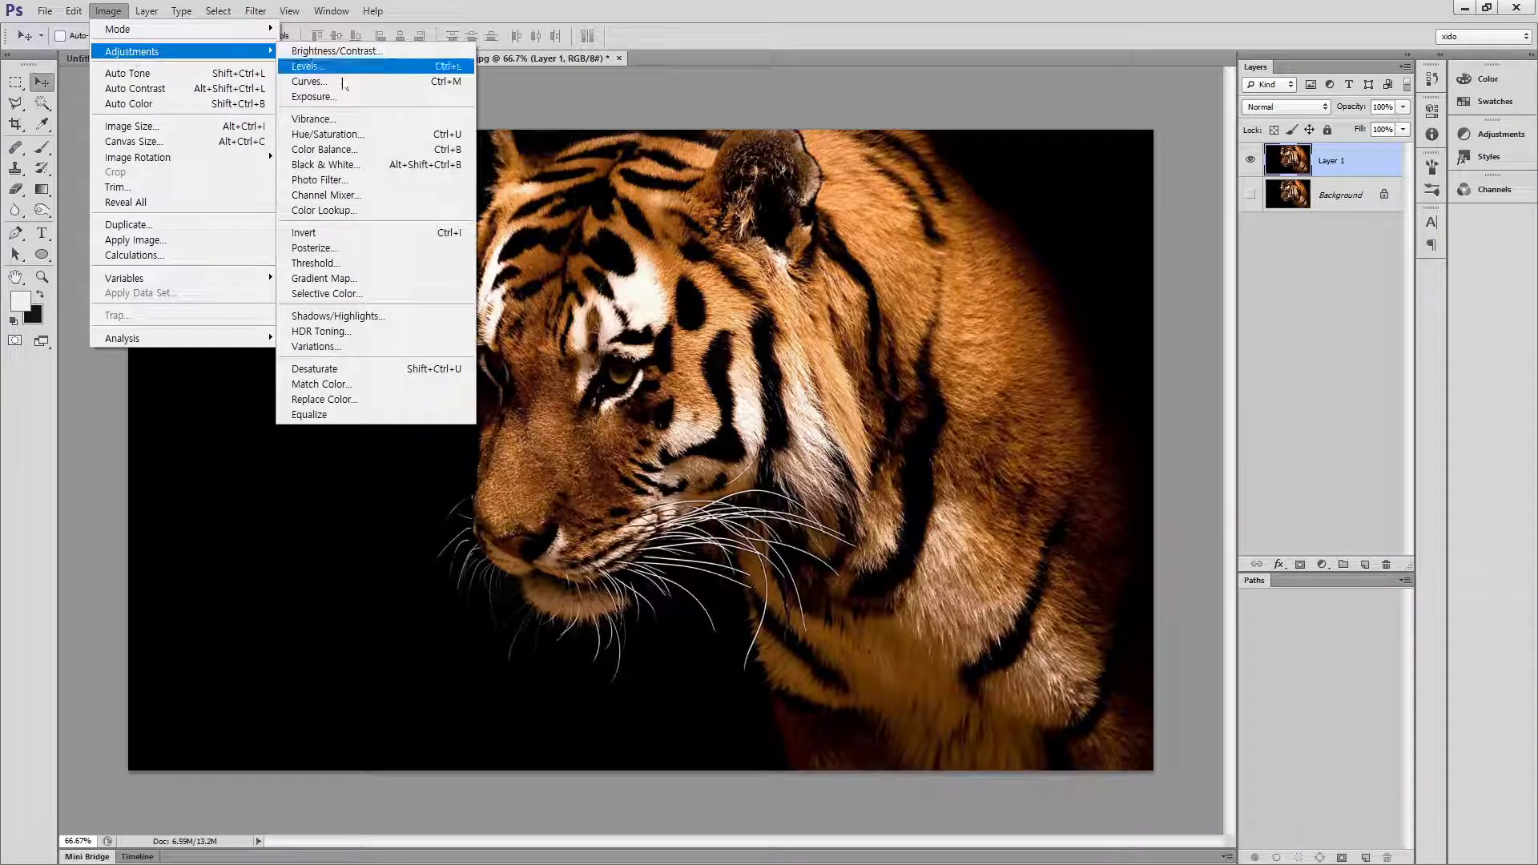
{"action": "left_click", "coordinate": [378, 136]}
{"action": "left_click_drag", "start_coordinate": [977, 318], "coordinate": [839, 346]}
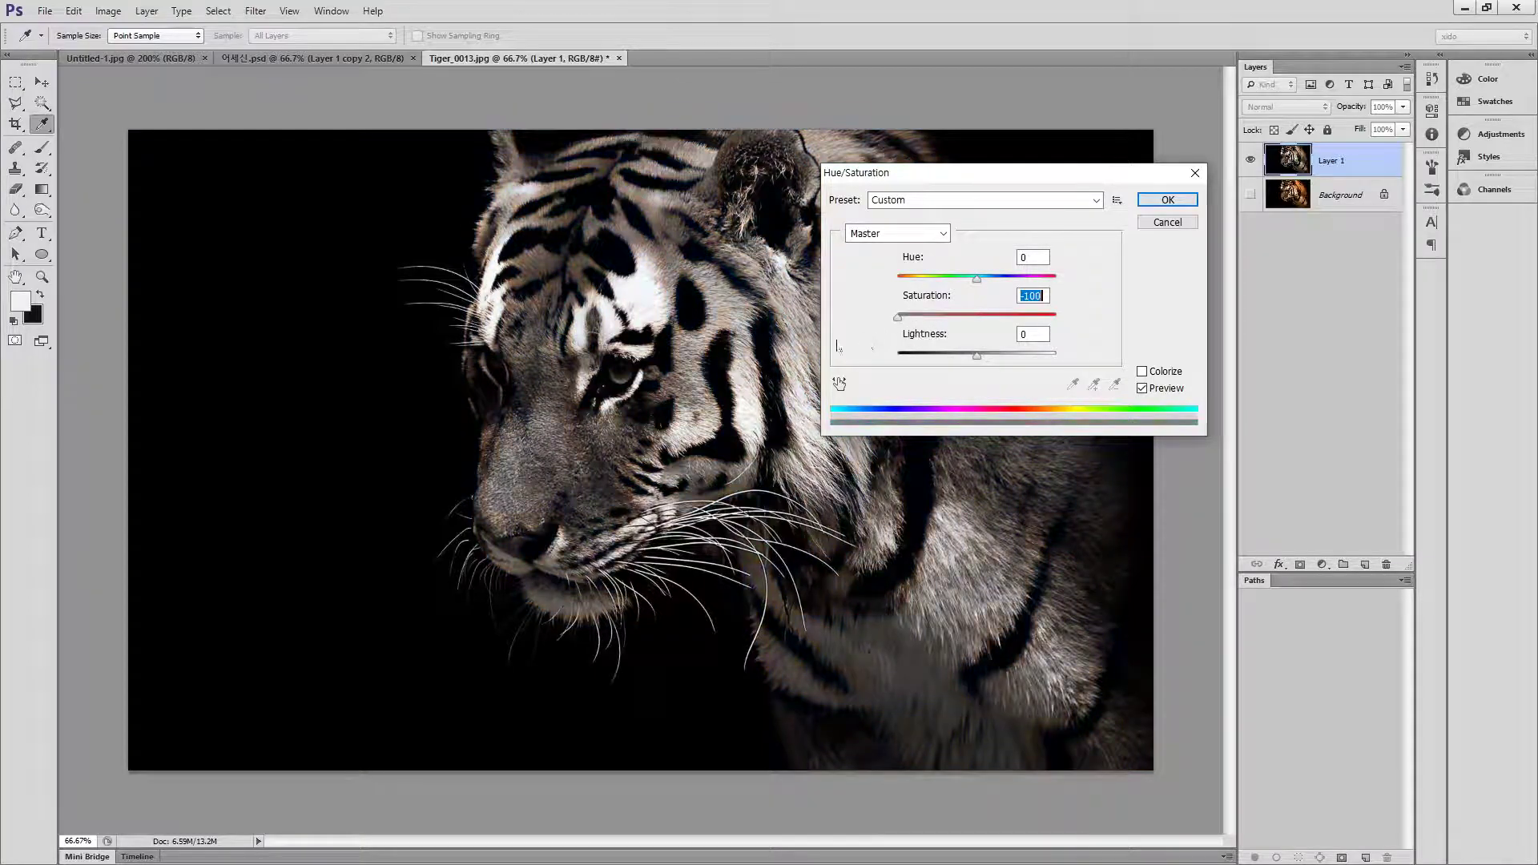
{"action": "left_click", "coordinate": [1145, 201]}
{"action": "key", "text": "v"}
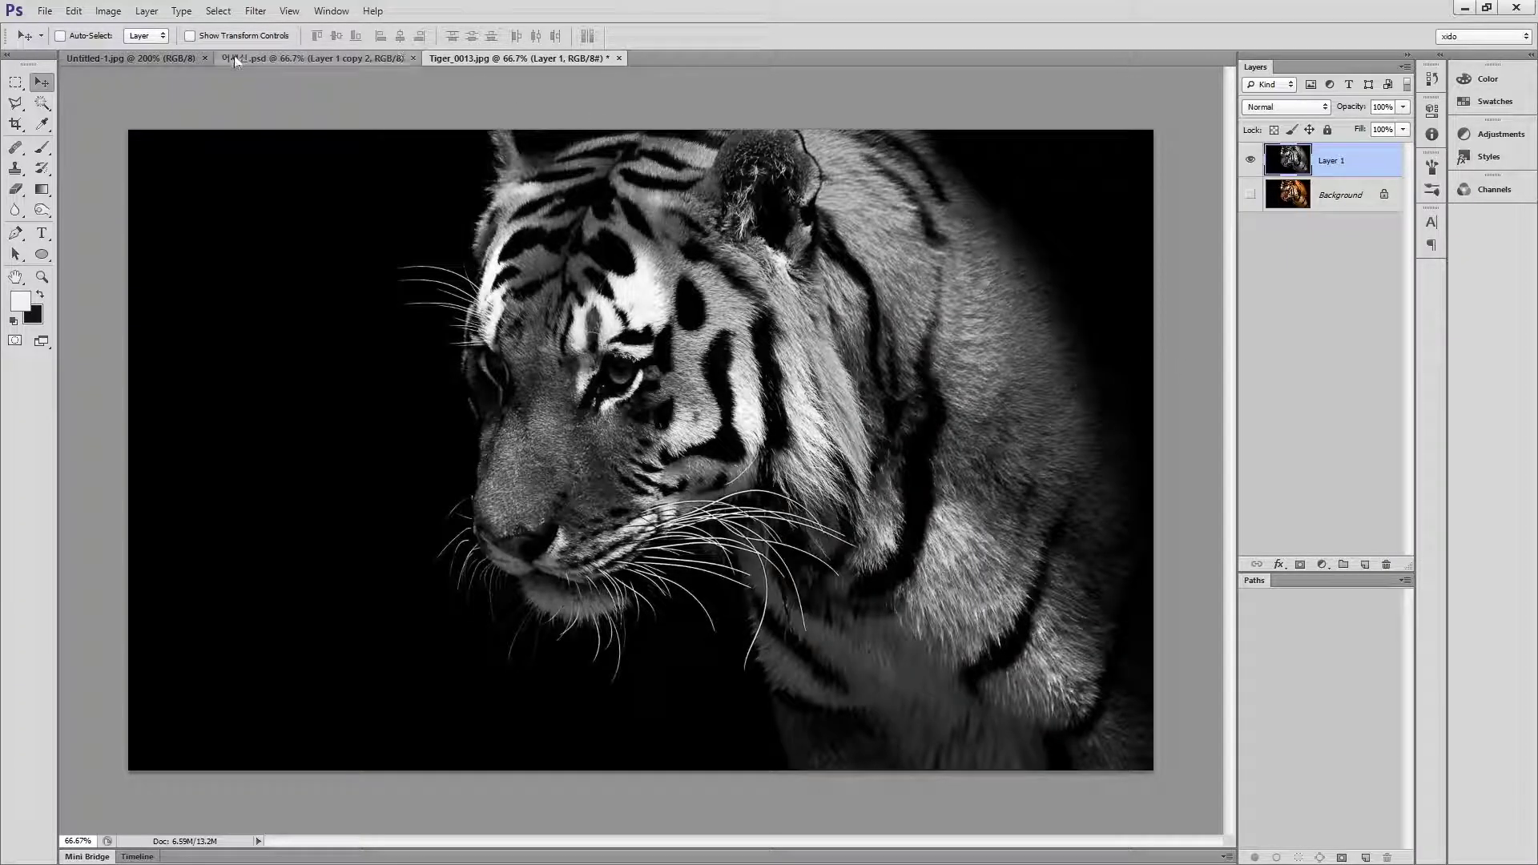
- Examine the tiger in the reference up close and place the black-and-white tiger layer over the right part of the assassin composite
{"action": "left_click", "coordinate": [169, 60]}
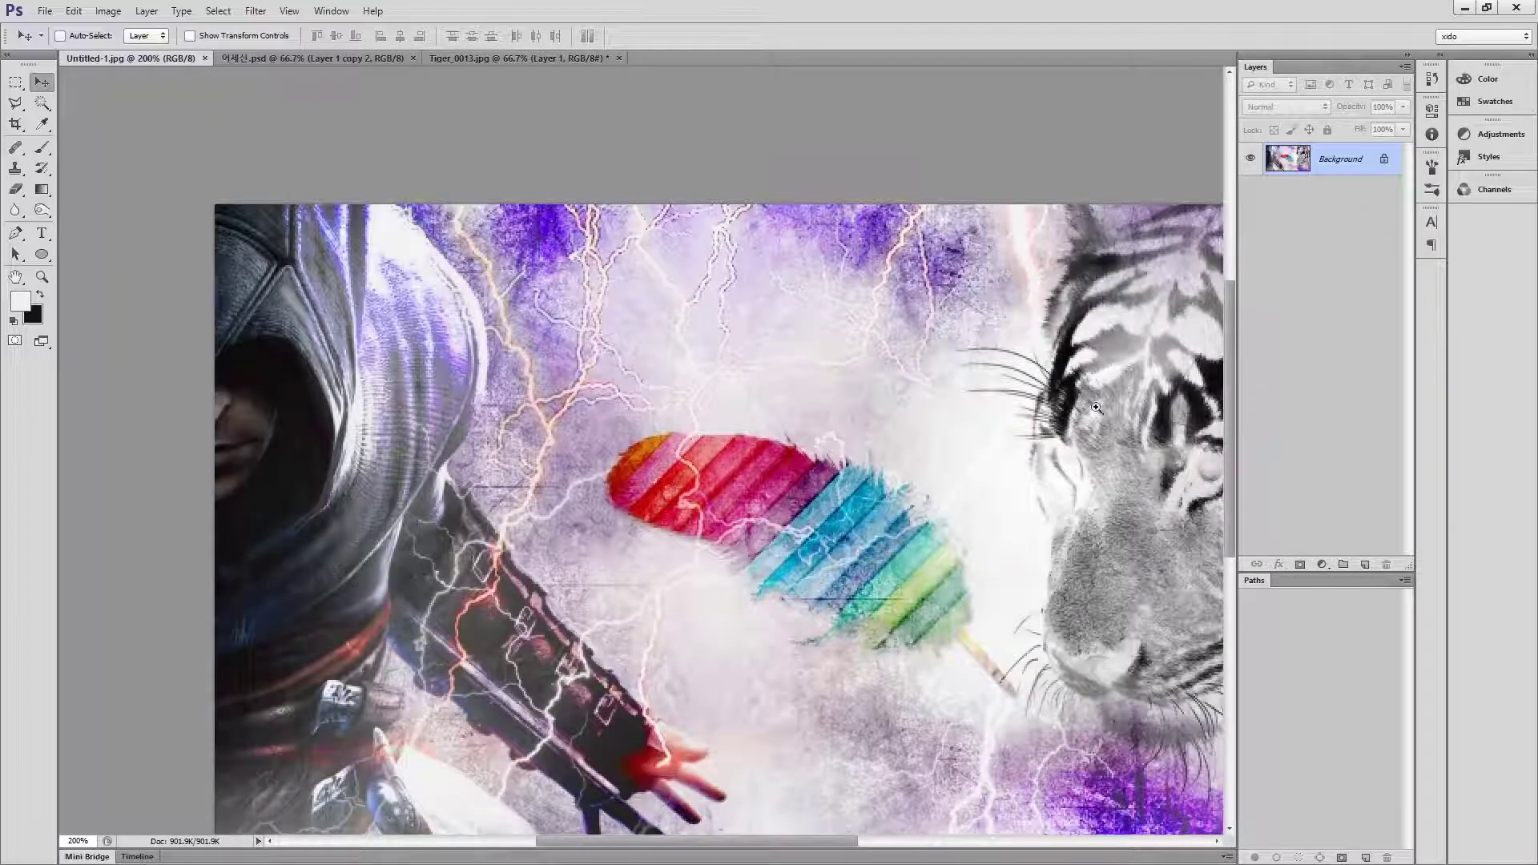
{"action": "scroll", "coordinate": [1119, 367], "scroll_direction": "up", "scroll_amount": 1}
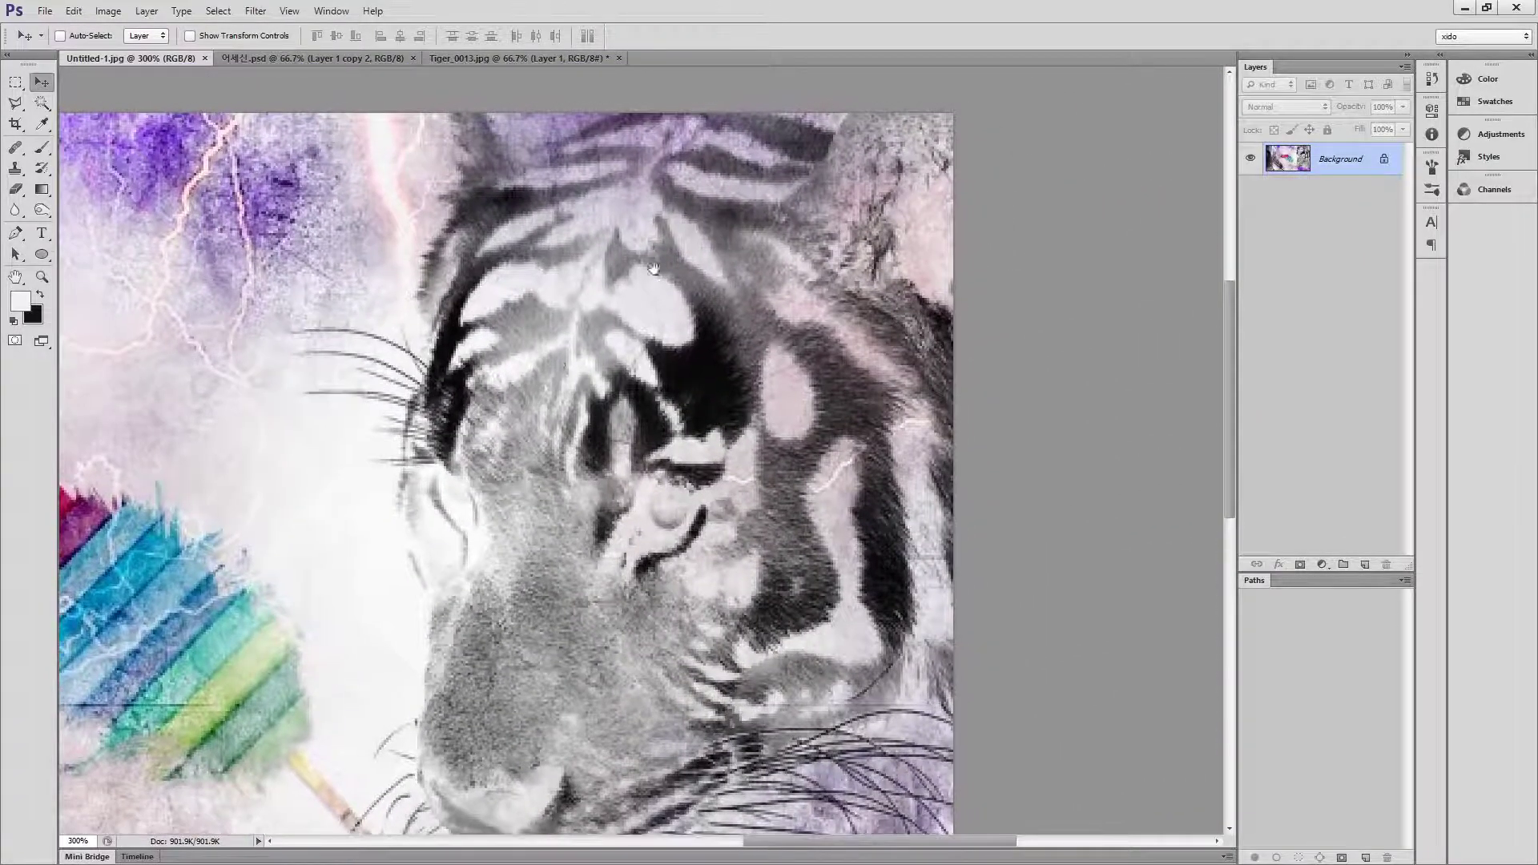
{"action": "left_click", "coordinate": [469, 61]}
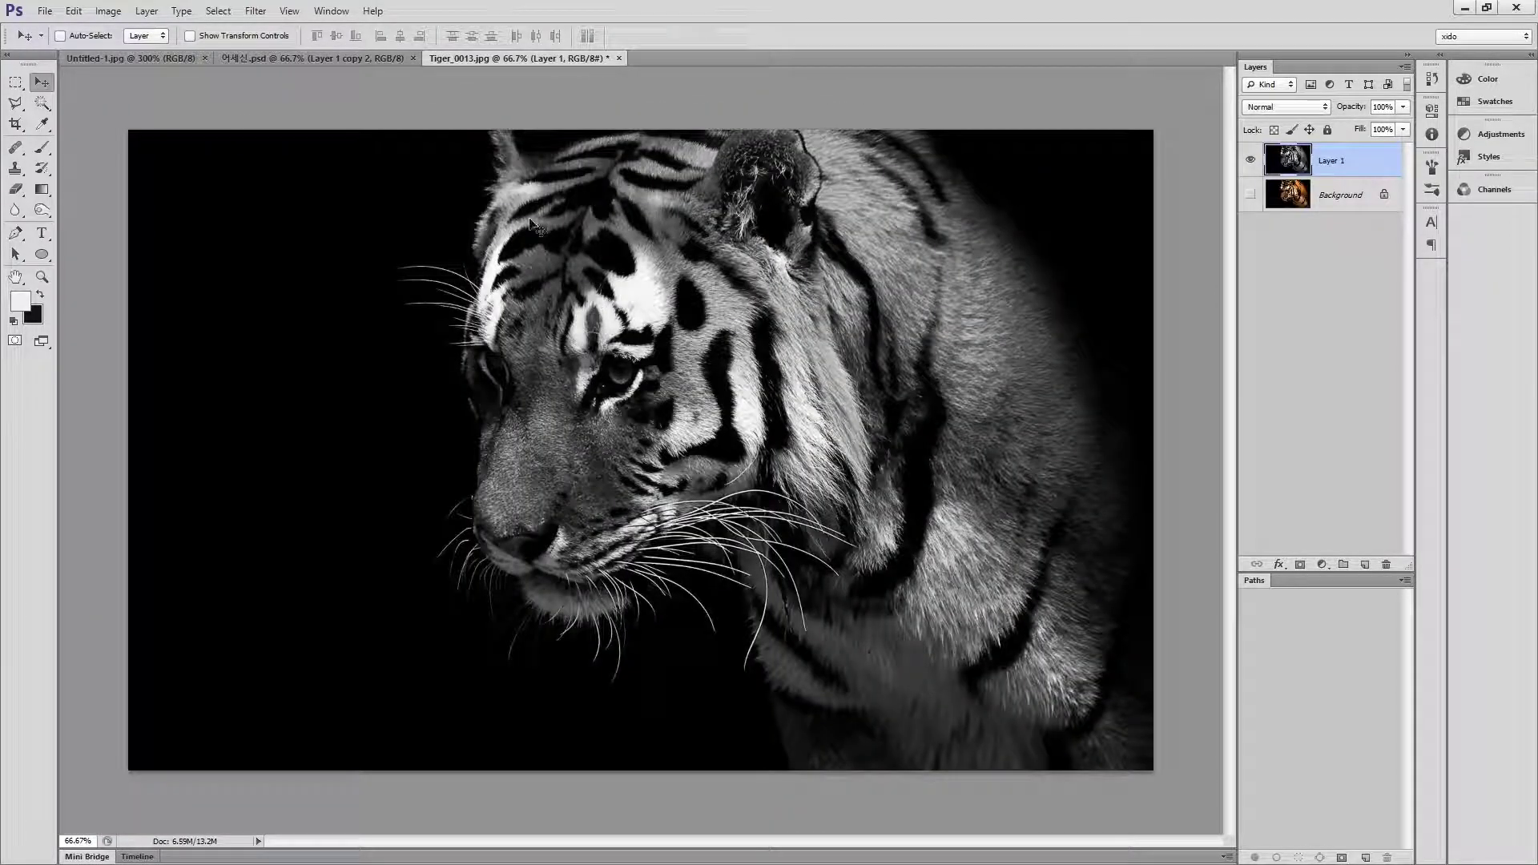
{"action": "left_click_drag", "start_coordinate": [504, 218], "coordinate": [800, 359]}
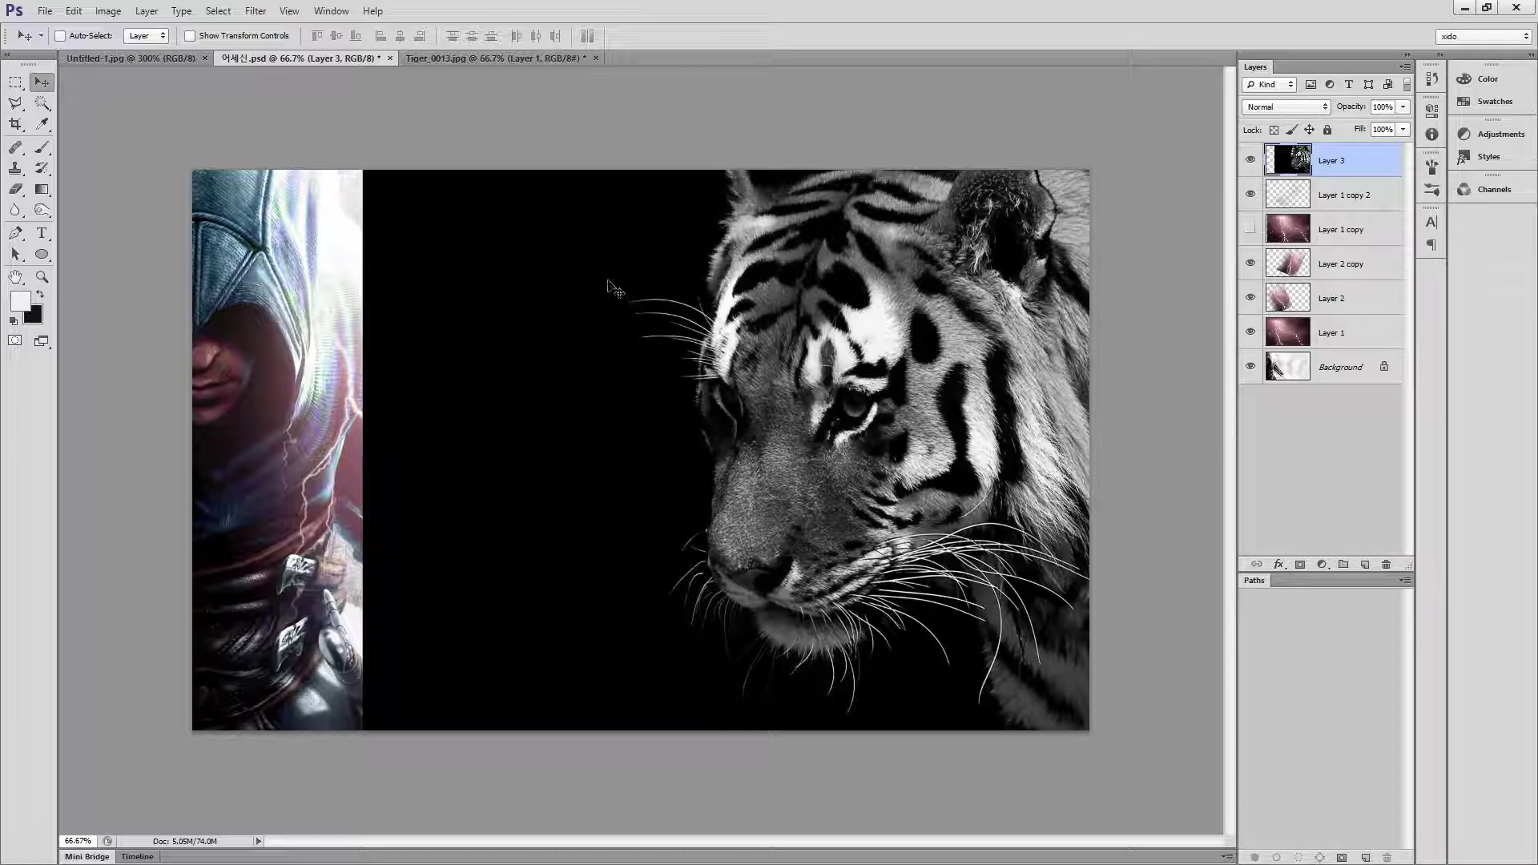
- Try successive blend modes on the tiger's Layer 3, including Color Burn and Screen, and set it to Overlay
{"action": "left_click", "coordinate": [1278, 108]}
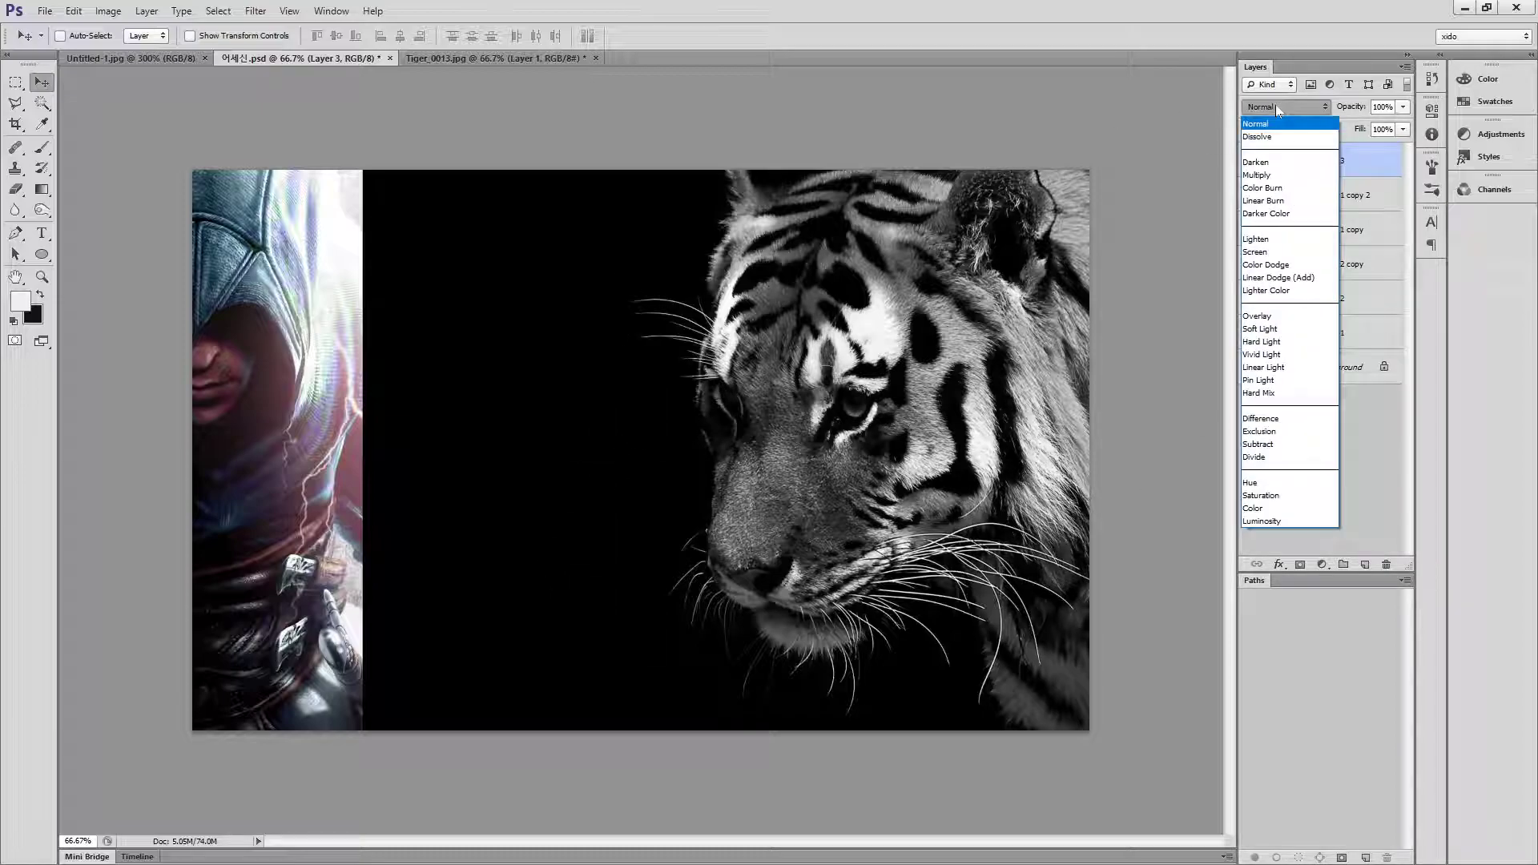
{"action": "left_click", "coordinate": [1288, 160]}
{"action": "key", "text": "Down"}
{"action": "key", "text": "Down"}
{"action": "key", "text": "Down"}
{"action": "key", "text": "Down"}
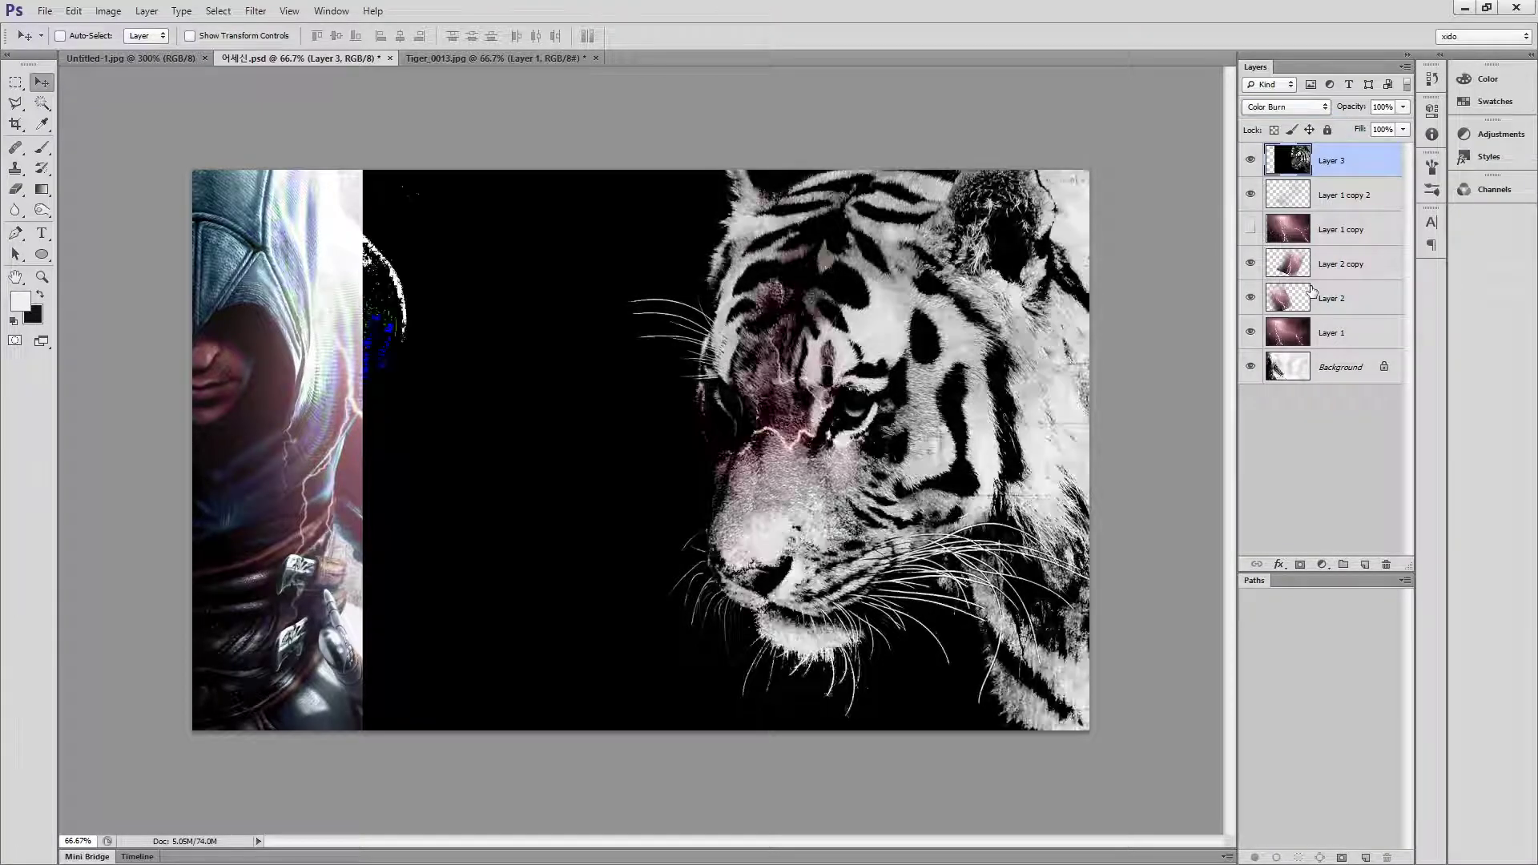
{"action": "key", "text": "Down"}
{"action": "key", "text": "Down"}
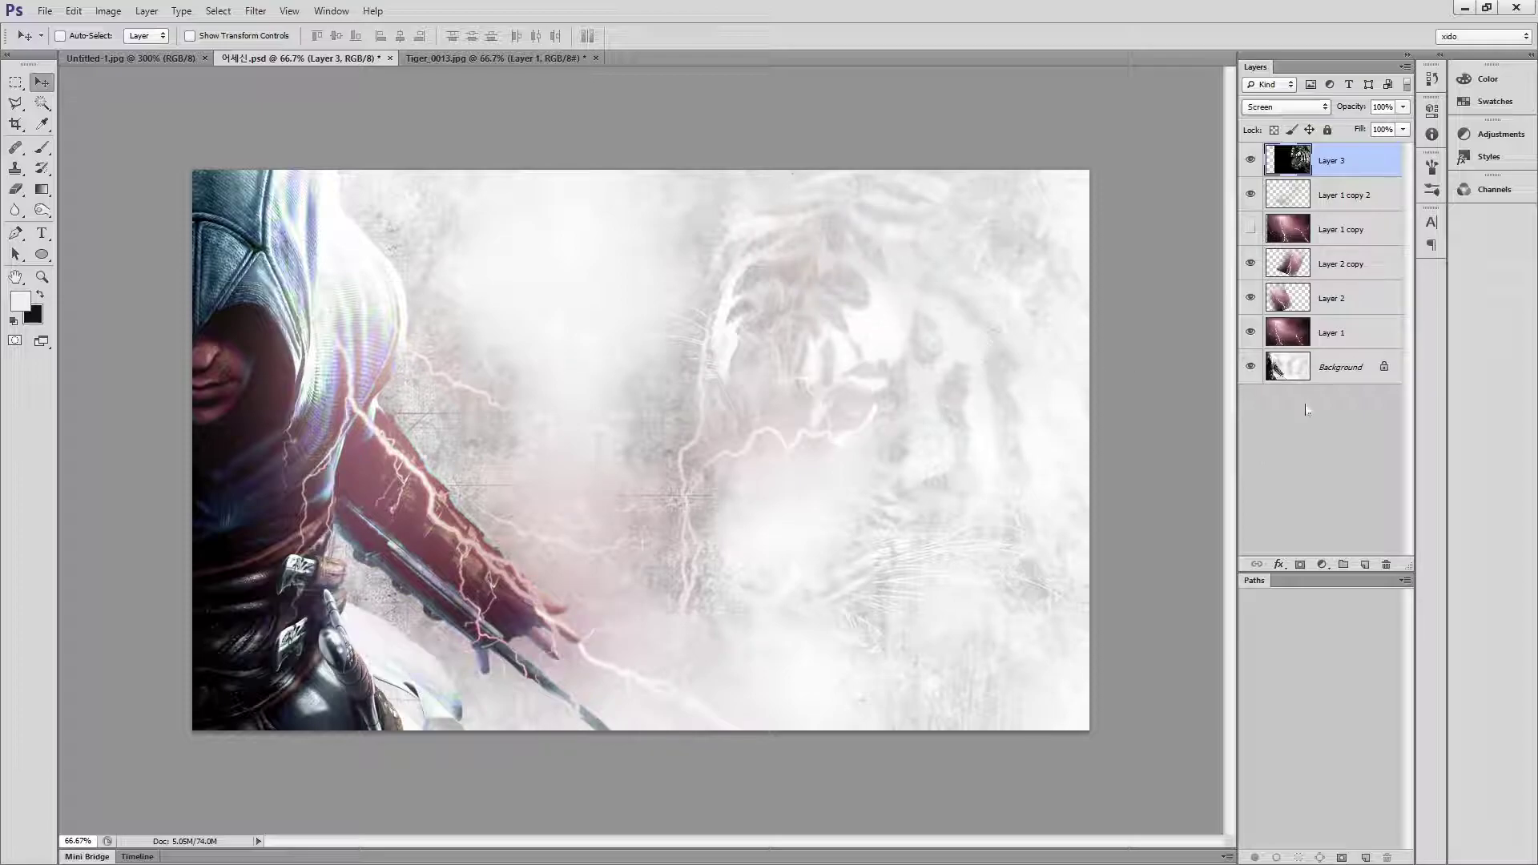
{"action": "key", "text": "Down"}
{"action": "key", "text": "Down"}
{"action": "key", "text": "Down"}
{"action": "key", "text": "Down"}
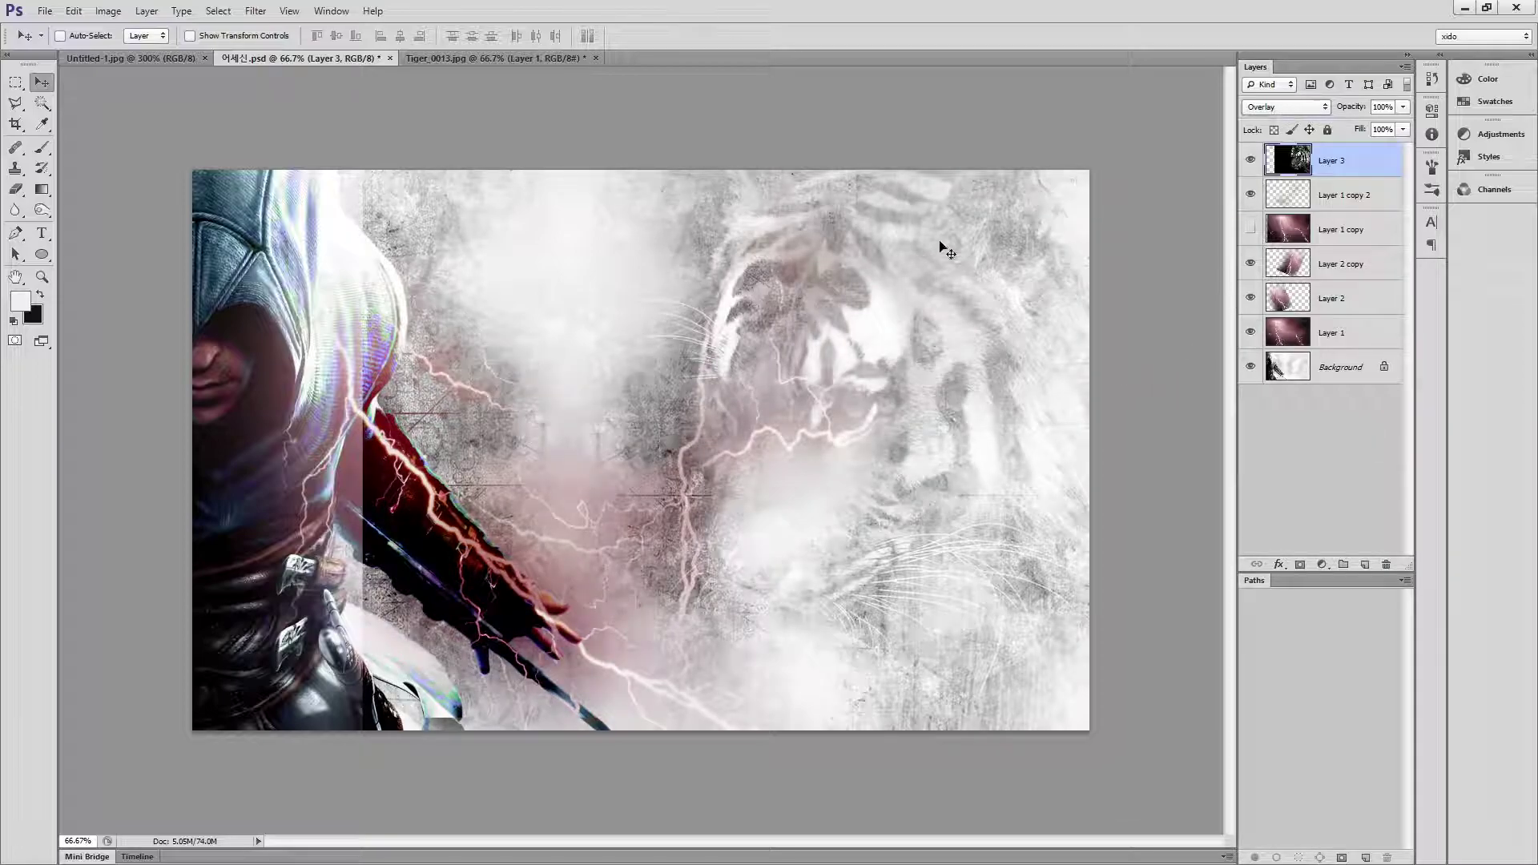
- Try successive blend modes on the tiger's Layer 3, including Soft Light, and set it to Difference
{"action": "key", "text": "Down"}
{"action": "key", "text": "Down"}
{"action": "key", "text": "Down"}
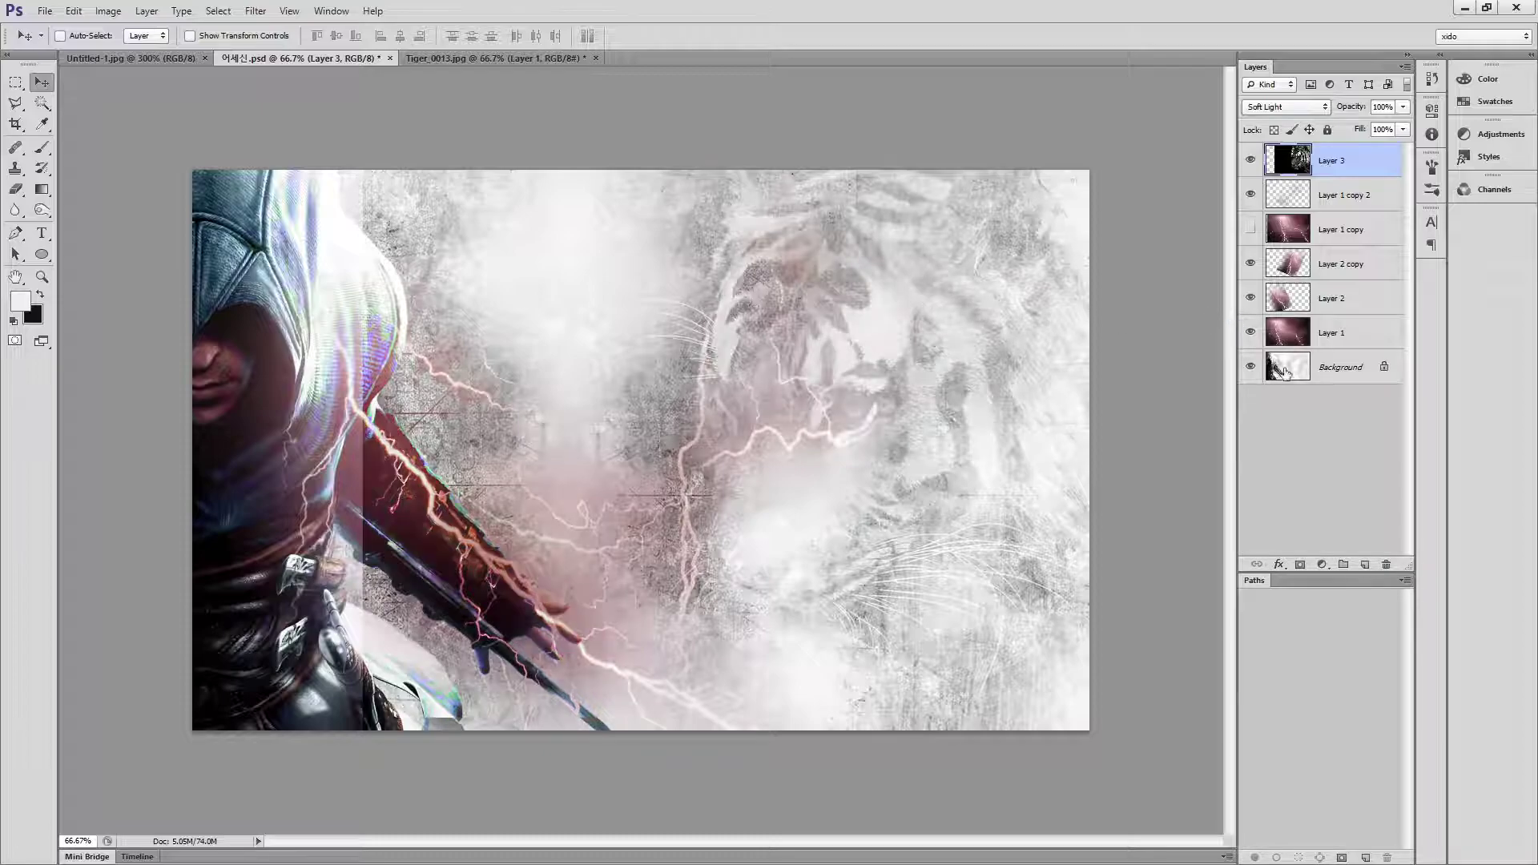
{"action": "key", "text": "Down"}
{"action": "key", "text": "Down"}
{"action": "key", "text": "Down"}
{"action": "key", "text": "Down"}
{"action": "key", "text": "Down"}
{"action": "key", "text": "Up"}
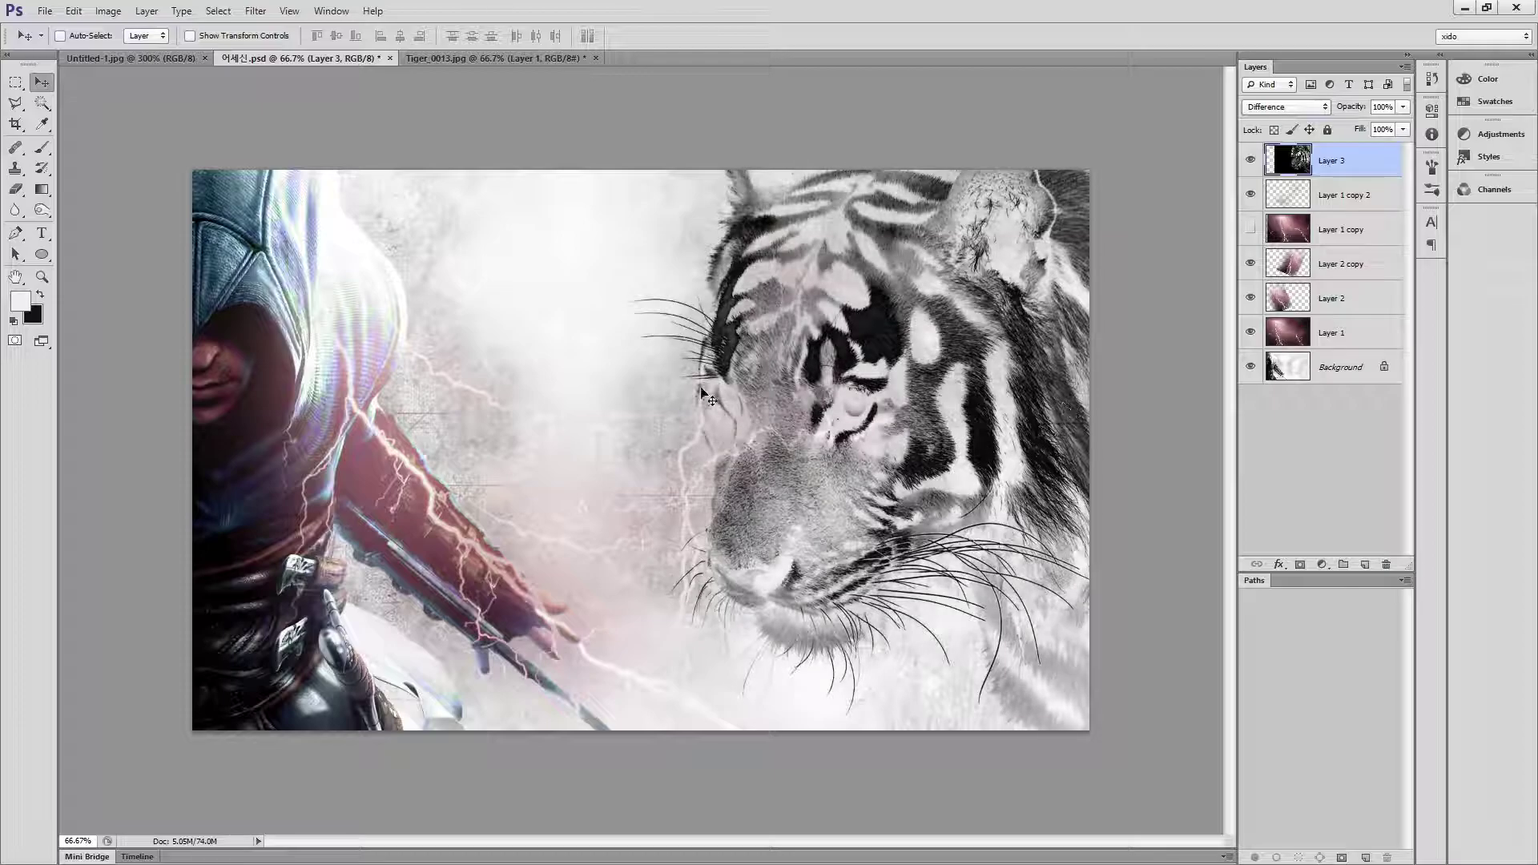
{"action": "left_click", "coordinate": [1283, 108]}
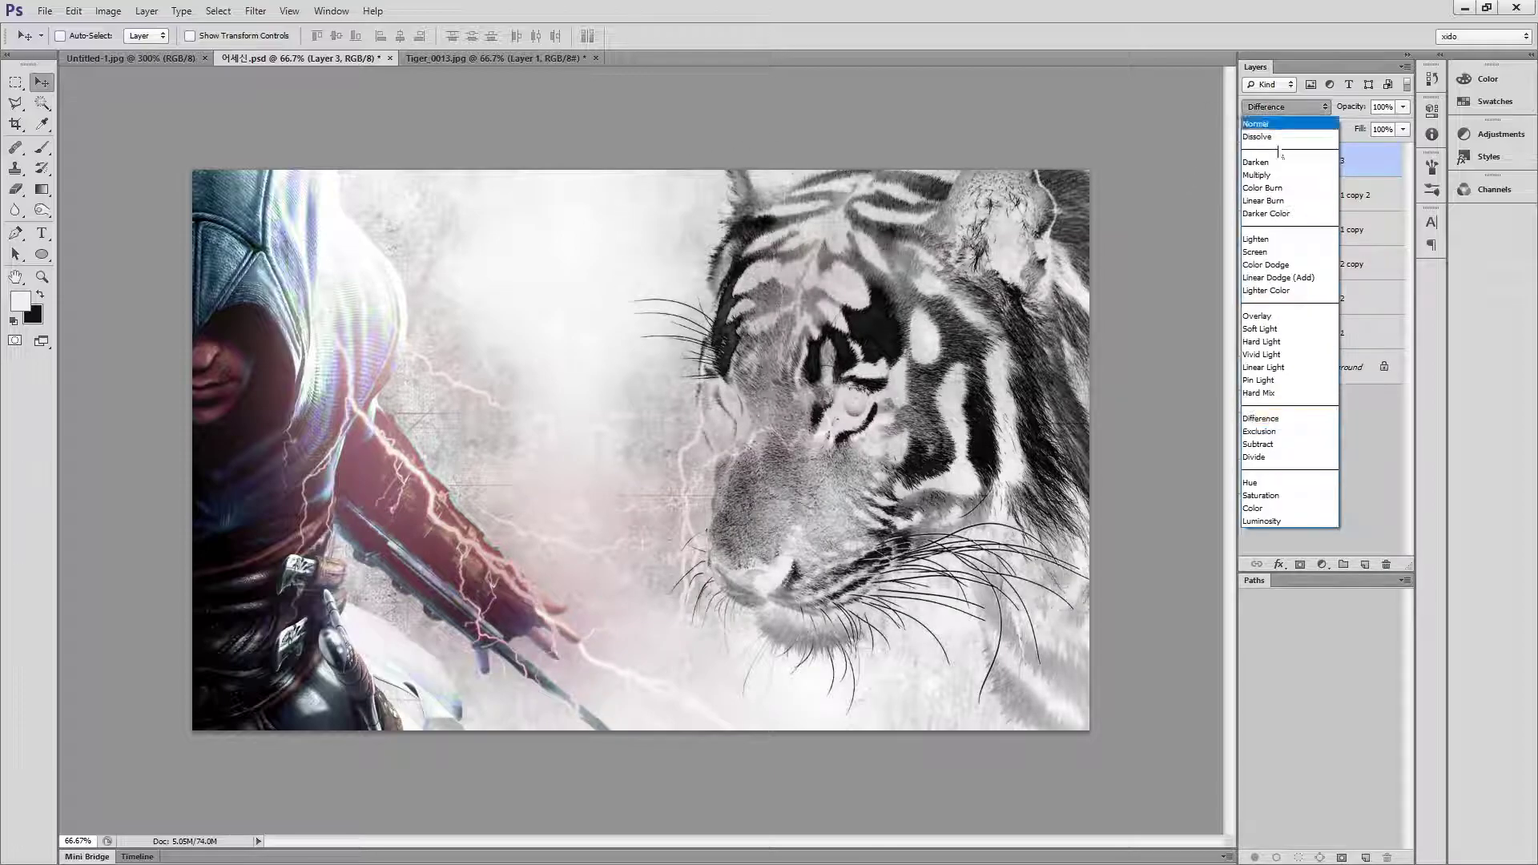
{"action": "left_click", "coordinate": [1377, 459]}
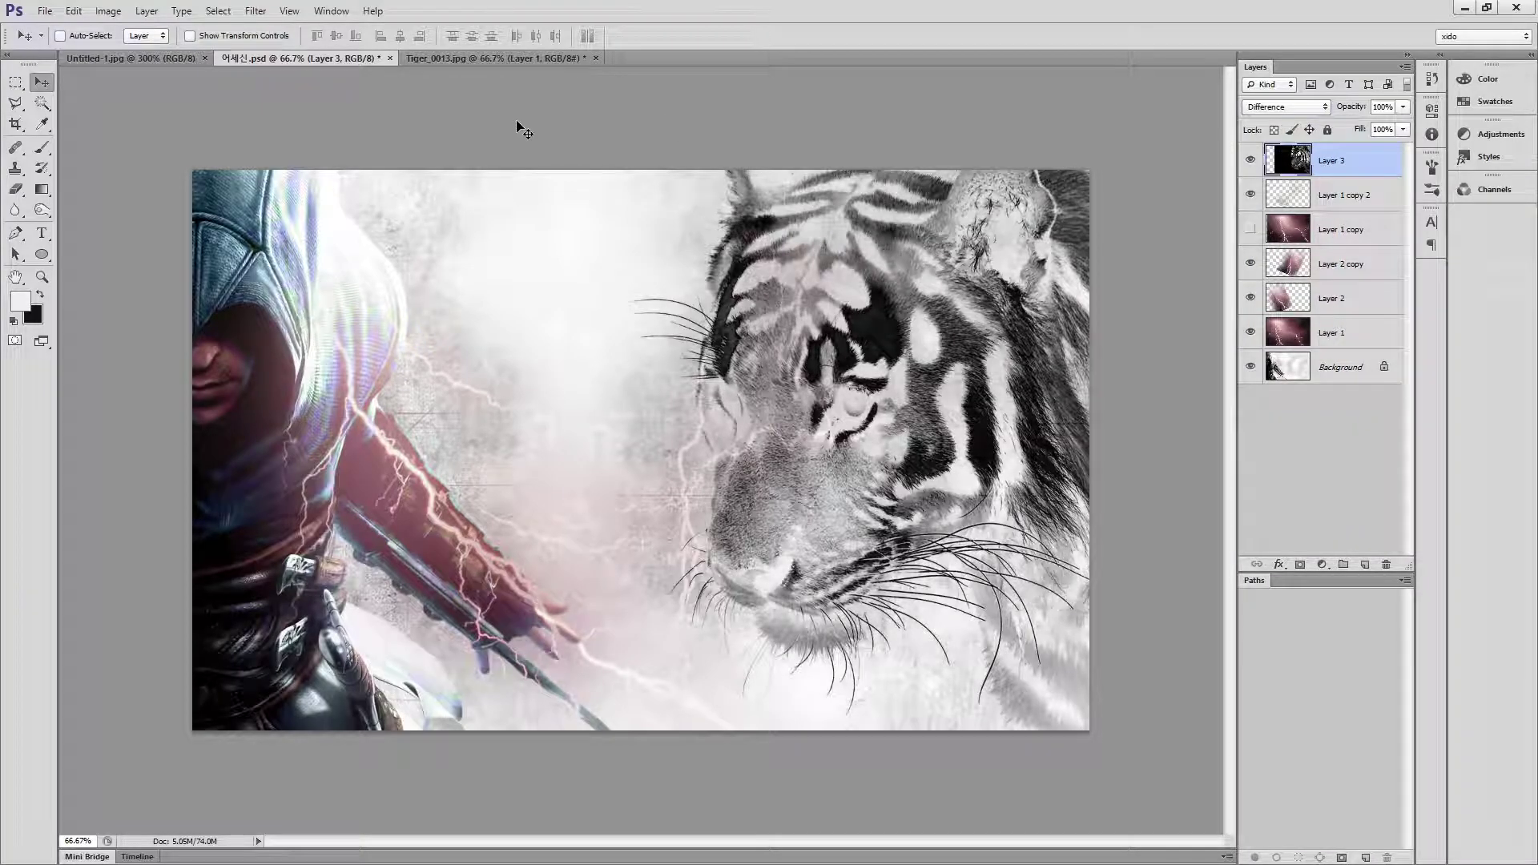
- Check the tiger's placement in the reference and shift the composite's tiger layer slightly right and up
{"action": "left_click", "coordinate": [123, 56]}
{"action": "left_click", "coordinate": [309, 58]}
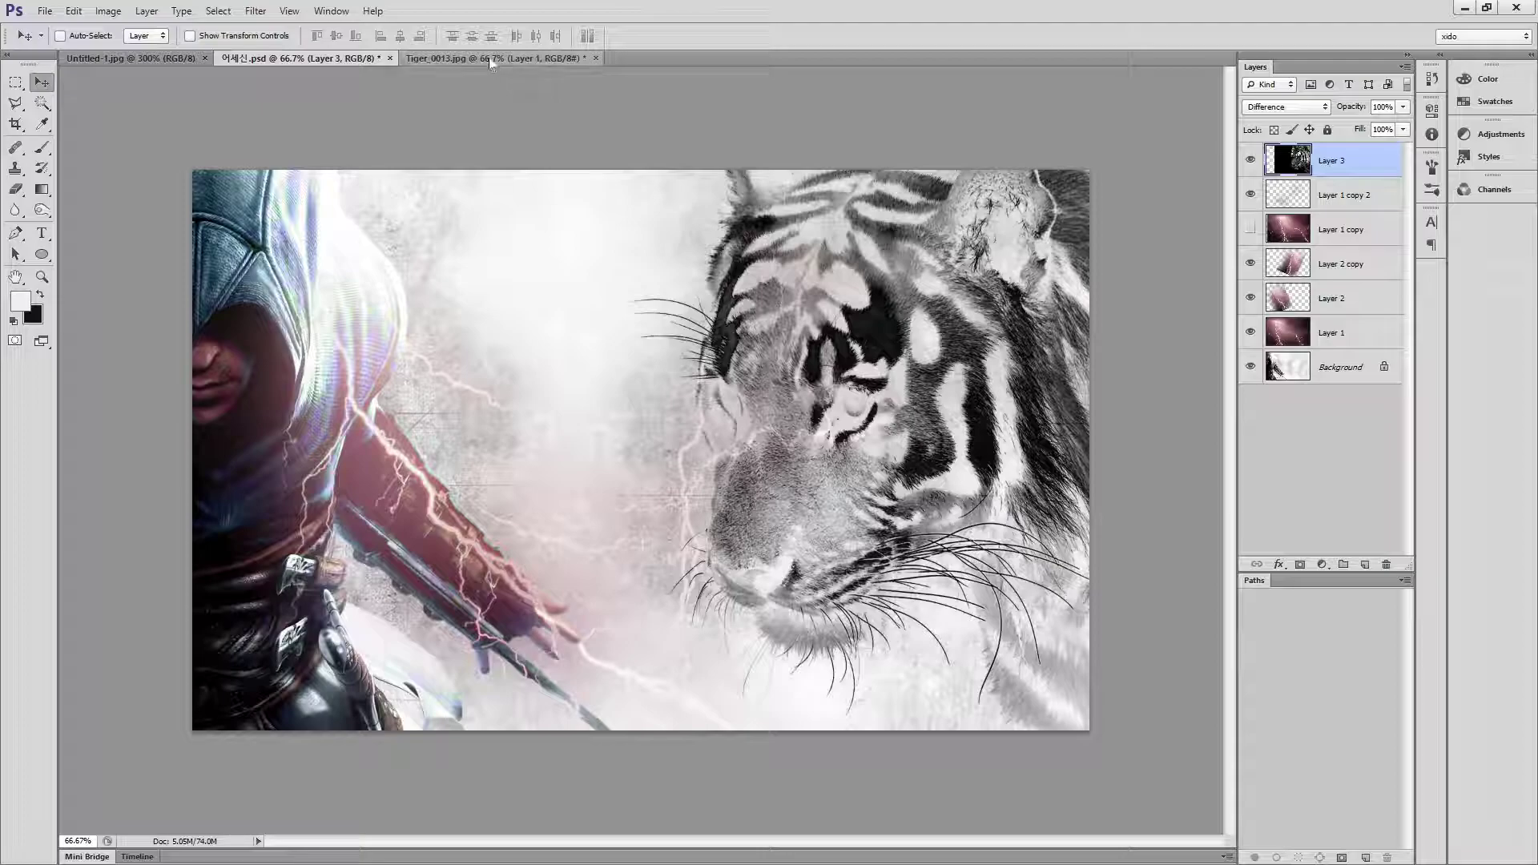
{"action": "left_click_drag", "start_coordinate": [921, 383], "coordinate": [972, 368]}
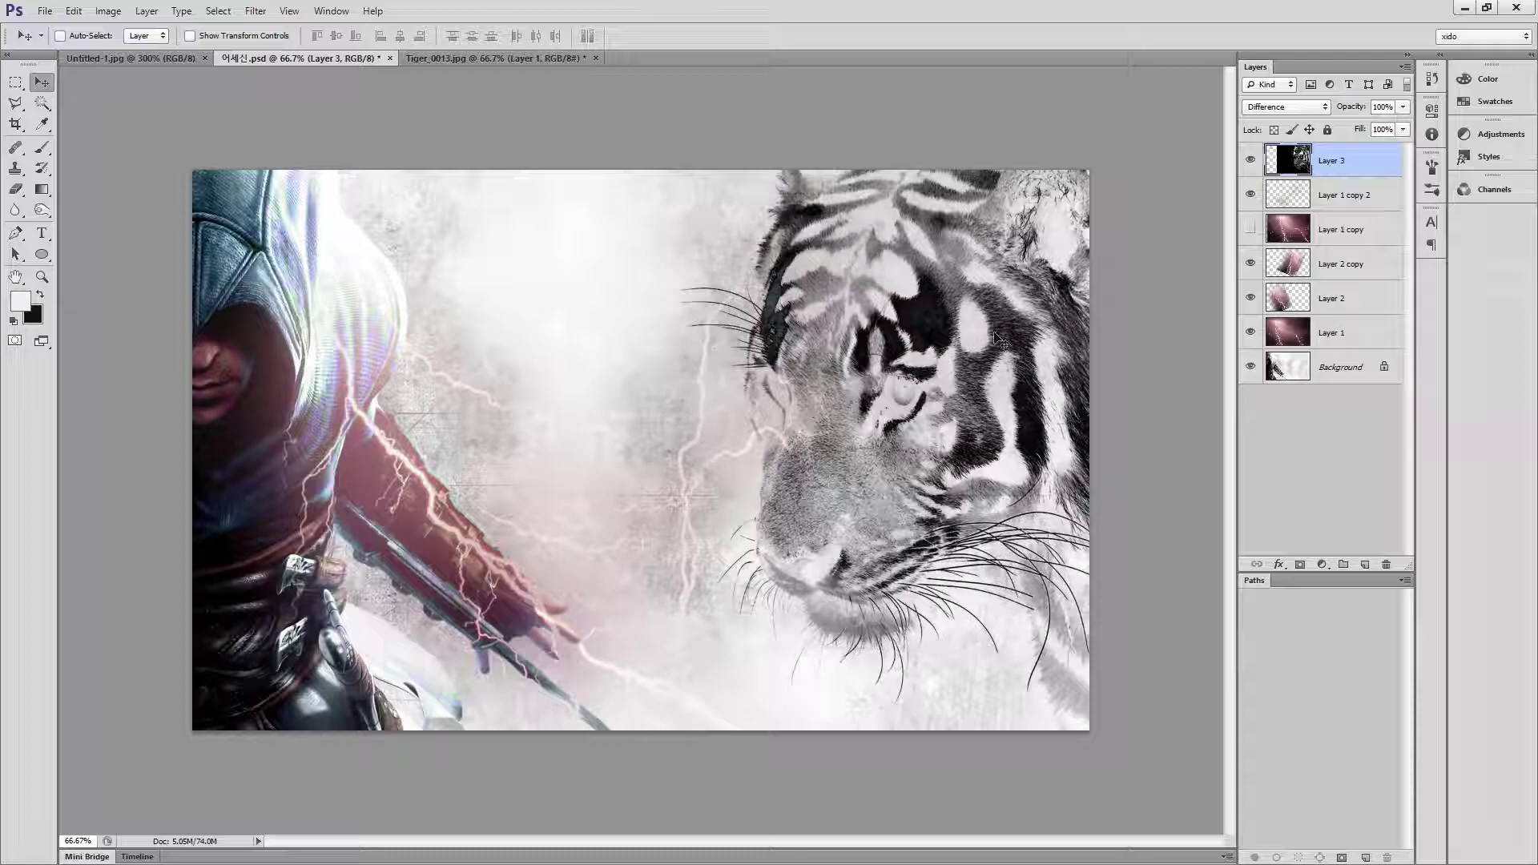
- Compare Difference, Subtract and their neighbouring blend modes on the tiger's Layer 3 and set it to Exclusion
{"action": "left_click", "coordinate": [1278, 107]}
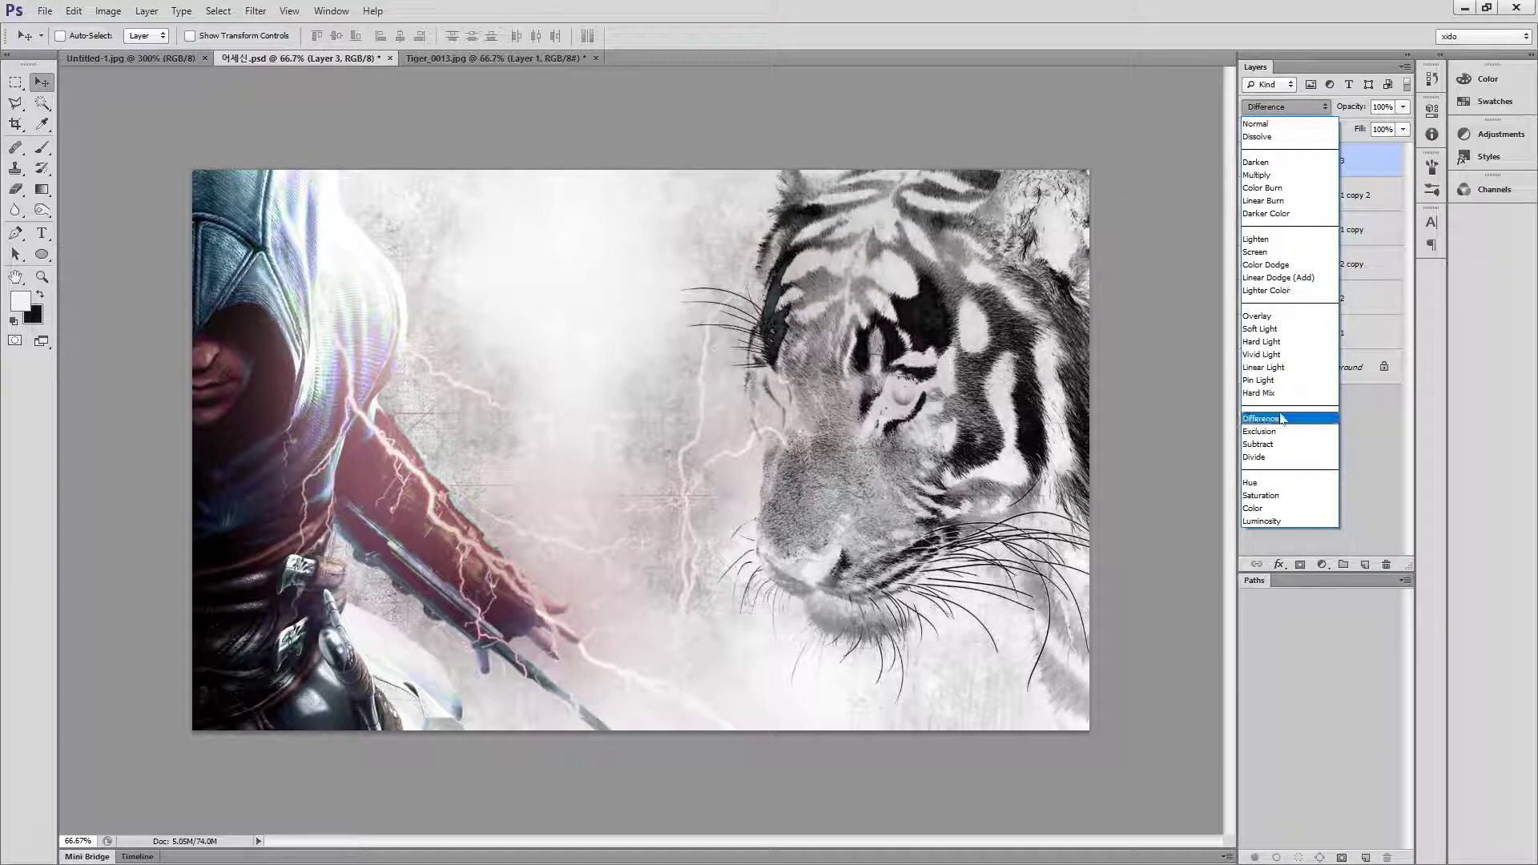
{"action": "left_click", "coordinate": [1310, 427]}
{"action": "key", "text": "shift+plus"}
{"action": "key", "text": "shift+plus"}
{"action": "key", "text": "shift+plus"}
{"action": "key", "text": "shift+plus"}
{"action": "key", "text": "shift+minus"}
{"action": "key", "text": "shift+minus"}
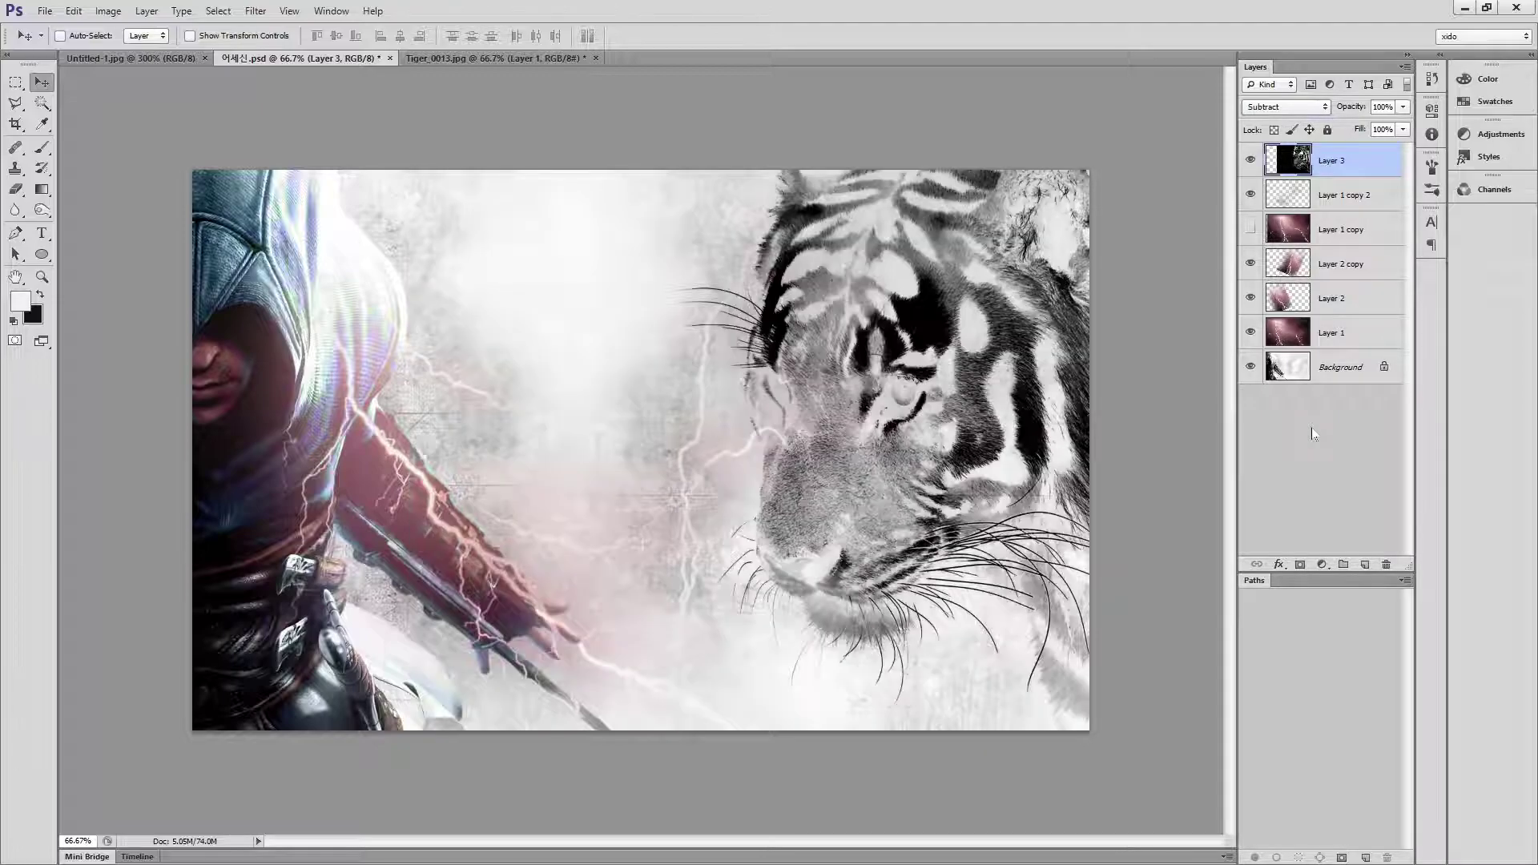
{"action": "key", "text": "shift+minus"}
{"action": "key", "text": "shift+plus"}
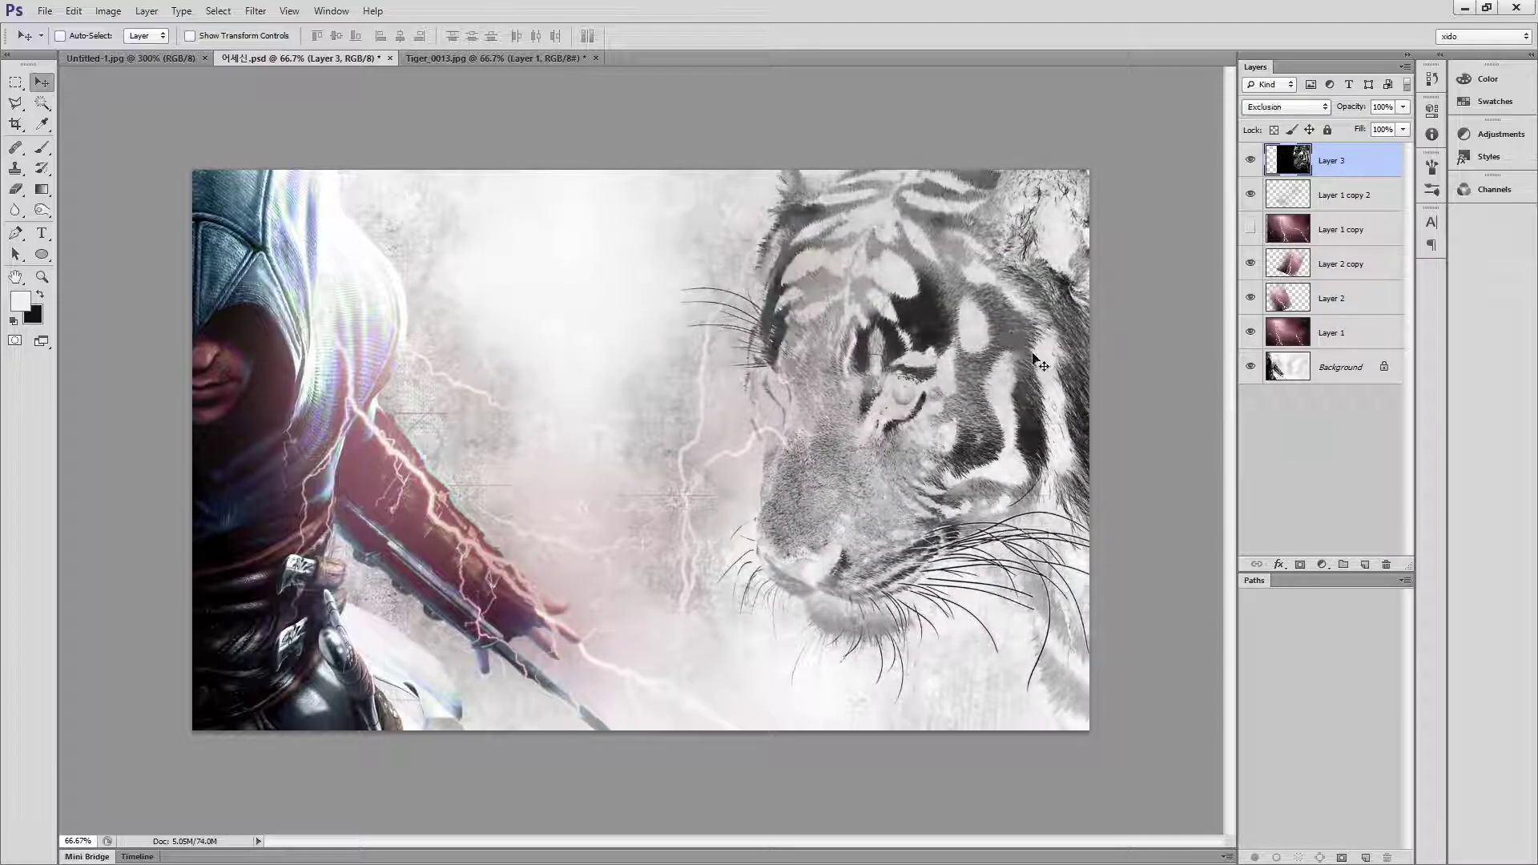
{"action": "key", "text": "shift+plus"}
{"action": "key", "text": "shift+minus"}
- Scale the tiger layer down with Free Transform and reposition it so the whole head fits against the canvas's right edge
{"action": "key", "text": "ctrl+t"}
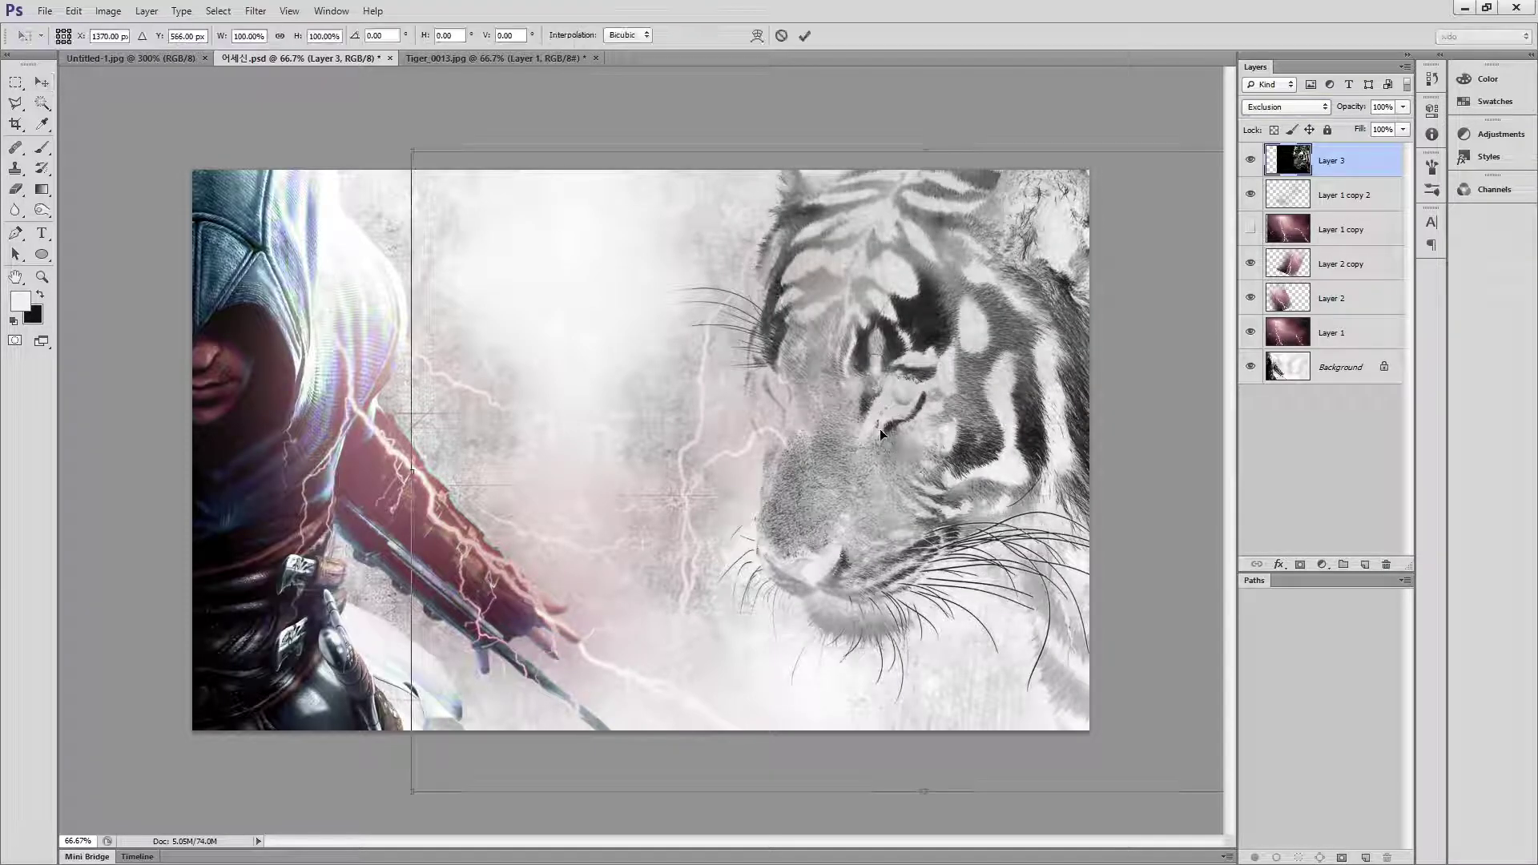
{"action": "key", "text": "ctrl+minus"}
{"action": "left_click_drag", "start_coordinate": [469, 705], "coordinate": [540, 687]}
{"action": "mouse_move", "coordinate": [787, 538]}
{"action": "left_mouse_down"}
{"action": "mouse_move", "coordinate": [723, 546]}
{"action": "mouse_move", "coordinate": [792, 543]}
{"action": "left_mouse_up"}
{"action": "key", "text": "Return"}
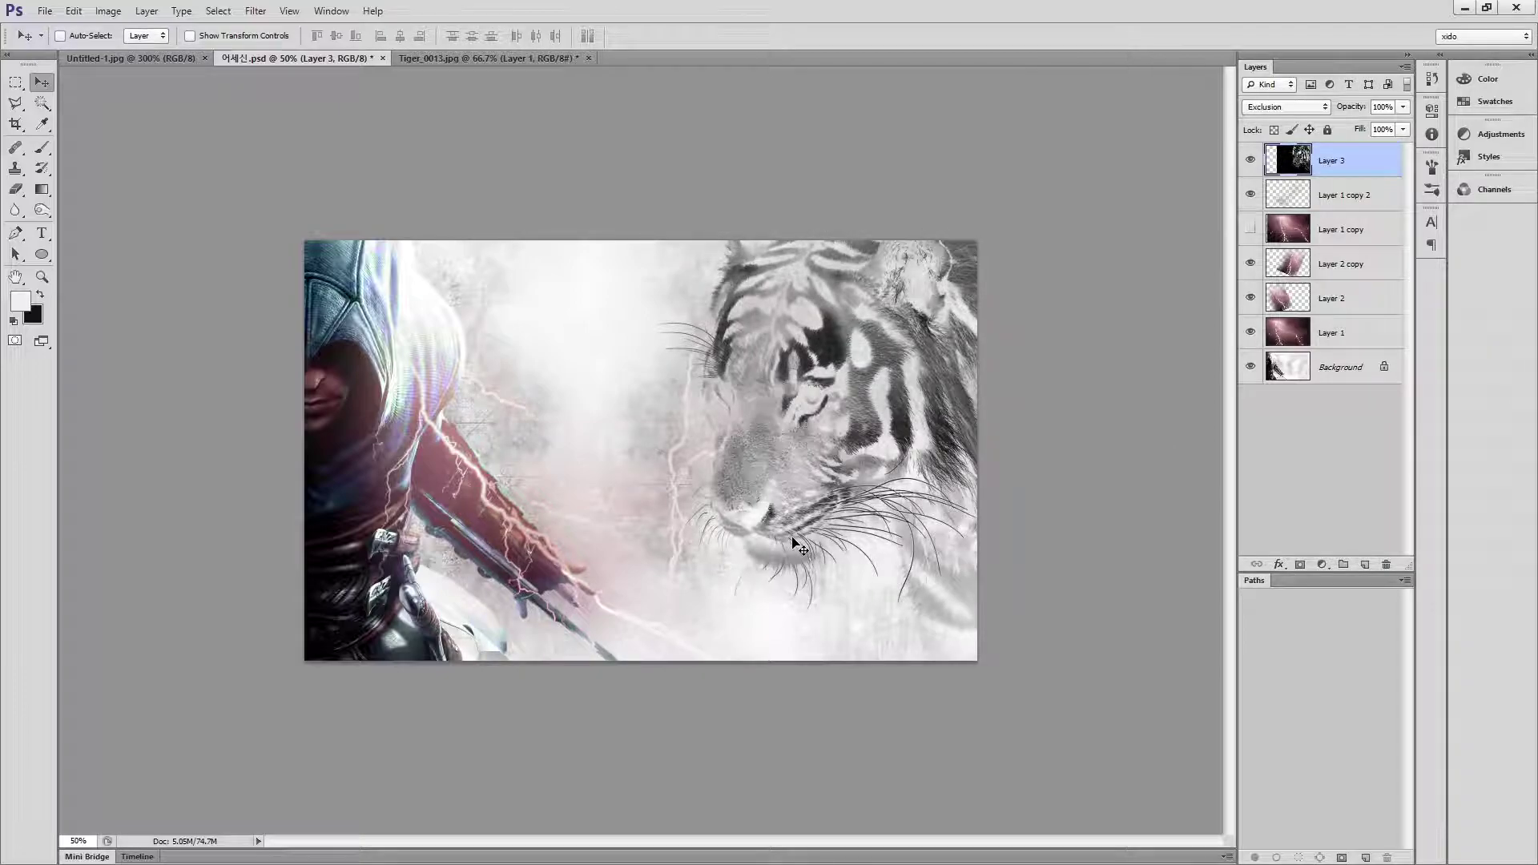
{"action": "mouse_move", "coordinate": [1339, 170]}
{"action": "left_mouse_down"}
{"action": "mouse_move", "coordinate": [1379, 315]}
{"action": "mouse_move", "coordinate": [1348, 159]}
{"action": "left_mouse_up"}
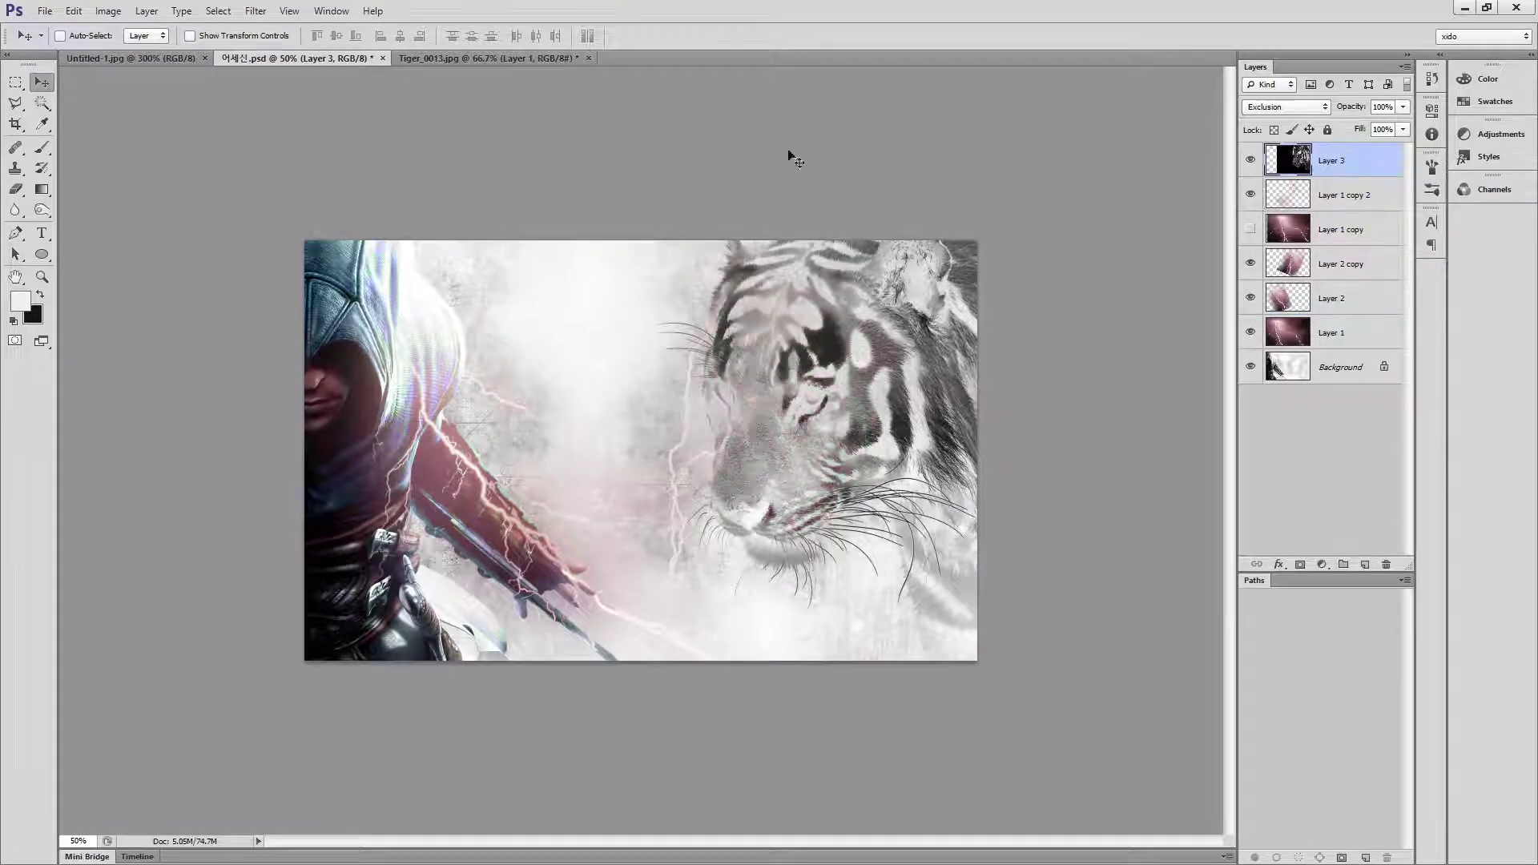
- Examine the tiger's muzzle, whiskers and lower edge in the reference up close for comparison with the composite
{"action": "left_click", "coordinate": [129, 58]}
{"action": "key", "text": "ctrl+1"}
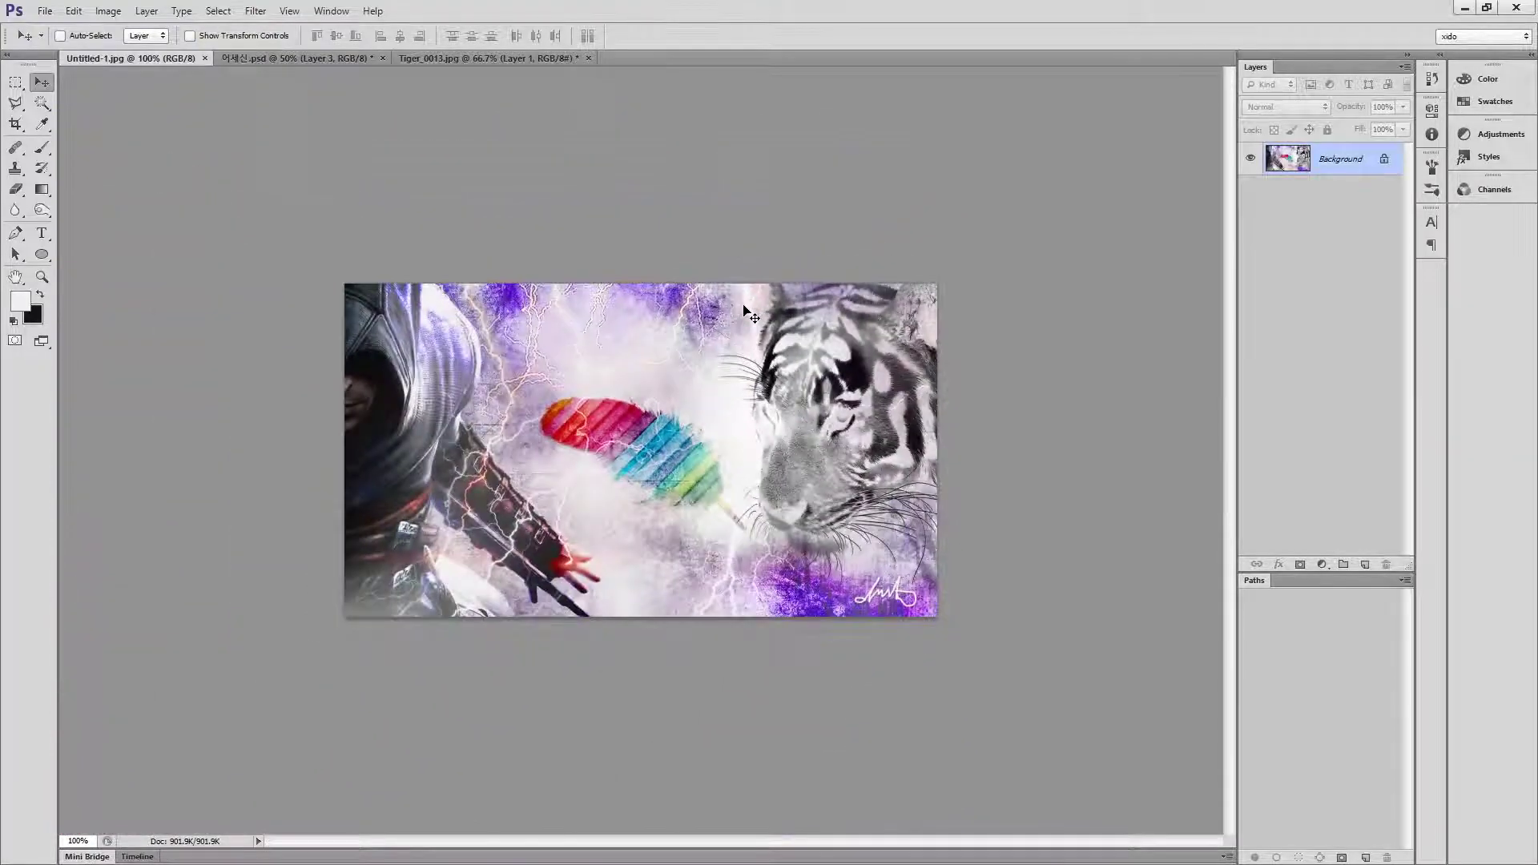
{"action": "left_click", "coordinate": [883, 570]}
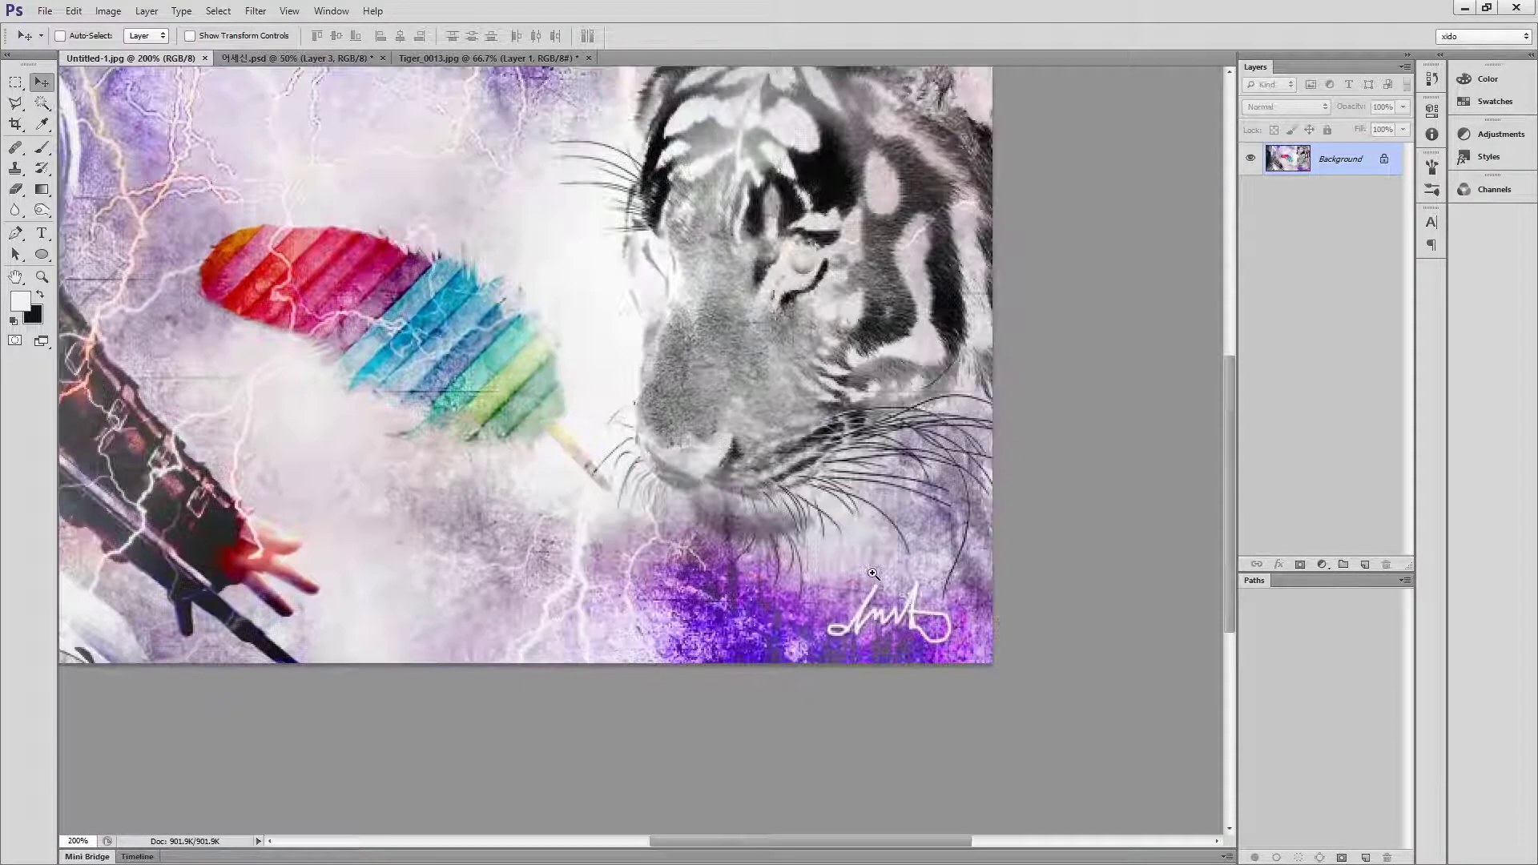
{"action": "left_click", "coordinate": [295, 60]}
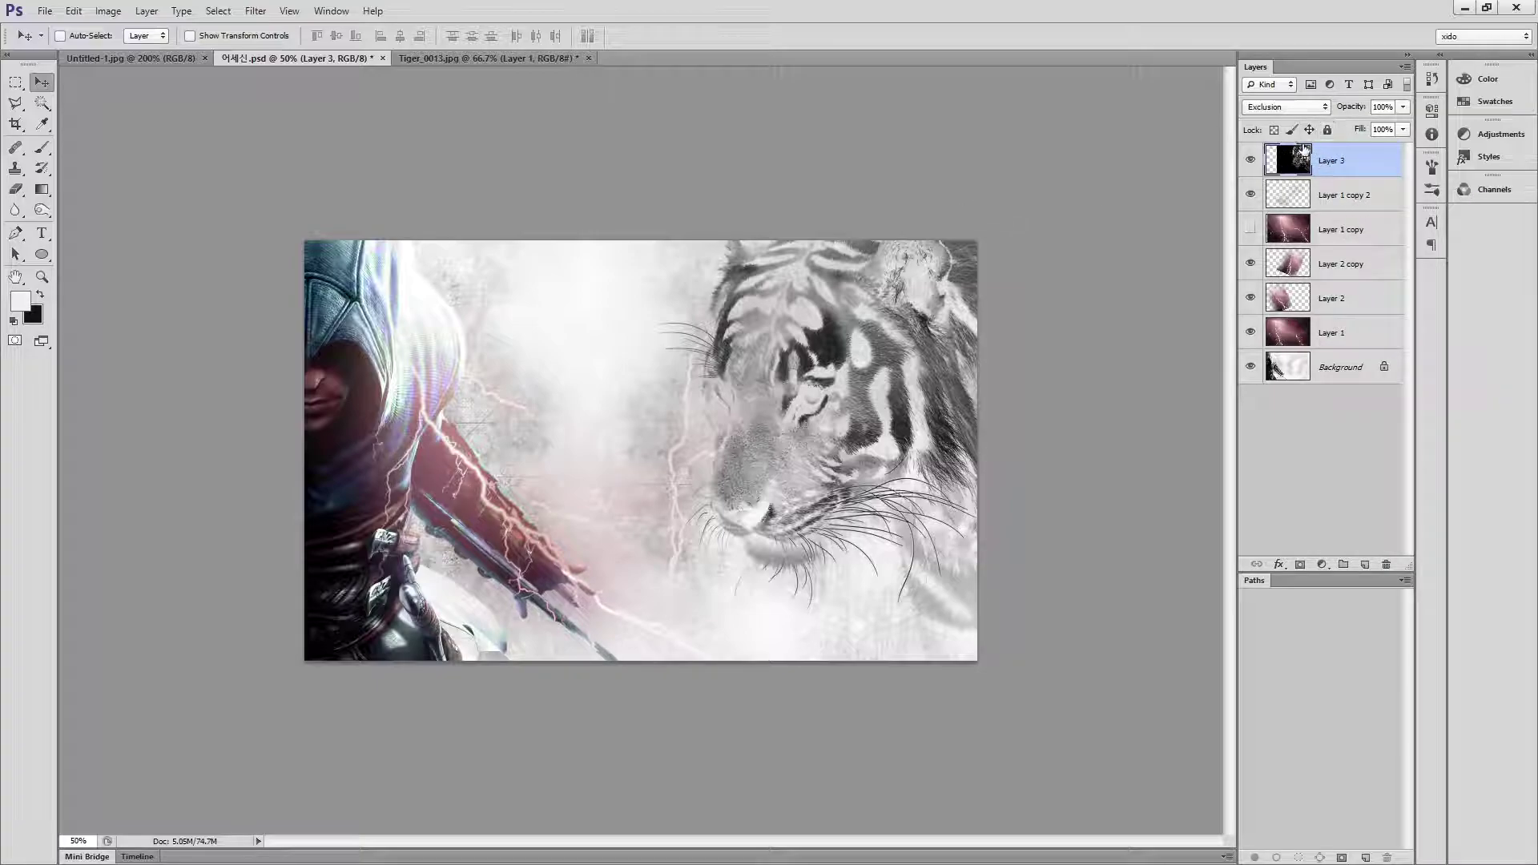
- Keep Layer 3 selected in the assassin composite and close the Tiger_0013.jpg document
{"action": "left_click", "coordinate": [1355, 473]}
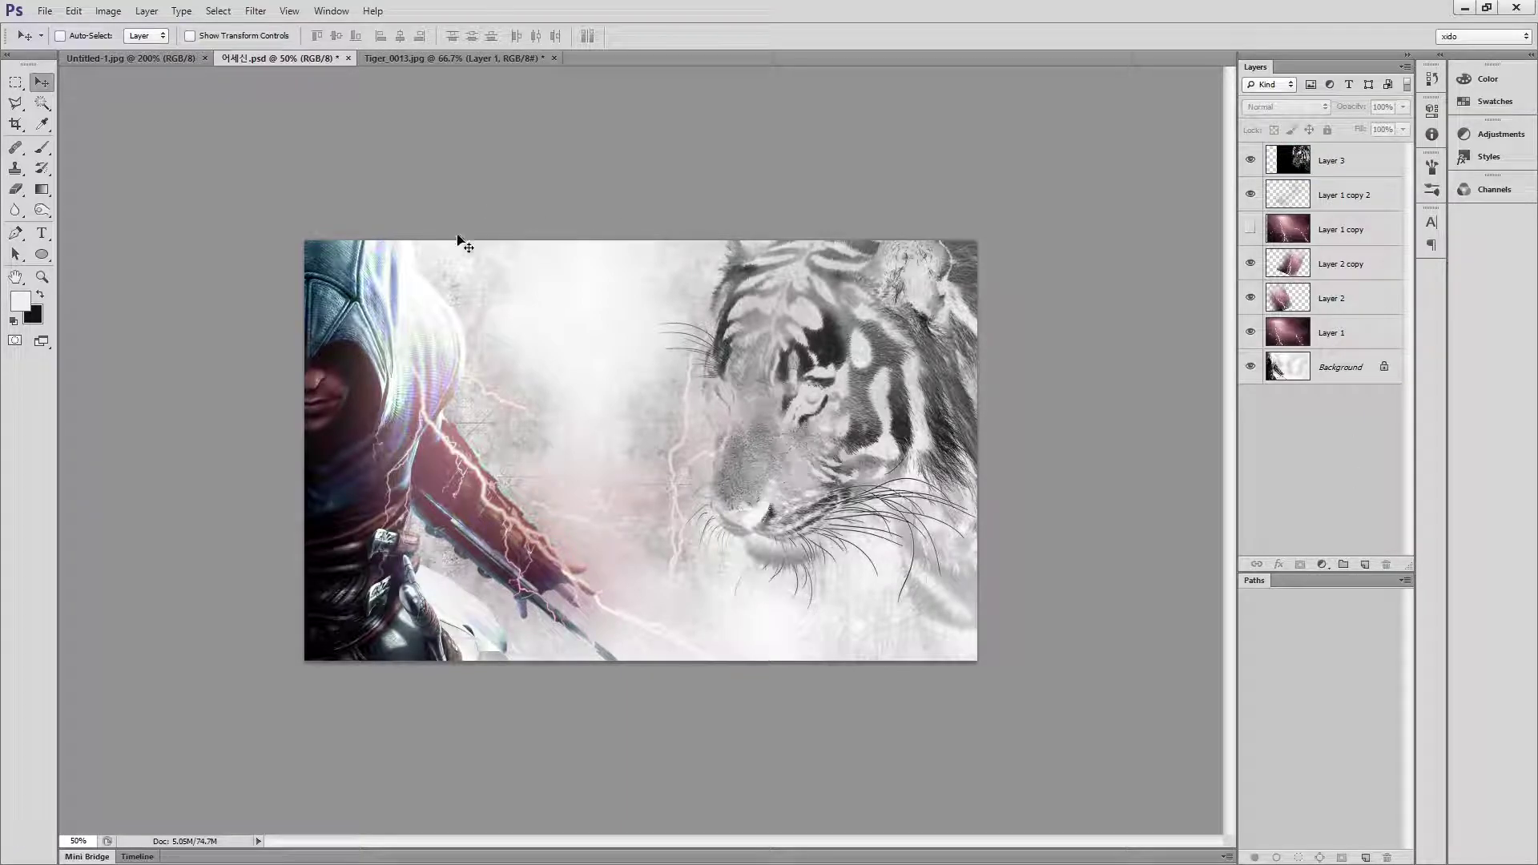
{"action": "left_click", "coordinate": [453, 165]}
{"action": "left_click", "coordinate": [701, 252]}
{"action": "left_click", "coordinate": [1318, 173]}
{"action": "left_click", "coordinate": [511, 61]}
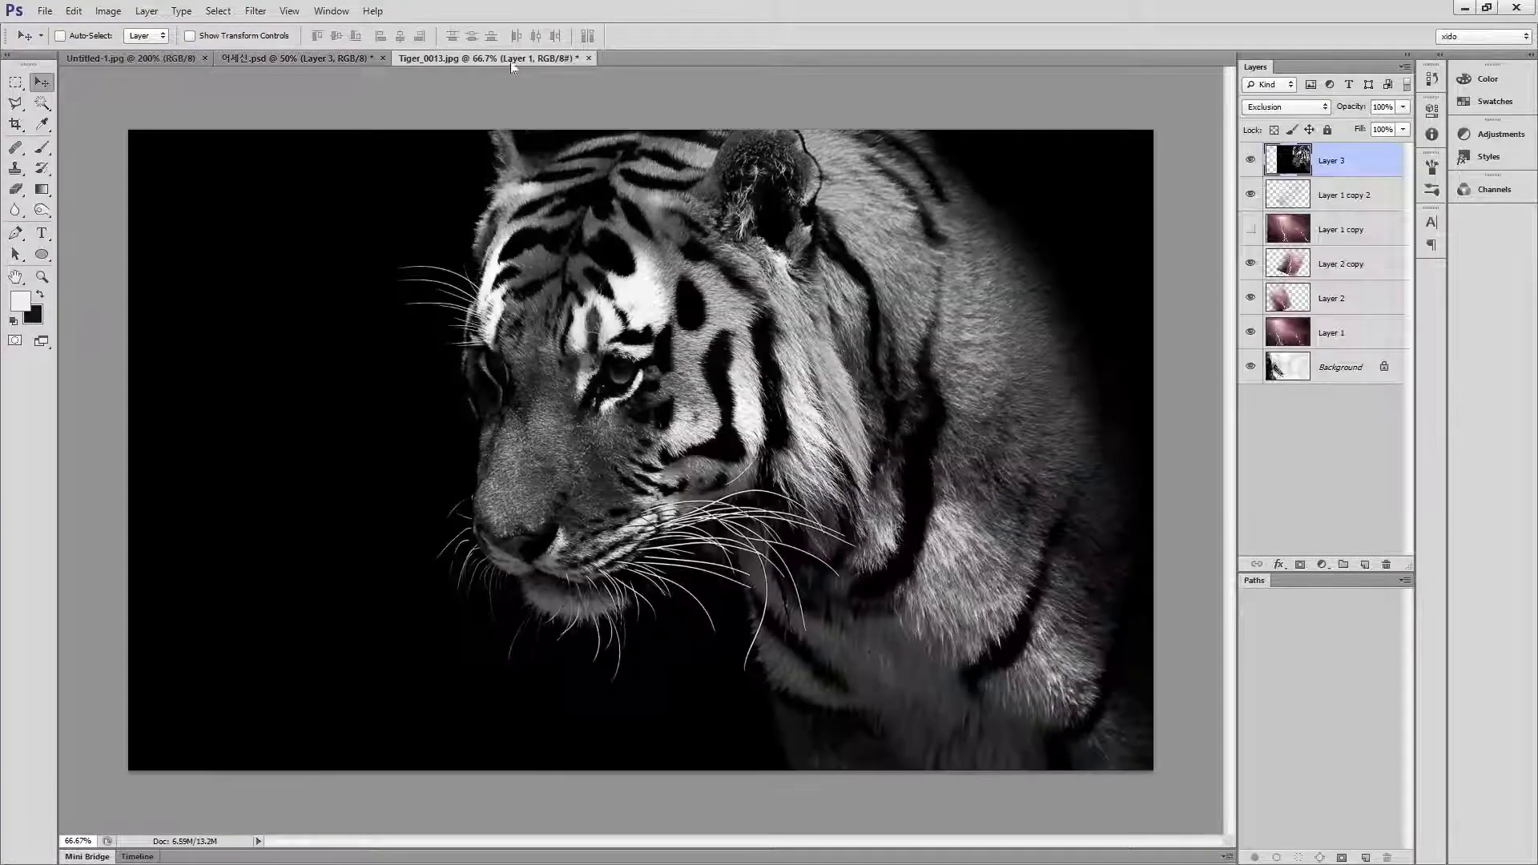
{"action": "left_click", "coordinate": [588, 57]}
{"action": "left_click", "coordinate": [733, 253]}
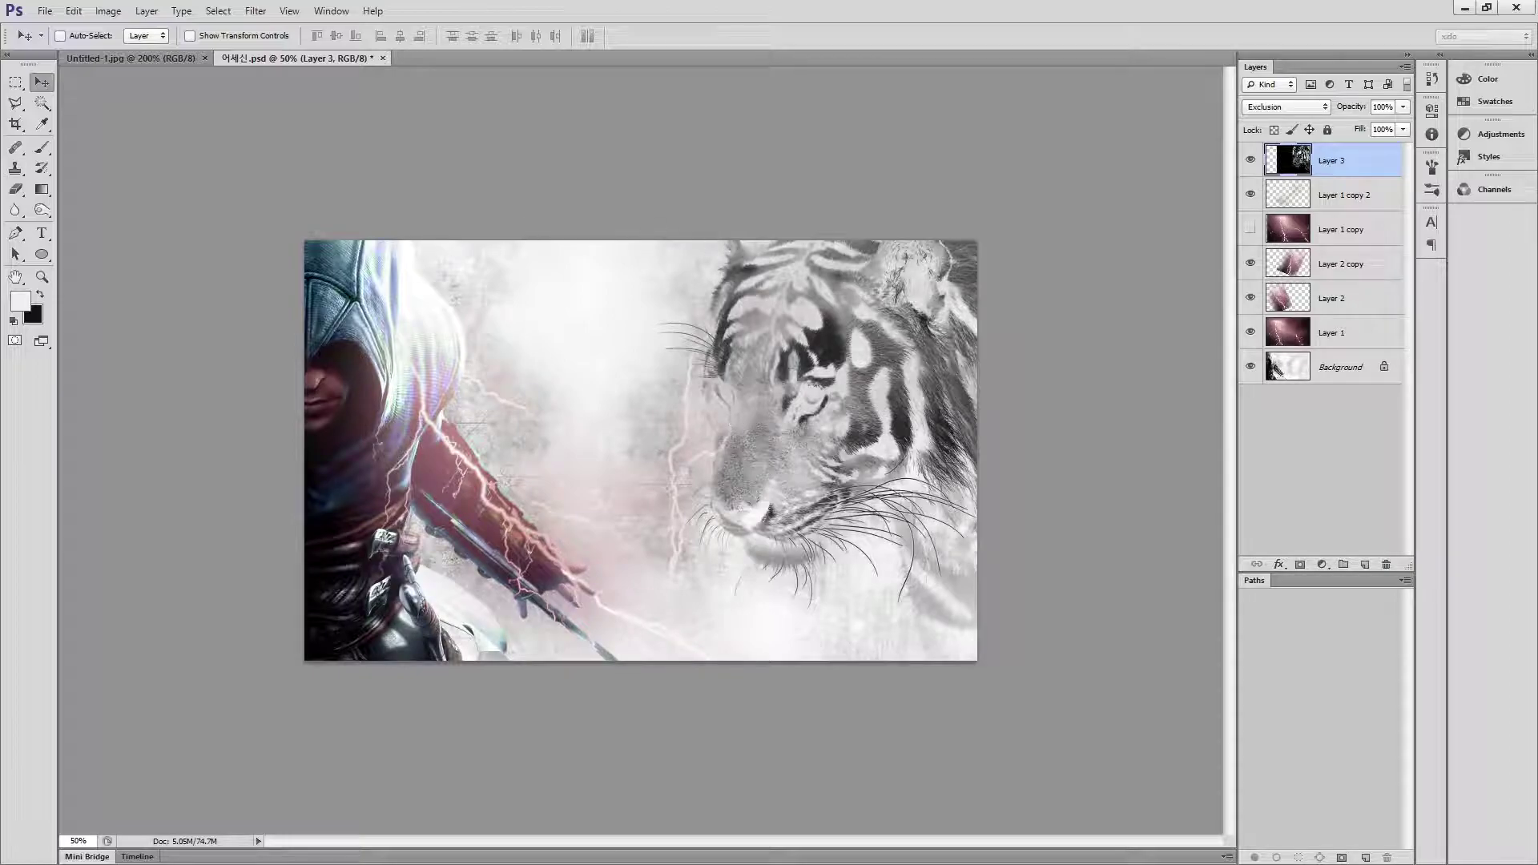
- Examine the rainbow-striped feather in the Untitled-1.jpg reference
{"action": "left_click", "coordinate": [136, 64]}
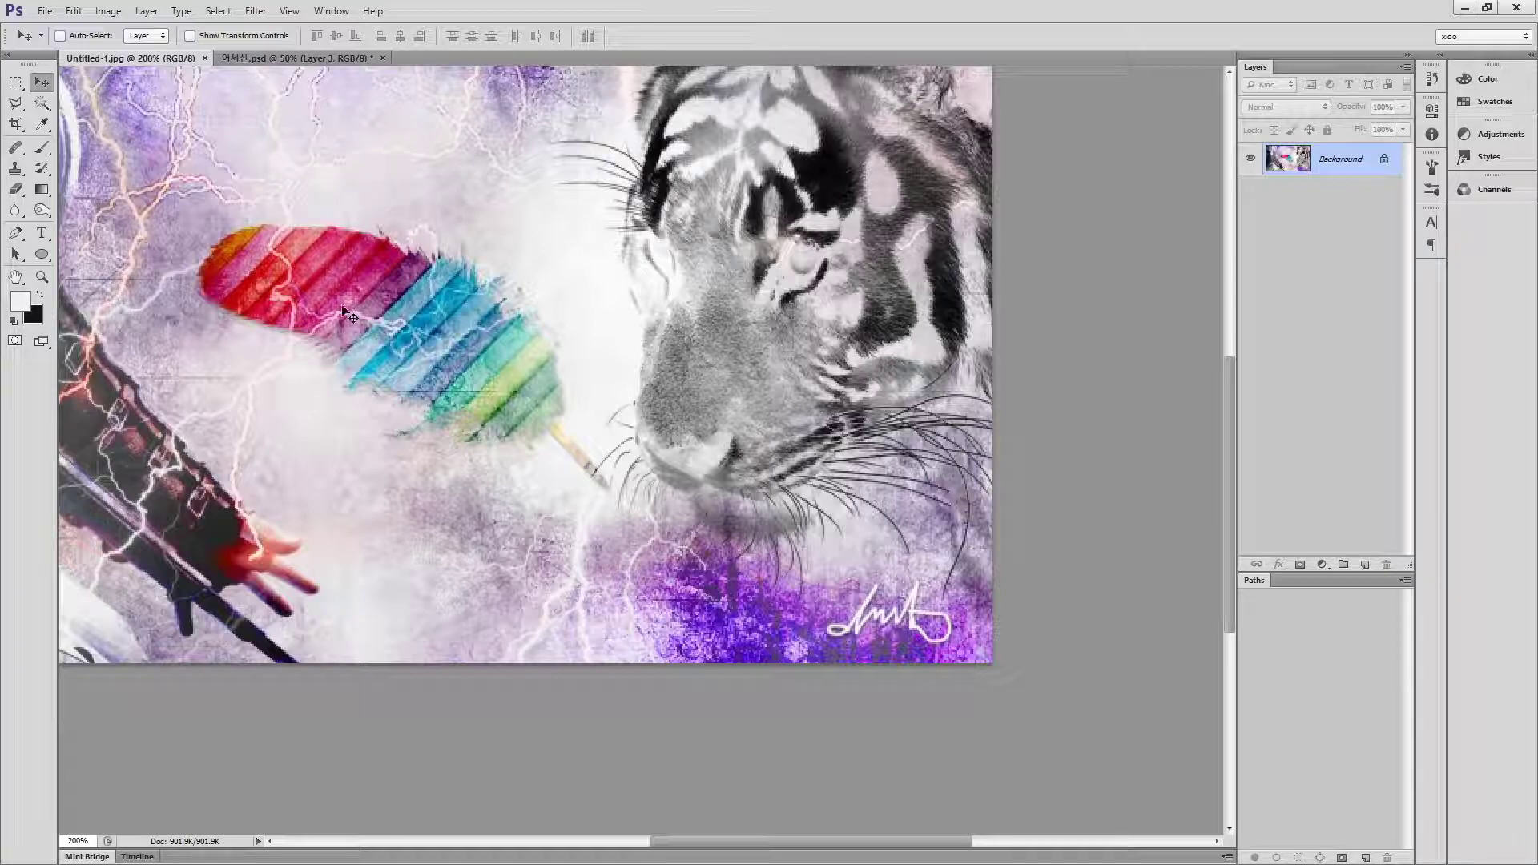
{"action": "key", "text": "ctrl+minus"}
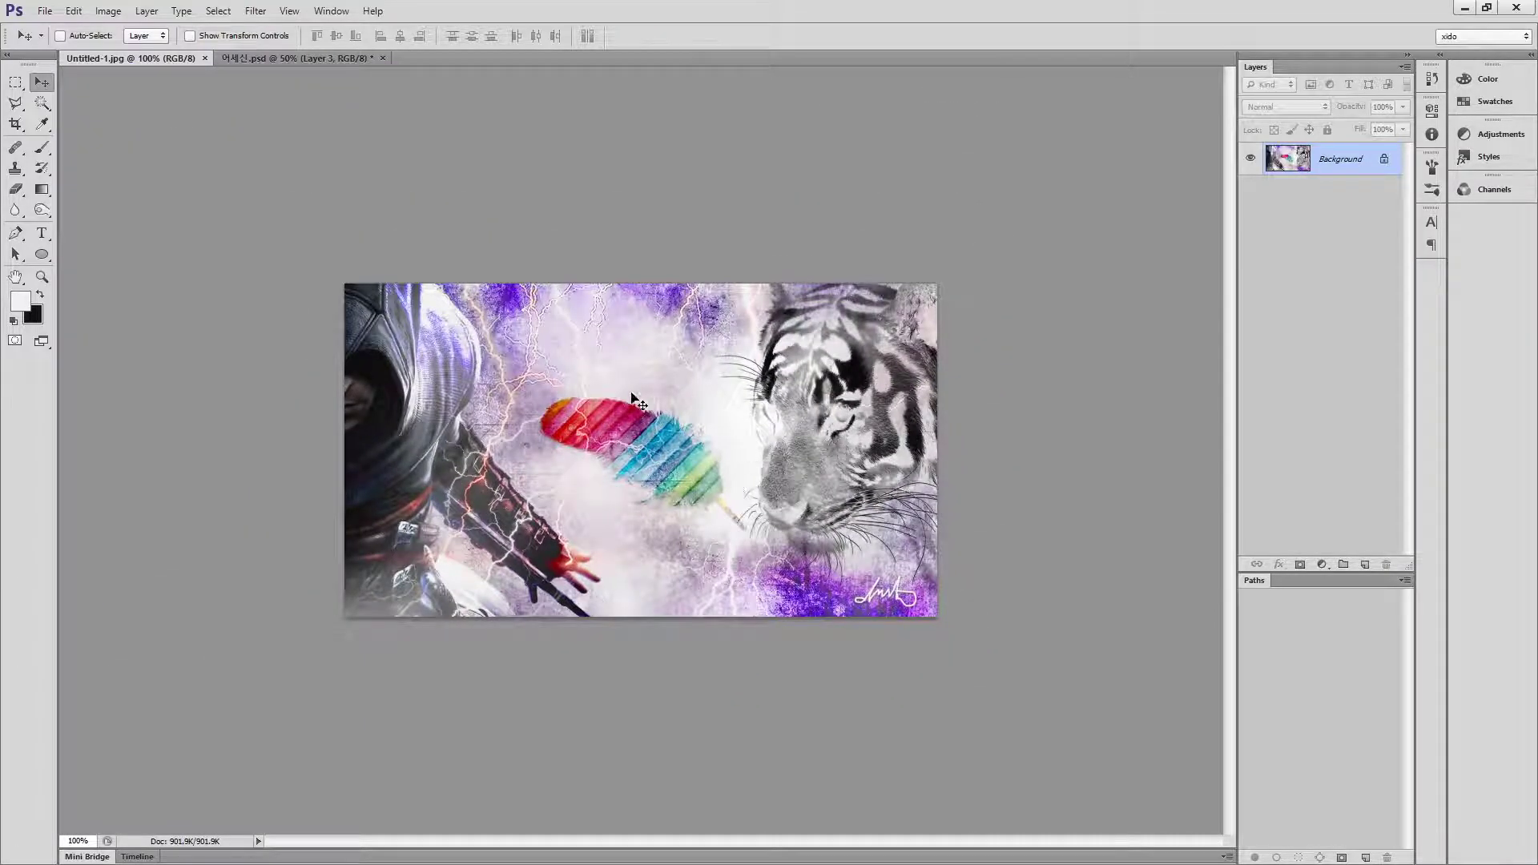
{"action": "left_click", "coordinate": [641, 466], "text": "ctrl"}
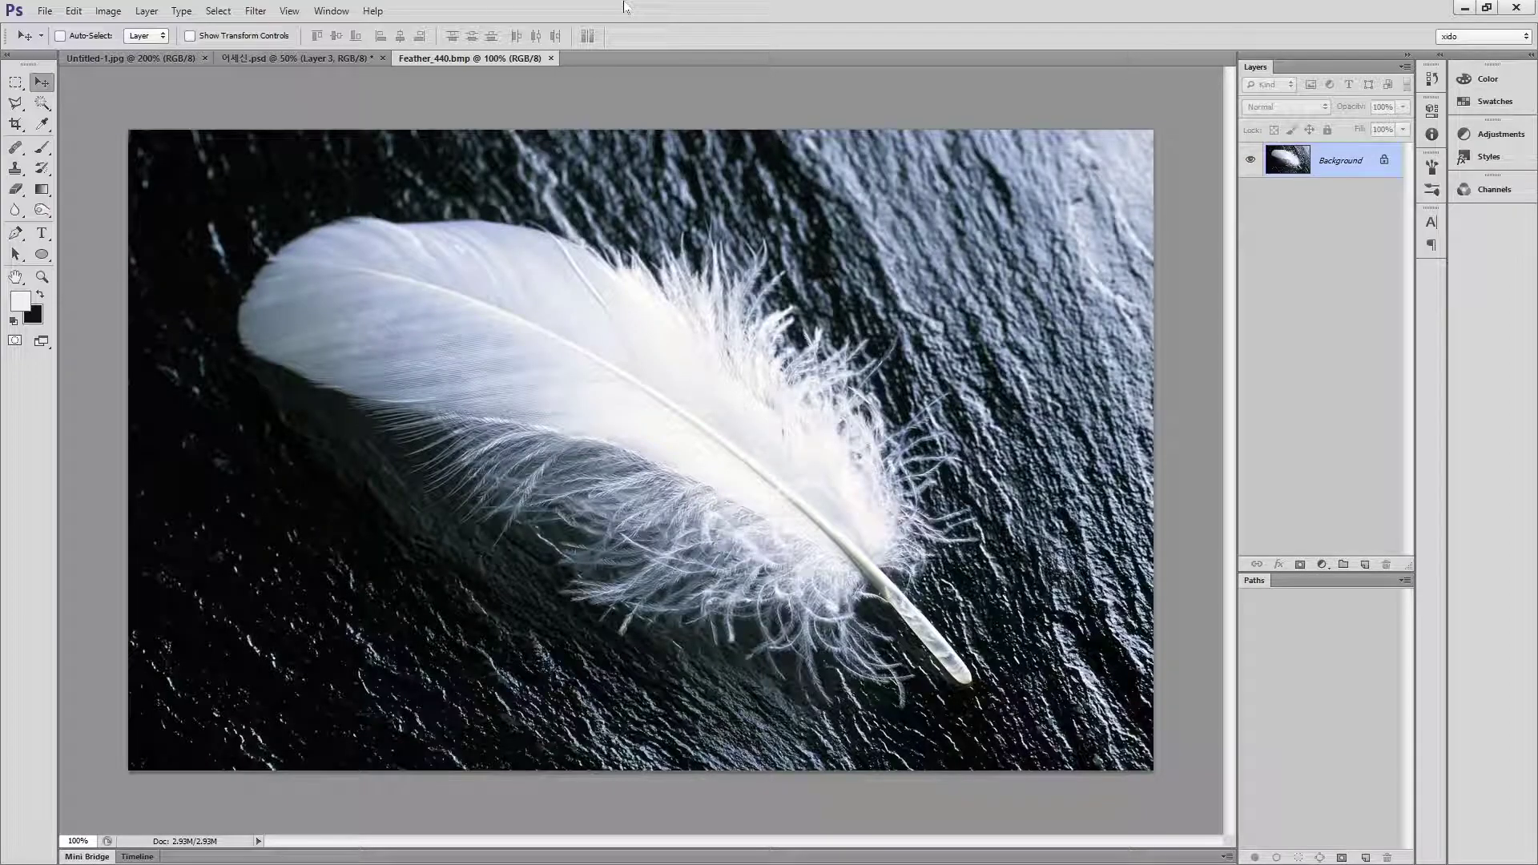
- Start a Color Range selection on Feather_440.bmp and sample the white part of the feather
{"action": "left_click", "coordinate": [218, 10]}
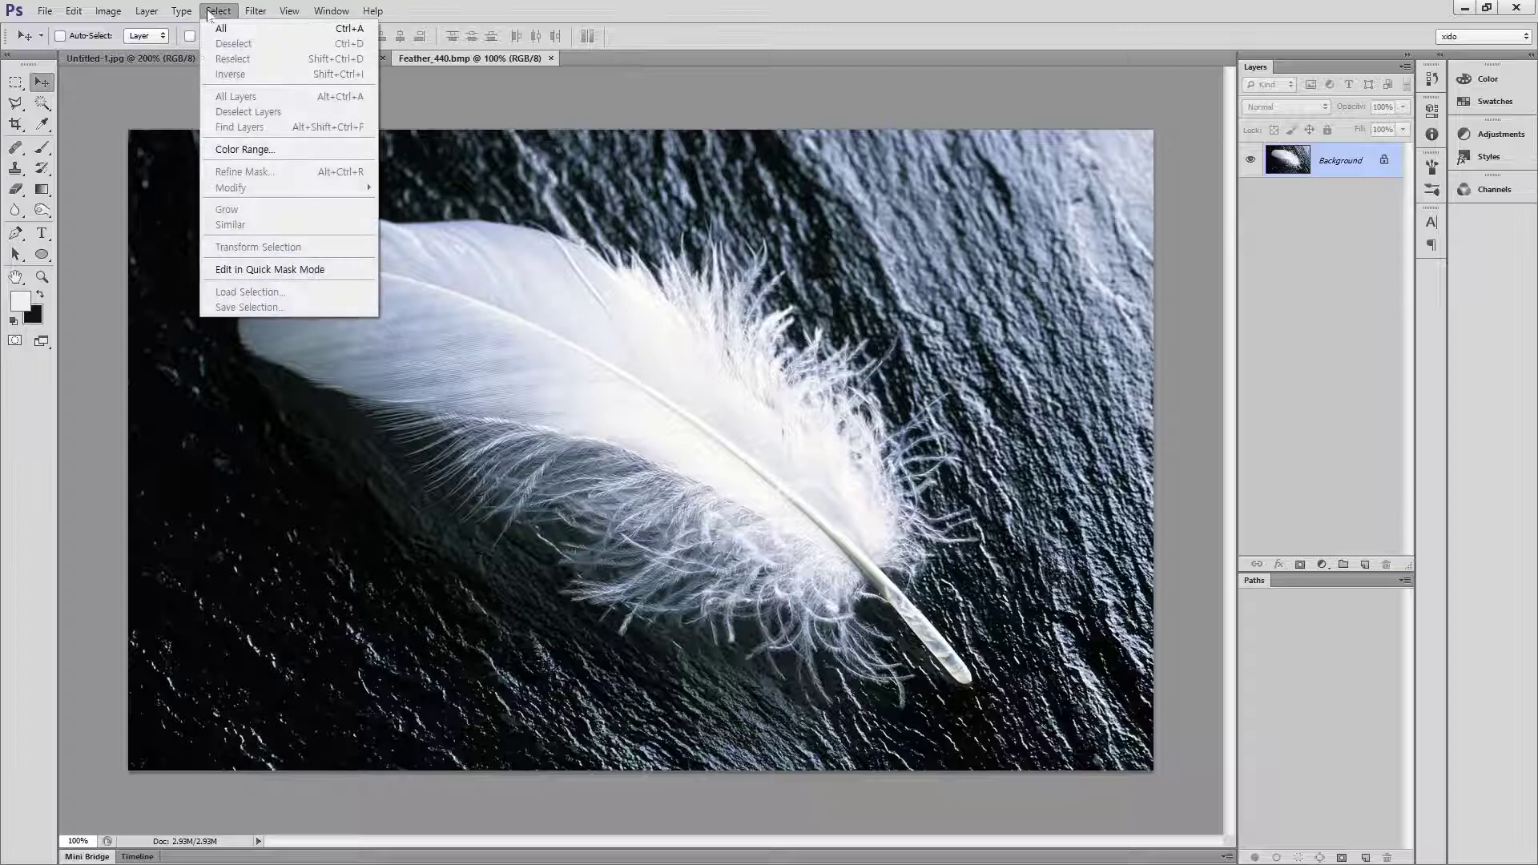
{"action": "left_click", "coordinate": [248, 149]}
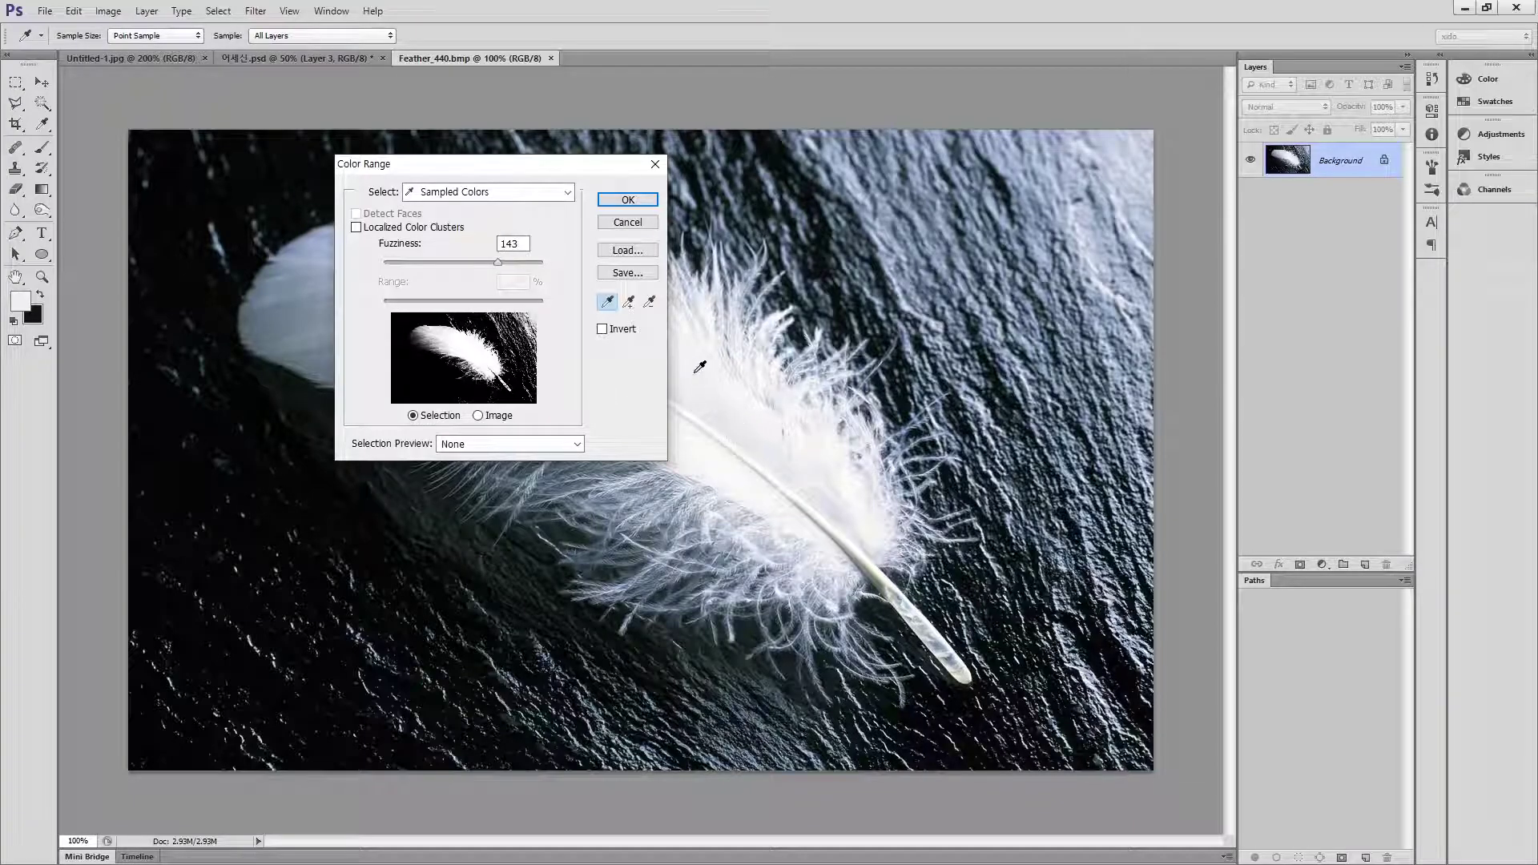
{"action": "left_click_drag", "start_coordinate": [512, 168], "coordinate": [342, 185]}
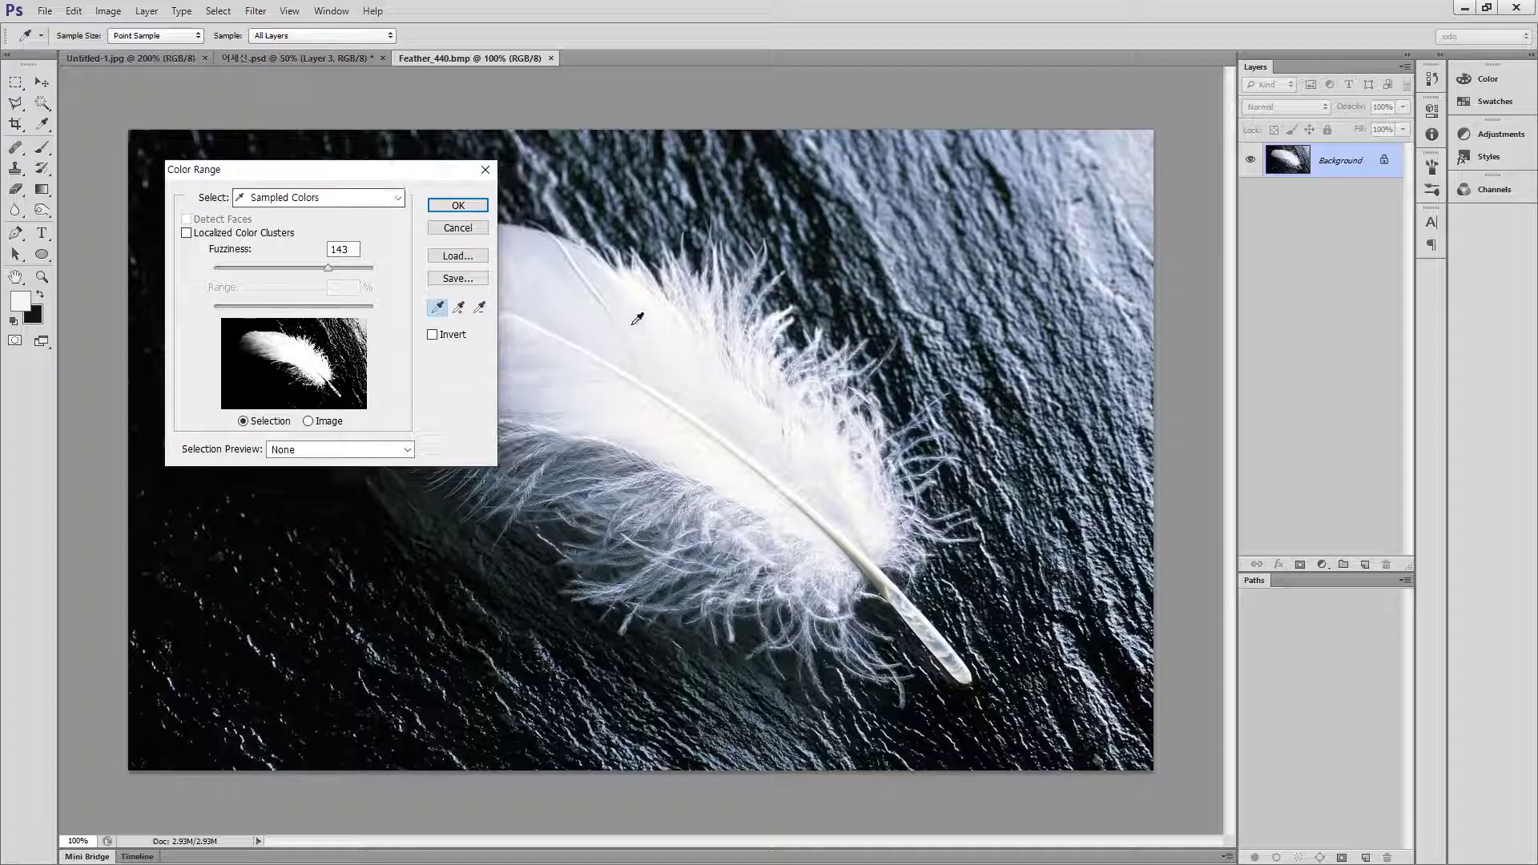
{"action": "left_click", "coordinate": [655, 292]}
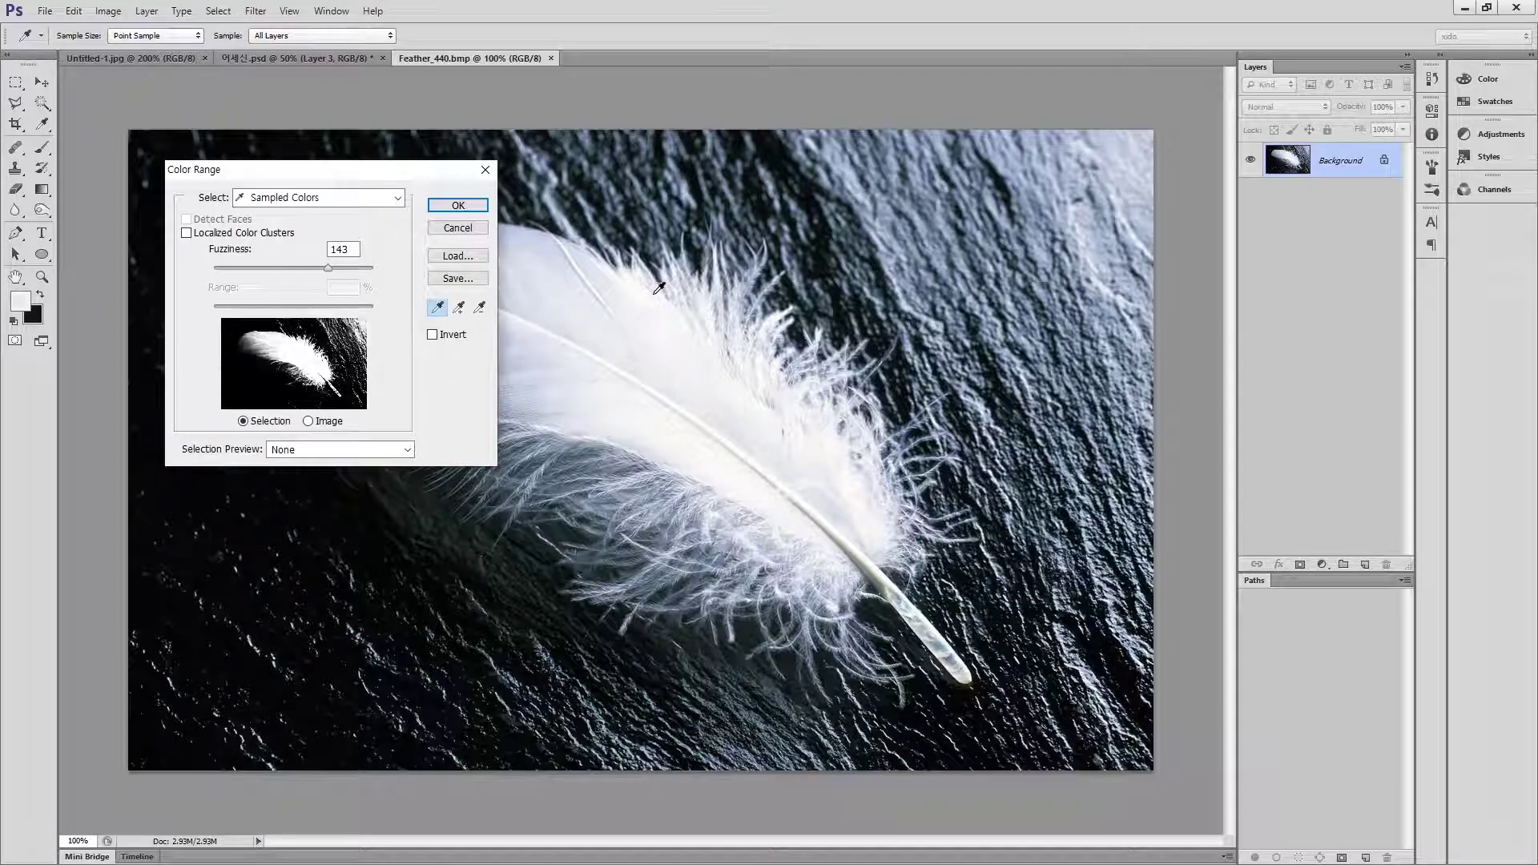
- Try the Highlights, Midtones and Shadows presets for the Color Range selection and return to Sampled Colors
{"action": "left_click", "coordinate": [305, 200]}
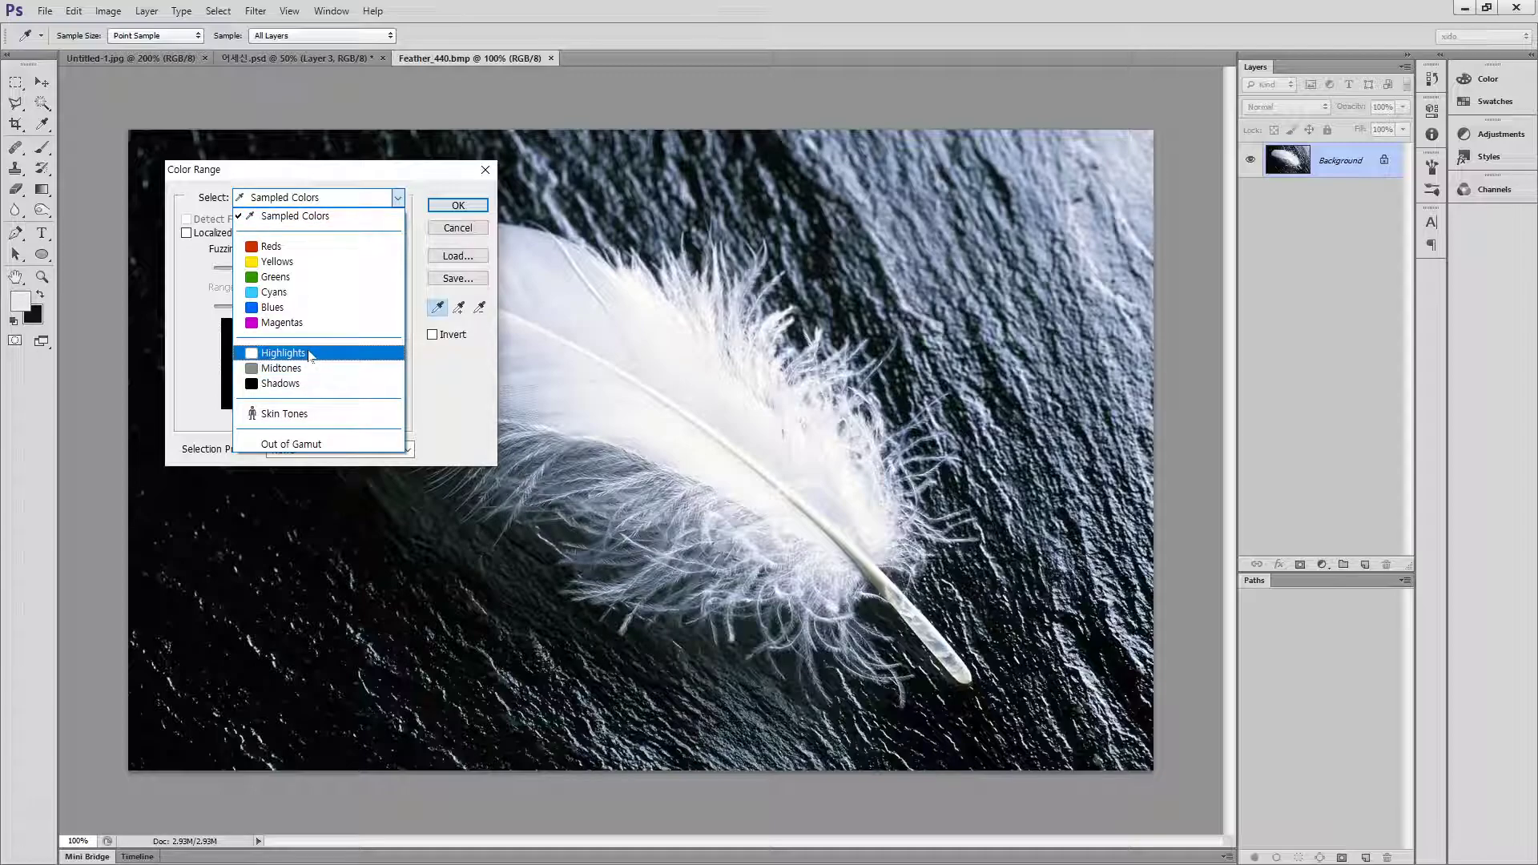
{"action": "left_click", "coordinate": [311, 356]}
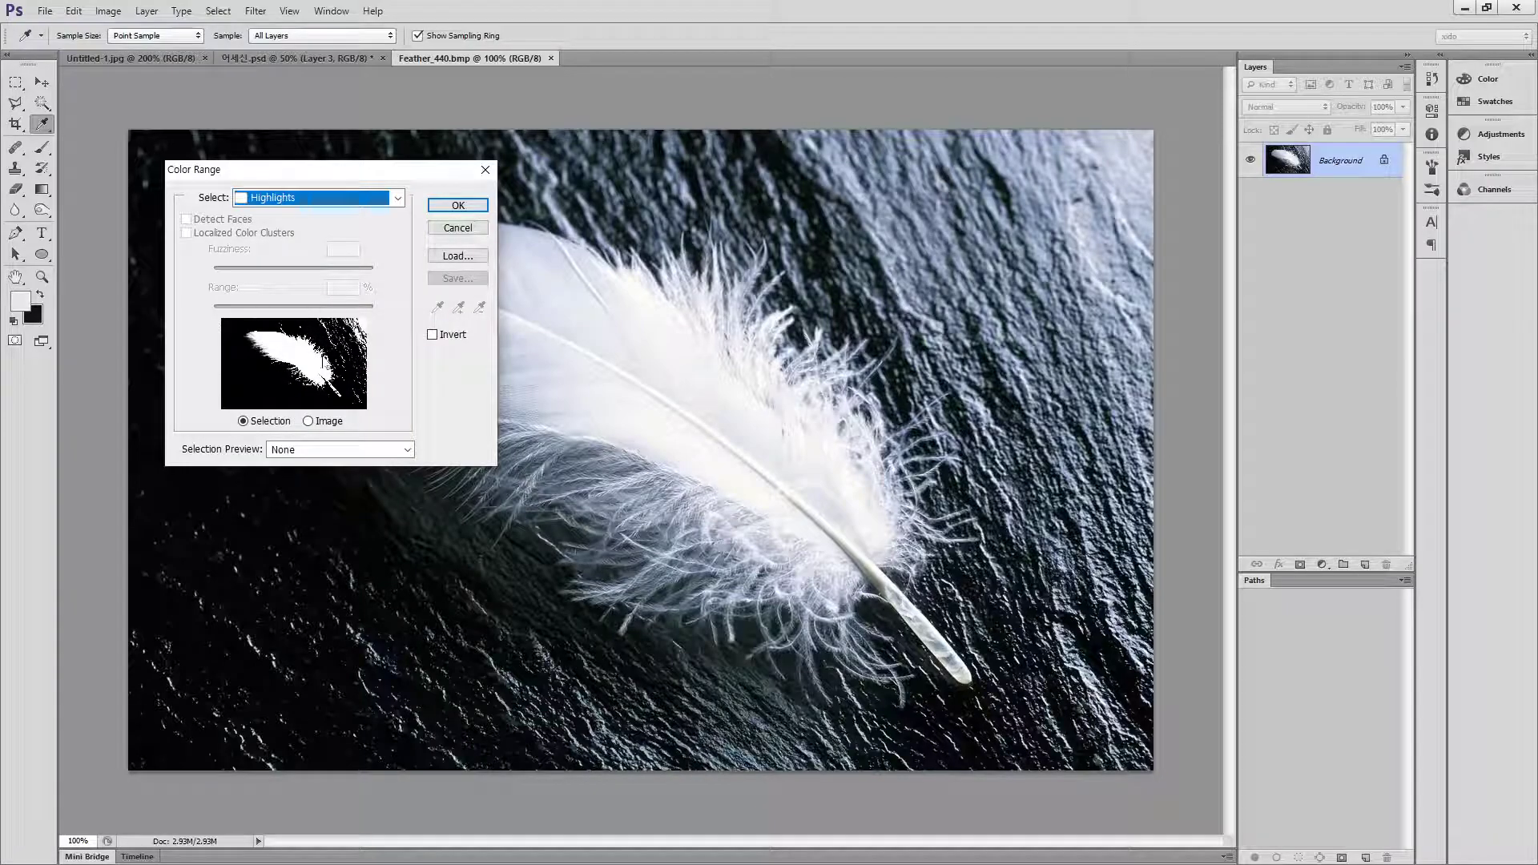
{"action": "left_click", "coordinate": [318, 198]}
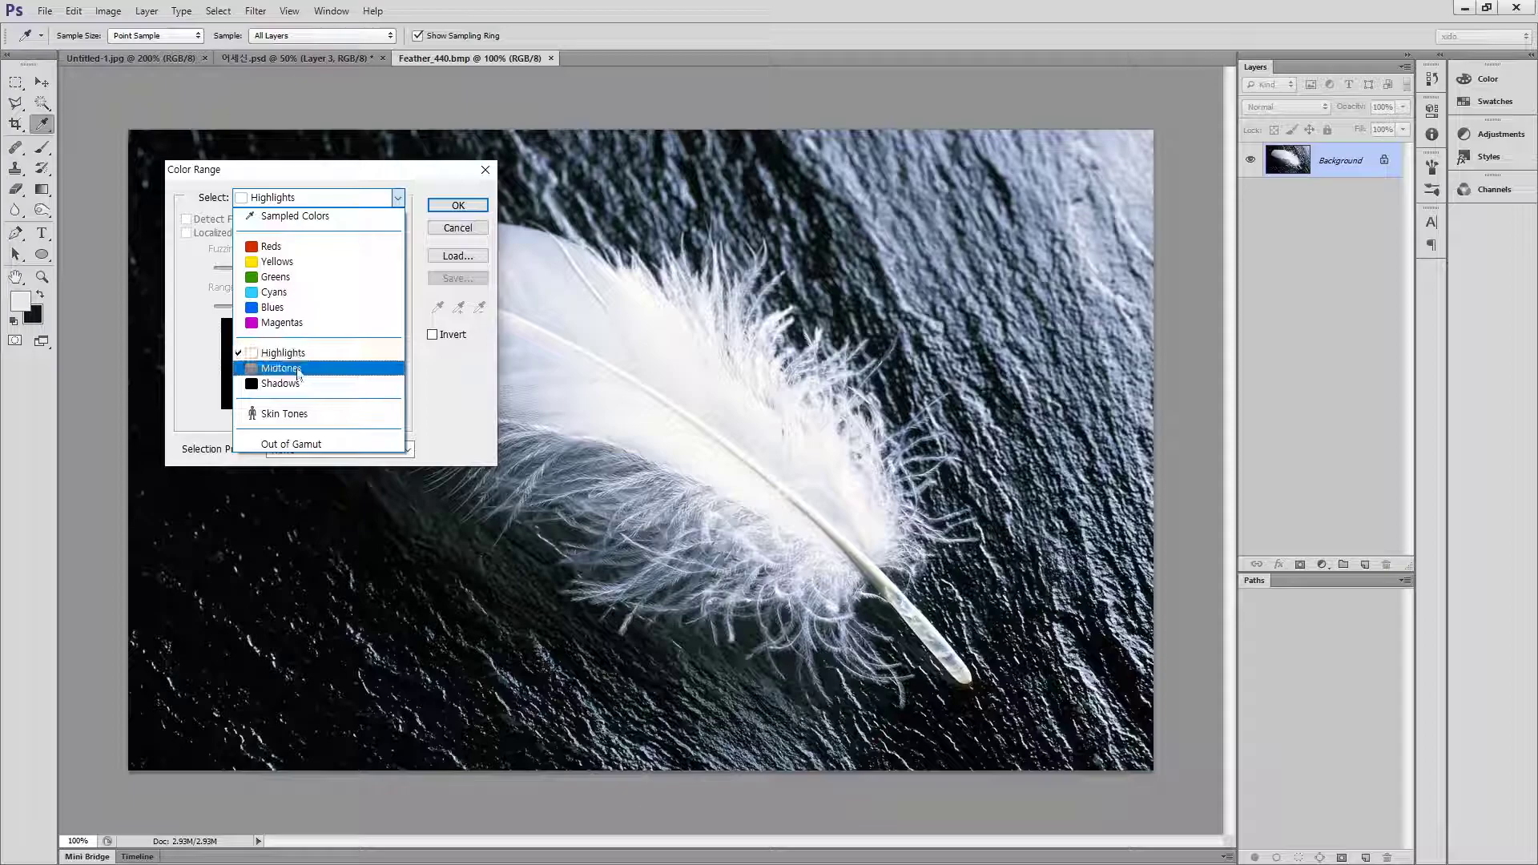
{"action": "left_click", "coordinate": [297, 371]}
{"action": "left_click", "coordinate": [361, 197]}
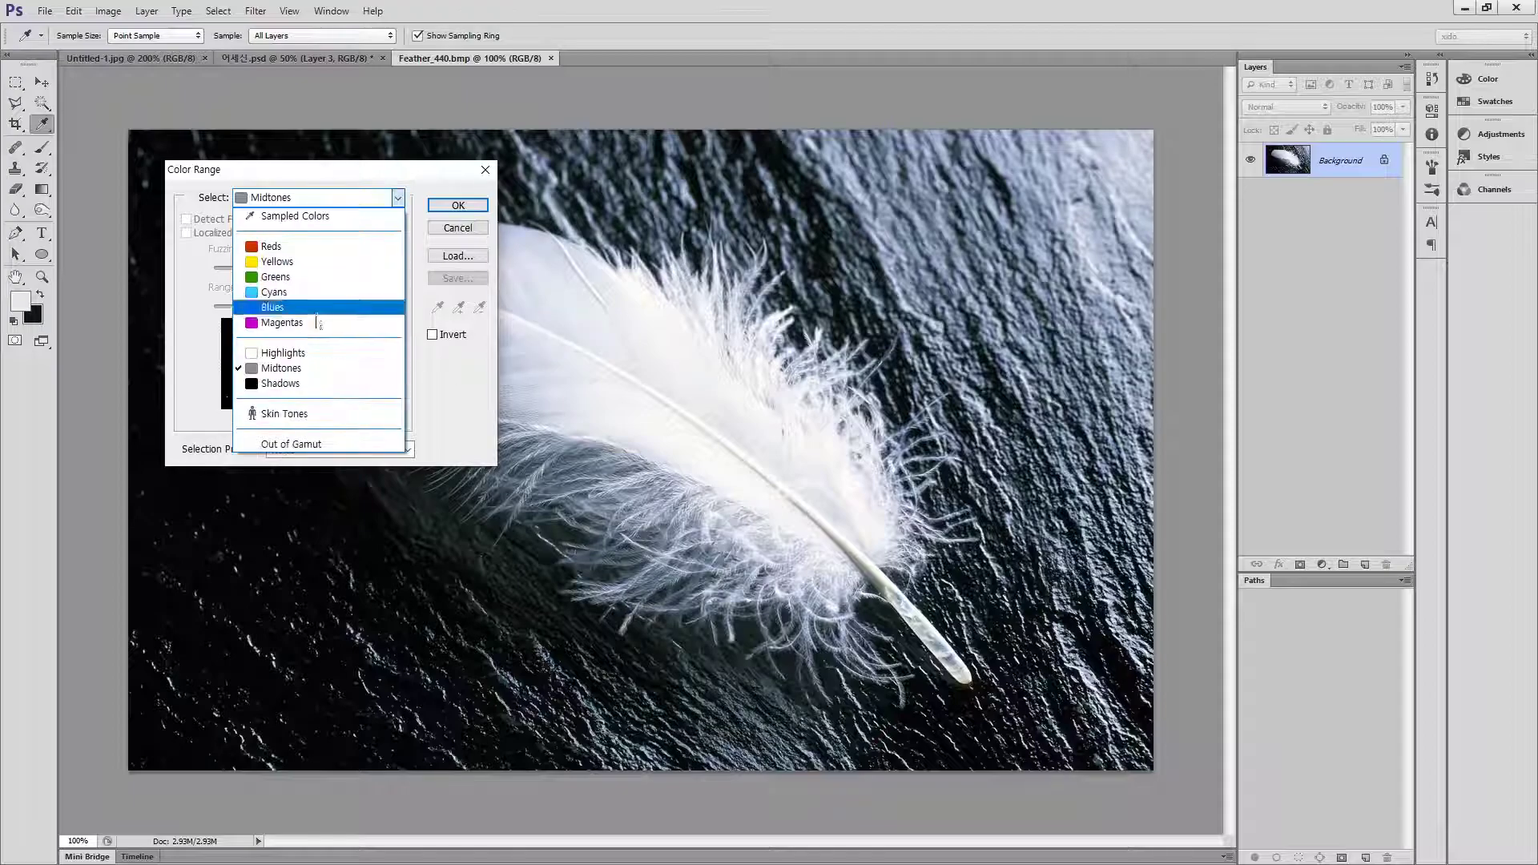
{"action": "left_click", "coordinate": [297, 386]}
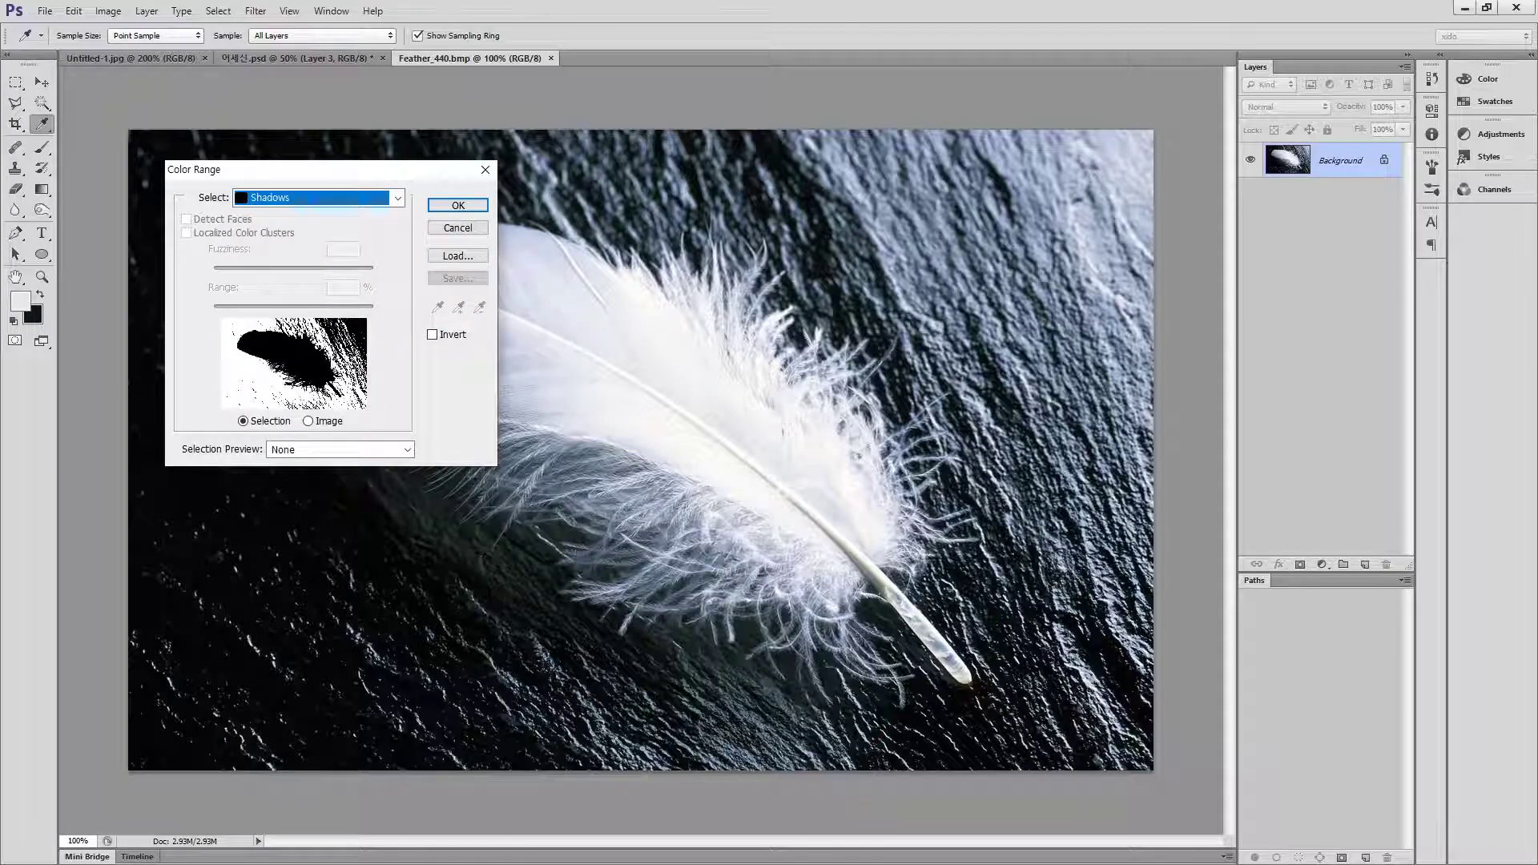
{"action": "left_click", "coordinate": [353, 197]}
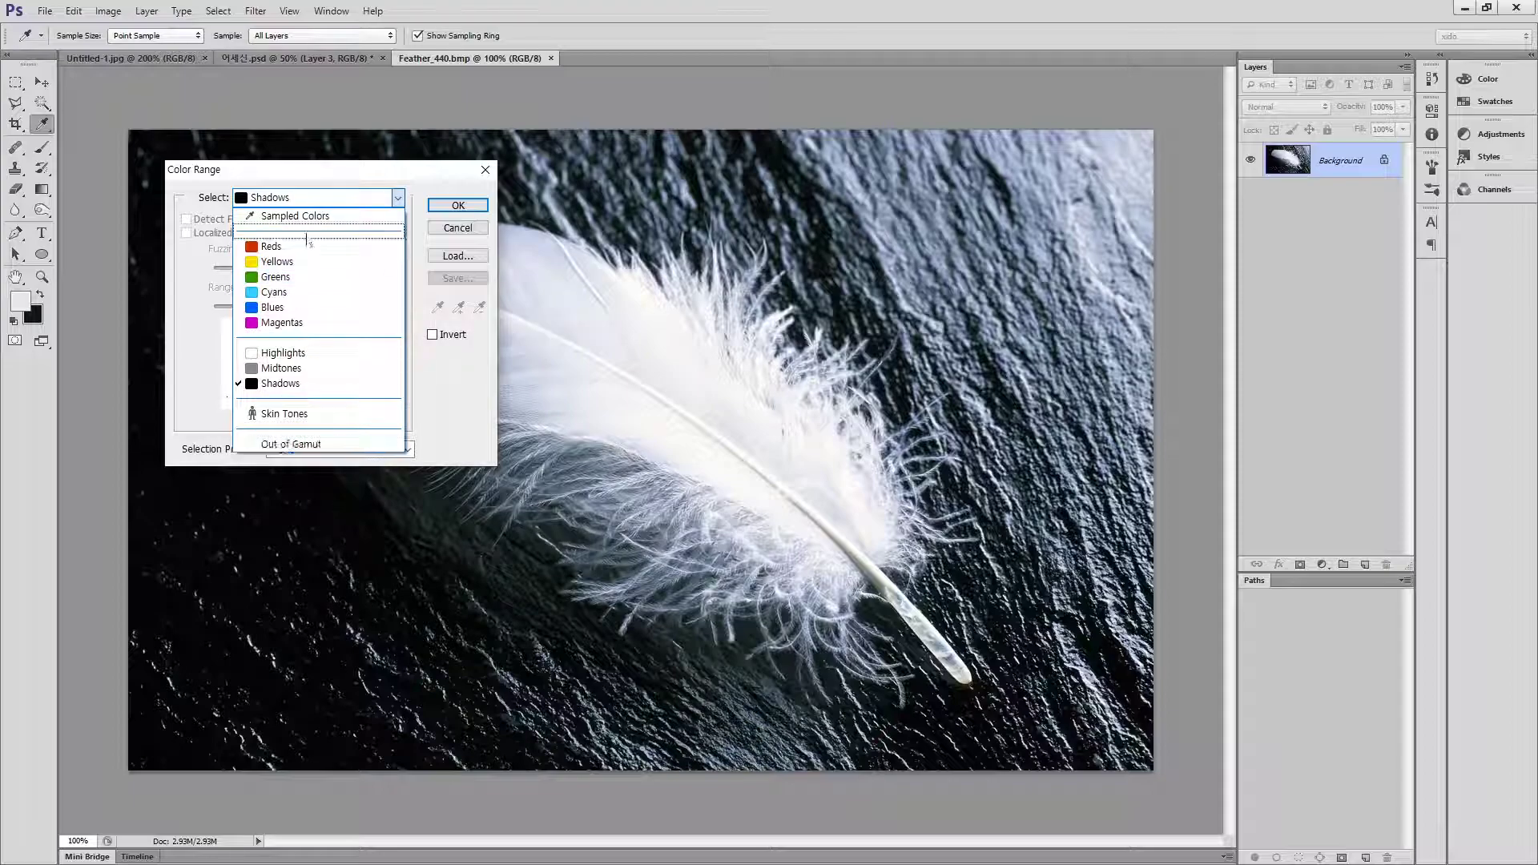
{"action": "left_click", "coordinate": [317, 216]}
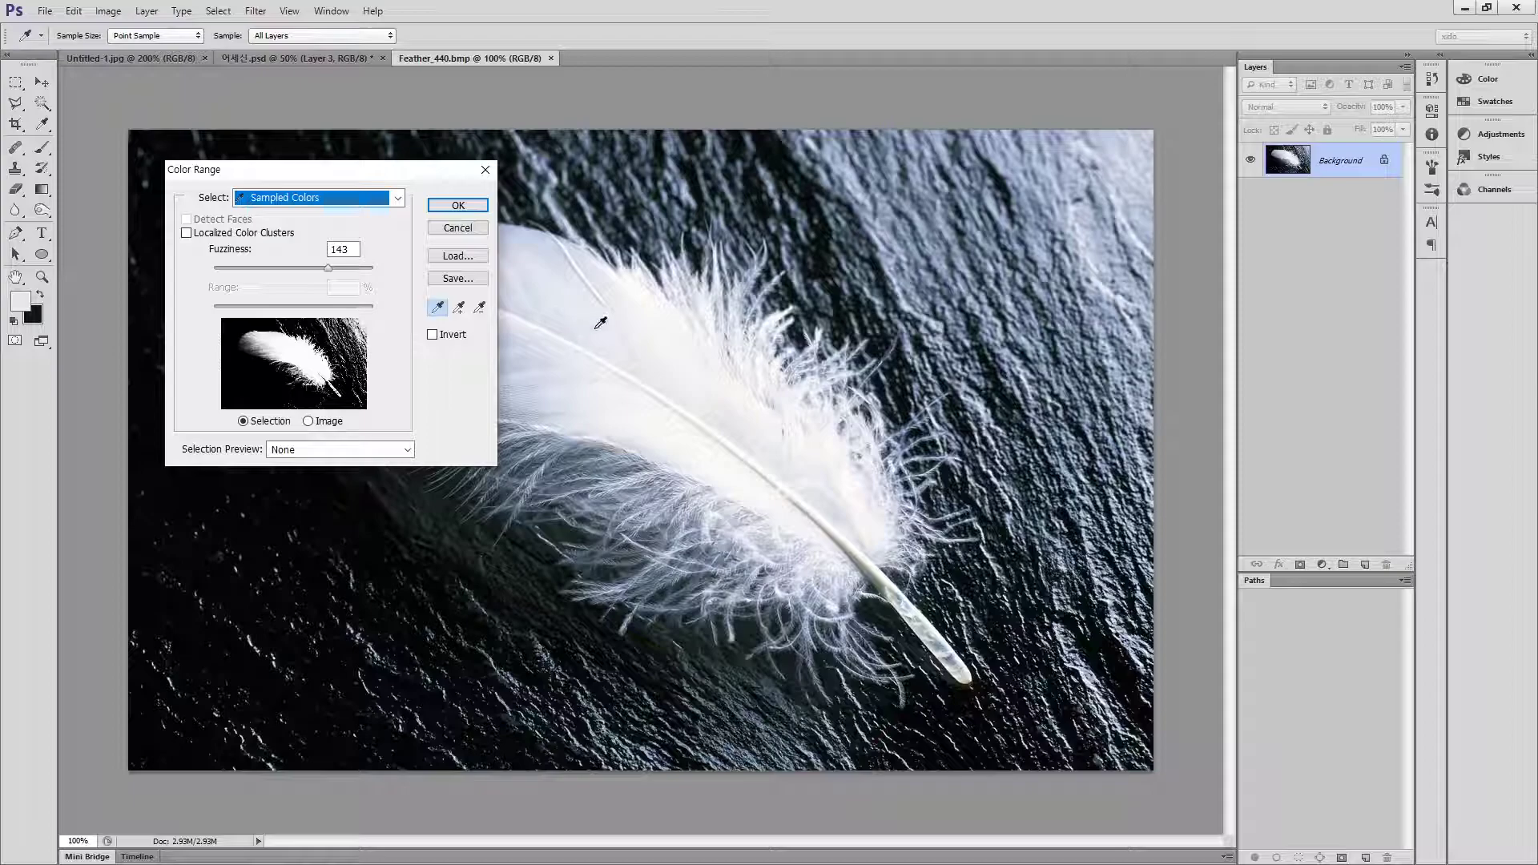
- Select the feather's bright tones by sampling its white area with a reduced Color Range fuzziness
{"action": "left_click", "coordinate": [633, 313]}
{"action": "left_click_drag", "start_coordinate": [327, 279], "coordinate": [288, 280]}
{"action": "left_click", "coordinate": [458, 206]}
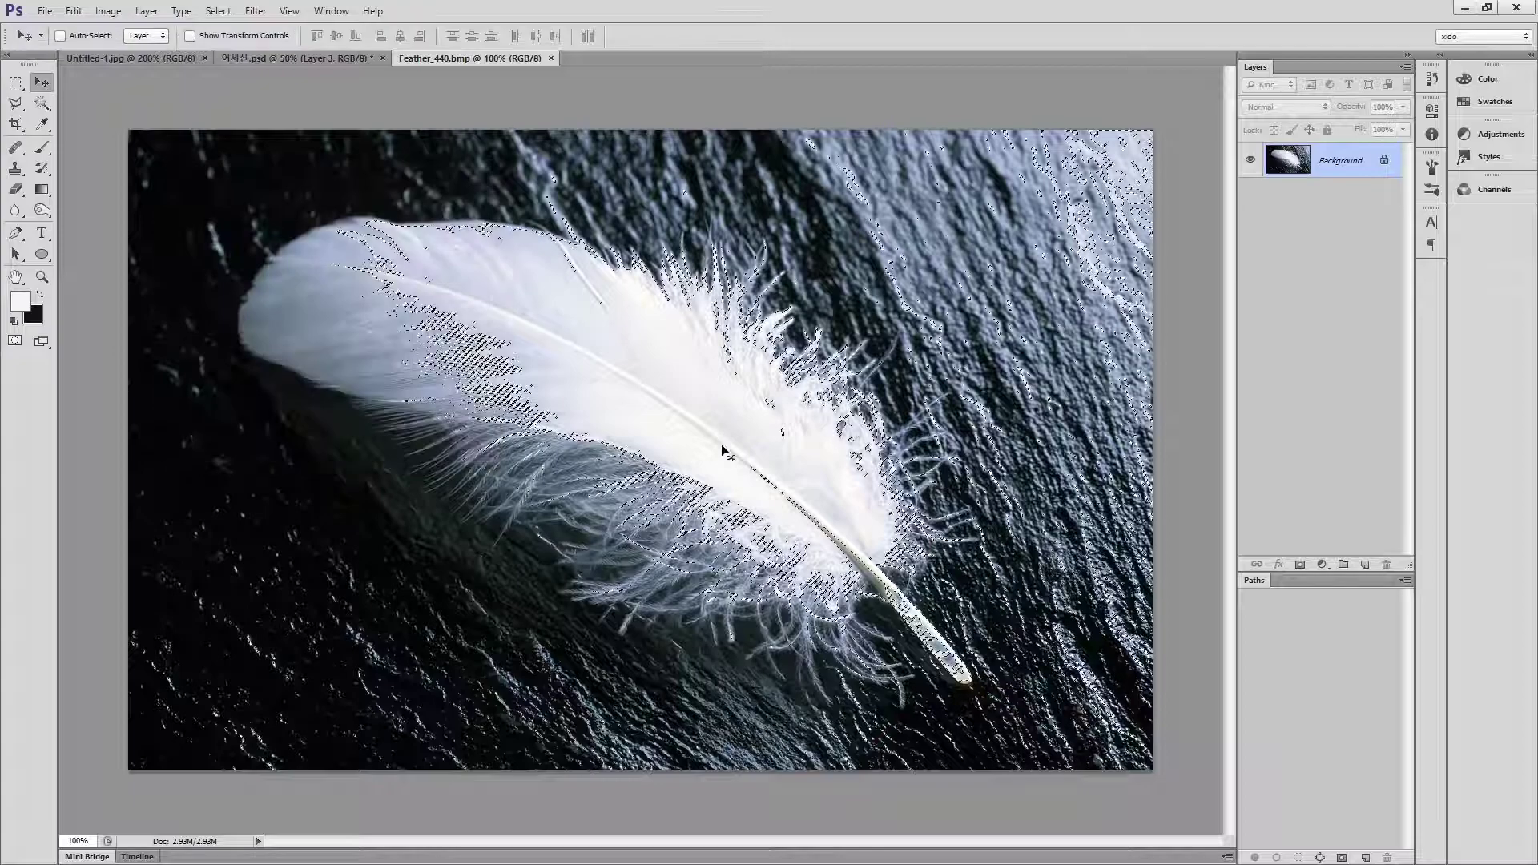
- Copy the selected feather tones to a new layer and hide the Background layer
{"action": "key", "text": "ctrl+j"}
{"action": "key", "text": "v"}
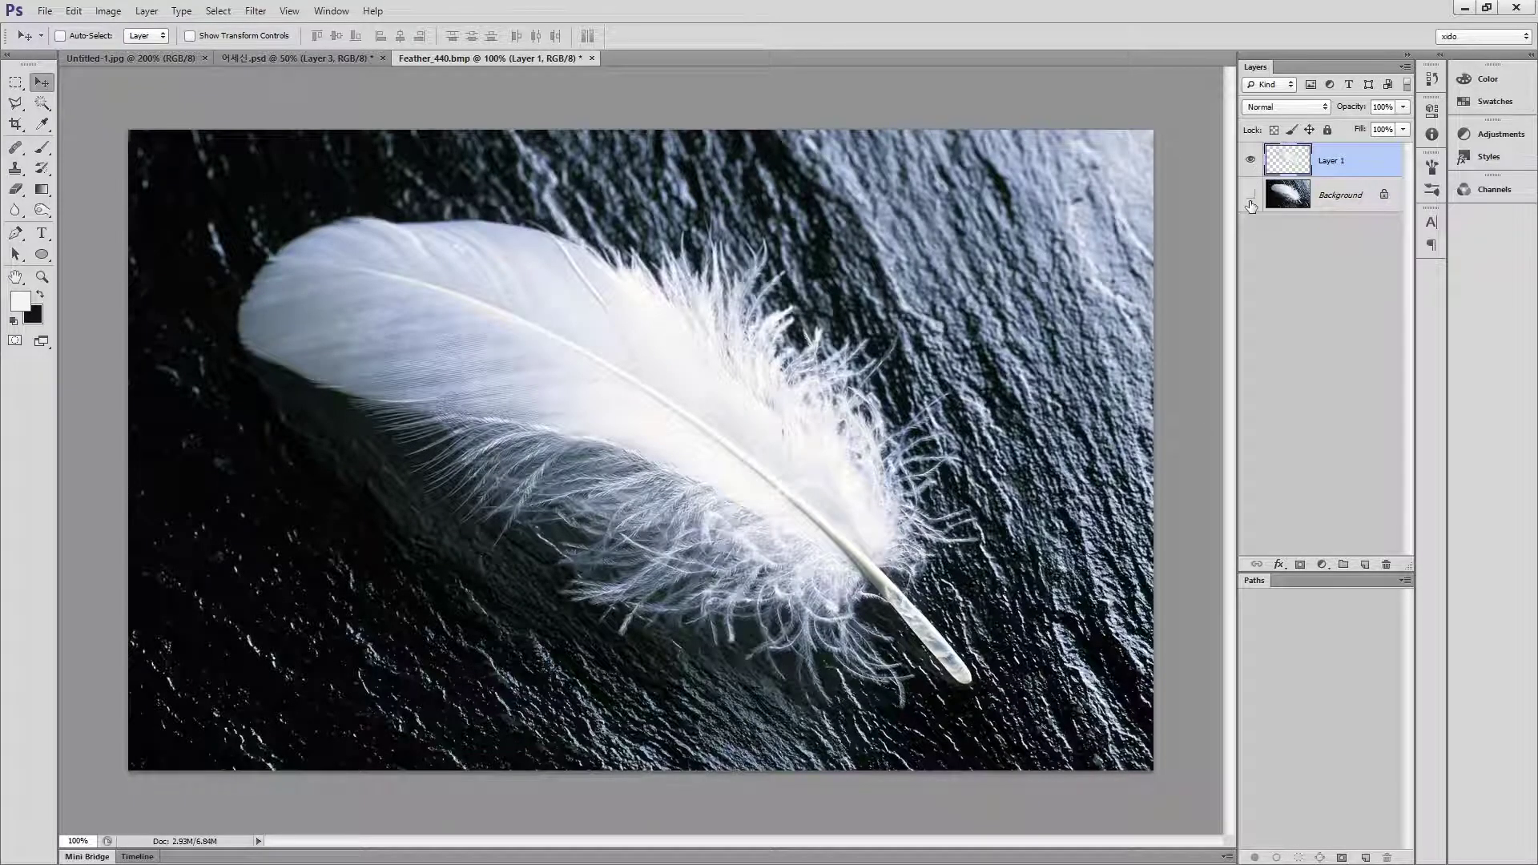
{"action": "left_click", "coordinate": [1250, 199]}
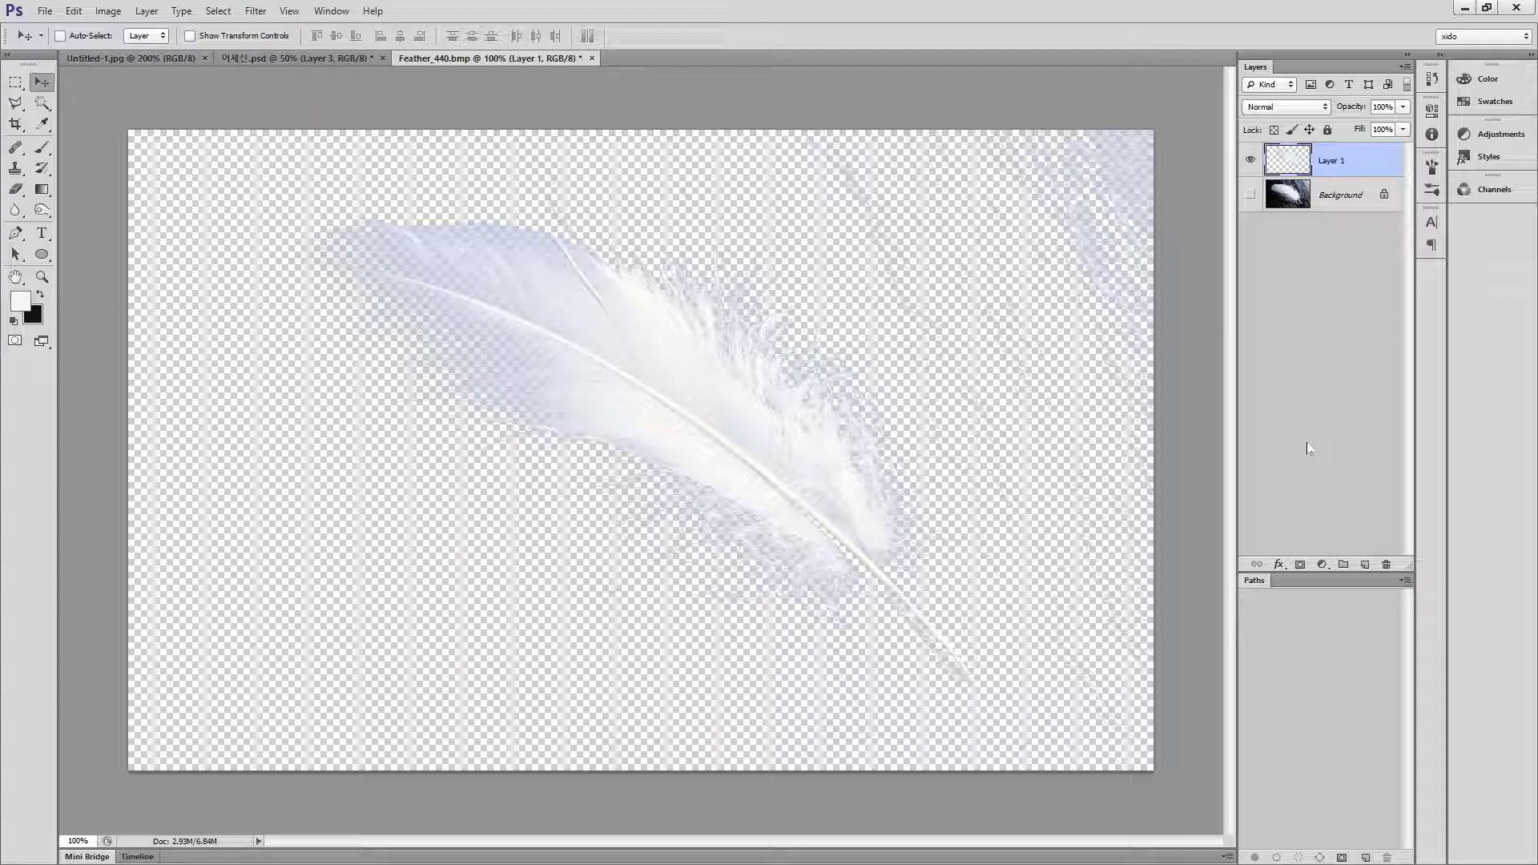
- Add a new layer filled with the black background color and place it beneath the extracted feather on Layer 1
{"action": "left_click", "coordinate": [1367, 564]}
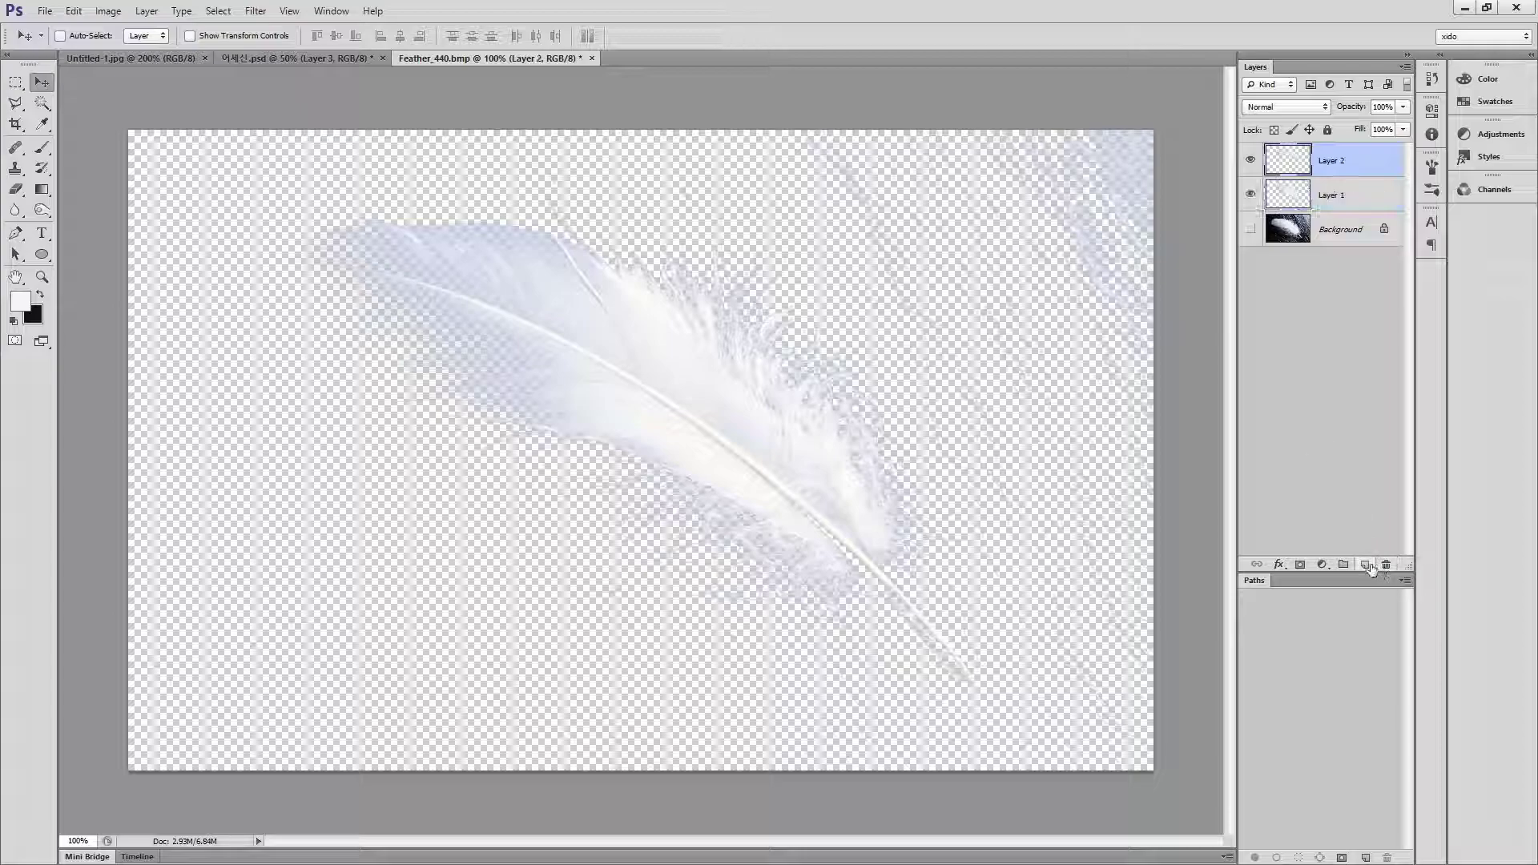
{"action": "key", "text": "ctrl+BackSpace"}
{"action": "key", "text": "ctrl+bracketleft"}
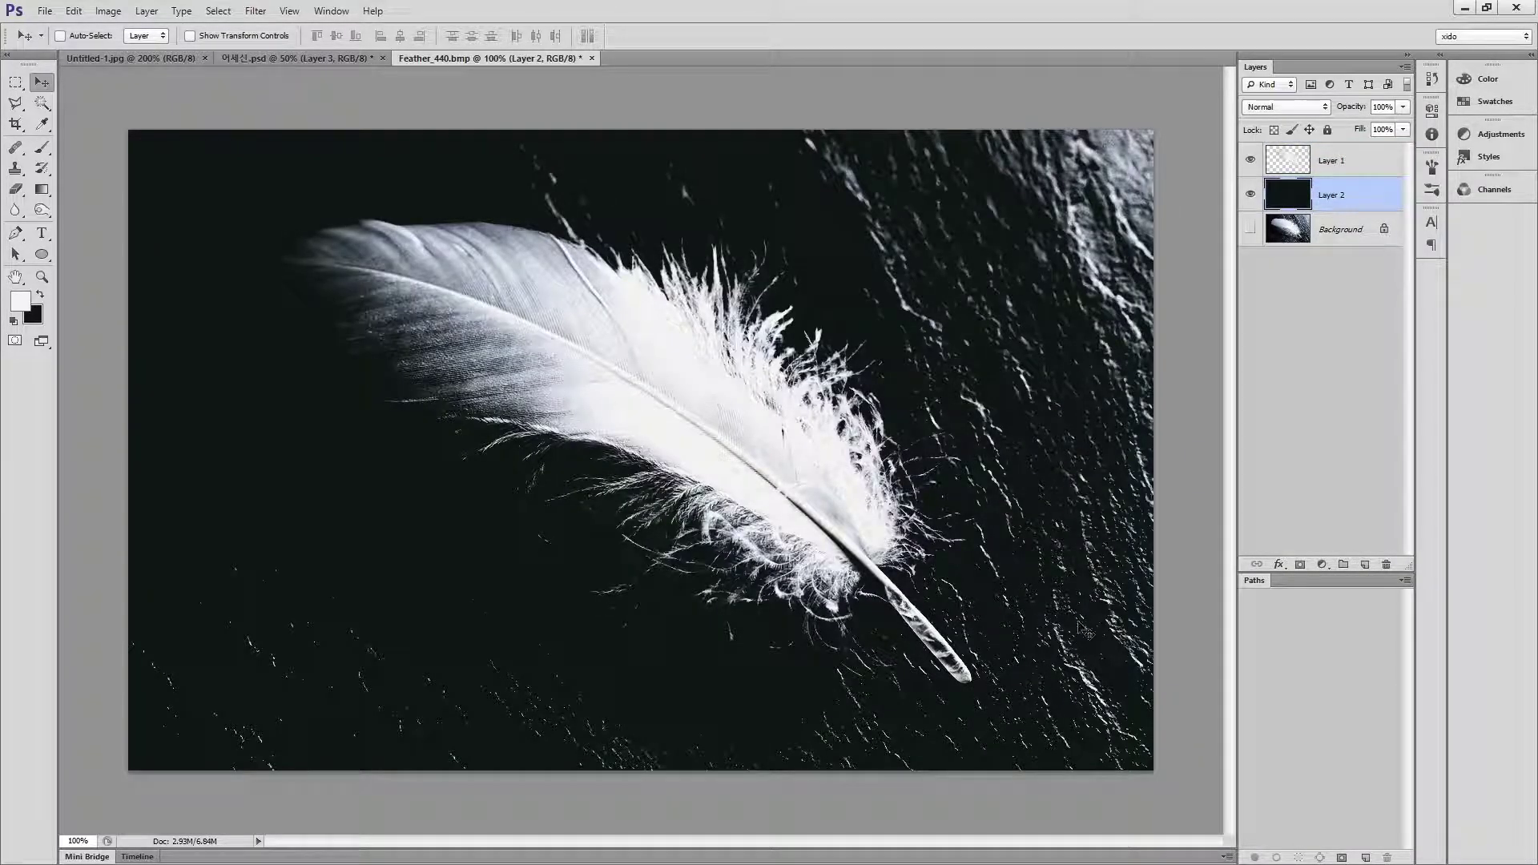
- Outline the whole feather, including its fringe and quill, with a closed Polygonal Lasso selection that excludes the surrounding water streaks
{"action": "left_click", "coordinate": [15, 102]}
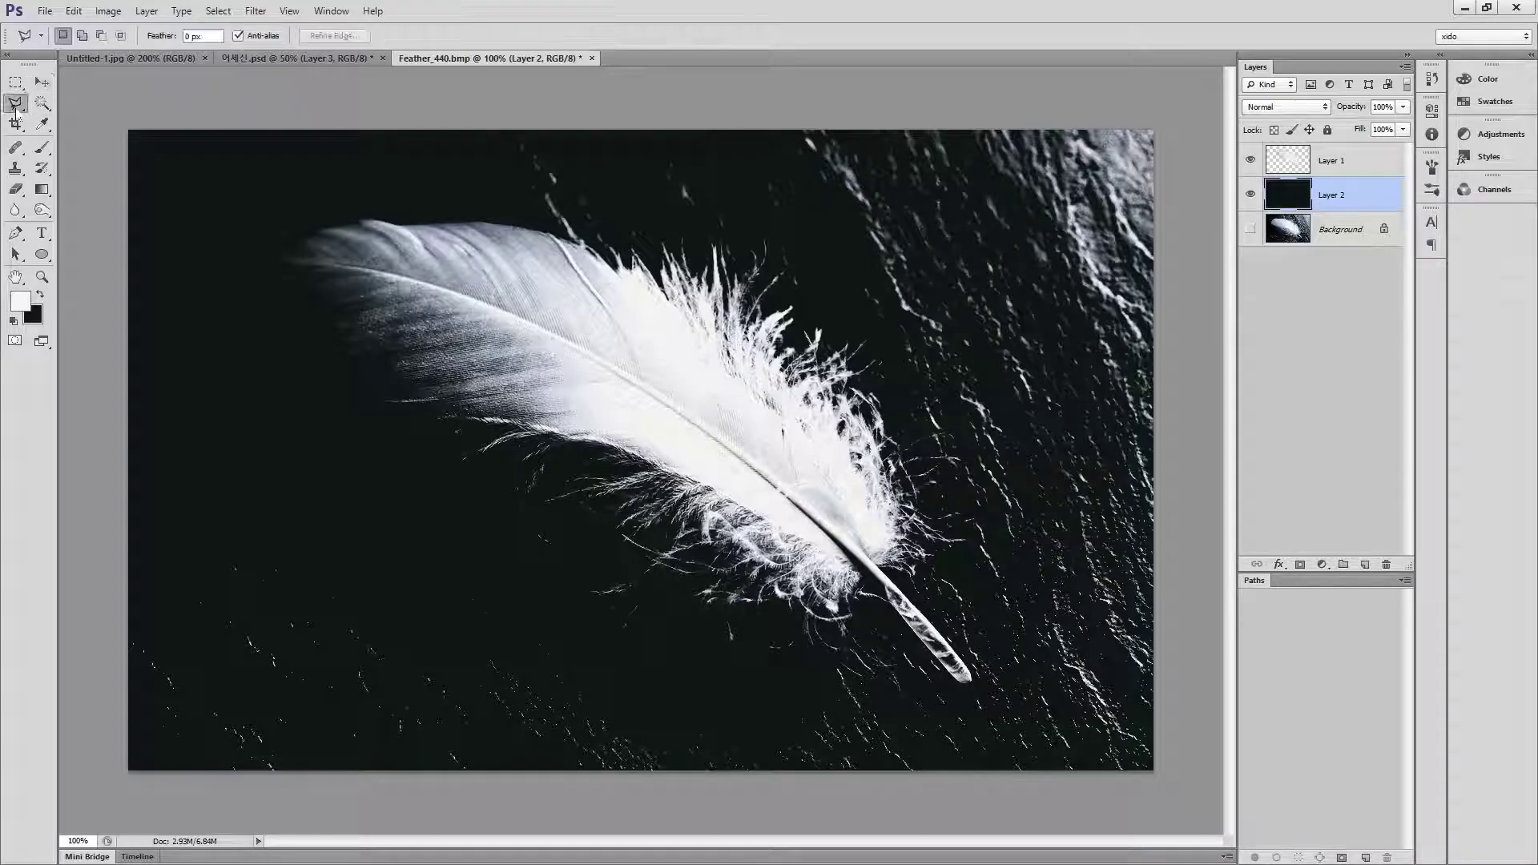
{"action": "left_click", "coordinate": [255, 253]}
{"action": "left_click", "coordinate": [321, 211]}
{"action": "left_click", "coordinate": [475, 208]}
{"action": "left_click", "coordinate": [577, 239]}
{"action": "left_click", "coordinate": [598, 249]}
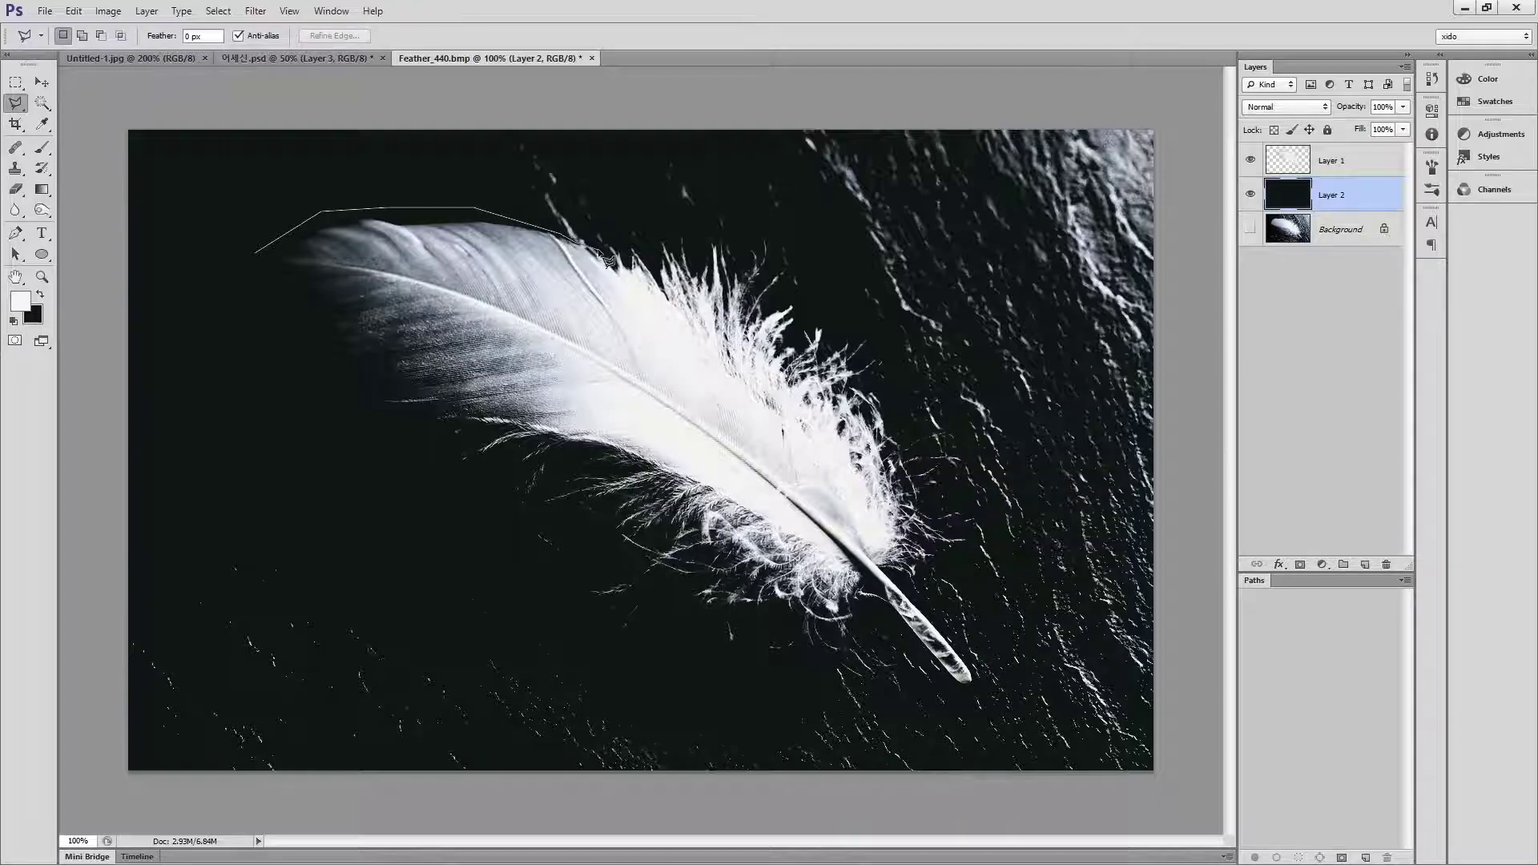
{"action": "left_click", "coordinate": [645, 243]}
{"action": "left_click", "coordinate": [675, 231]}
{"action": "left_click", "coordinate": [717, 242]}
{"action": "left_click", "coordinate": [735, 255]}
{"action": "left_click", "coordinate": [745, 282]}
{"action": "left_click", "coordinate": [783, 270]}
{"action": "left_click", "coordinate": [788, 308]}
{"action": "left_click", "coordinate": [824, 311]}
{"action": "left_click", "coordinate": [895, 354]}
{"action": "left_click", "coordinate": [898, 445]}
{"action": "left_click", "coordinate": [930, 512]}
{"action": "left_click", "coordinate": [953, 508]}
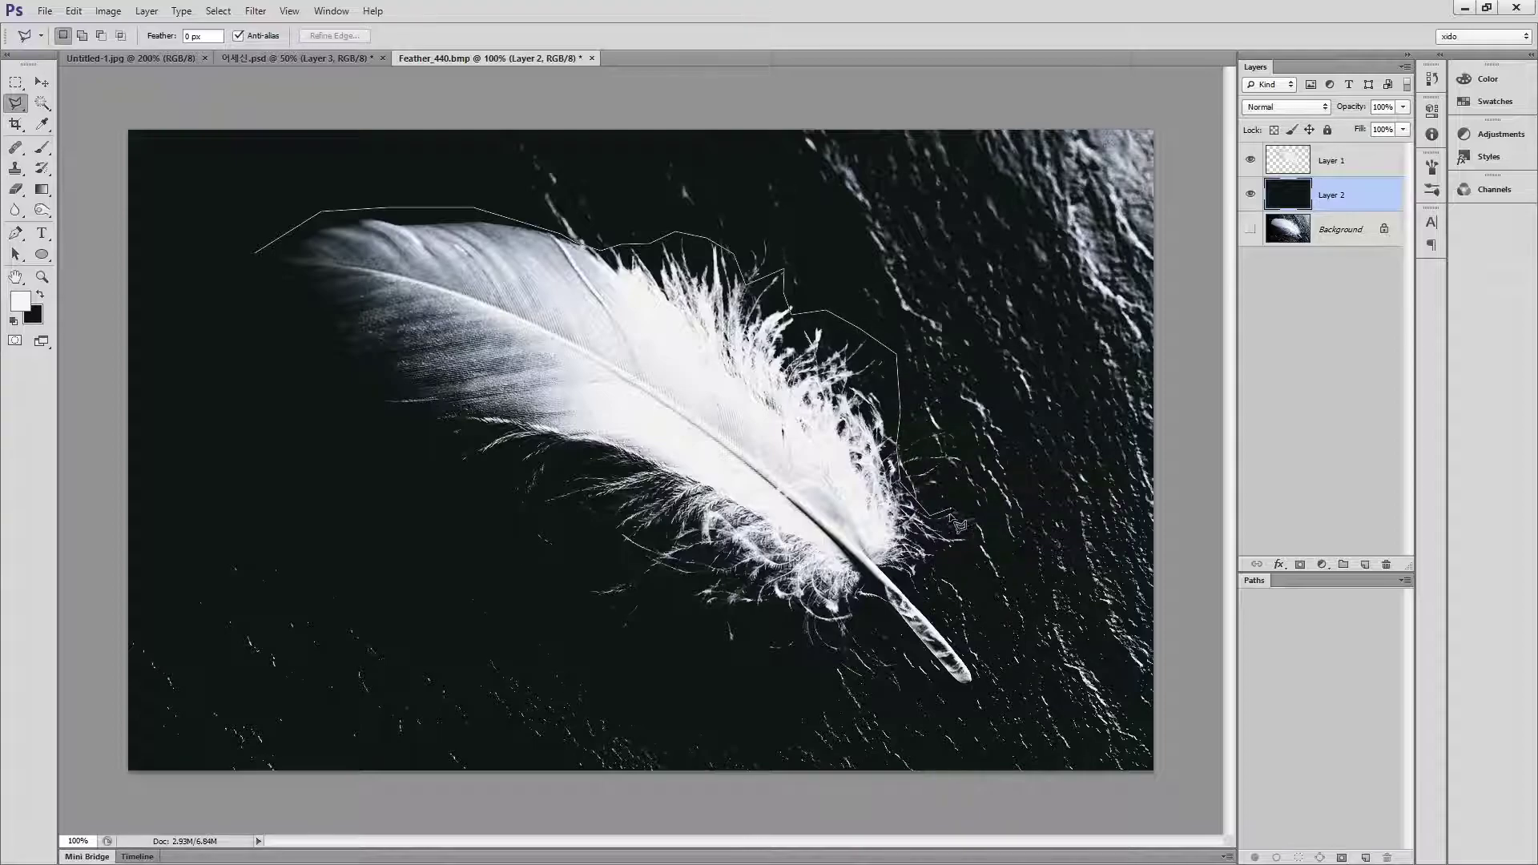
{"action": "left_click", "coordinate": [970, 566]}
{"action": "left_click", "coordinate": [903, 580]}
{"action": "left_click", "coordinate": [971, 680]}
{"action": "left_click", "coordinate": [970, 694]}
{"action": "left_click", "coordinate": [947, 678]}
{"action": "left_click", "coordinate": [894, 611]}
{"action": "left_click", "coordinate": [863, 606]}
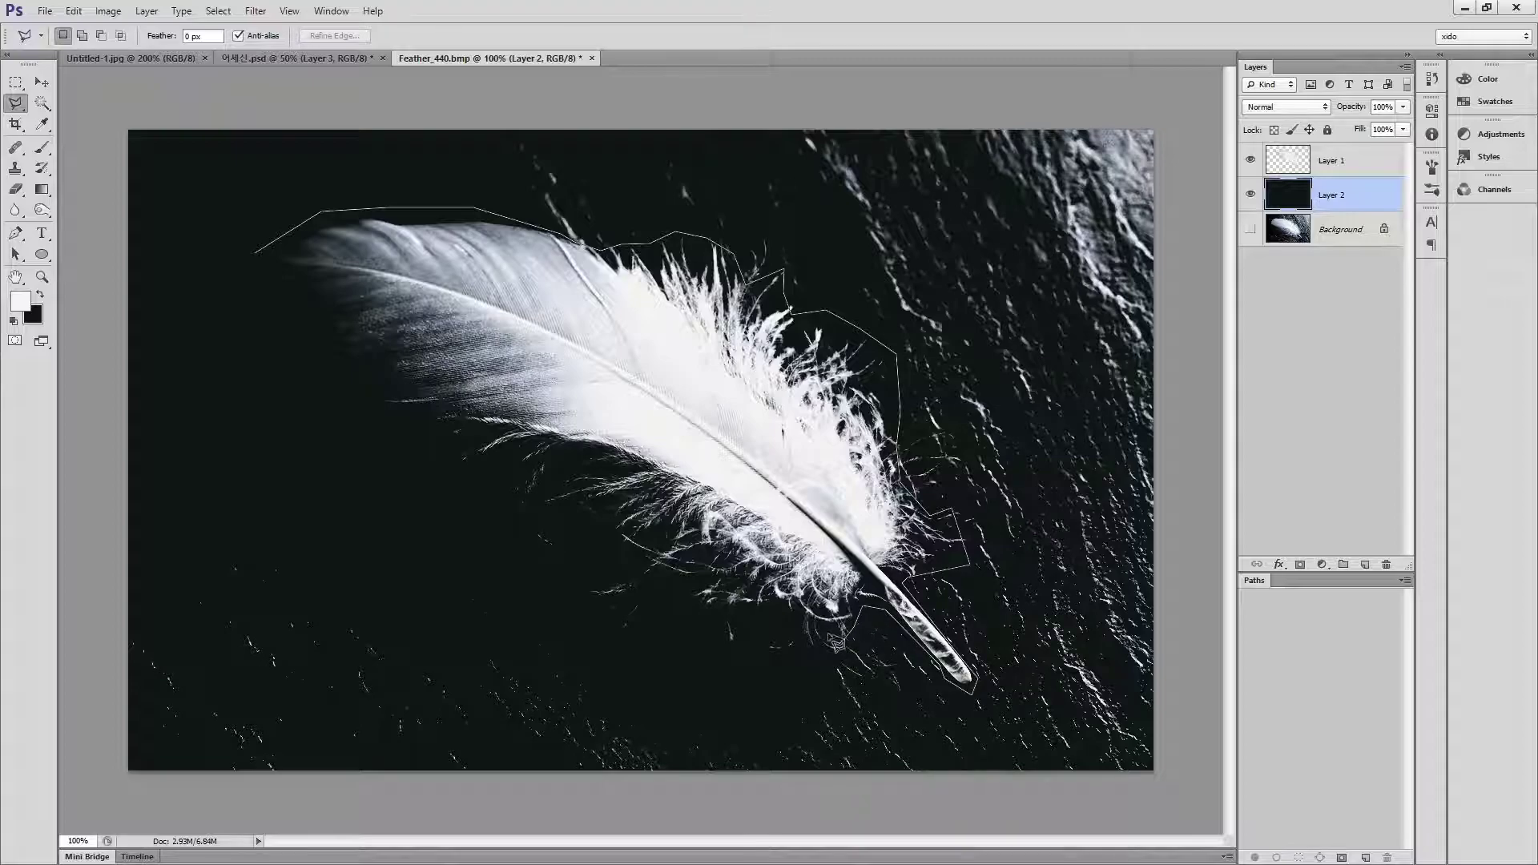
{"action": "left_click", "coordinate": [805, 610]}
{"action": "left_click", "coordinate": [757, 615]}
{"action": "left_click", "coordinate": [718, 606]}
{"action": "left_click", "coordinate": [658, 597]}
{"action": "left_click", "coordinate": [570, 522]}
{"action": "left_click", "coordinate": [490, 506]}
{"action": "left_click", "coordinate": [360, 458]}
{"action": "left_click", "coordinate": [249, 393]}
{"action": "left_click", "coordinate": [213, 311]}
{"action": "double_click", "coordinate": [236, 274]}
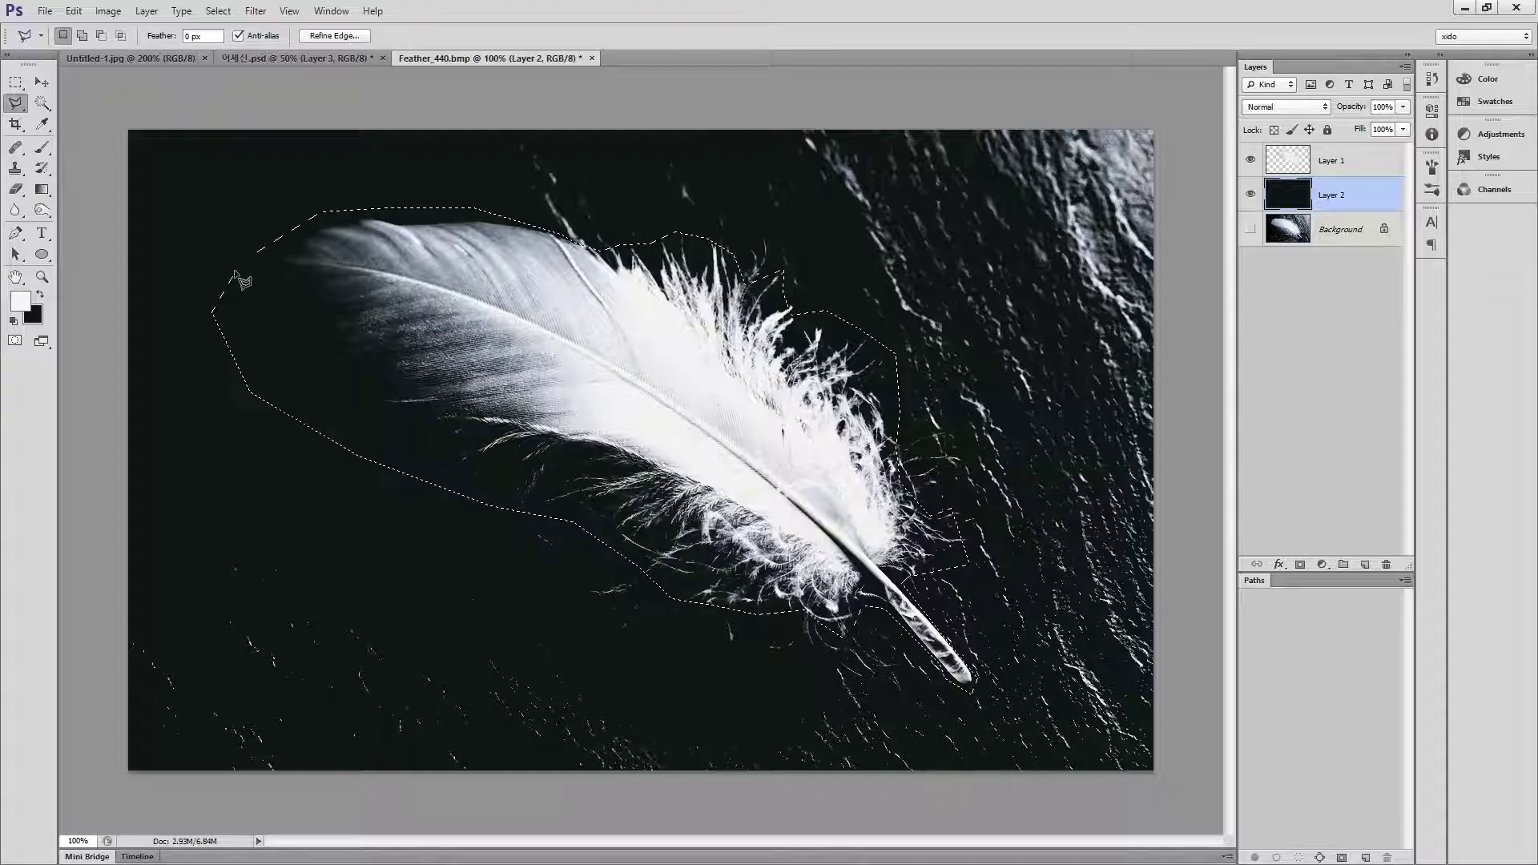
- Copy the selected feather from Layer 1 to a new layer and hide Layer 1
{"action": "left_click", "coordinate": [1357, 161]}
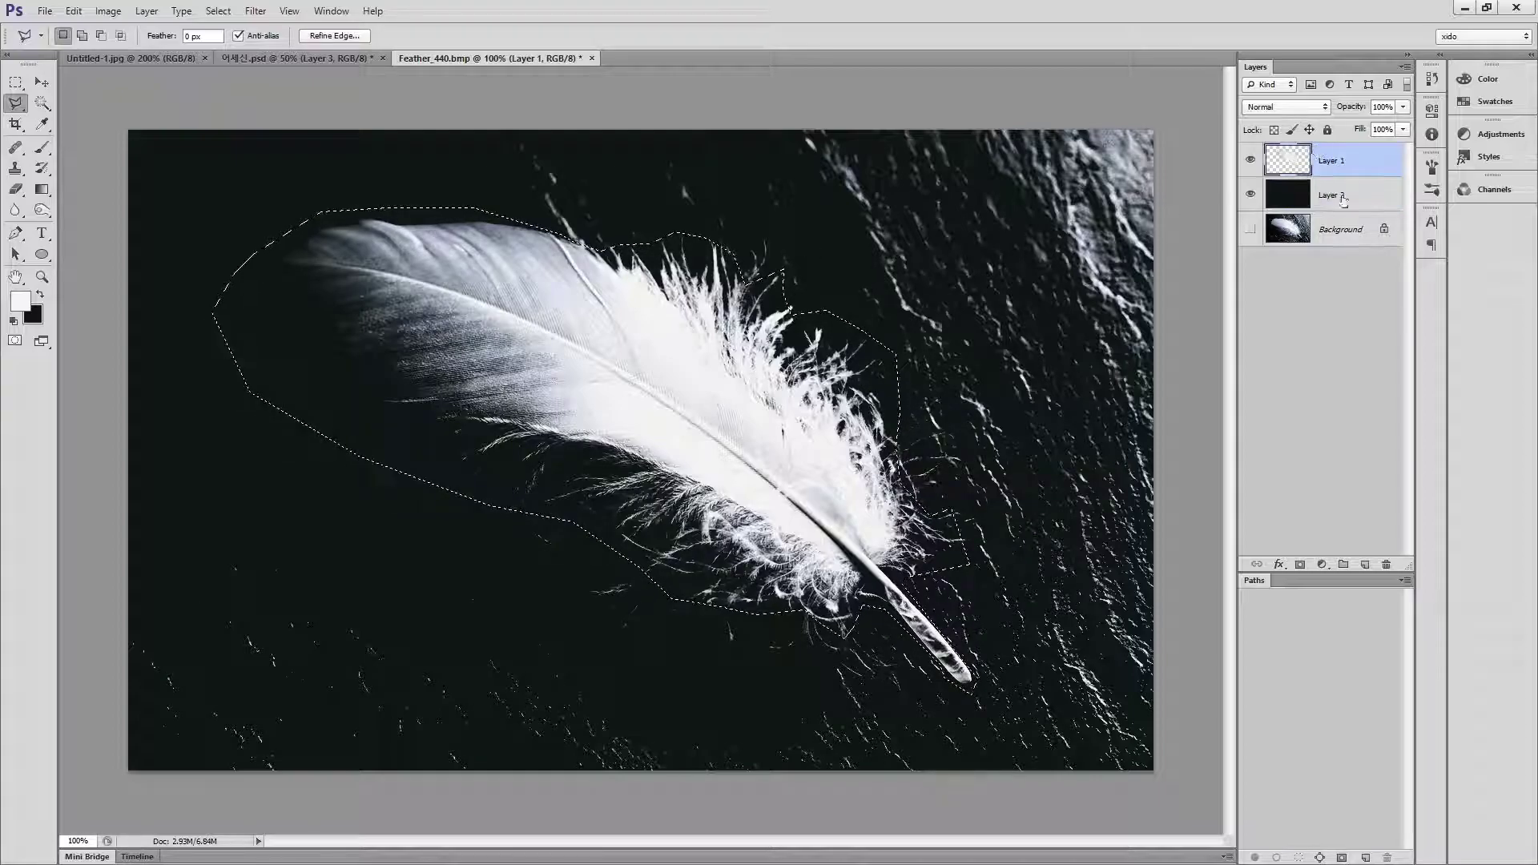
{"action": "key", "text": "ctrl+j"}
{"action": "left_click", "coordinate": [1250, 195]}
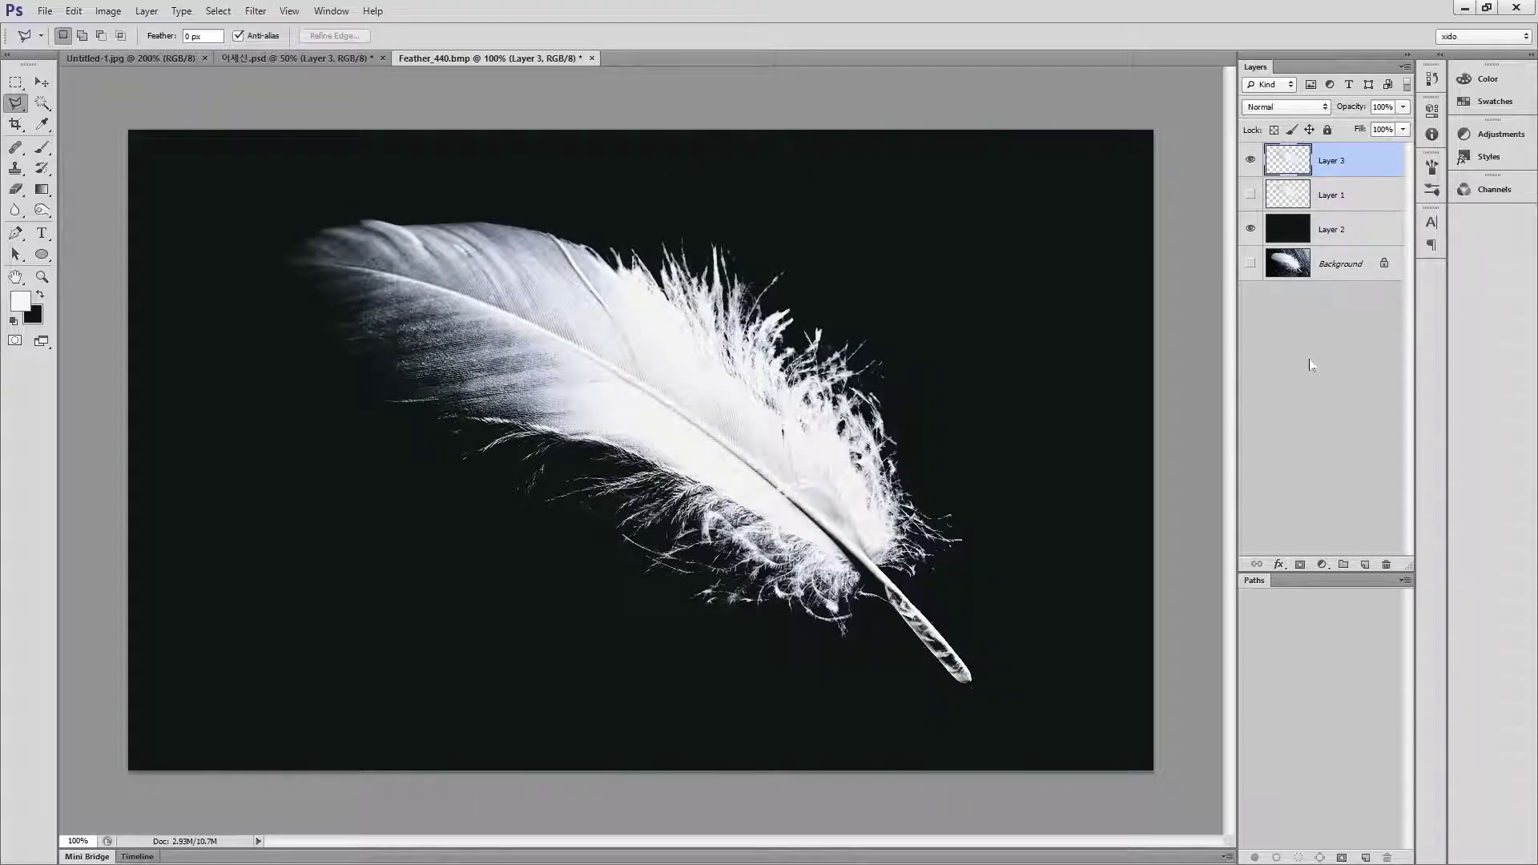
- Check the colored feather in the reference Untitled-1.jpg and return to Feather_440.bmp
{"action": "key", "text": "v"}
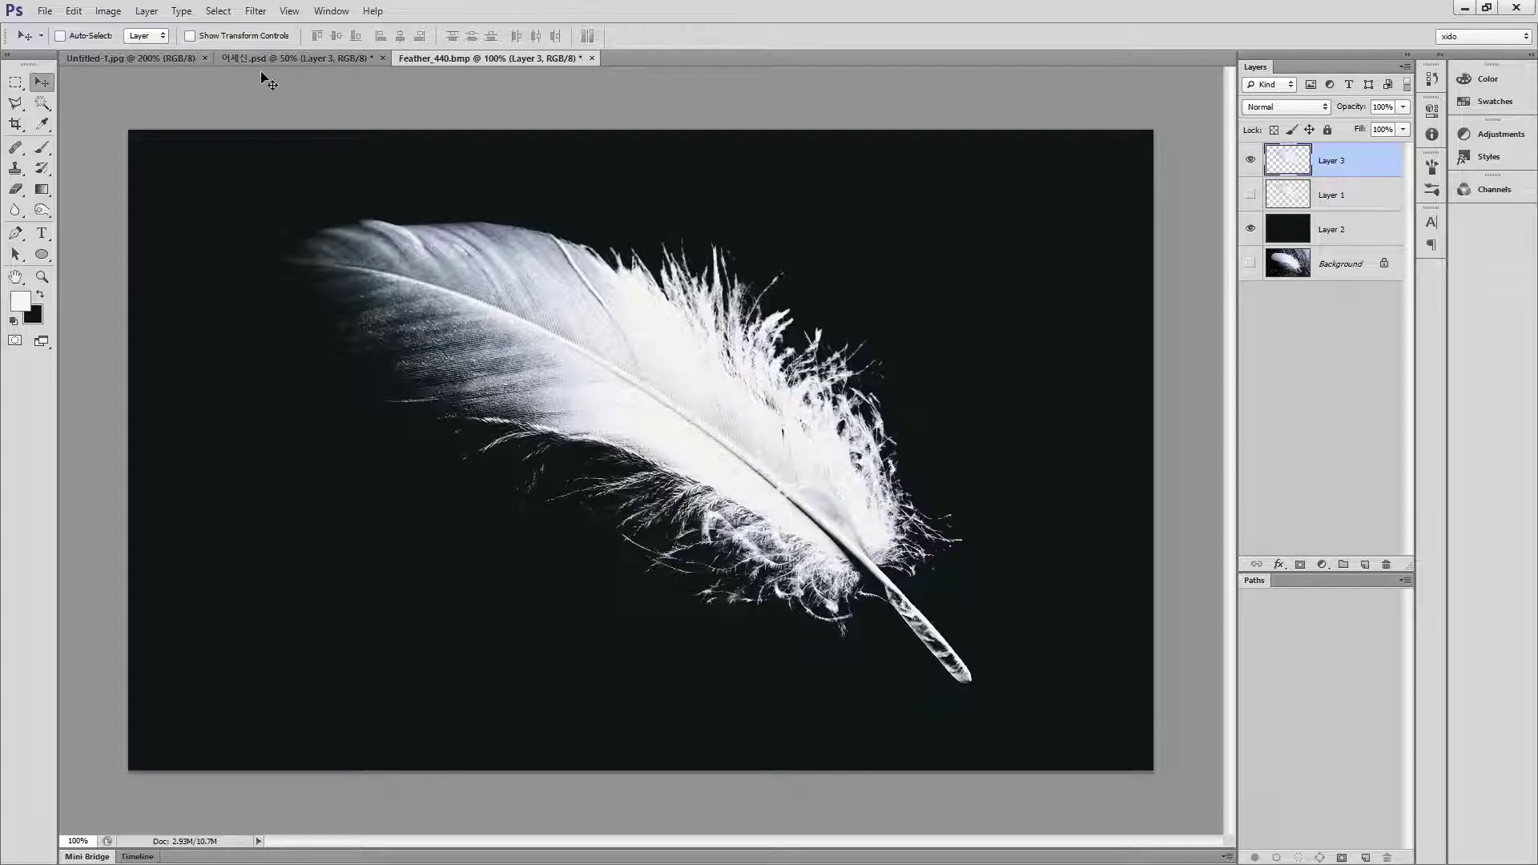
{"action": "left_click", "coordinate": [122, 58]}
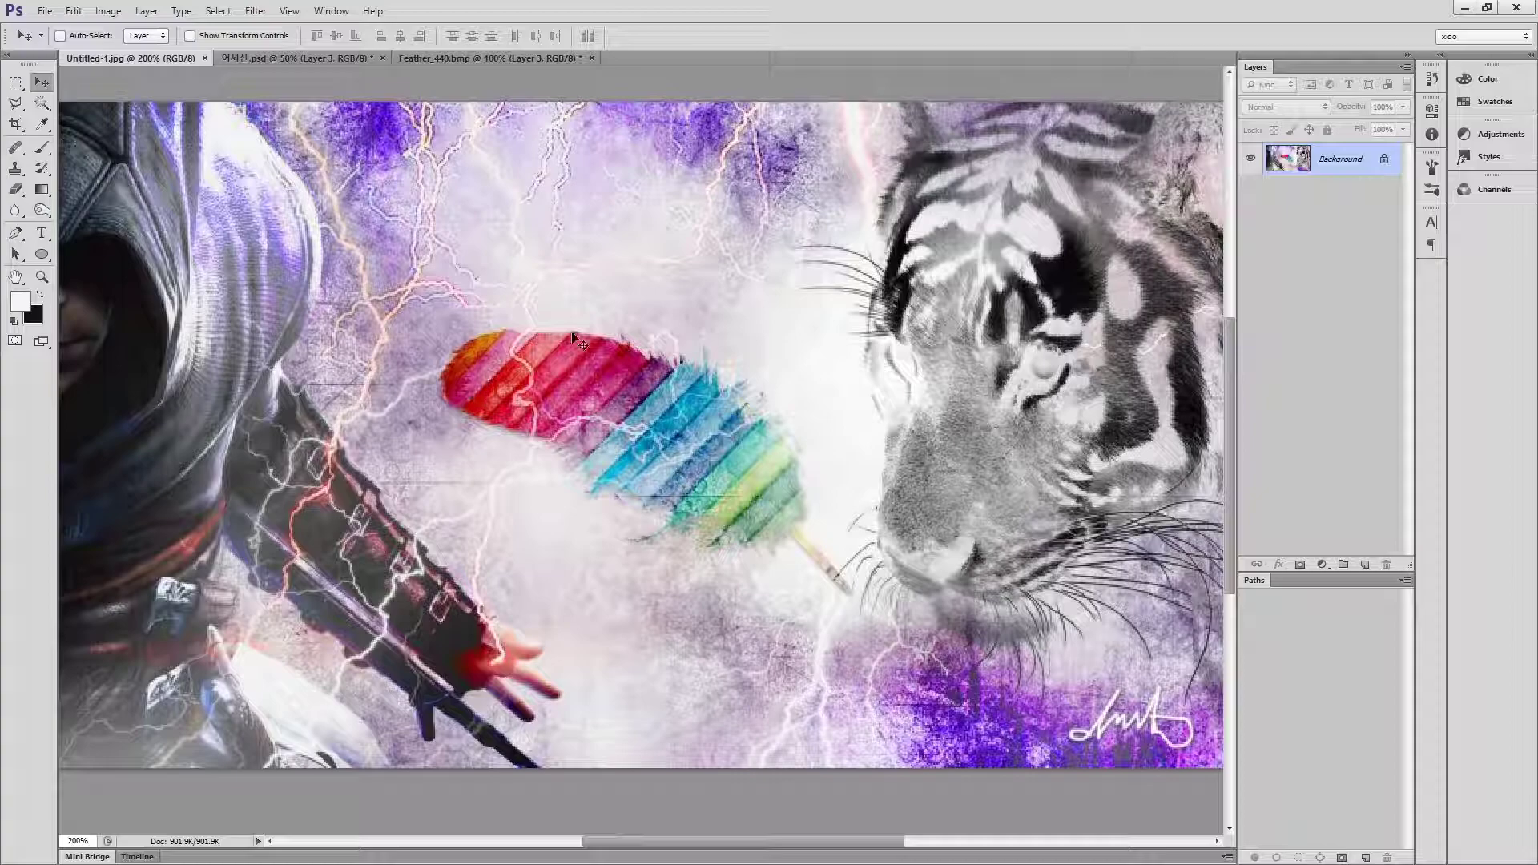
{"action": "left_click", "coordinate": [425, 56]}
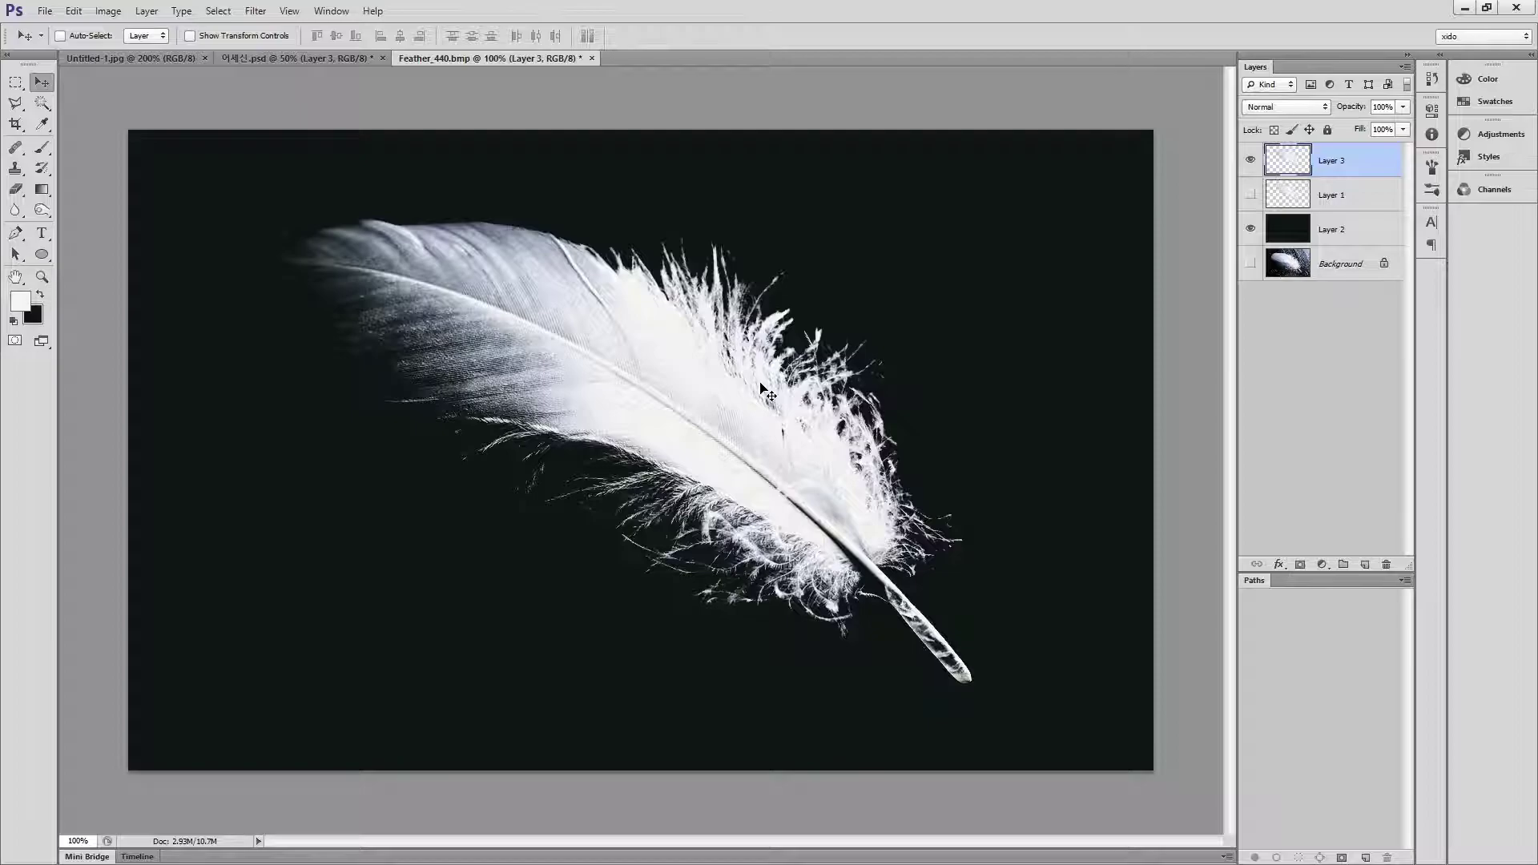
- Duplicate the cleaned feather layer repeatedly up to Layer 3 copy 26 to build up its opacity
{"action": "key", "text": "ctrl+j"}
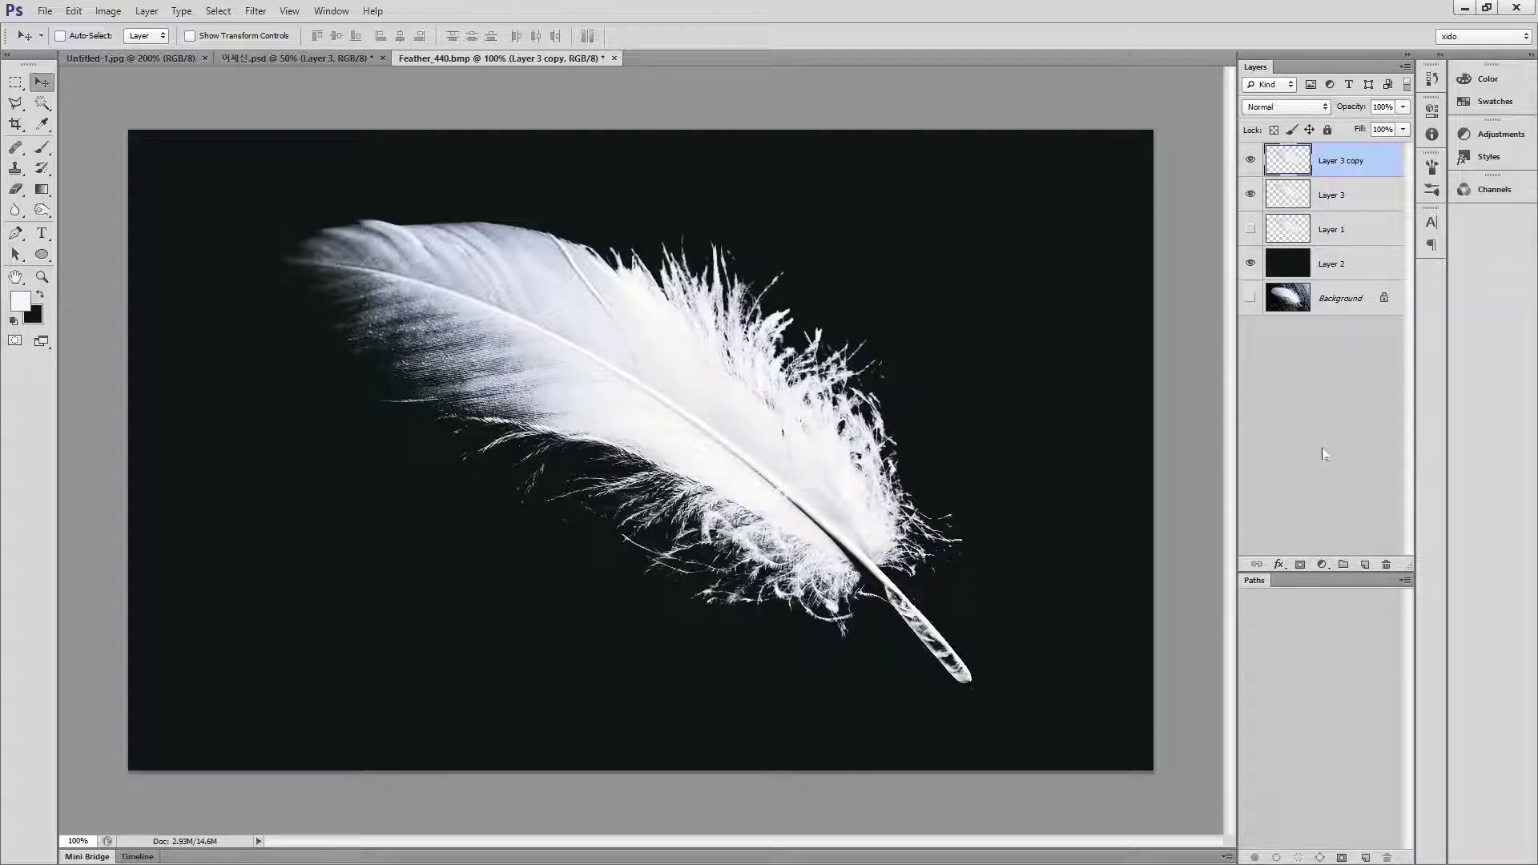
{"action": "key", "text": "ctrl+j"}
{"action": "key", "text": "ctrl+j"}
{"action": "key", "text": "ctrl+j"}
{"action": "key", "text": "ctrl+j"}
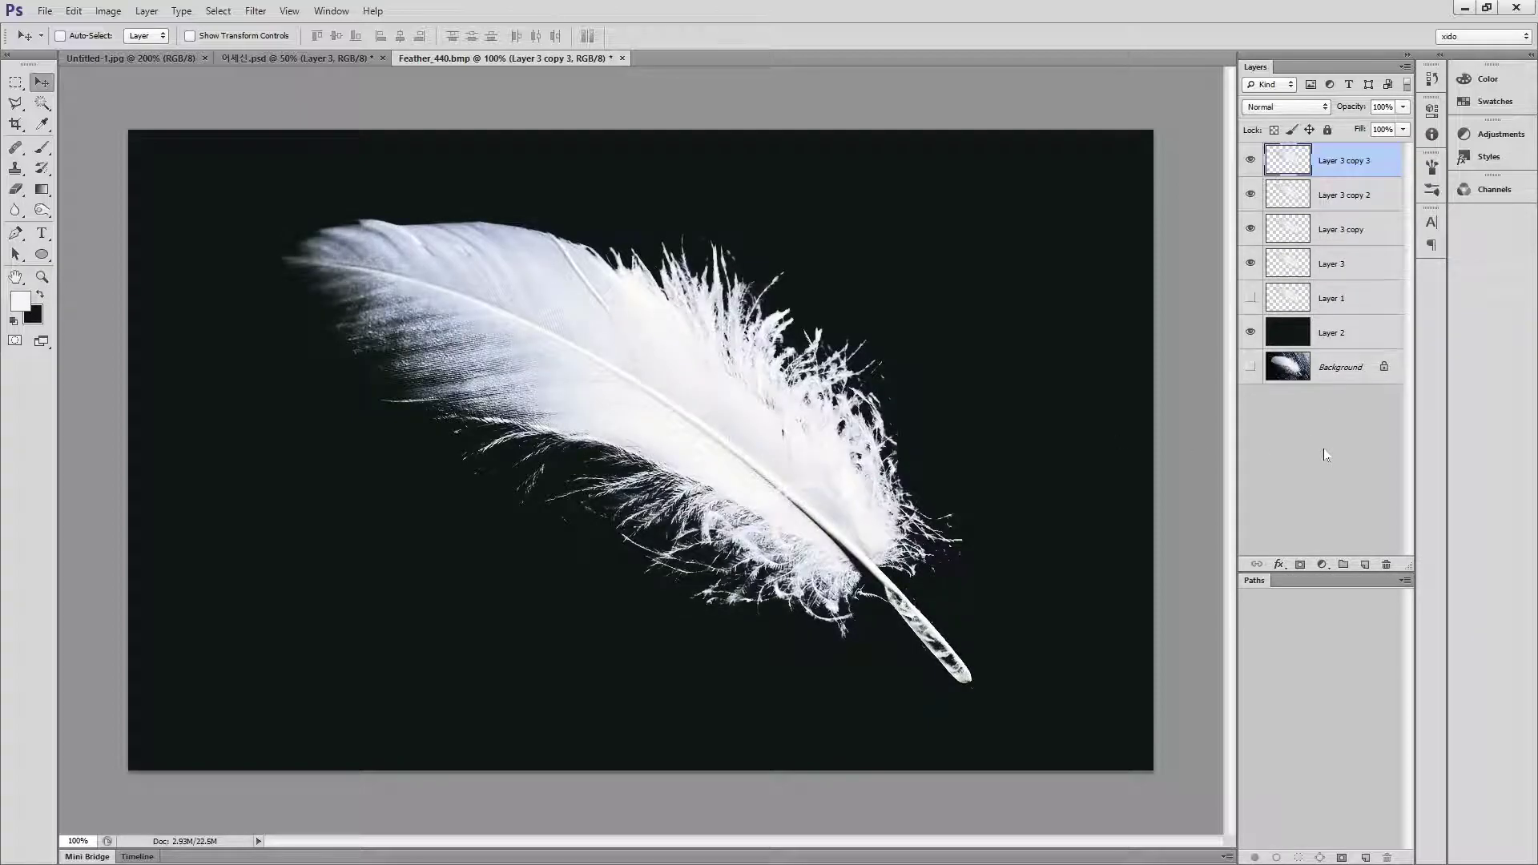
{"action": "key", "text": "ctrl+j"}
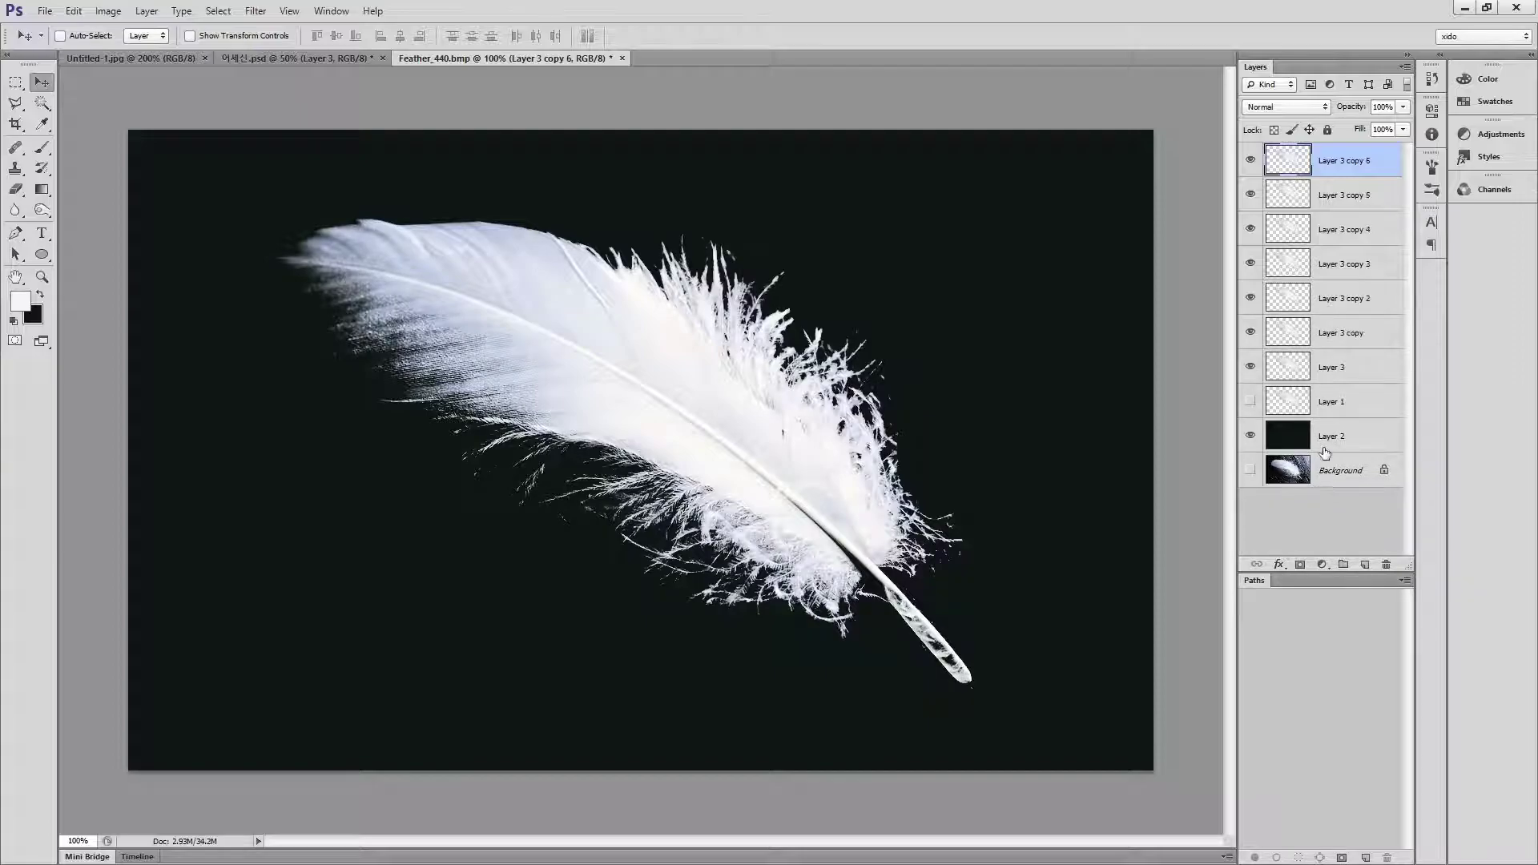
{"action": "key", "text": "ctrl+j"}
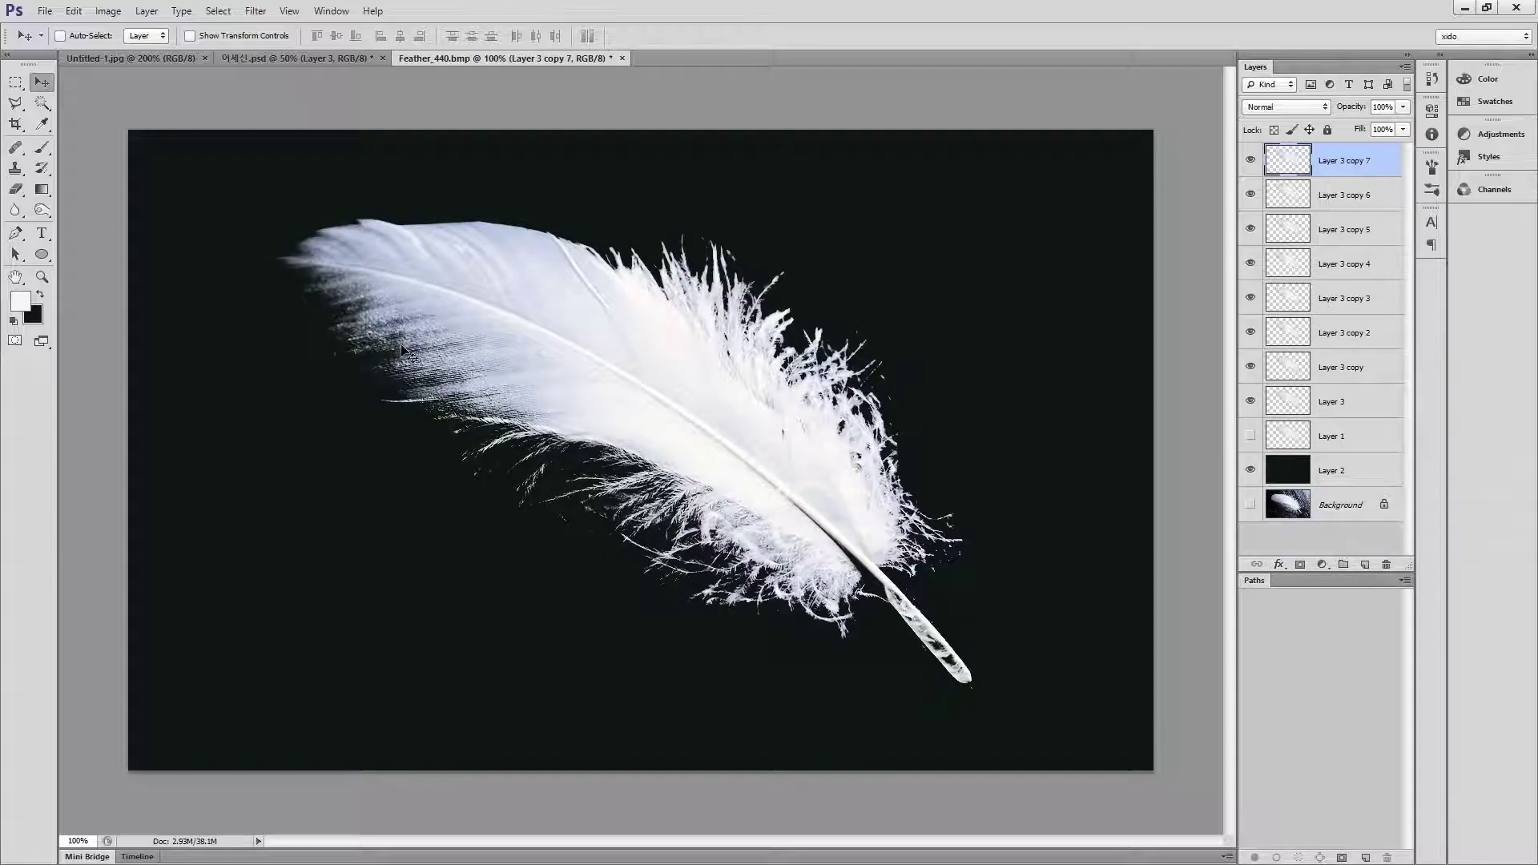
{"action": "key", "text": "ctrl+j"}
{"action": "key", "text": "ctrl+j"}
{"action": "key", "text": "ctrl+j"}
{"action": "key", "text": "ctrl+j"}
{"action": "key", "text": "ctrl+j"}
{"action": "key", "text": "ctrl+j"}
{"action": "key", "text": "ctrl+j"}
{"action": "key", "text": "ctrl+j"}
{"action": "key", "text": "ctrl+j"}
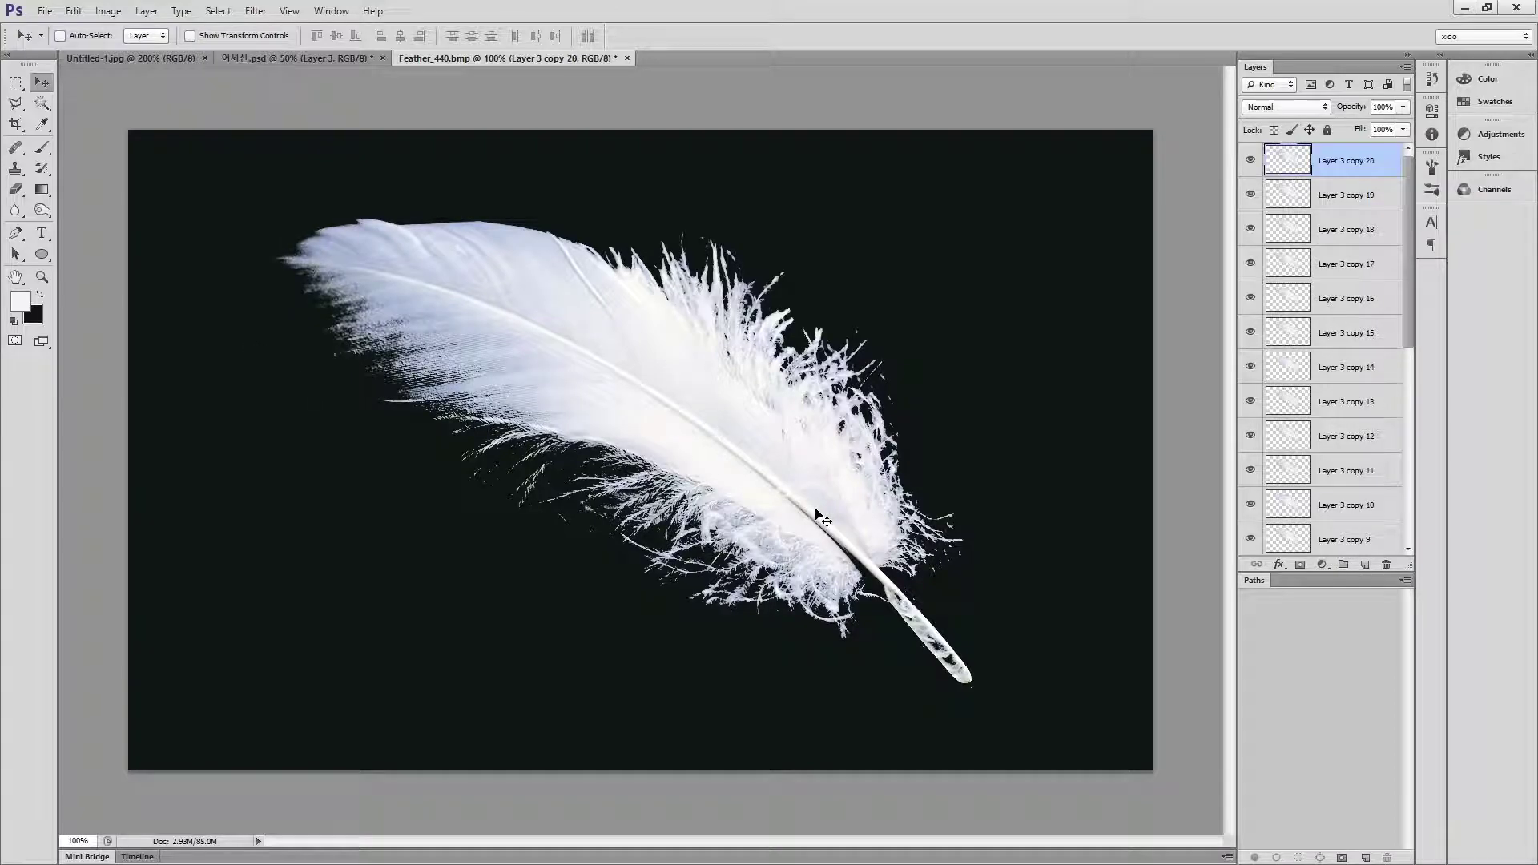
{"action": "key", "text": "ctrl+j"}
{"action": "key", "text": "ctrl+j"}
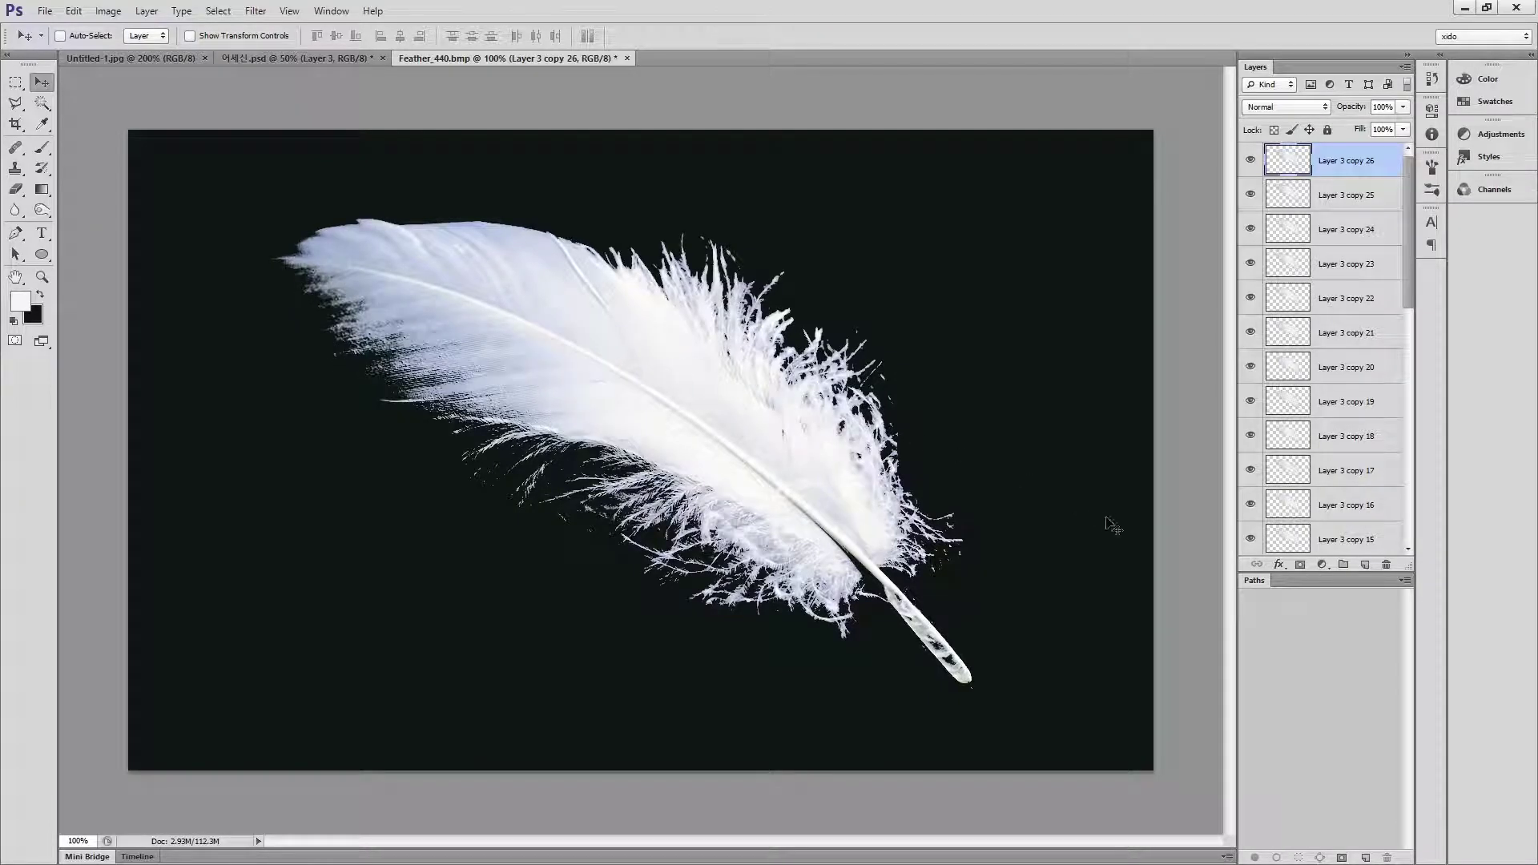
- Extend the layer list, then hide the stacked feather copies and show them again to compare the feather's density
{"action": "left_click_drag", "start_coordinate": [1399, 576], "coordinate": [1400, 777]}
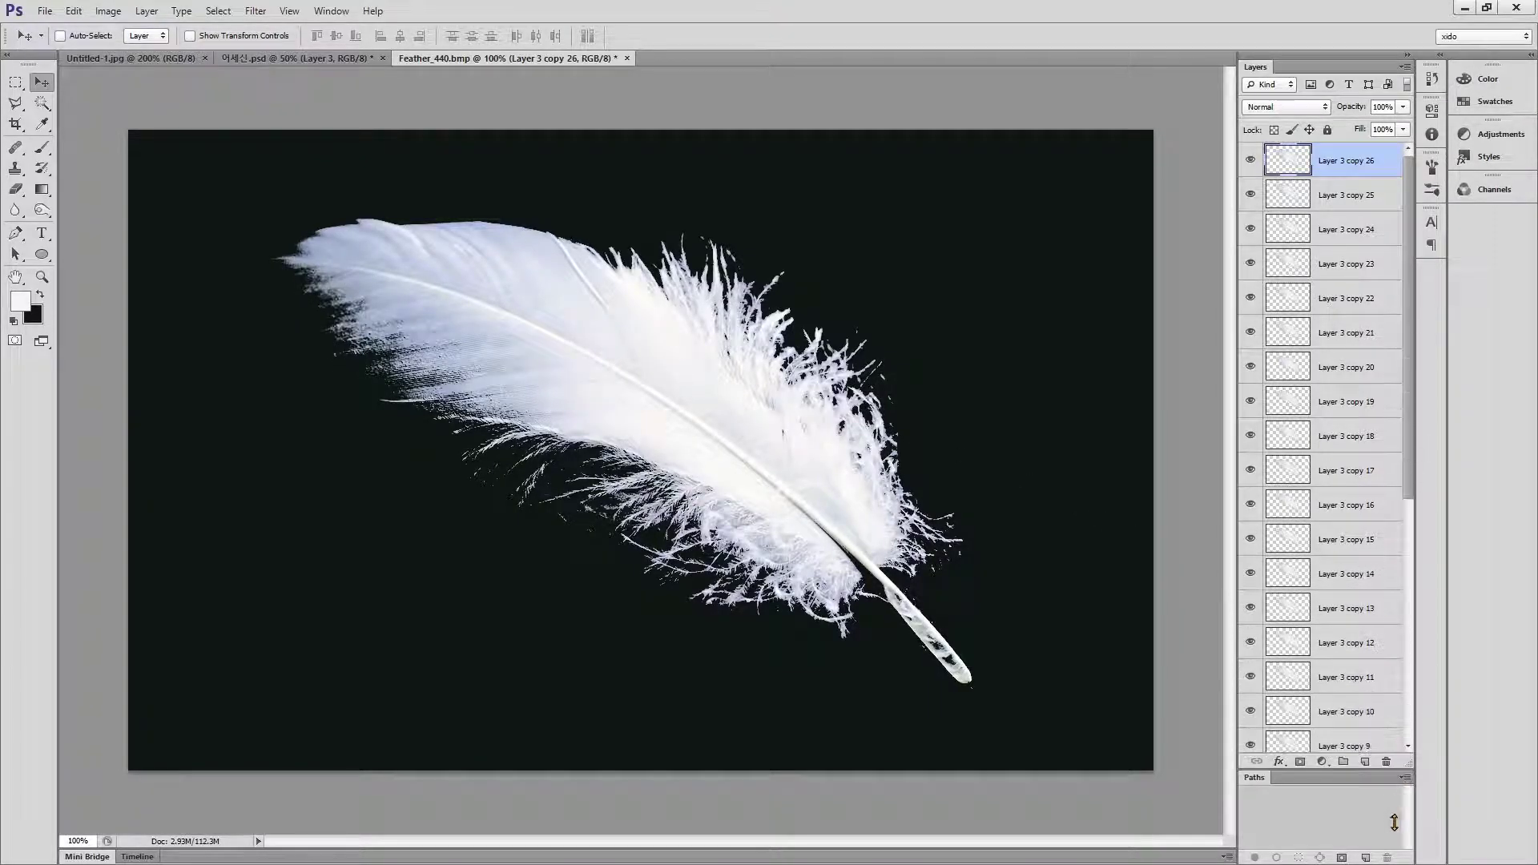
{"action": "scroll", "coordinate": [1362, 704], "scroll_direction": "down", "scroll_amount": 5}
{"action": "left_click", "coordinate": [1353, 675], "text": "shift"}
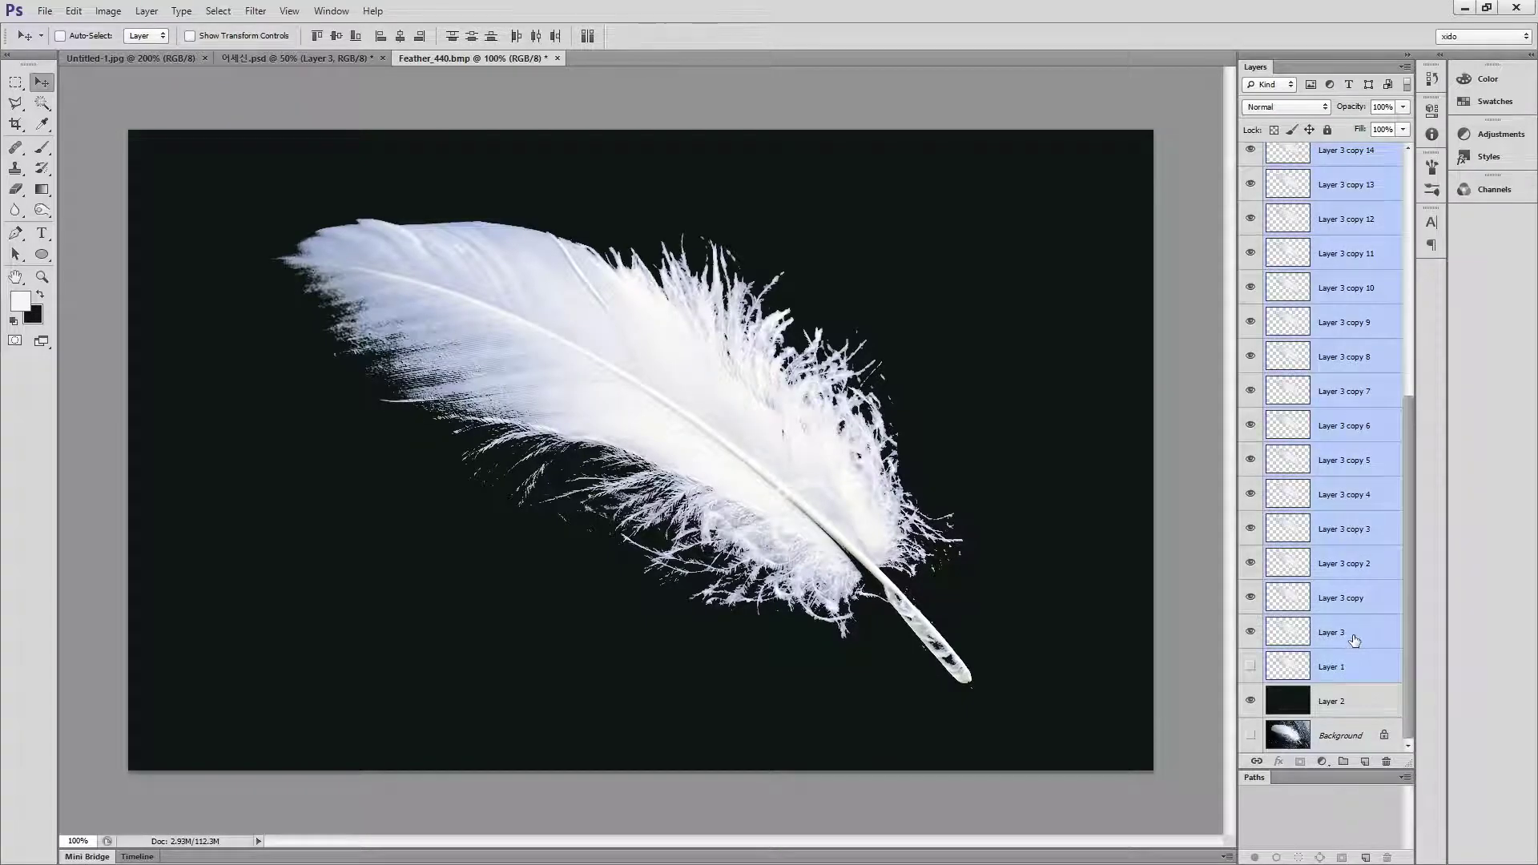
{"action": "left_click", "coordinate": [1353, 640]}
{"action": "scroll", "coordinate": [1355, 617], "scroll_direction": "up", "scroll_amount": 5}
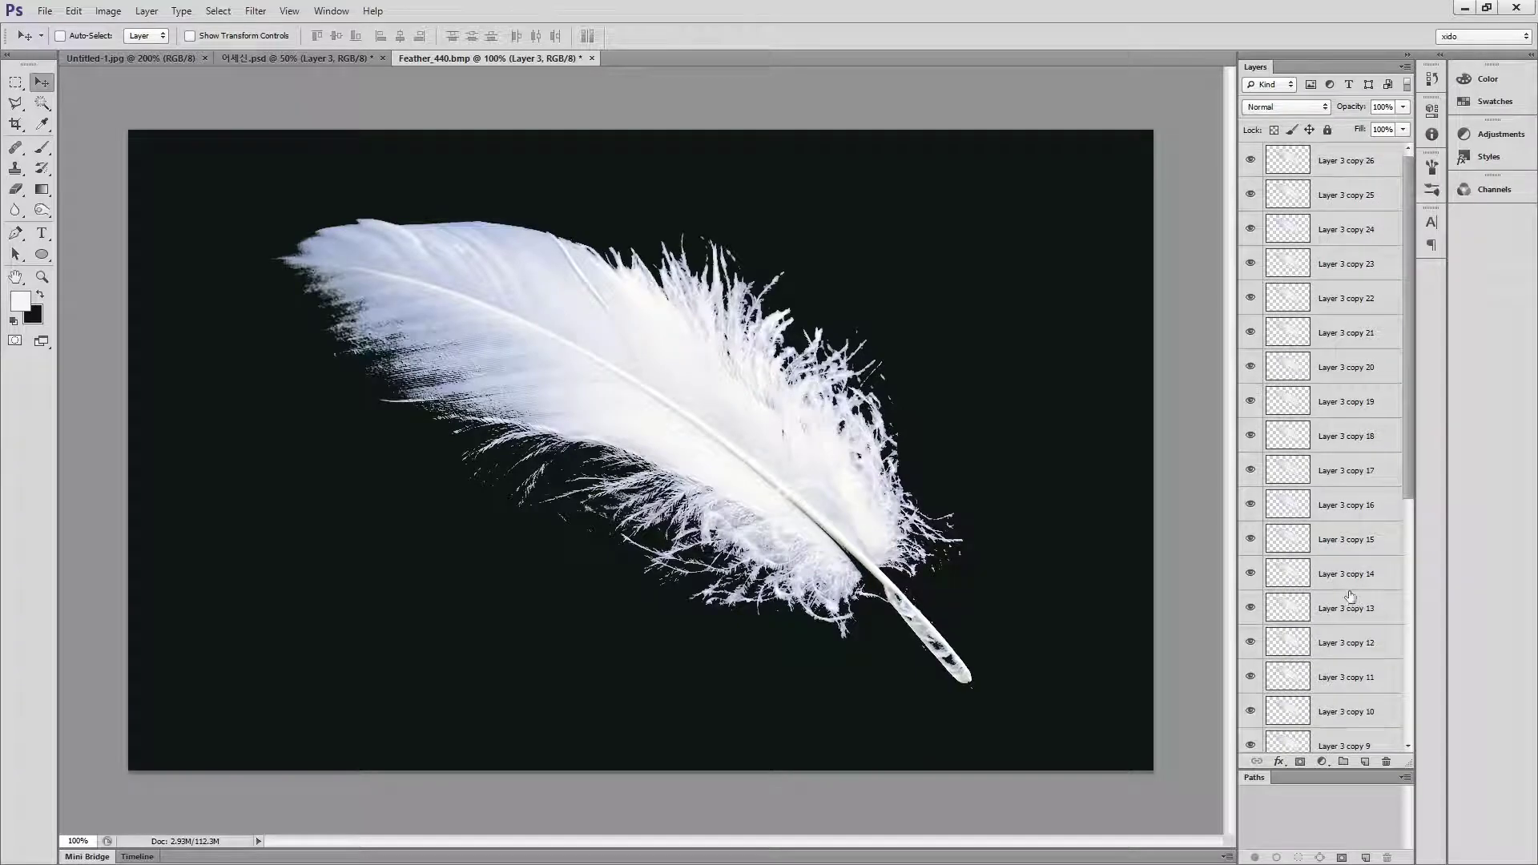
{"action": "left_click_drag", "start_coordinate": [1247, 174], "coordinate": [1246, 682]}
{"action": "scroll", "coordinate": [1320, 613], "scroll_direction": "down", "scroll_amount": 3}
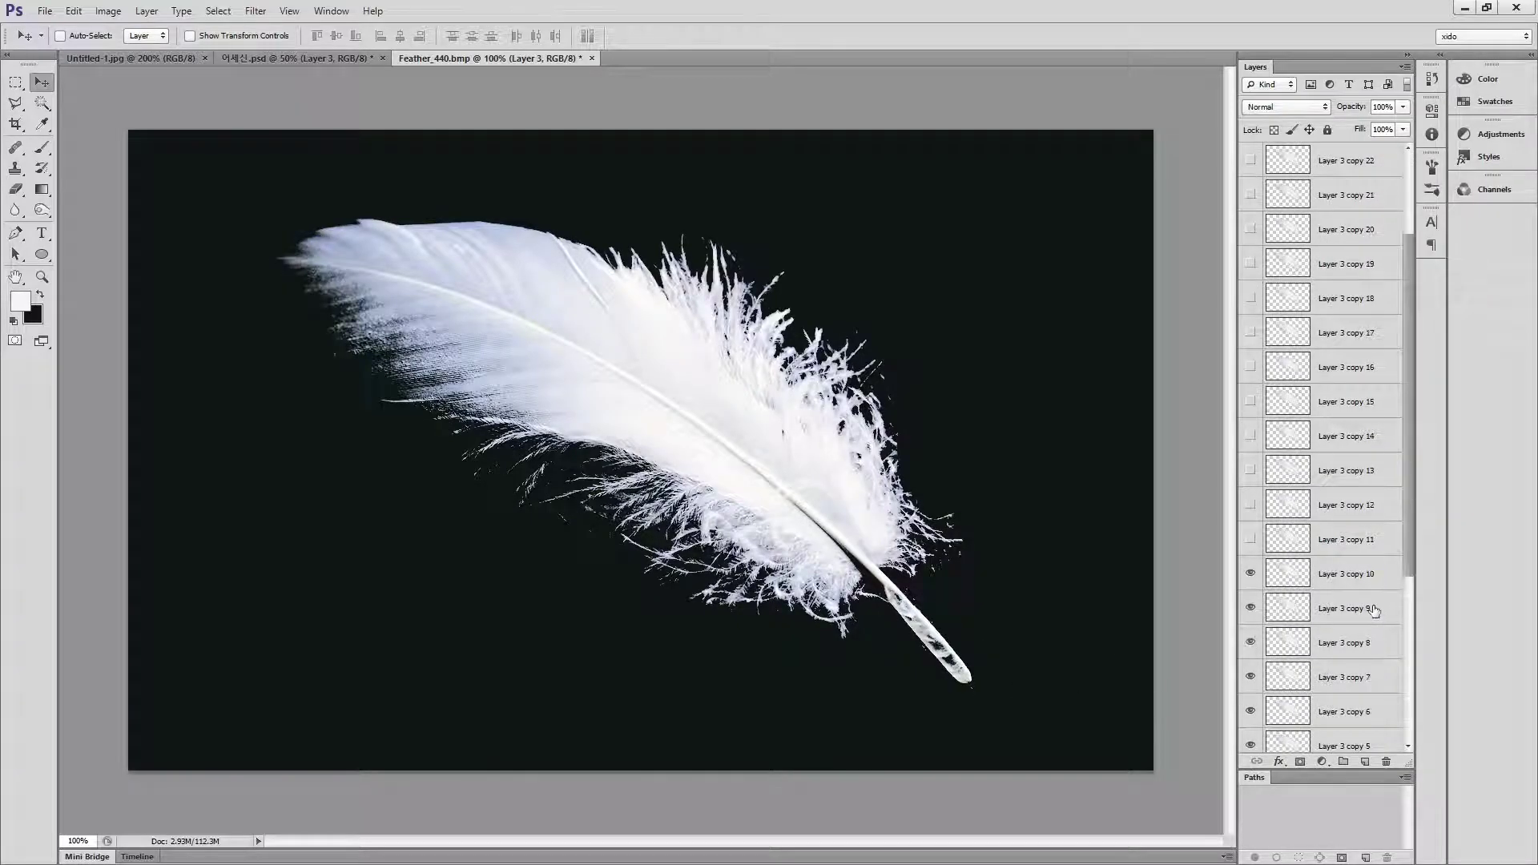
{"action": "left_click_drag", "start_coordinate": [1255, 479], "coordinate": [1257, 160]}
{"action": "scroll", "coordinate": [1334, 367], "scroll_direction": "up", "scroll_amount": 3}
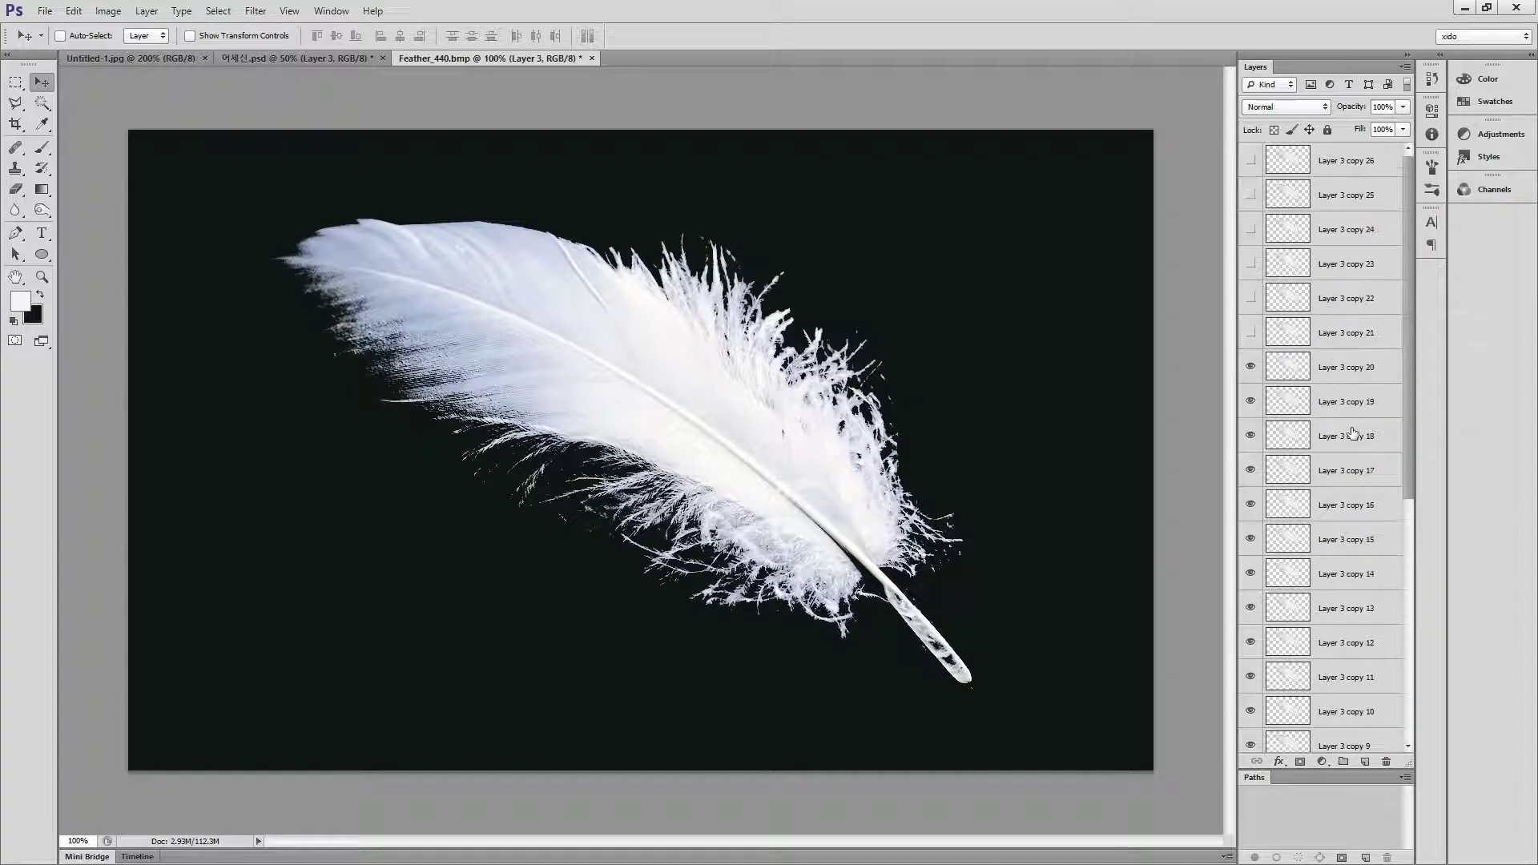
{"action": "left_click_drag", "start_coordinate": [1254, 343], "coordinate": [1250, 160]}
- Merge all feather duplicates from Layer 3 copy 26 down to Layer 3 copy into one layer and hide Layer 3
{"action": "left_click", "coordinate": [1354, 164]}
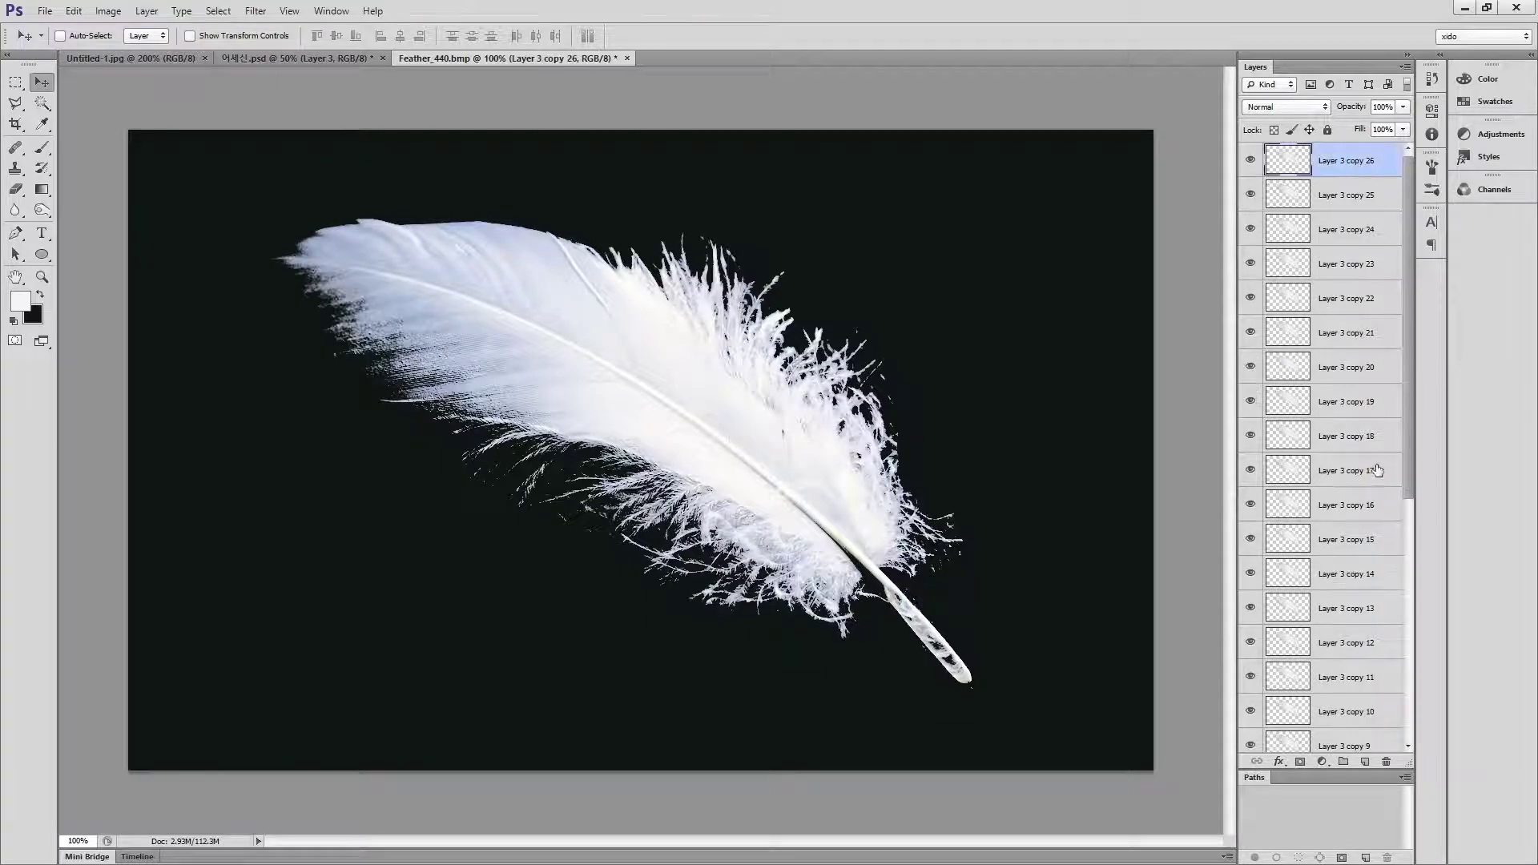
{"action": "scroll", "coordinate": [1376, 467], "scroll_direction": "down", "scroll_amount": 5}
{"action": "scroll", "coordinate": [1376, 466], "scroll_direction": "down", "scroll_amount": 2}
{"action": "left_click", "coordinate": [1347, 602], "text": "shift"}
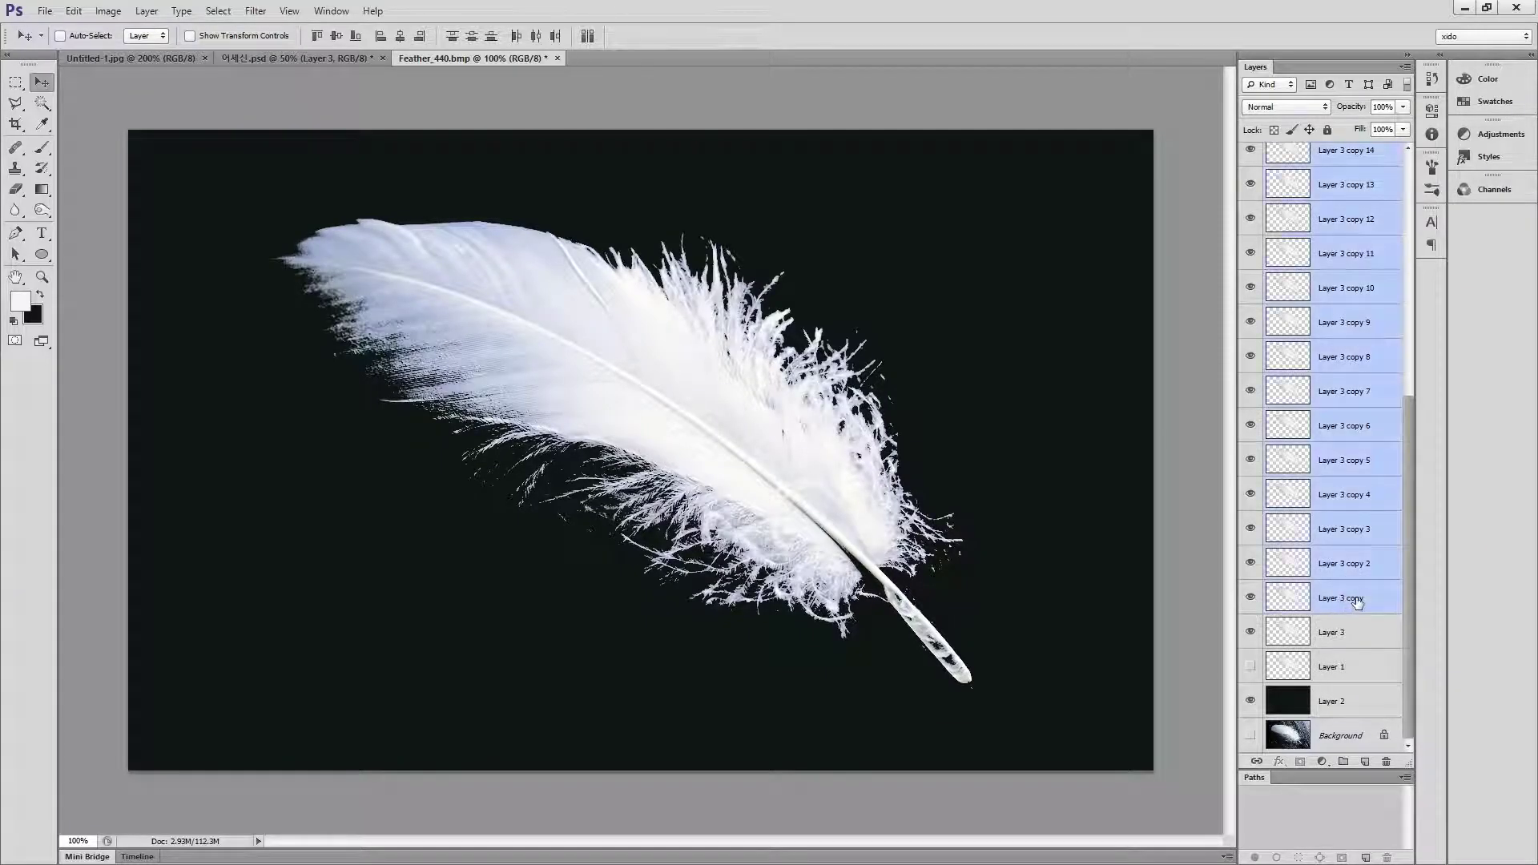
{"action": "key", "text": "ctrl+e"}
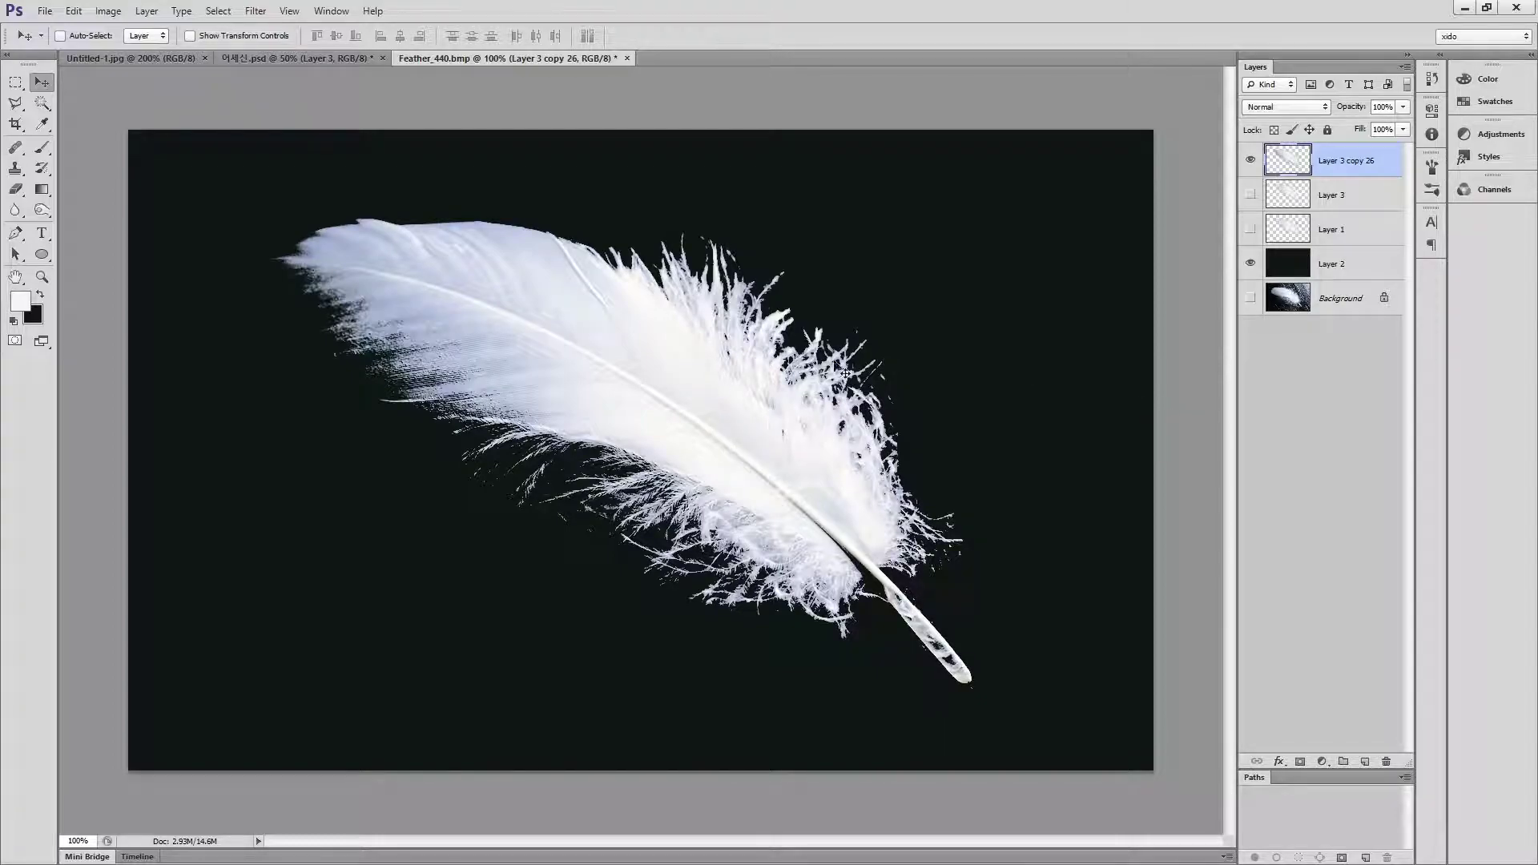
- Erase stray specks around the feather's upper fringe using a small Eraser brush at 50% opacity
{"action": "left_click", "coordinate": [759, 329], "text": "ctrl"}
{"action": "left_click", "coordinate": [759, 329], "text": "ctrl"}
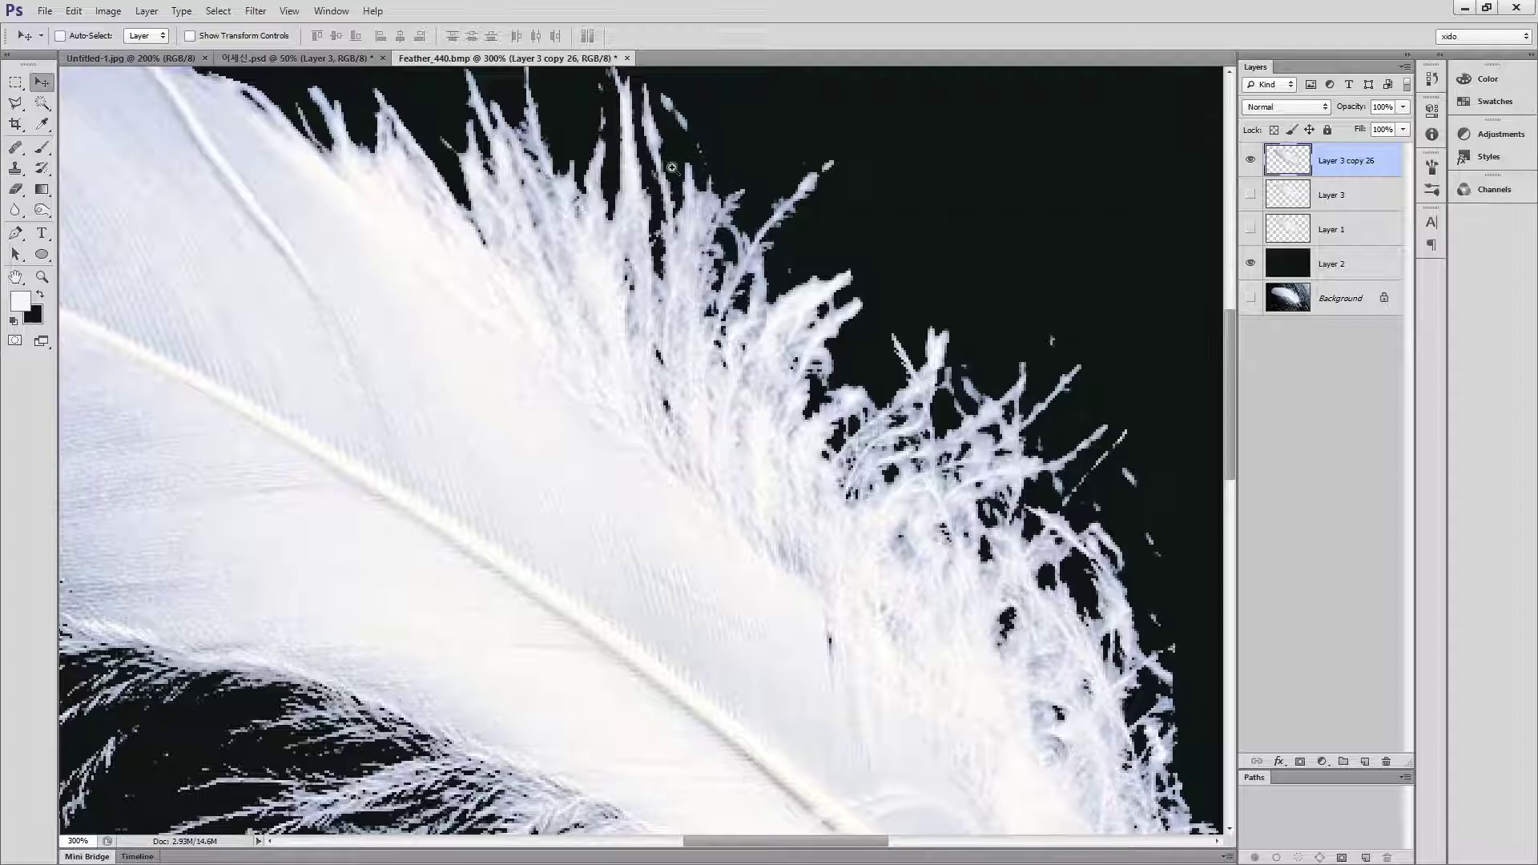
{"action": "left_click_drag", "start_coordinate": [821, 207], "coordinate": [652, 356]}
{"action": "left_click", "coordinate": [16, 189]}
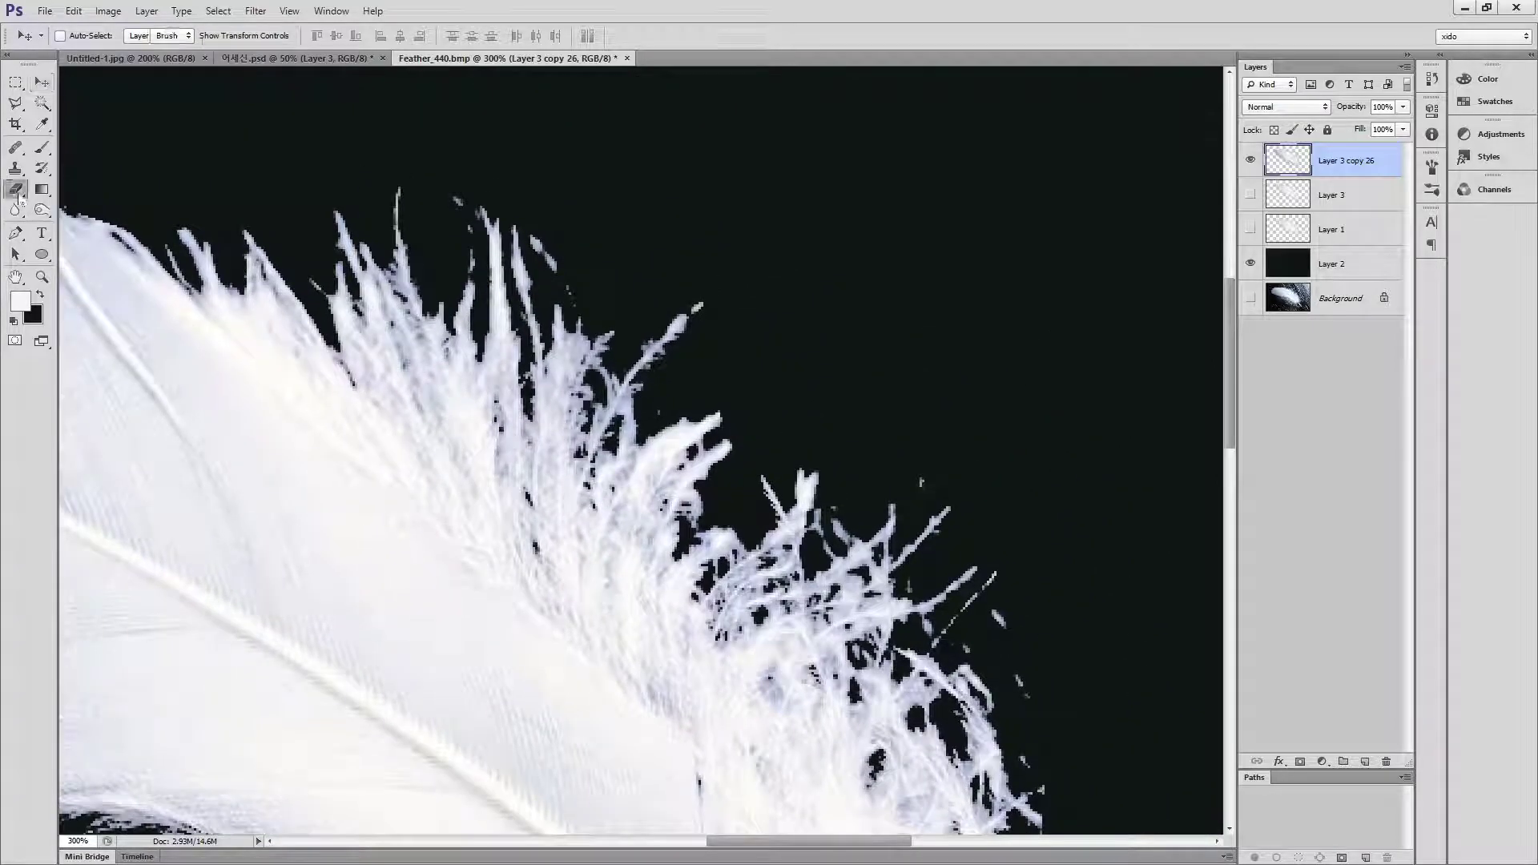
{"action": "key", "text": "bracketleft"}
{"action": "key", "text": "bracketleft"}
{"action": "key", "text": "bracketleft"}
{"action": "key", "text": "bracketleft"}
{"action": "key", "text": "bracketleft"}
{"action": "key", "text": "bracketleft"}
{"action": "key", "text": "bracketleft"}
{"action": "key", "text": "bracketleft"}
{"action": "key", "text": "bracketleft"}
{"action": "key", "text": "bracketleft"}
{"action": "key", "text": "bracketleft"}
{"action": "key", "text": "bracketleft"}
{"action": "key", "text": "bracketleft"}
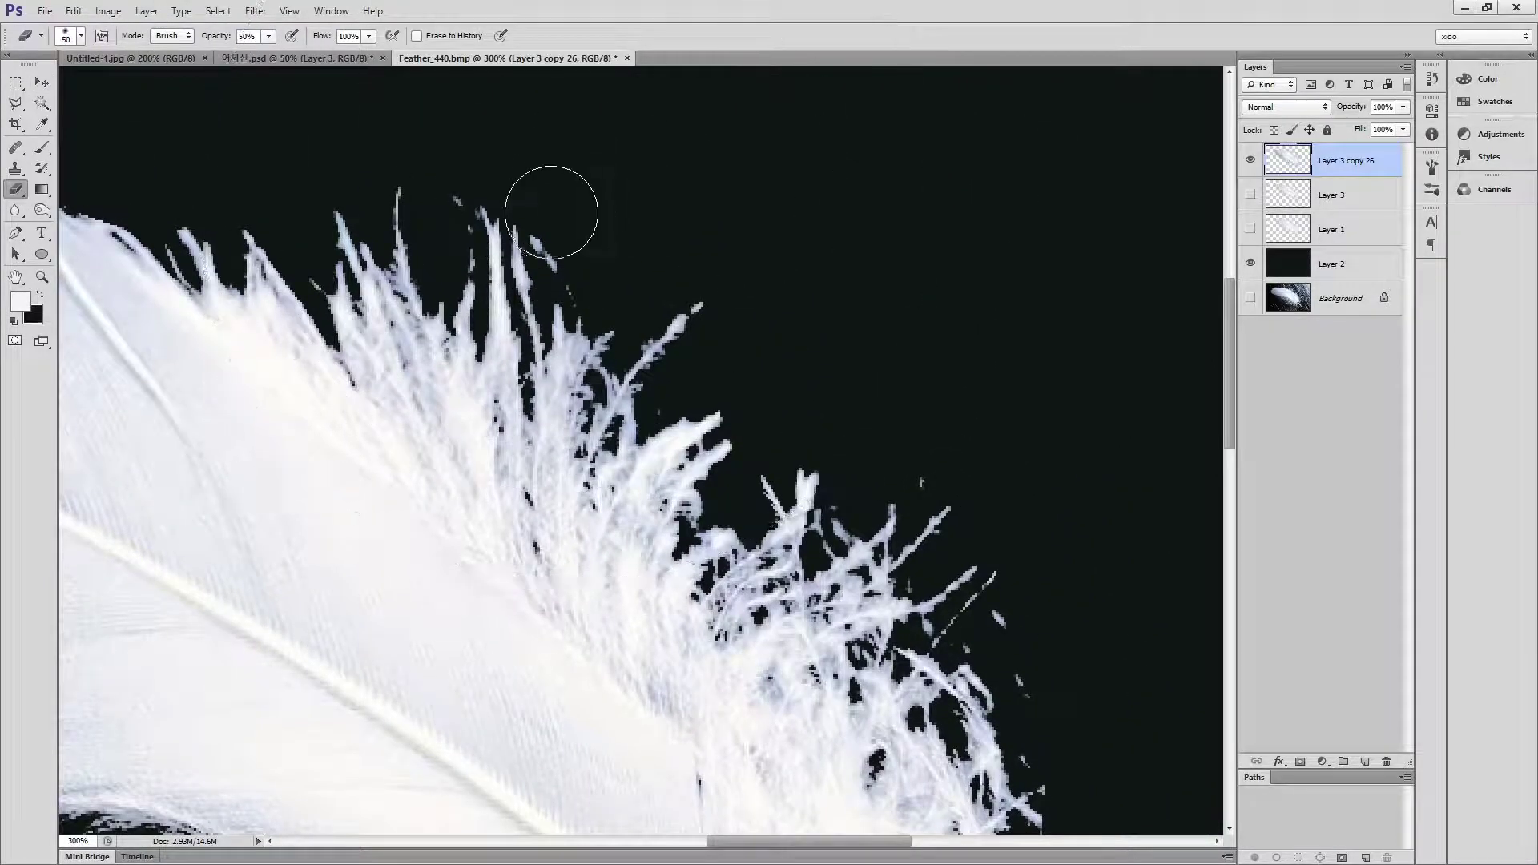
{"action": "left_click", "coordinate": [558, 227]}
{"action": "left_click", "coordinate": [560, 230]}
{"action": "left_click", "coordinate": [561, 229]}
{"action": "left_click", "coordinate": [542, 242]}
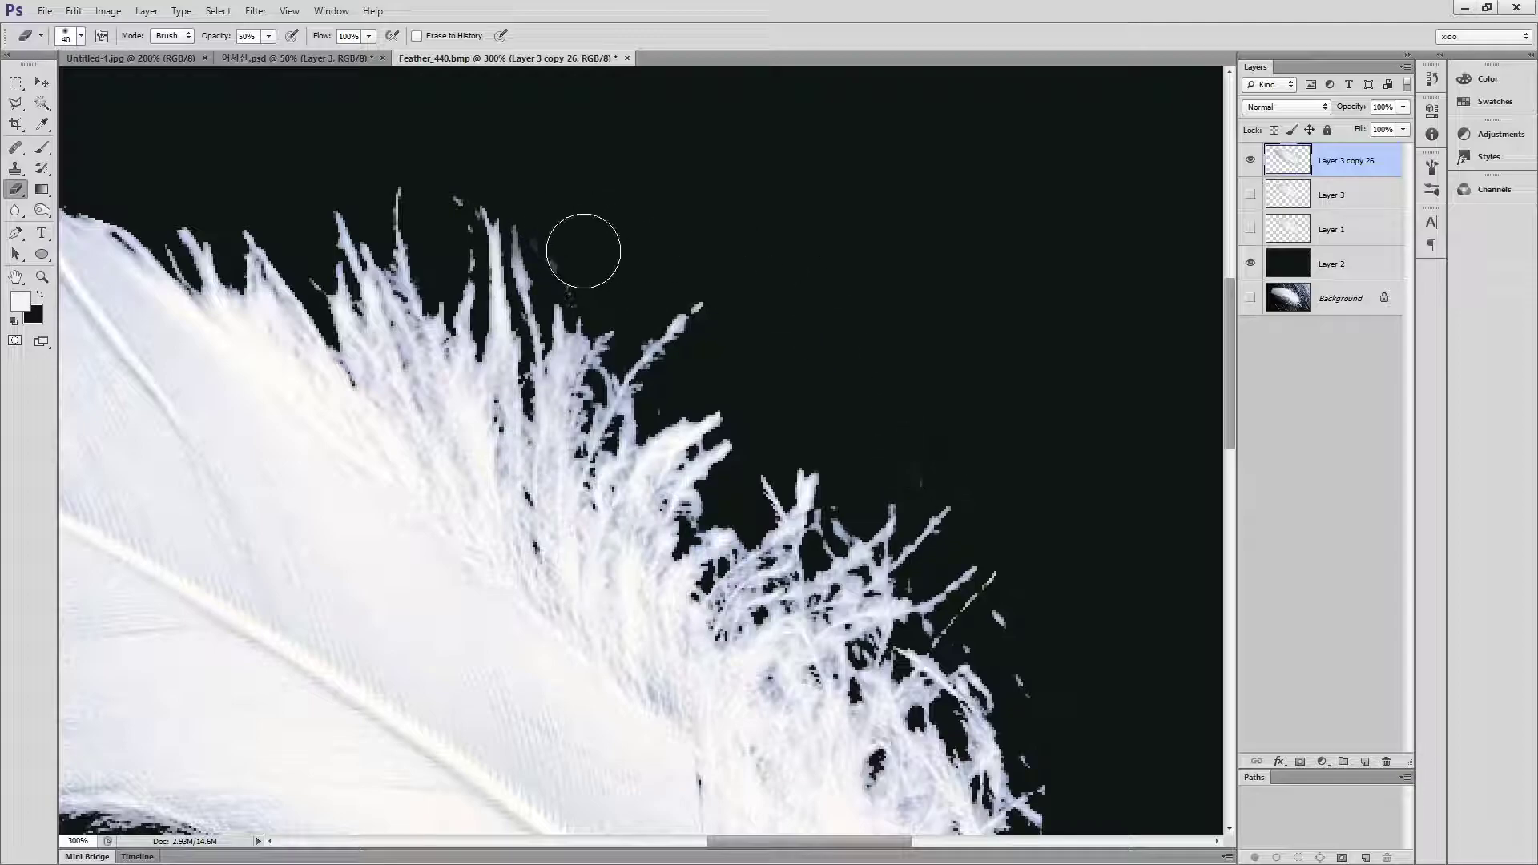
{"action": "left_click", "coordinate": [556, 240]}
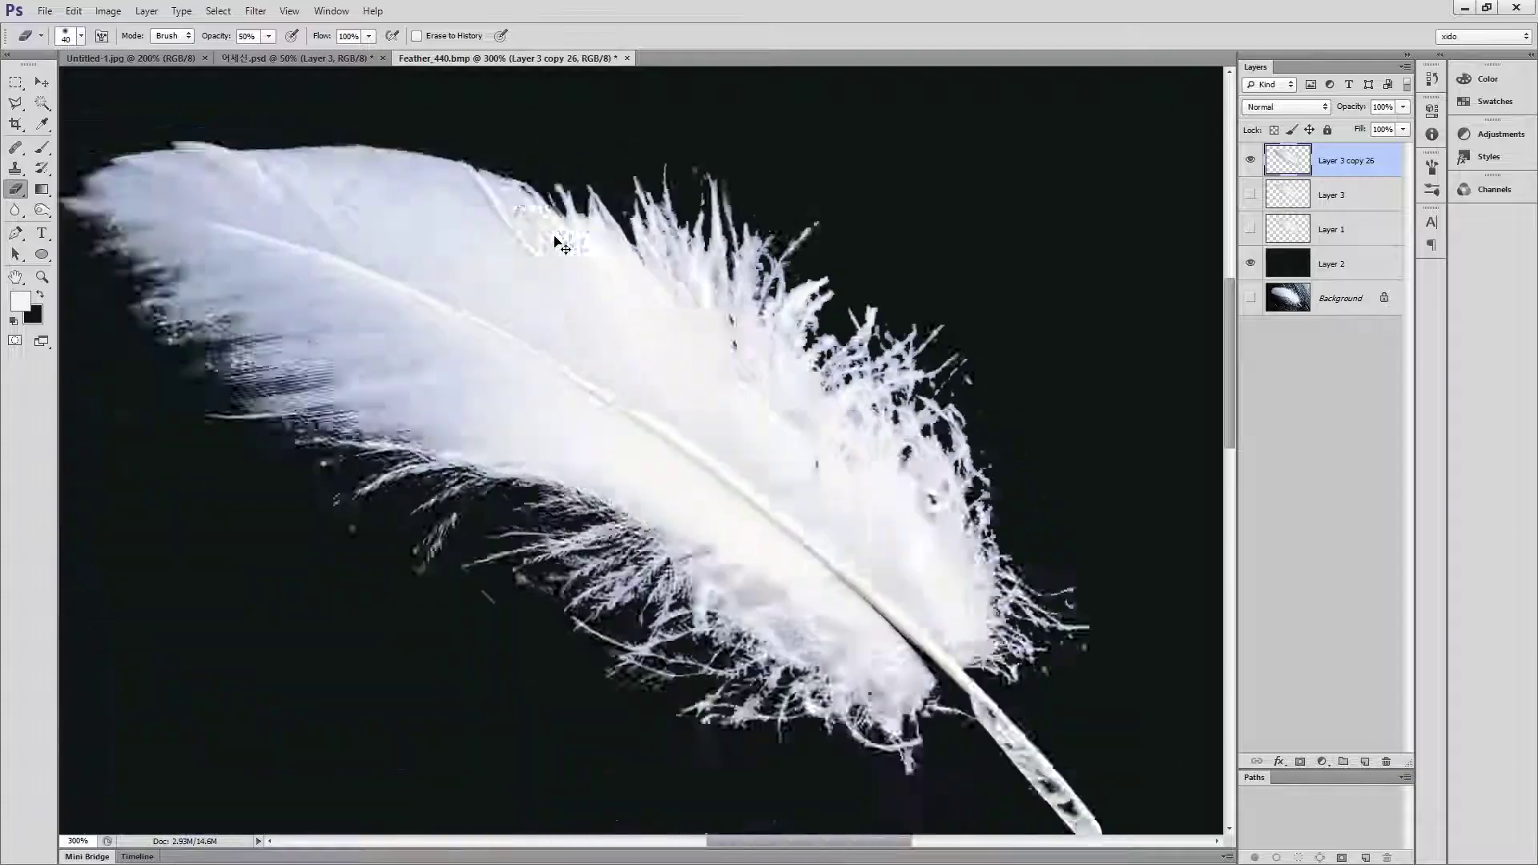
- Bring the merged feather into the assassin composite, place it between the assassin and the tiger, and scale it down slightly
{"action": "key", "text": "ctrl+0"}
{"action": "key", "text": "v"}
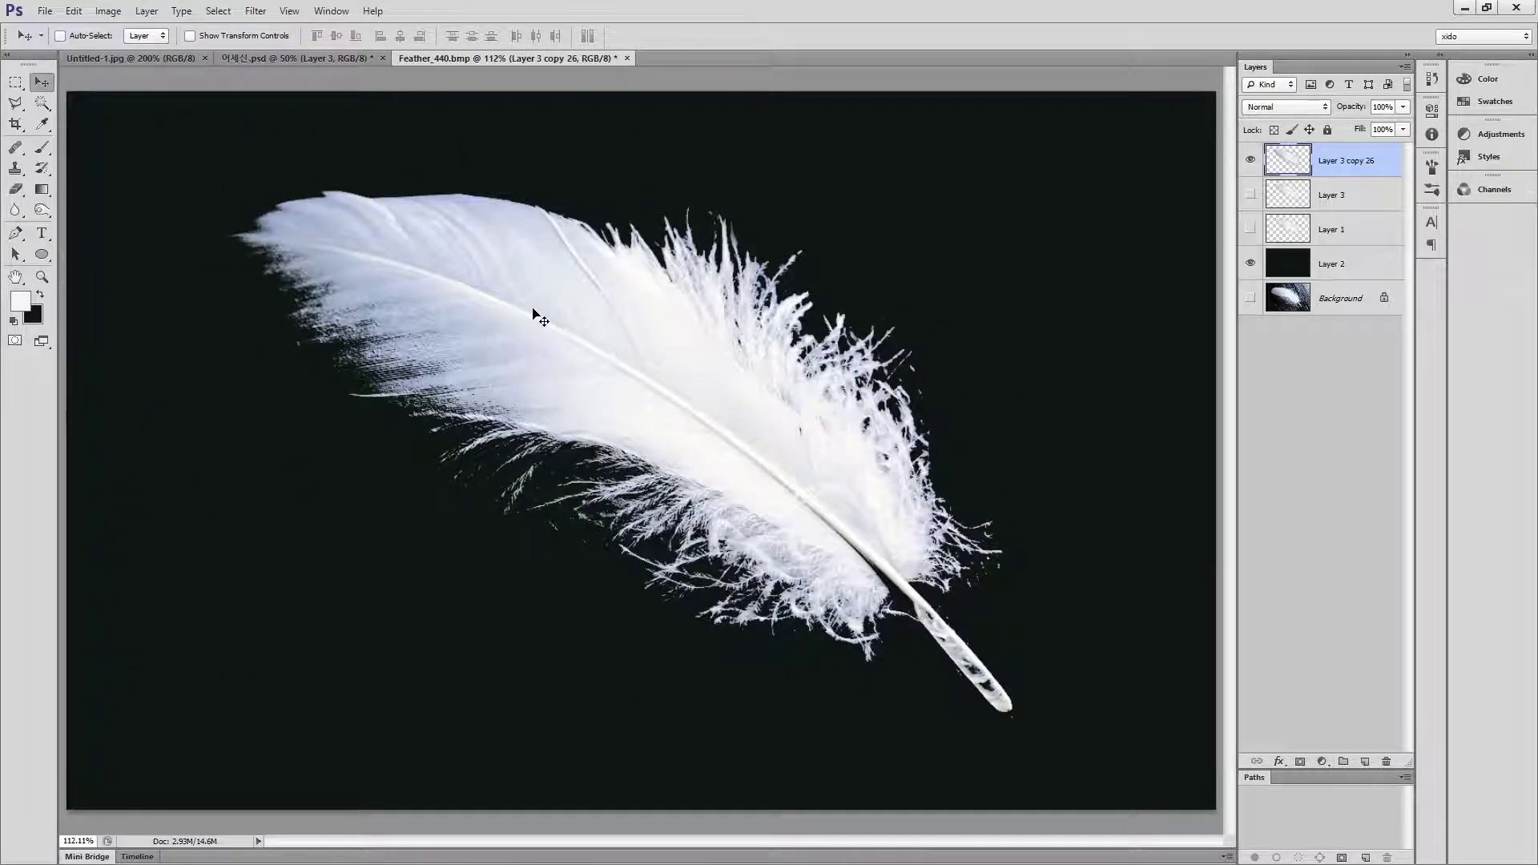
{"action": "left_click_drag", "start_coordinate": [528, 312], "coordinate": [596, 403]}
{"action": "left_click_drag", "start_coordinate": [691, 446], "coordinate": [682, 463]}
{"action": "key", "text": "ctrl+t"}
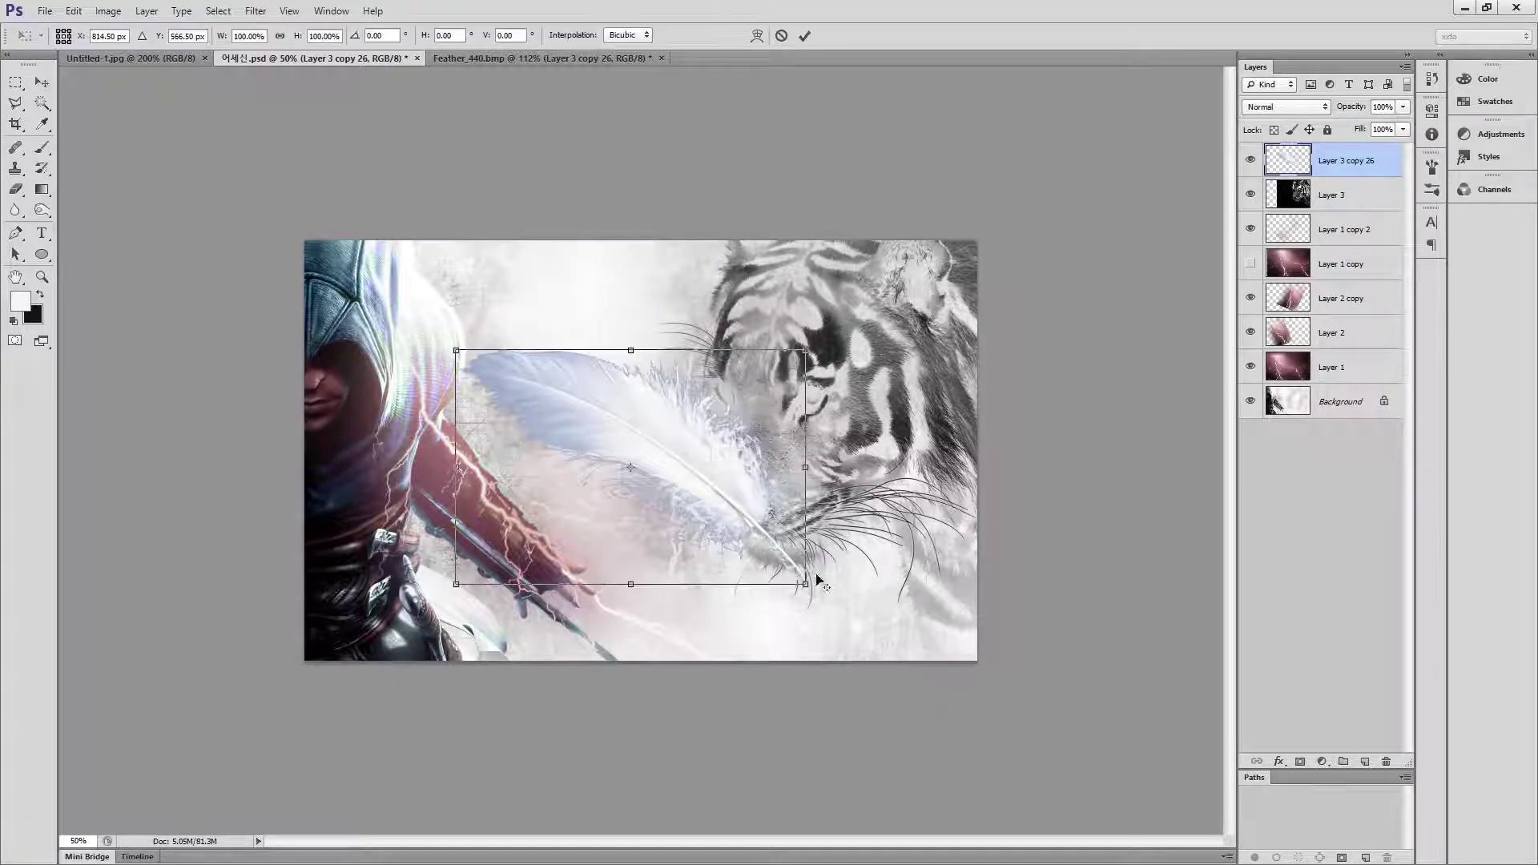
{"action": "left_click_drag", "start_coordinate": [806, 584], "coordinate": [766, 559]}
{"action": "key", "text": "Return"}
- Move the tiger layer, Layer 3, closer to the canvas's right edge and scale it down slightly
{"action": "left_click", "coordinate": [1350, 203]}
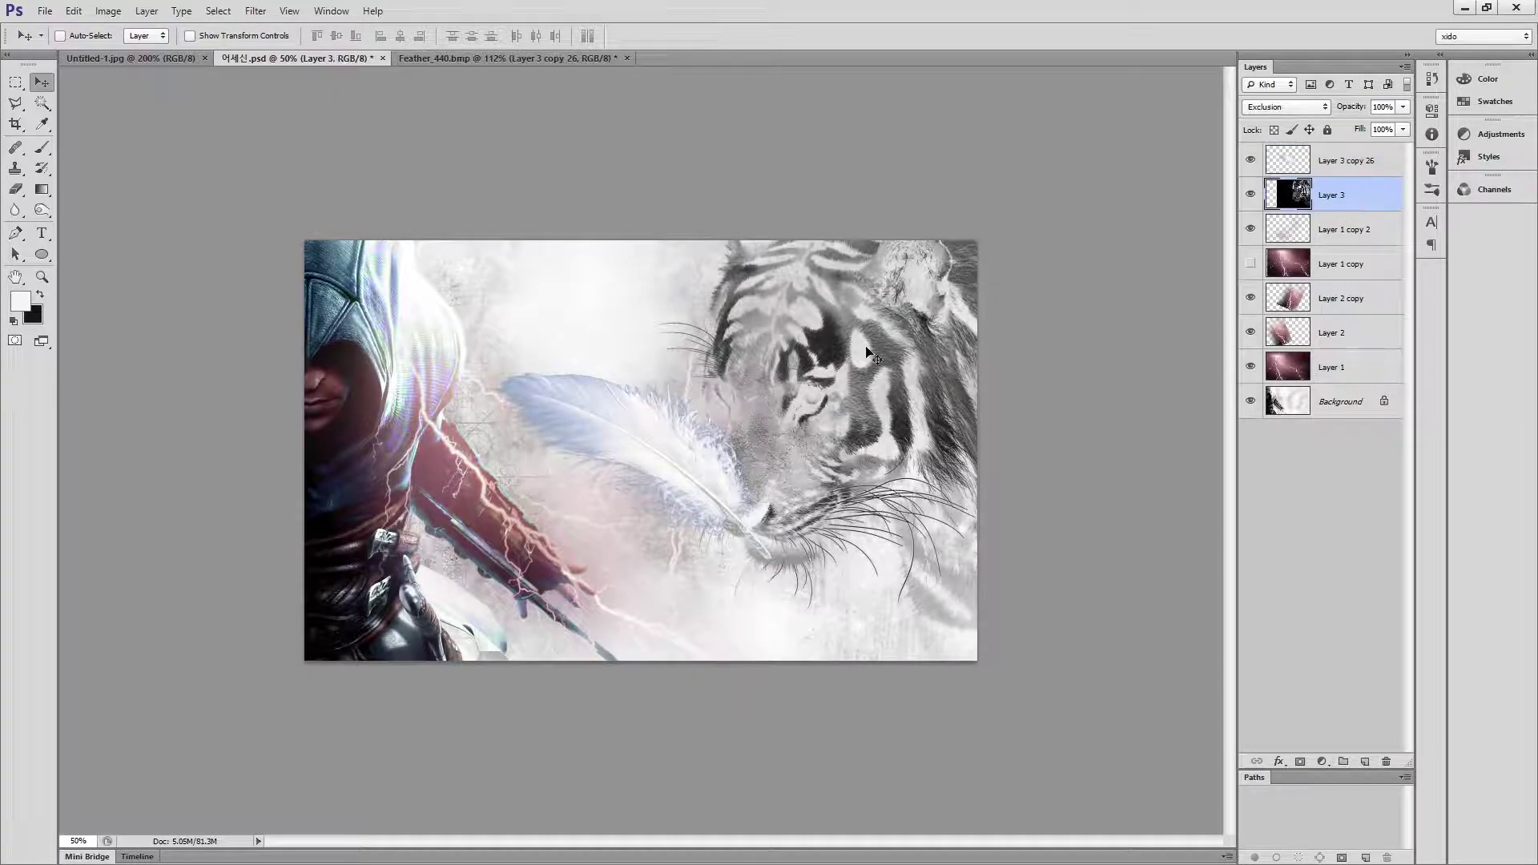
{"action": "left_click_drag", "start_coordinate": [867, 347], "coordinate": [894, 349]}
{"action": "key", "text": "ctrl+t"}
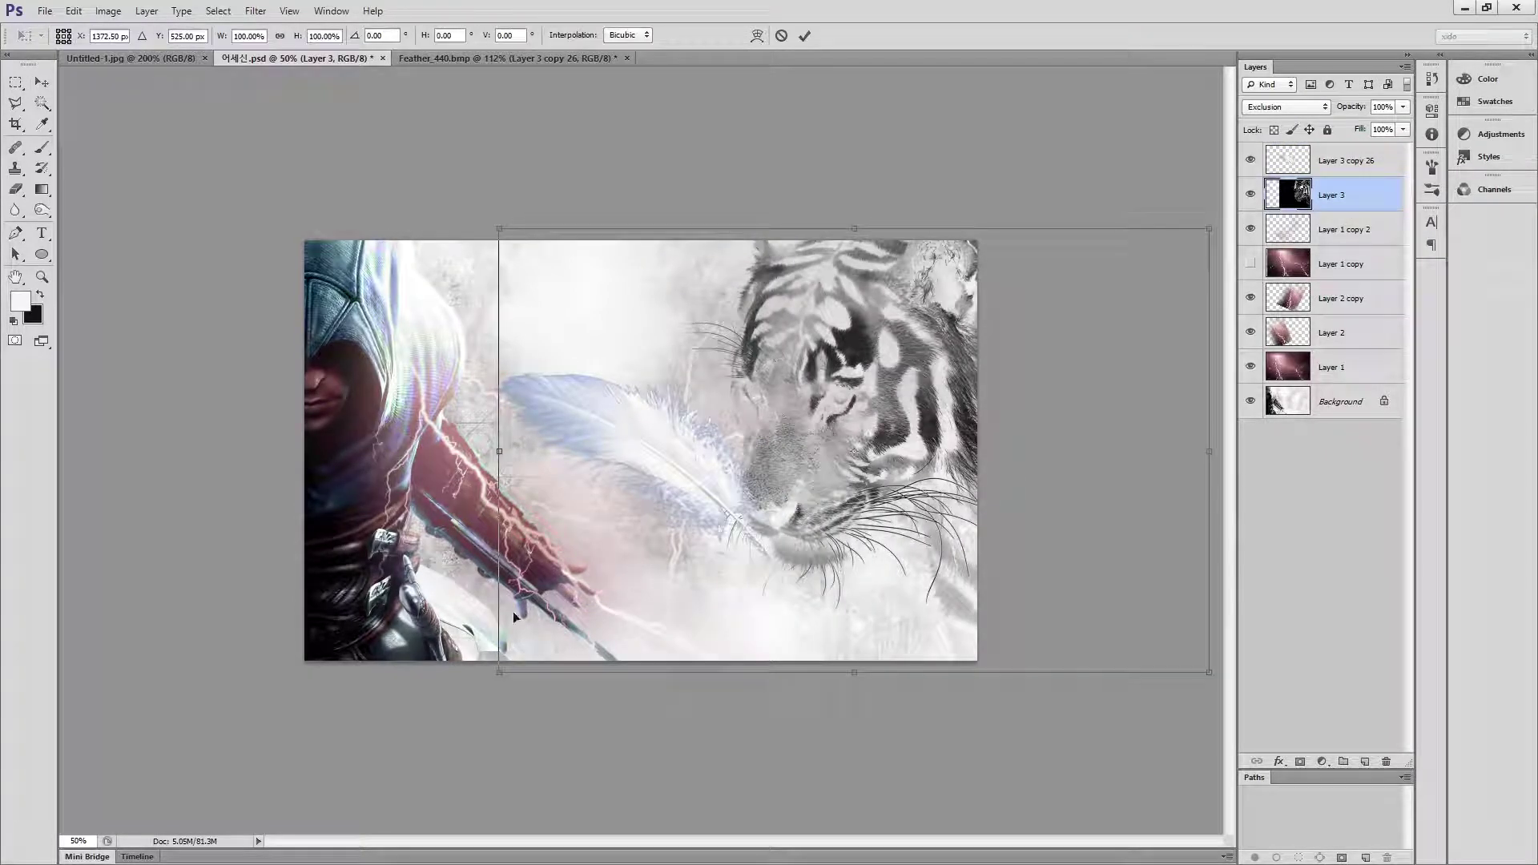
{"action": "left_click_drag", "start_coordinate": [491, 672], "coordinate": [507, 662]}
{"action": "left_click_drag", "start_coordinate": [931, 499], "coordinate": [951, 500]}
{"action": "key", "text": "Return"}
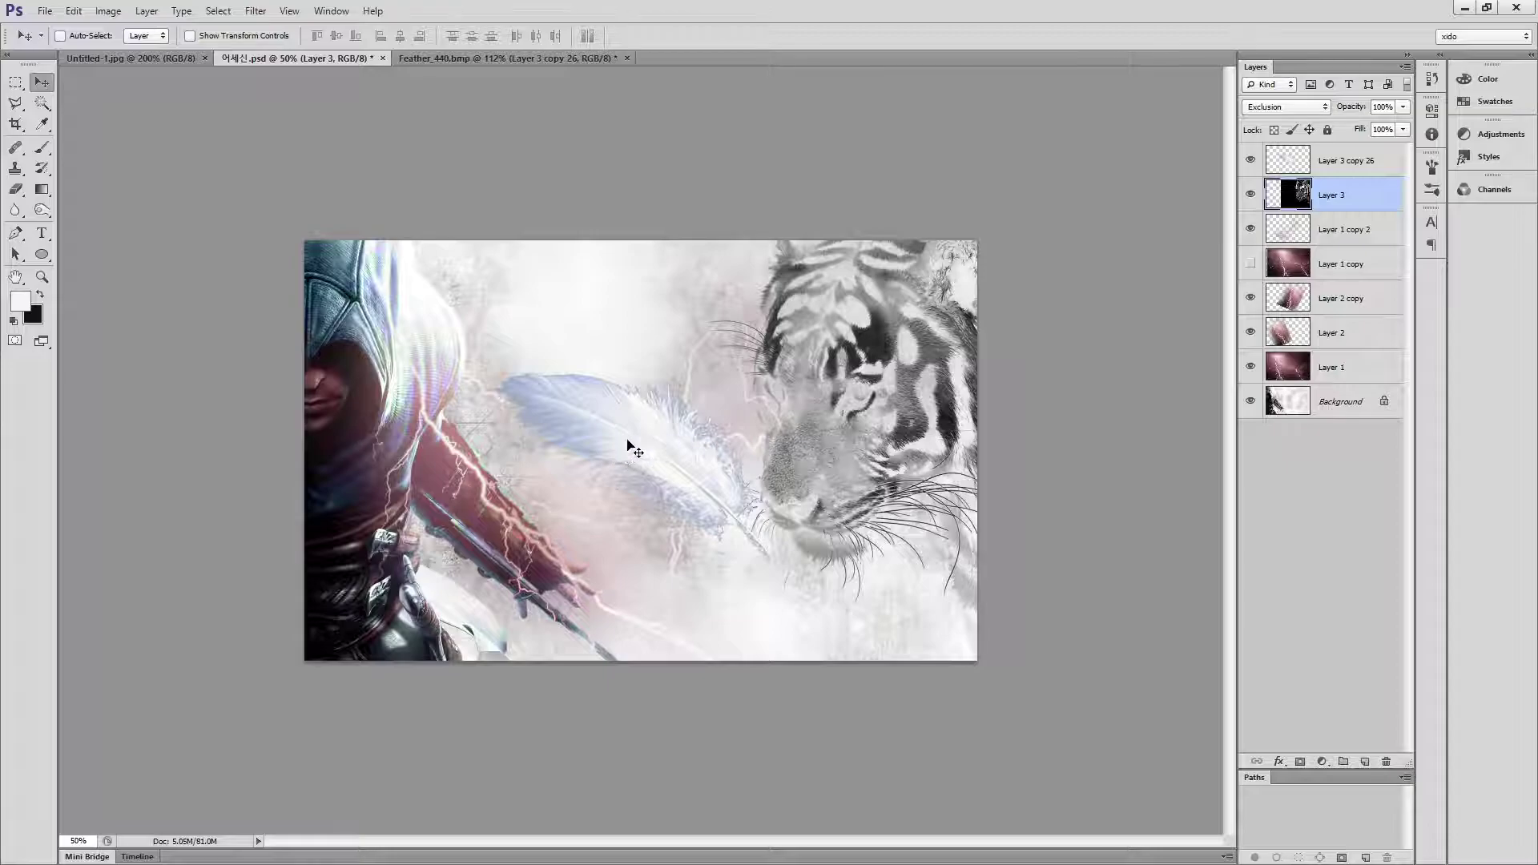
- Open rainbow_wide_holo_dokzon.jpg and copy the whole striped image into the assassin composite
{"action": "left_click_drag", "start_coordinate": [0, 344], "coordinate": [698, 16]}
{"action": "key", "text": "ctrl+a"}
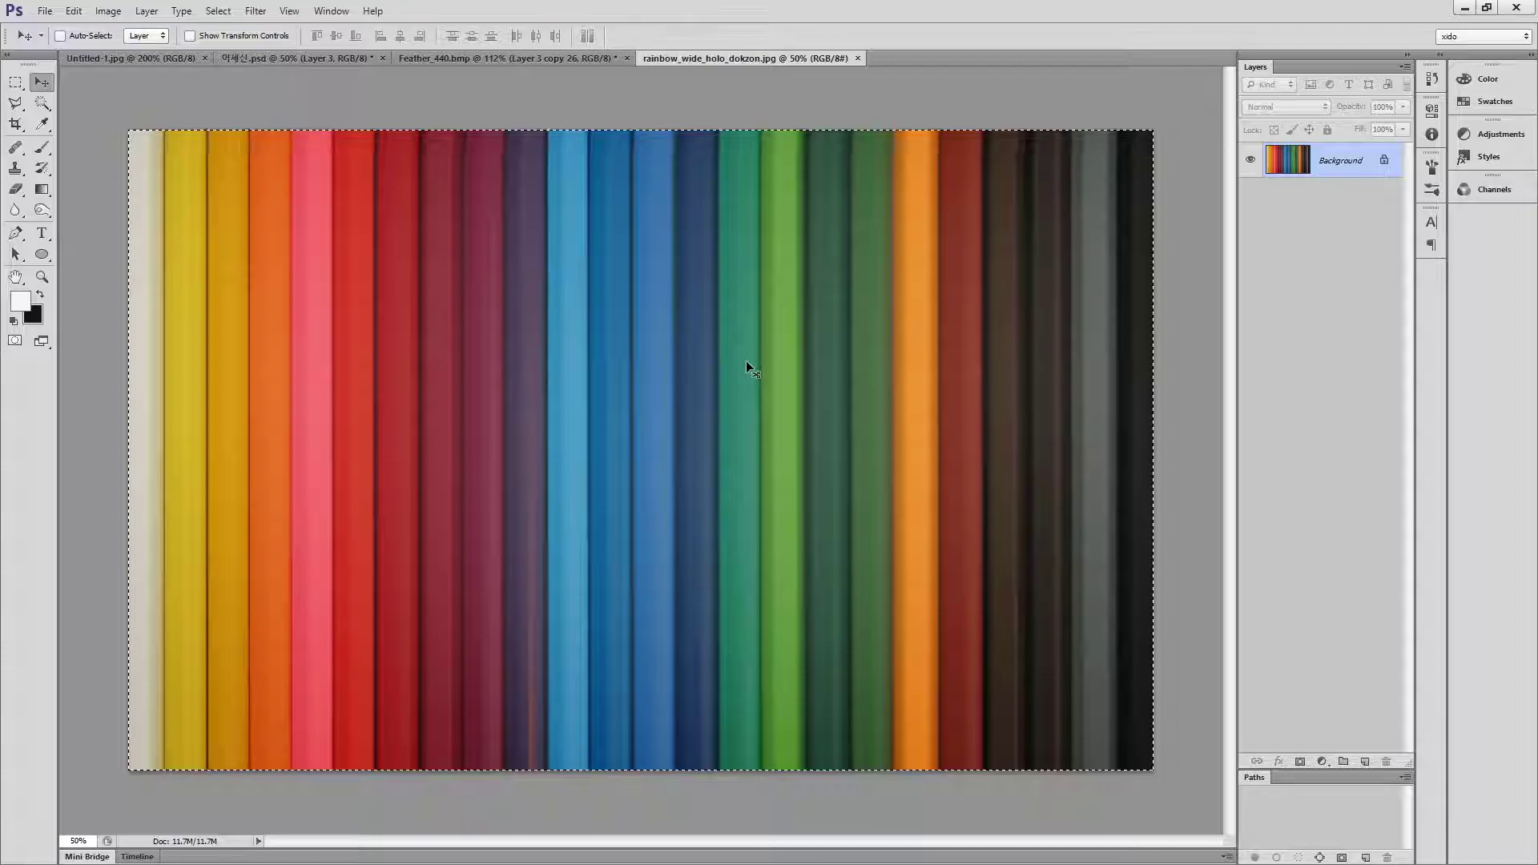
{"action": "left_click_drag", "start_coordinate": [417, 173], "coordinate": [402, 376]}
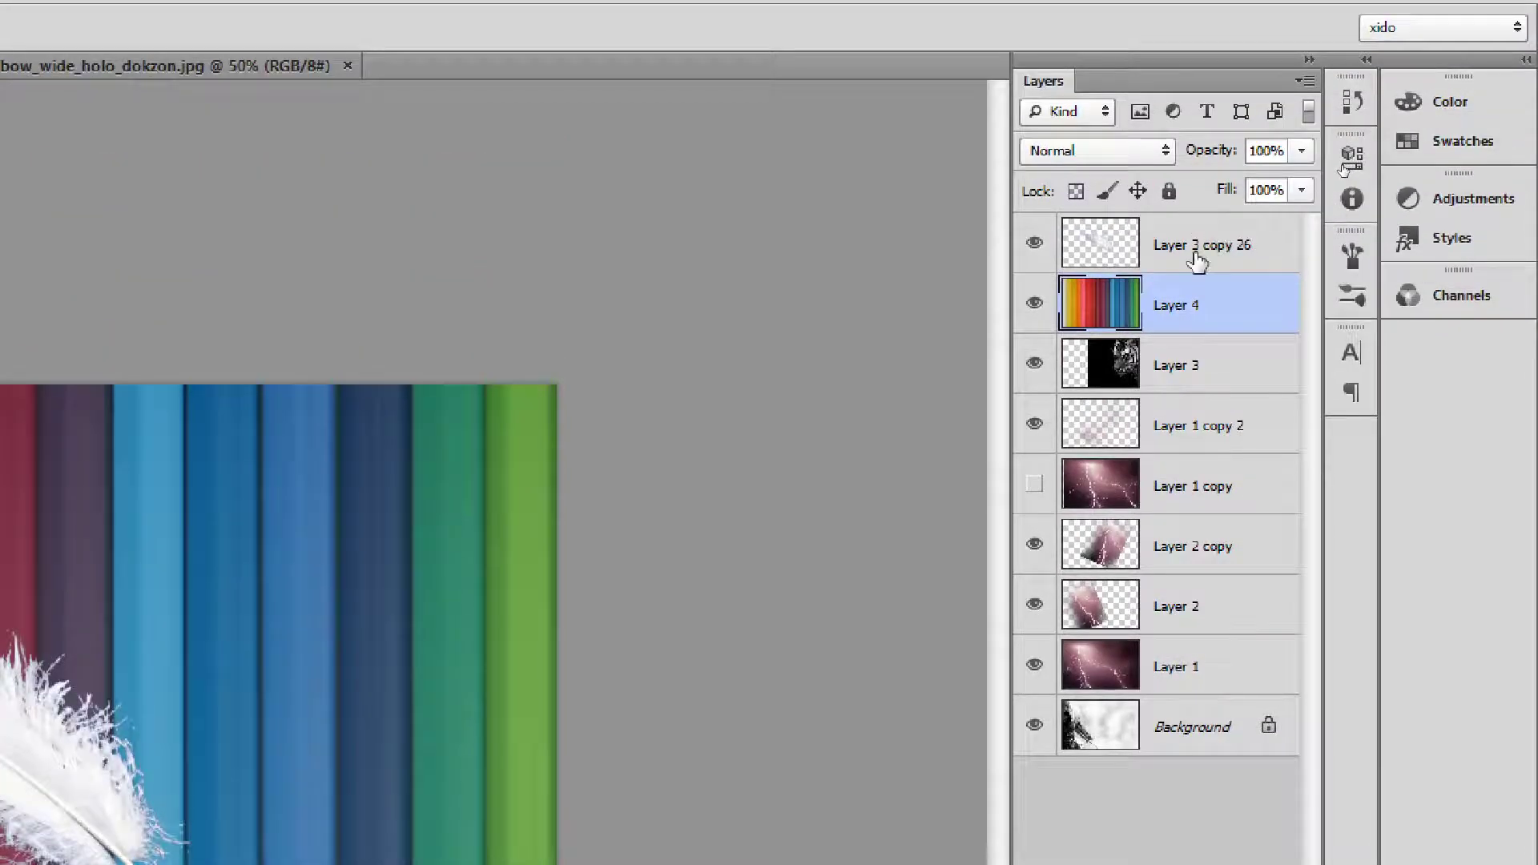
- Place the rainbow layer, Layer 4, directly above the feather layer and clip it to the feather
{"action": "left_click_drag", "start_coordinate": [1197, 259], "coordinate": [1246, 401]}
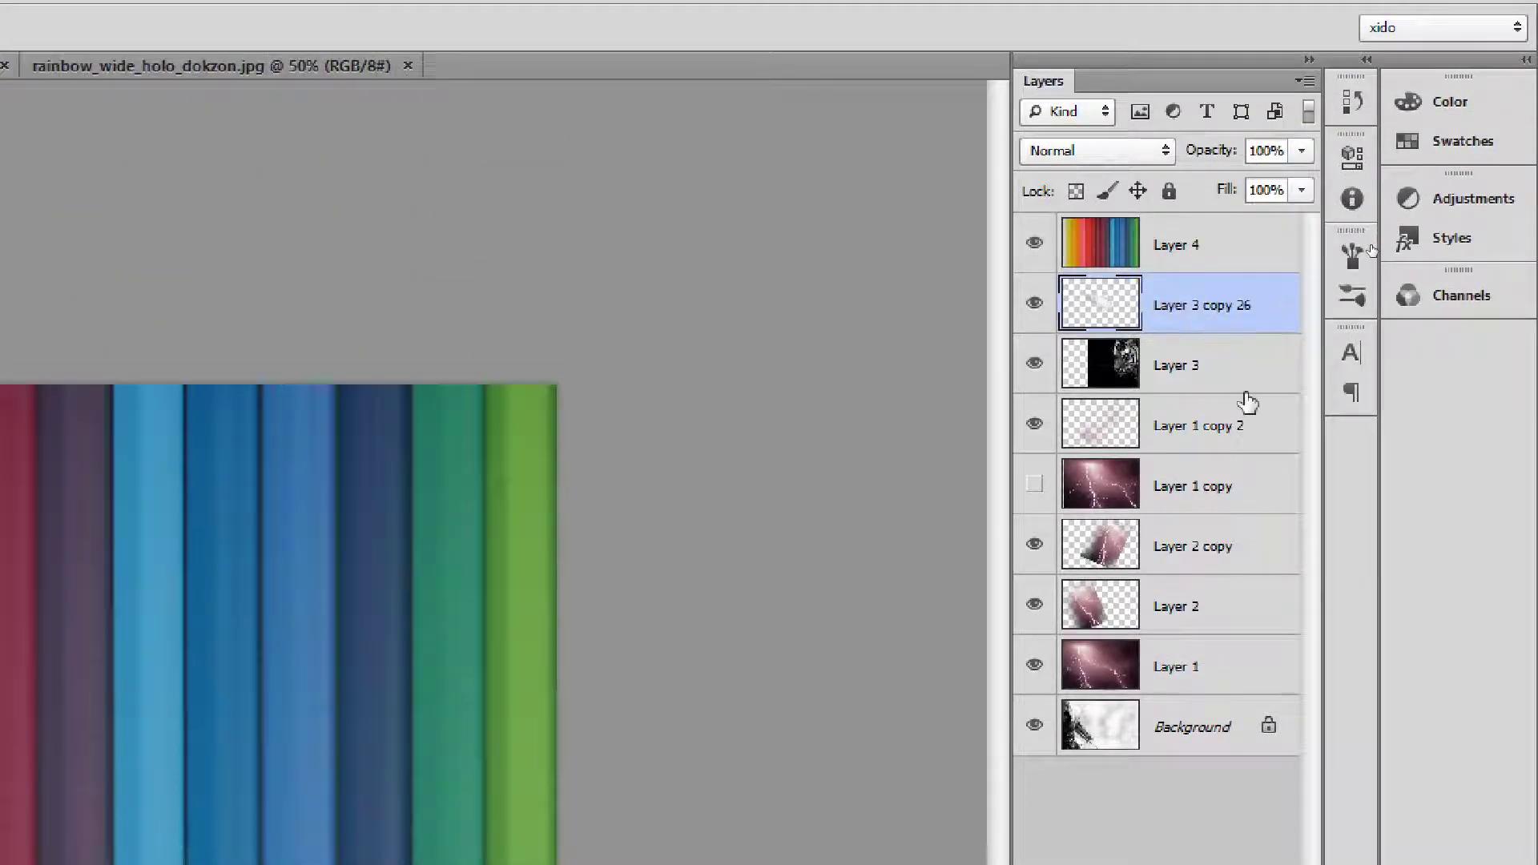
{"action": "left_click", "coordinate": [1173, 251], "text": "shift"}
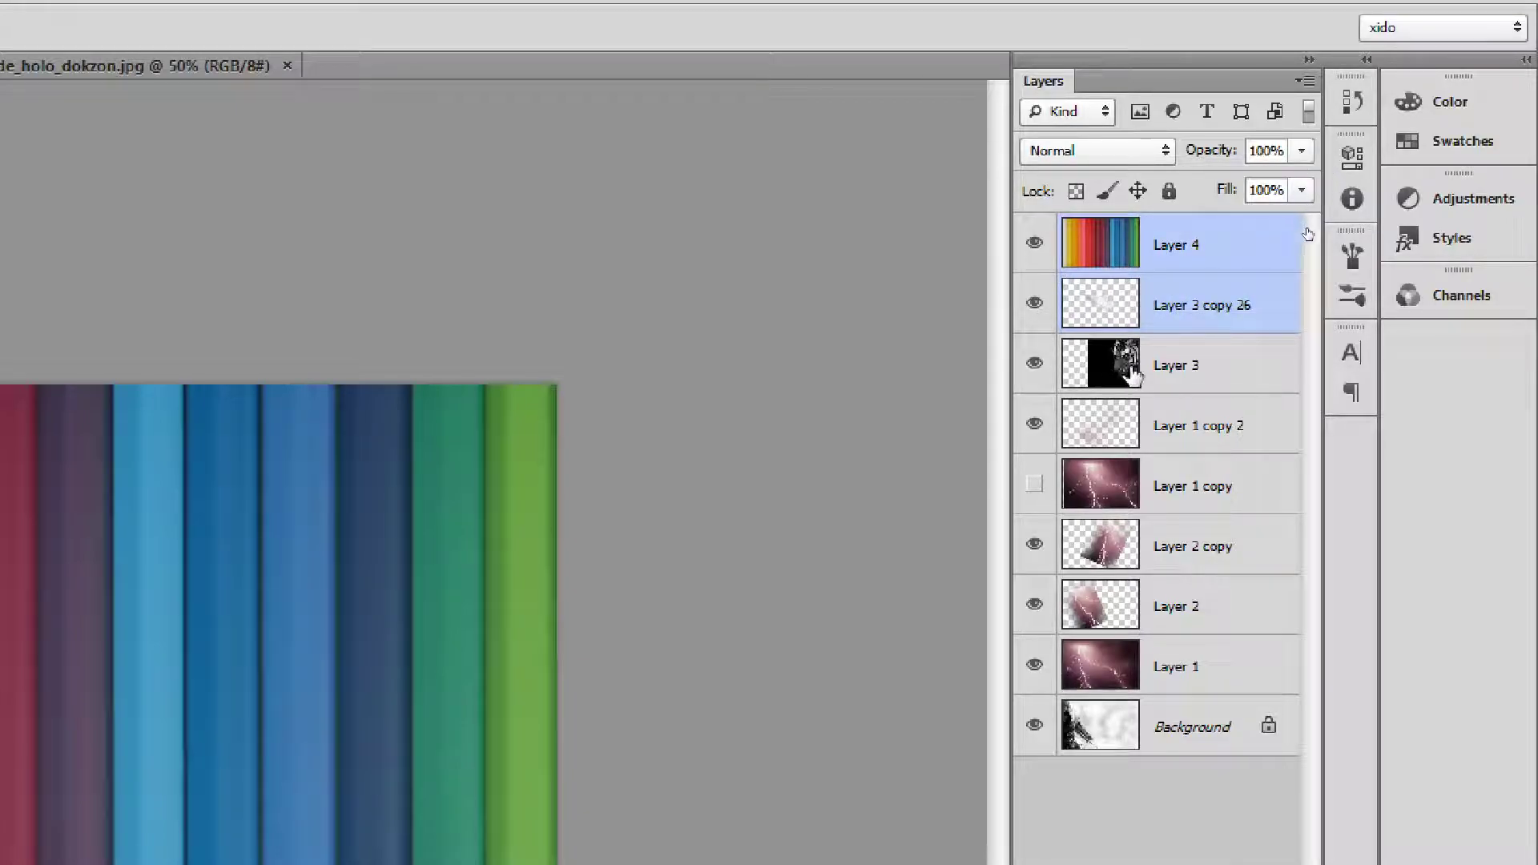
{"action": "left_click", "coordinate": [1151, 306]}
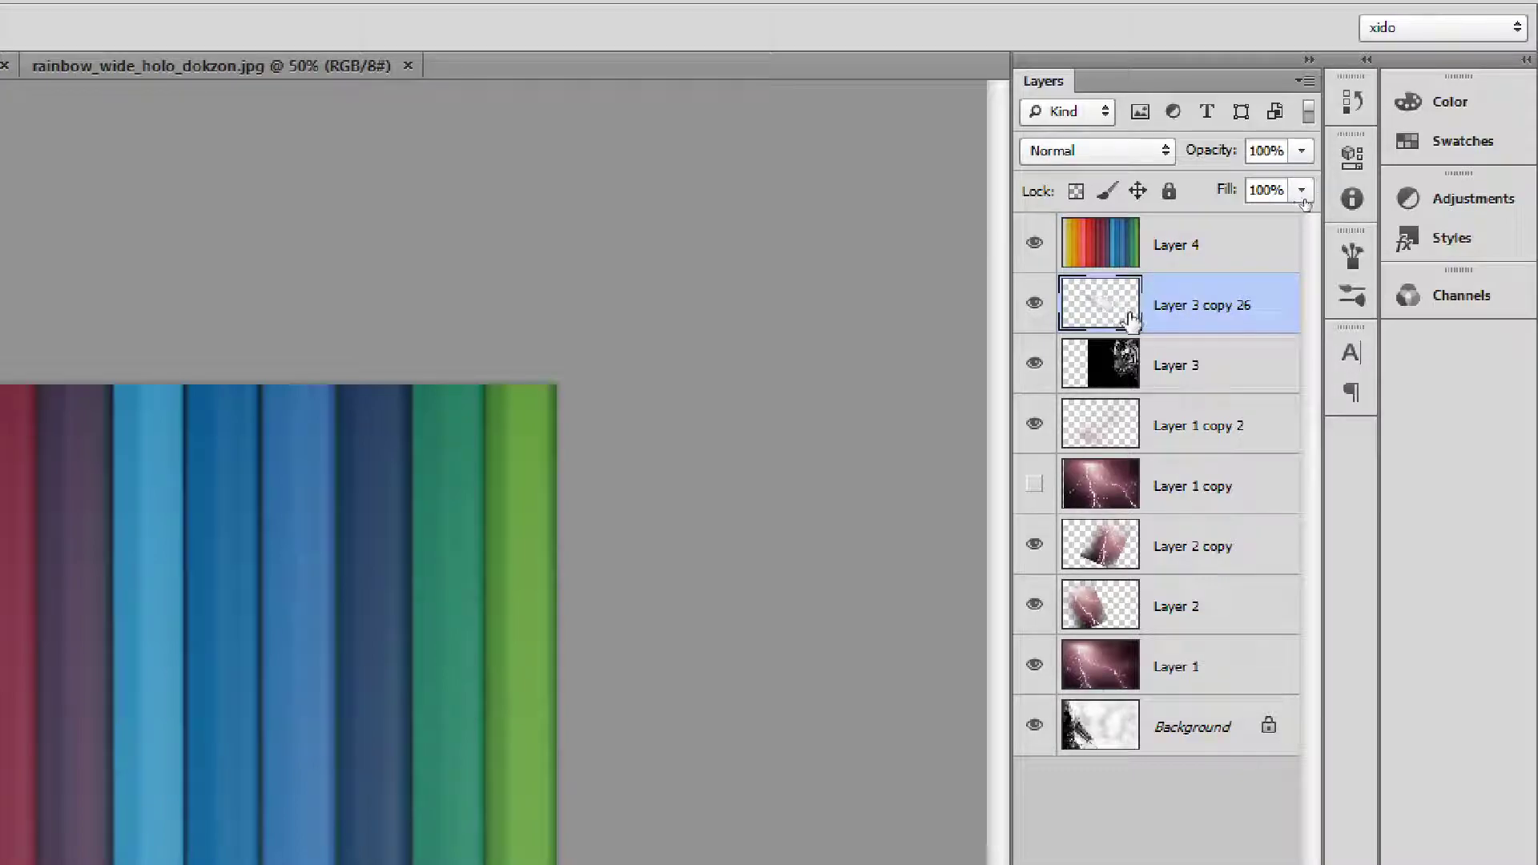
{"action": "left_click", "coordinate": [1227, 255]}
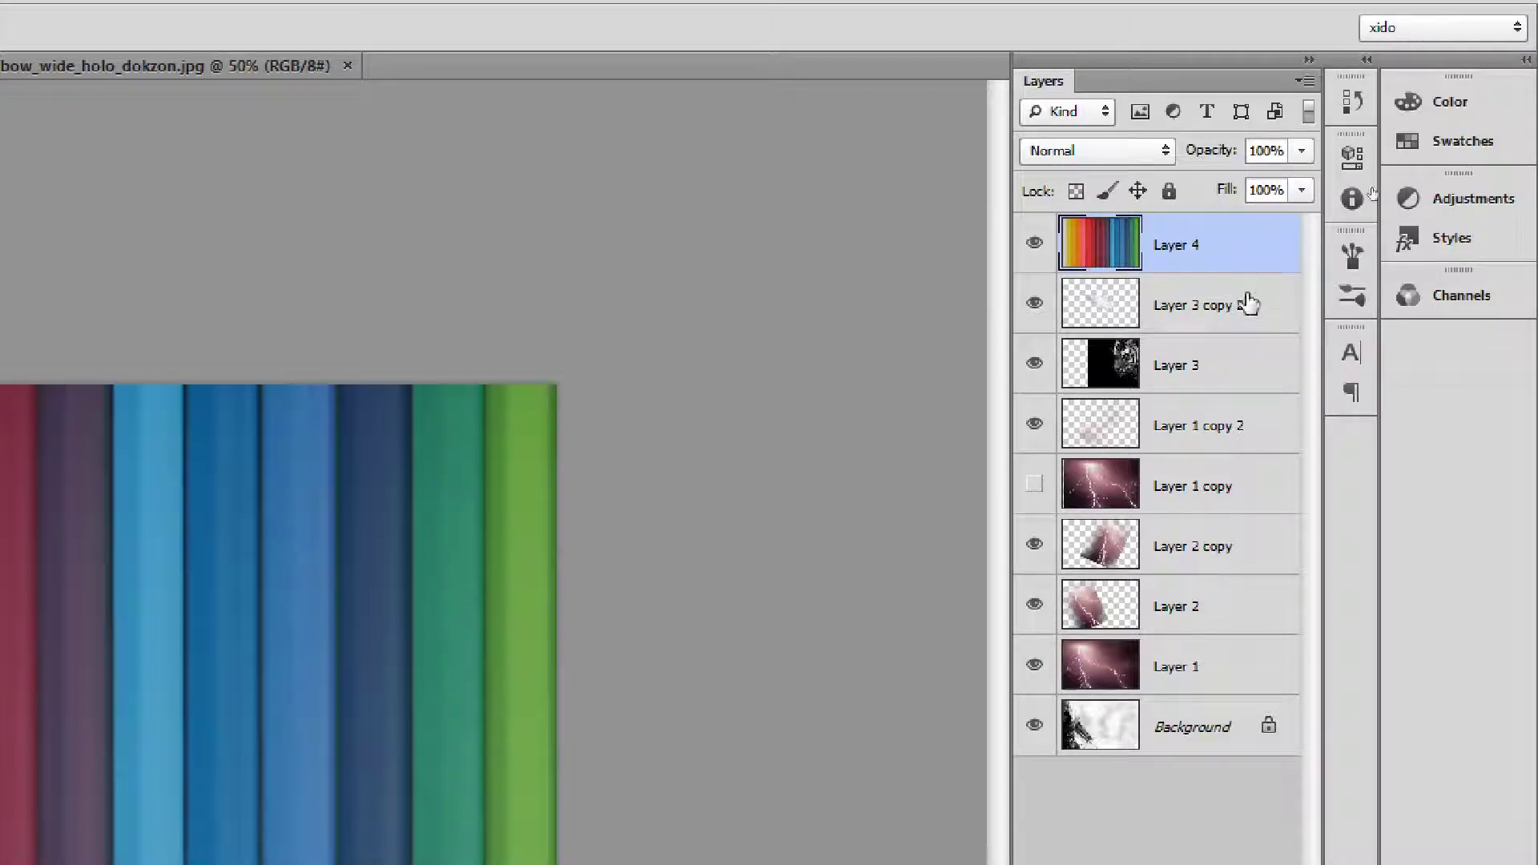
{"action": "right_click", "coordinate": [1227, 229]}
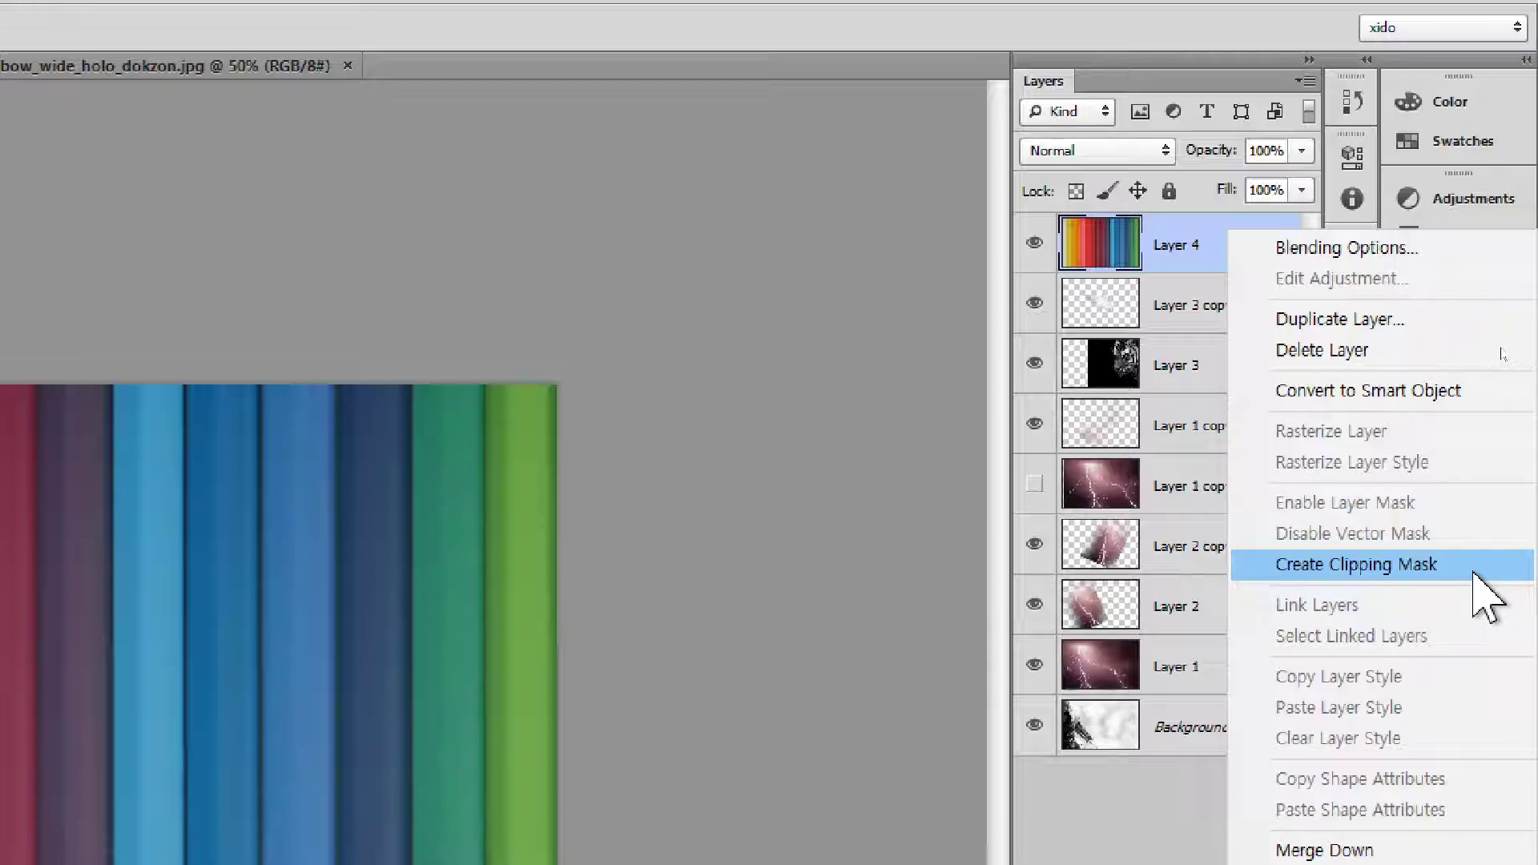
{"action": "left_click", "coordinate": [1486, 597]}
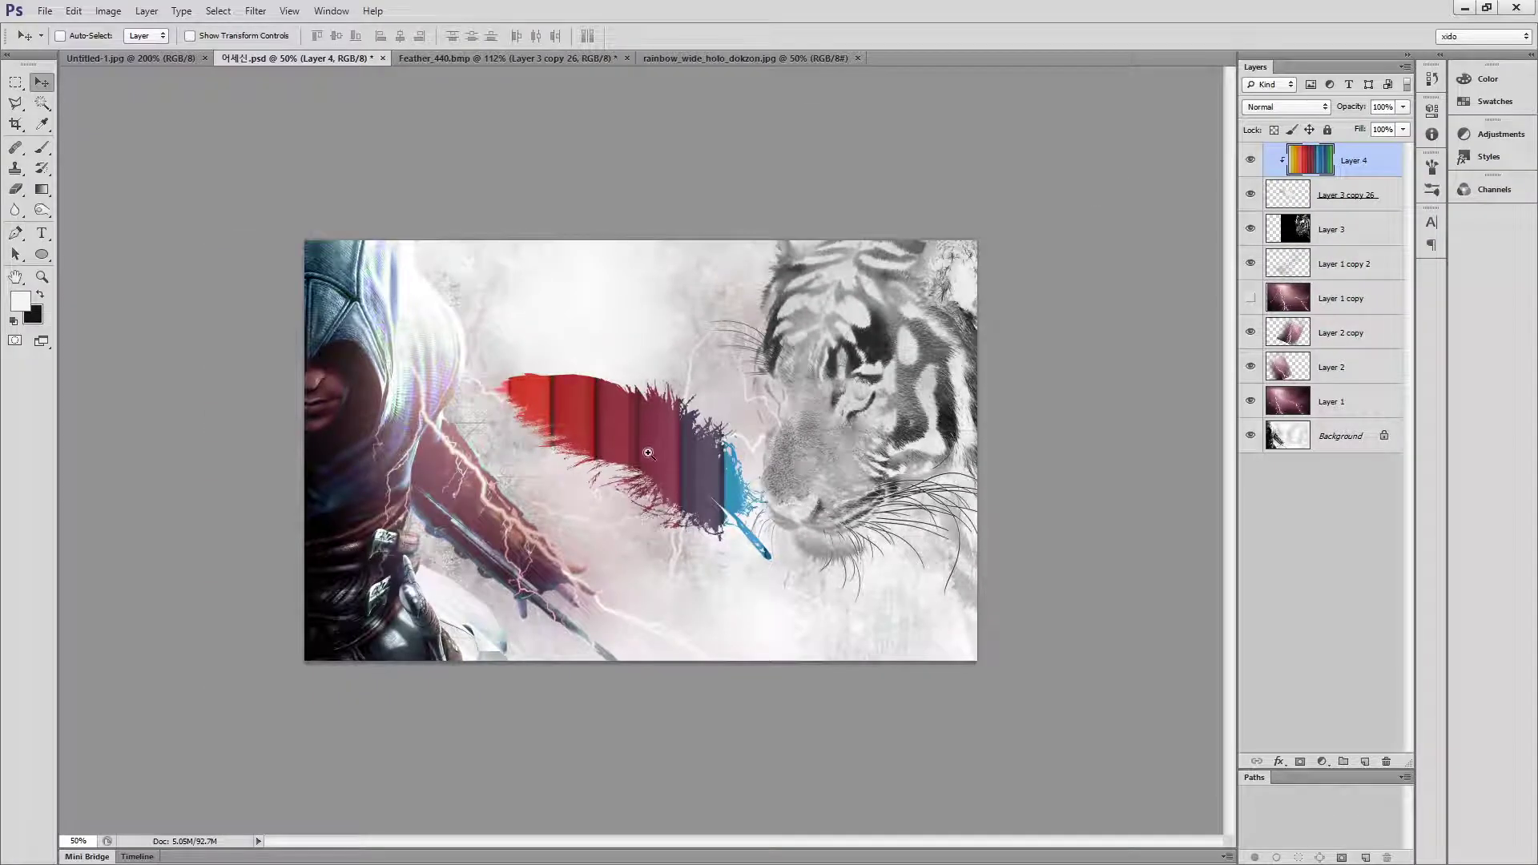
- Check the reference's feather, then shrink, rotate and reposition the clipped rainbow layer so its stripes run diagonally across the feather
{"action": "left_click", "coordinate": [648, 453]}
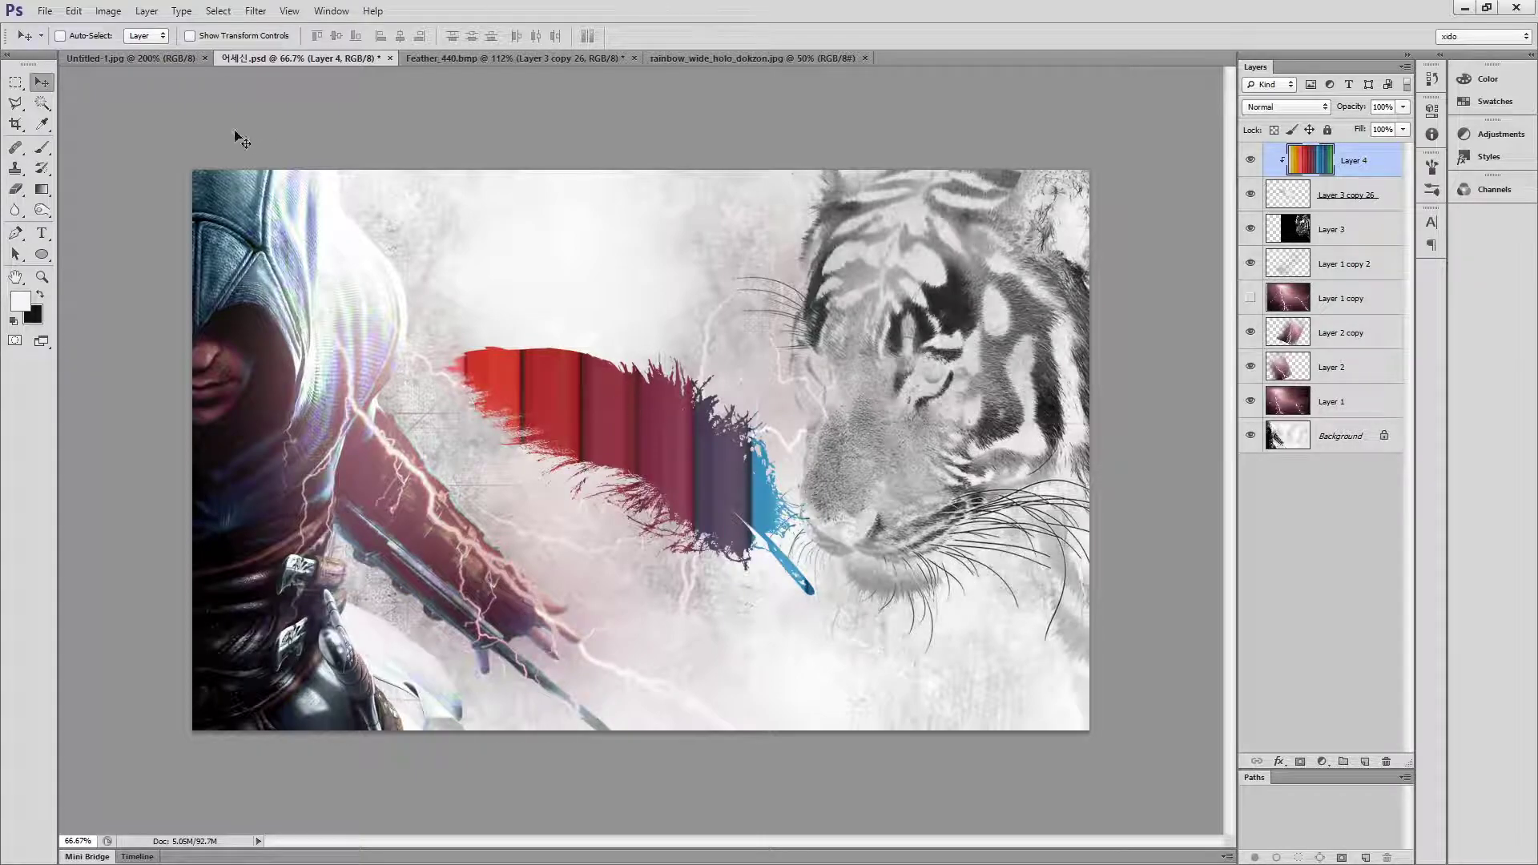
{"action": "left_click", "coordinate": [152, 58]}
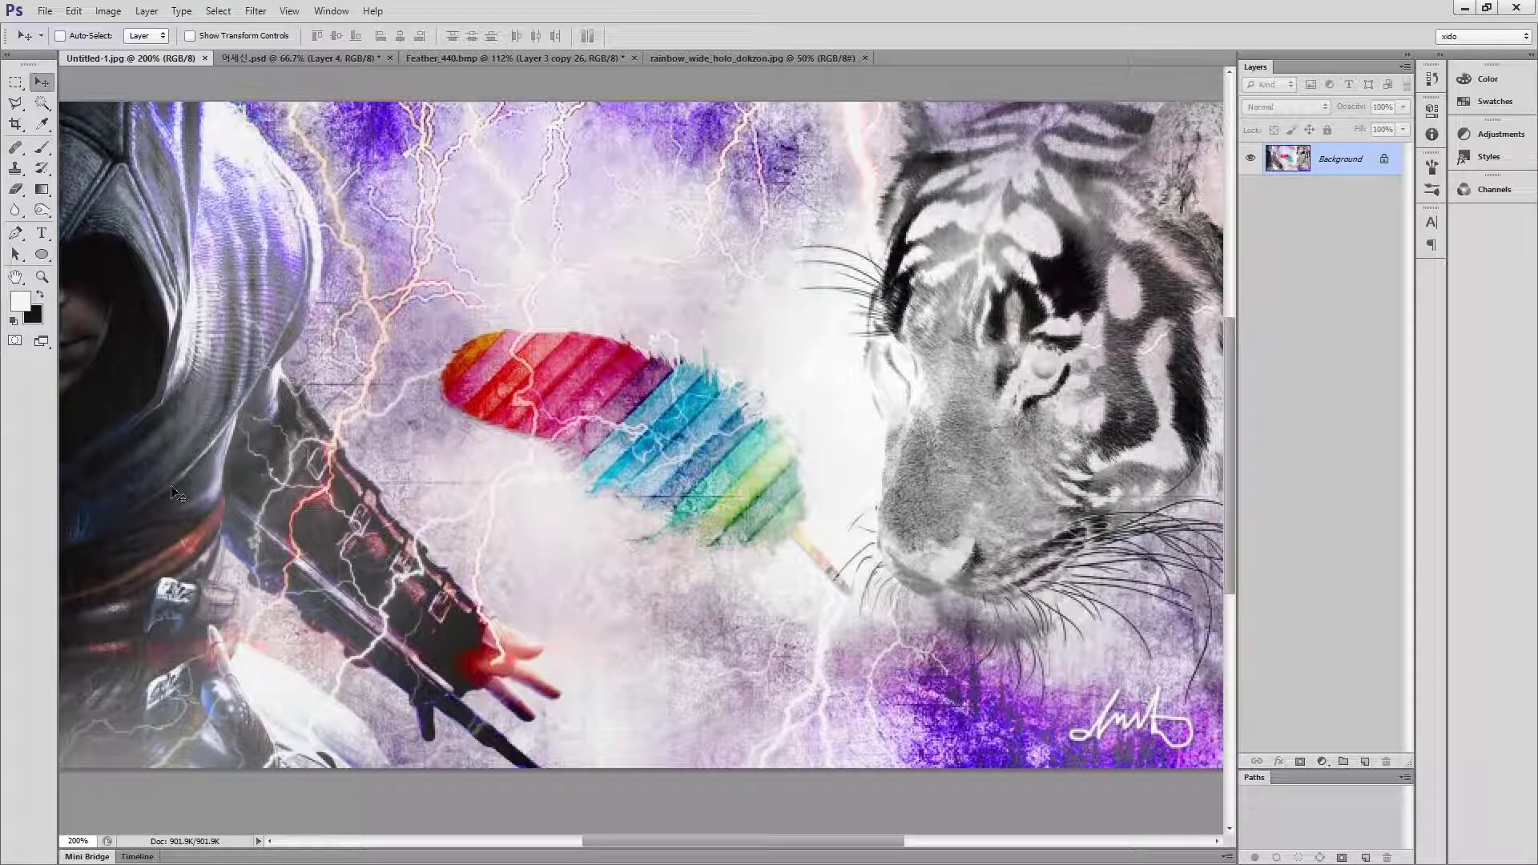
{"action": "left_click", "coordinate": [282, 56]}
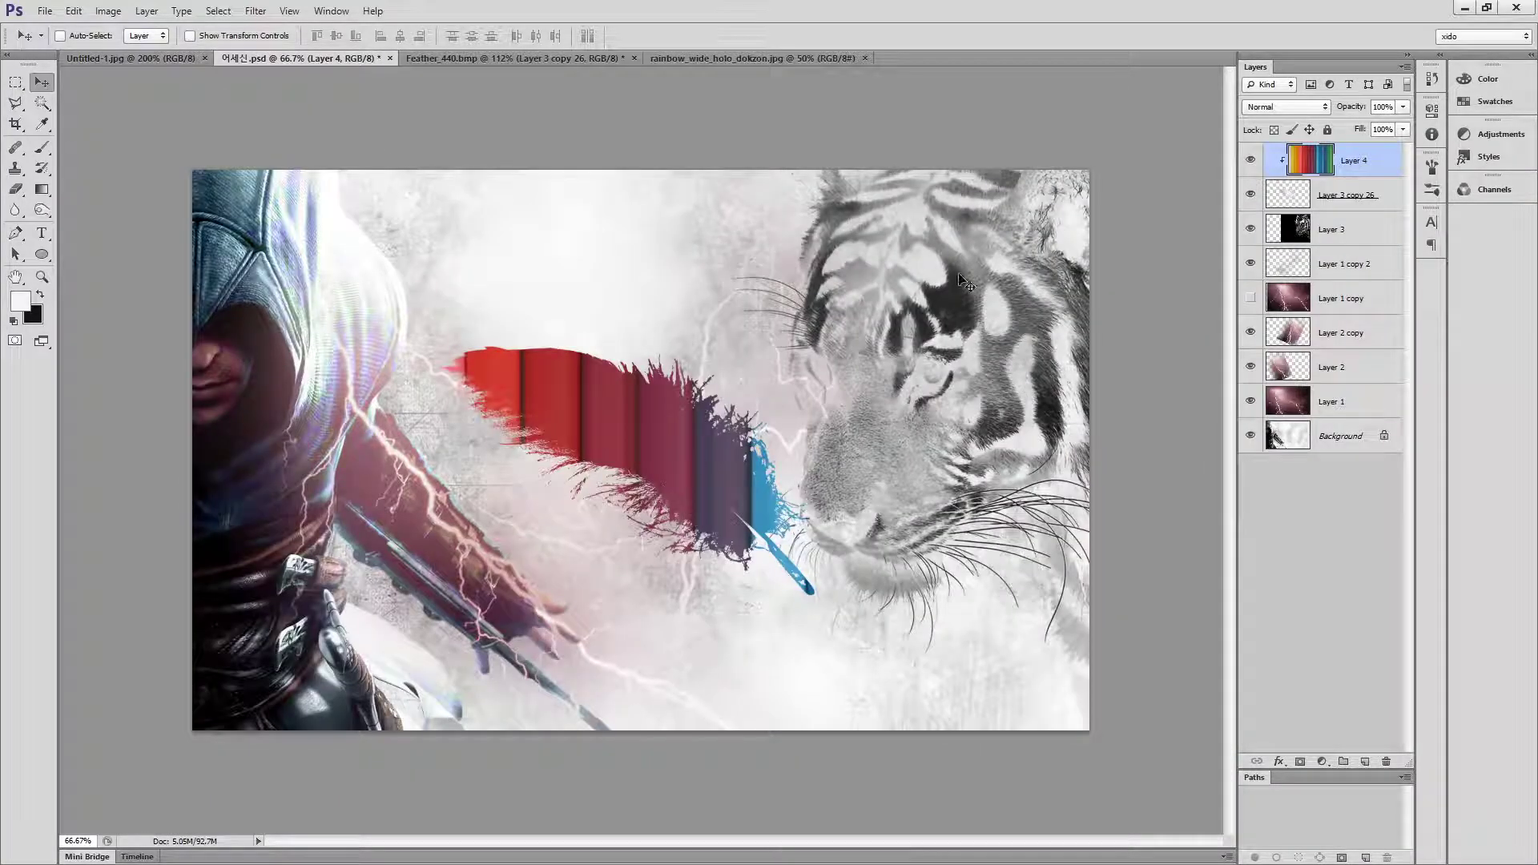
{"action": "key", "text": "ctrl+minus"}
{"action": "key", "text": "ctrl+t"}
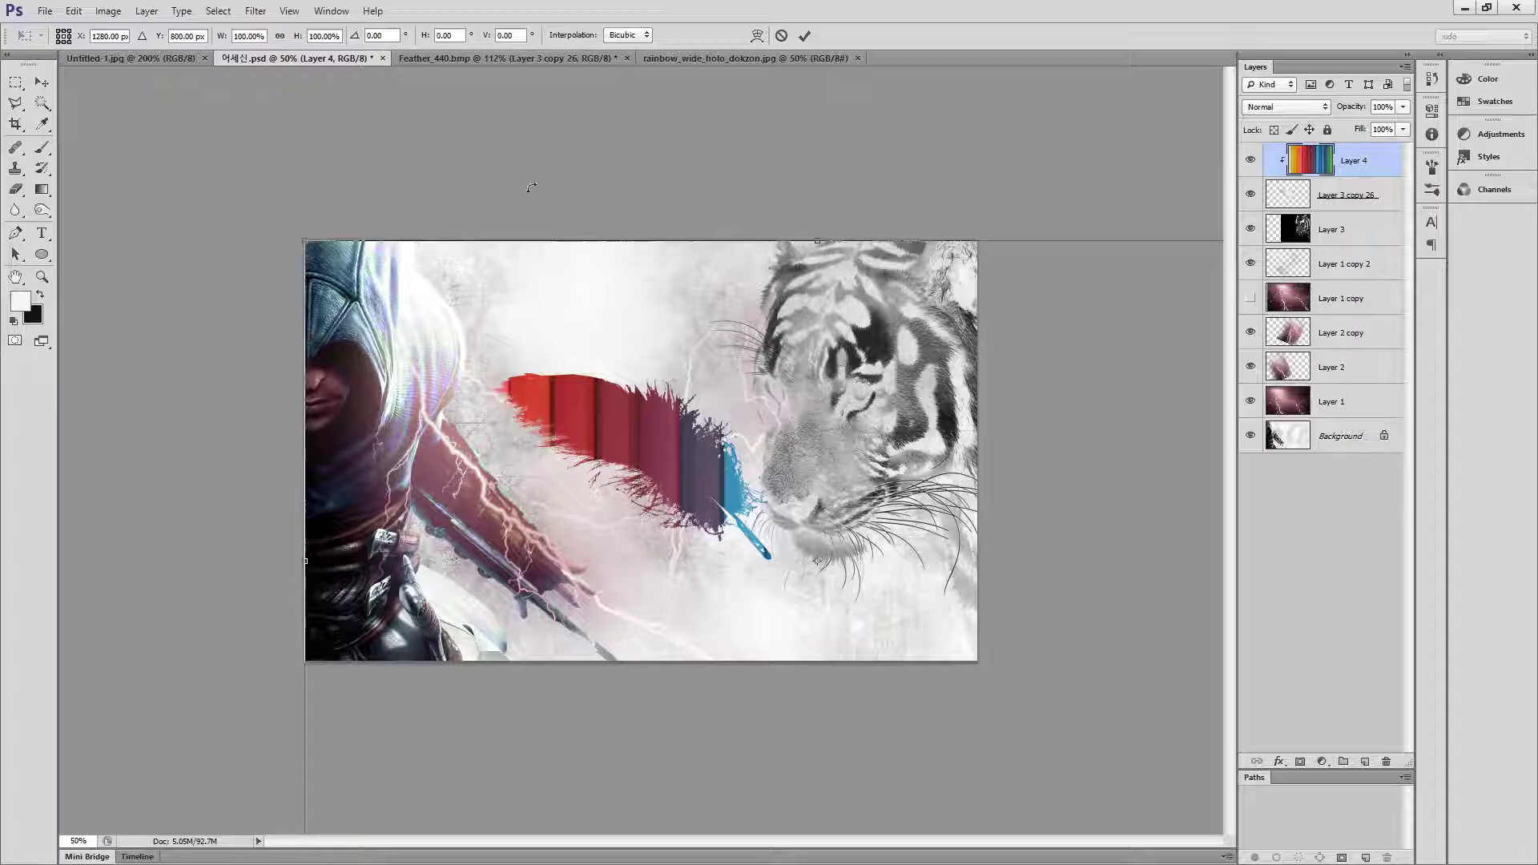
{"action": "left_click_drag", "start_coordinate": [295, 221], "coordinate": [504, 145]}
{"action": "left_click_drag", "start_coordinate": [468, 76], "coordinate": [605, 304]}
{"action": "left_click_drag", "start_coordinate": [670, 465], "coordinate": [543, 402]}
{"action": "left_click_drag", "start_coordinate": [875, 755], "coordinate": [839, 709]}
{"action": "key", "text": "Return"}
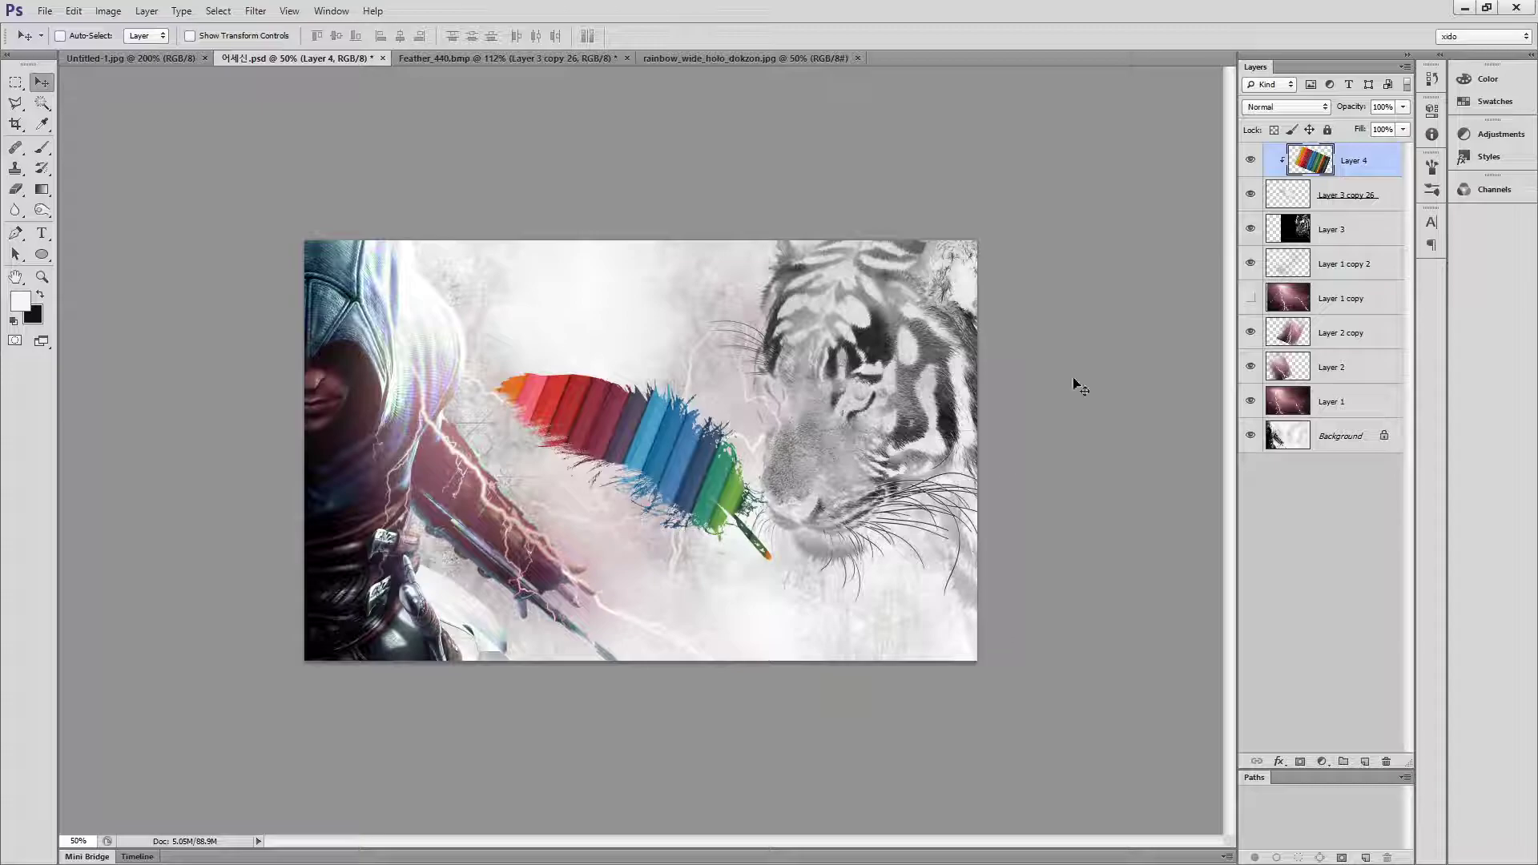
- Group the rainbow layer with the feather layer and name the group 깃털
{"action": "left_click", "coordinate": [1311, 203], "text": "ctrl"}
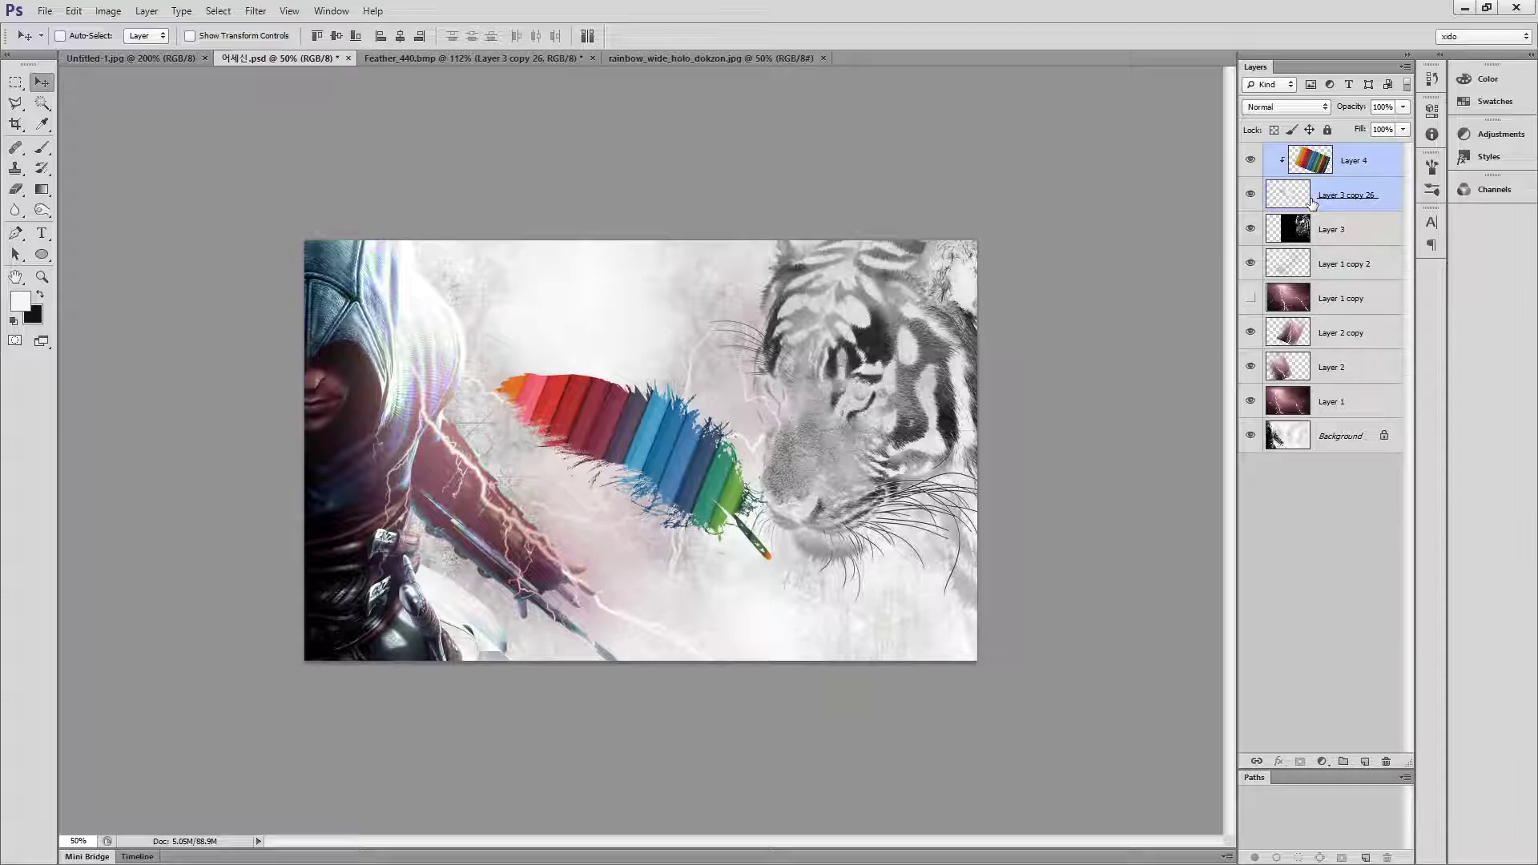
{"action": "key", "text": "ctrl+g"}
{"action": "double_click", "coordinate": [1313, 154]}
{"action": "type", "text": "rltxjf"}
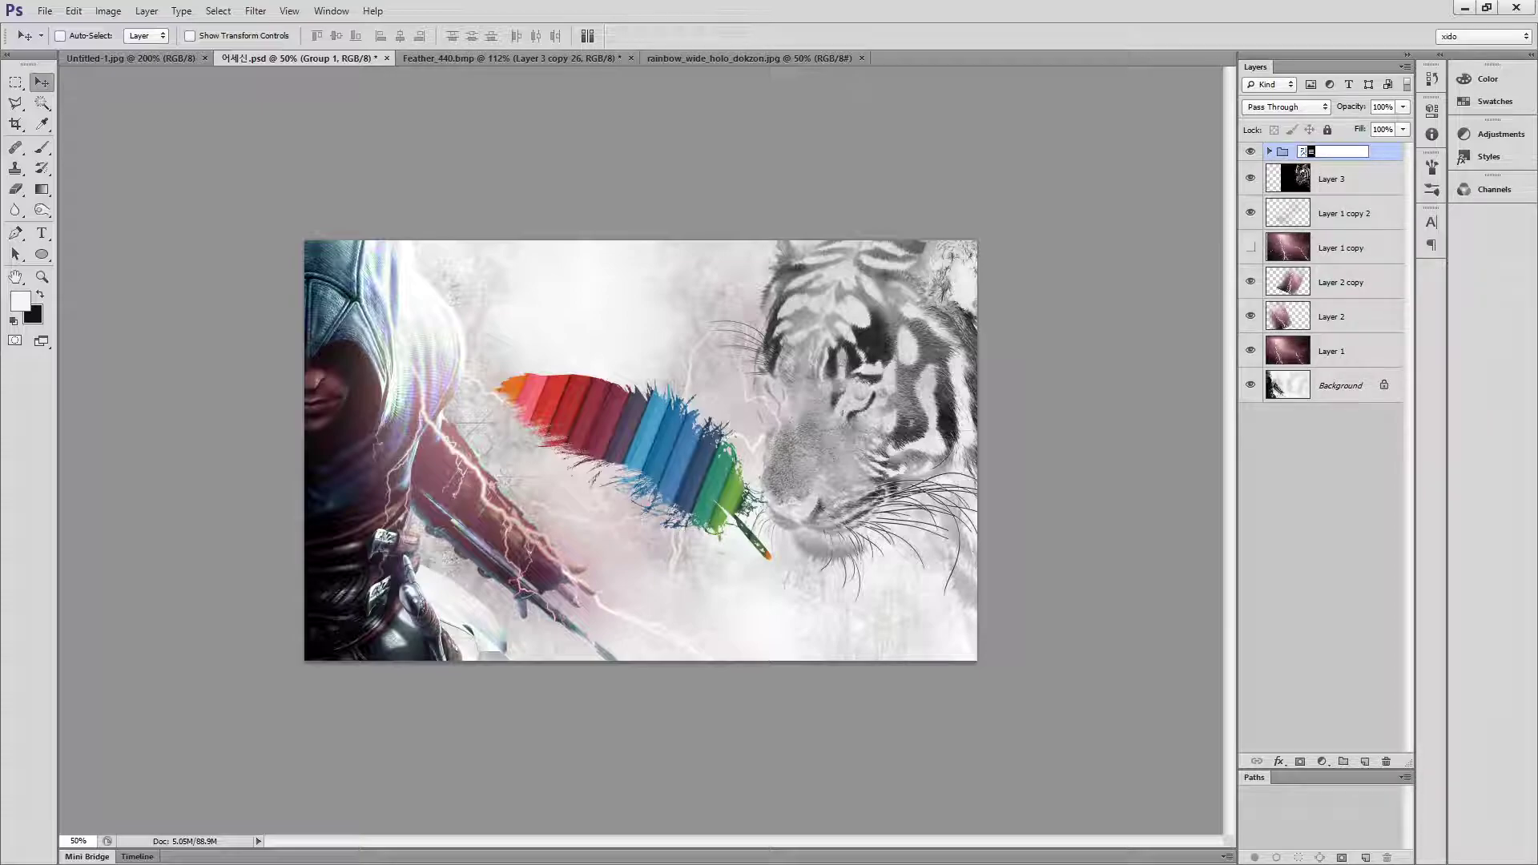
{"action": "key", "text": "Return"}
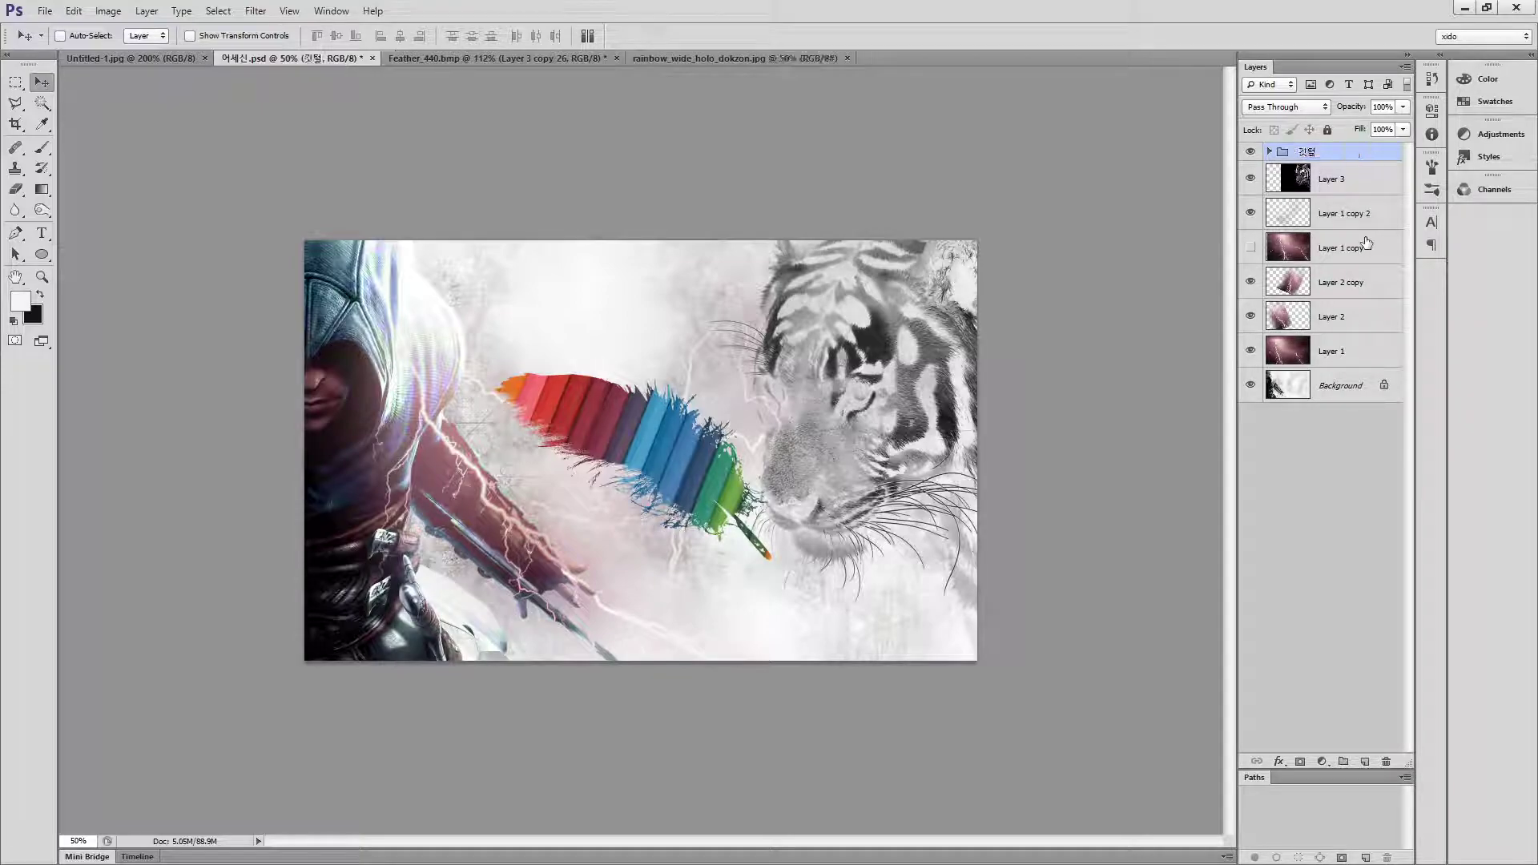
- Compare with the reference, then move the 깃털 group directly beneath Layer 2 copy so lightning overlays the feather
{"action": "left_click", "coordinate": [169, 60]}
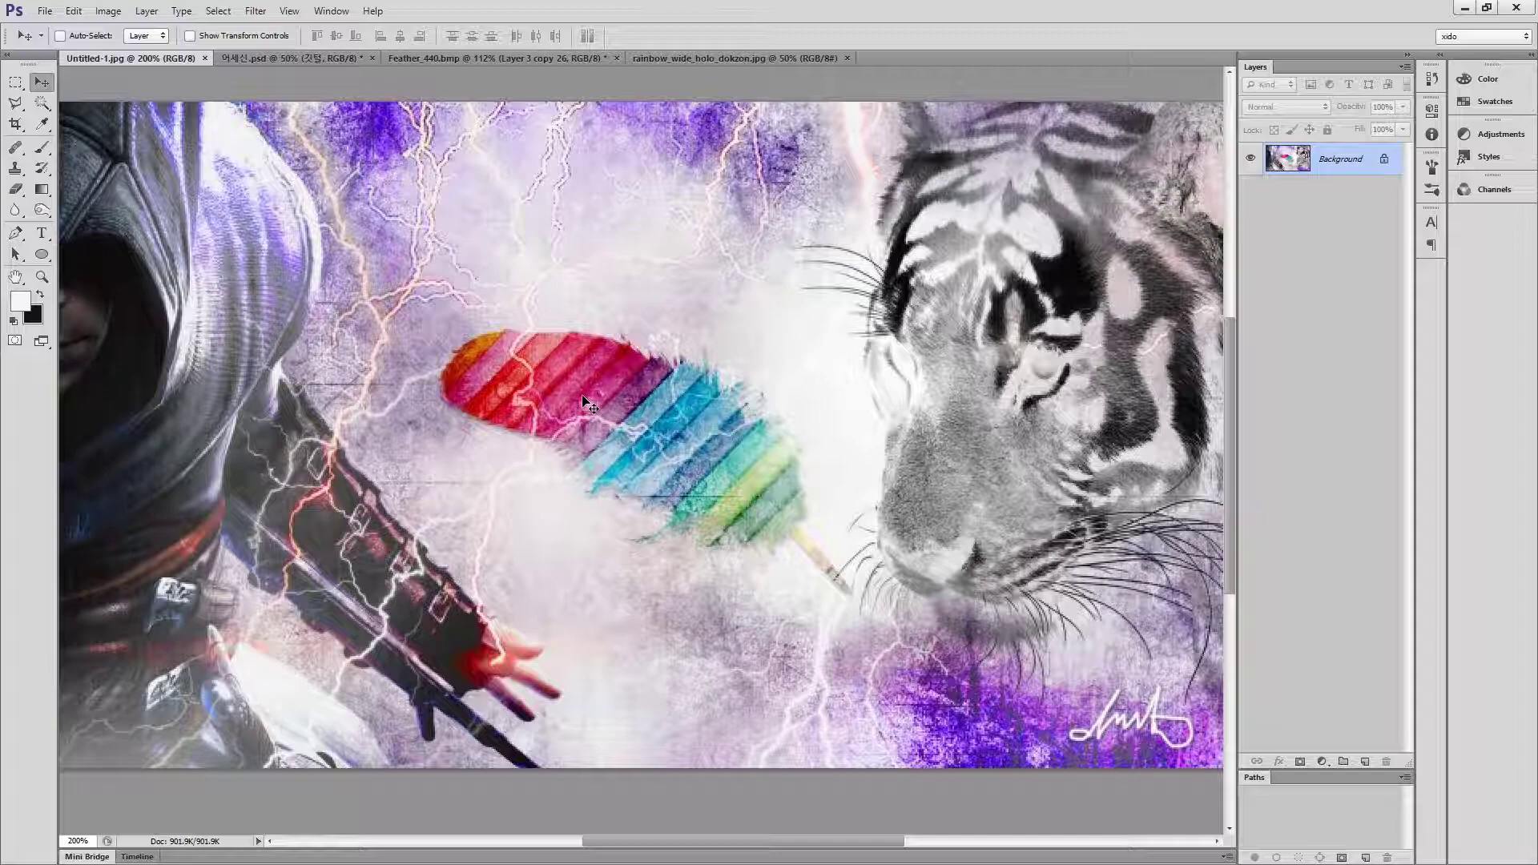
{"action": "left_click", "coordinate": [305, 55]}
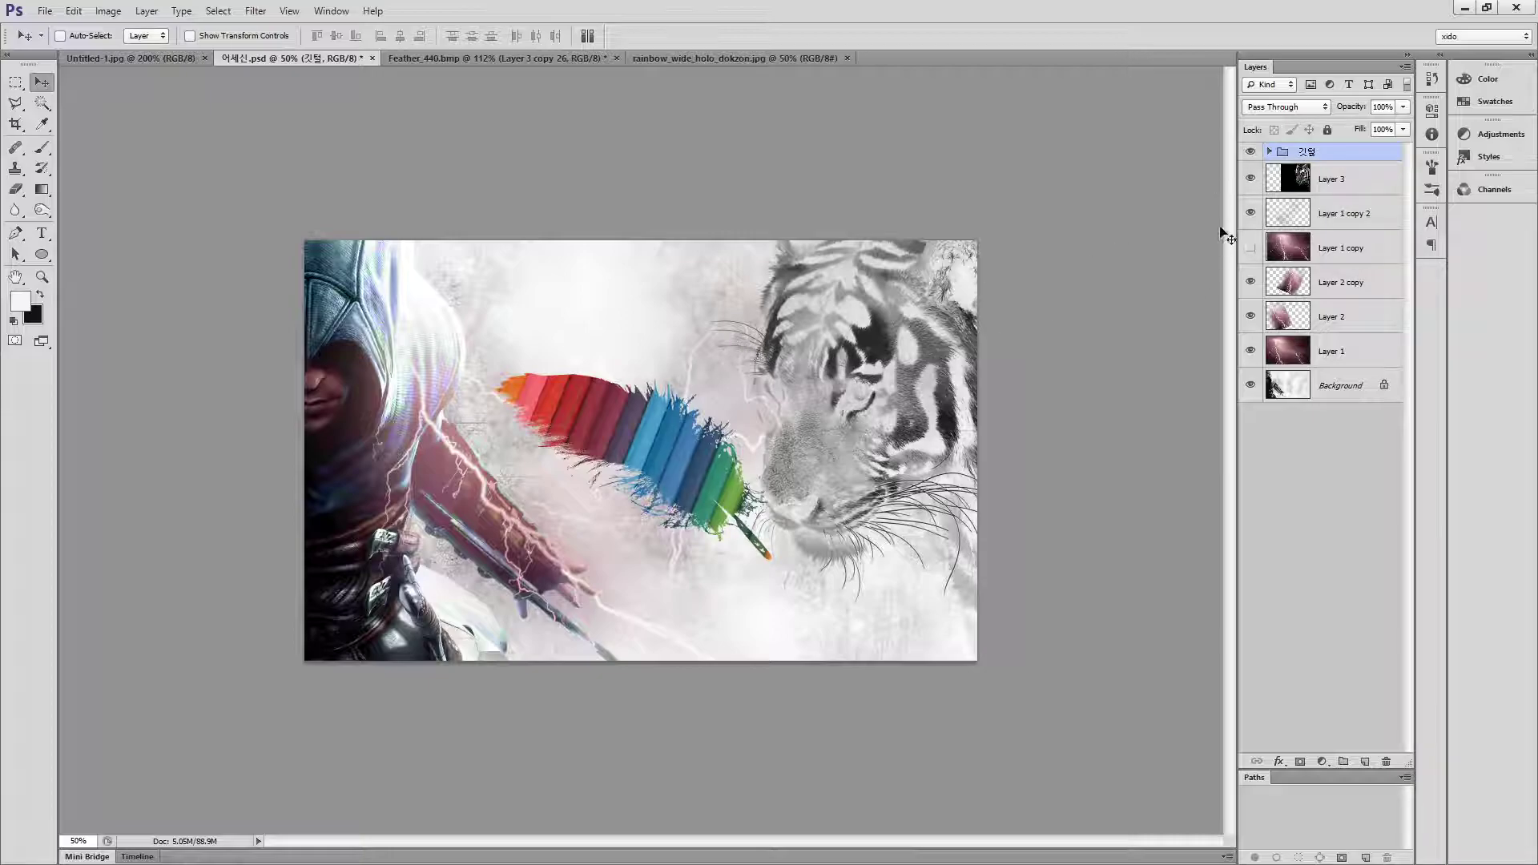
{"action": "left_click_drag", "start_coordinate": [1352, 152], "coordinate": [1361, 320]}
{"action": "left_click", "coordinate": [745, 483], "text": "ctrl"}
{"action": "left_click_drag", "start_coordinate": [1318, 335], "coordinate": [1352, 298]}
{"action": "left_click_drag", "start_coordinate": [1360, 232], "coordinate": [1360, 265]}
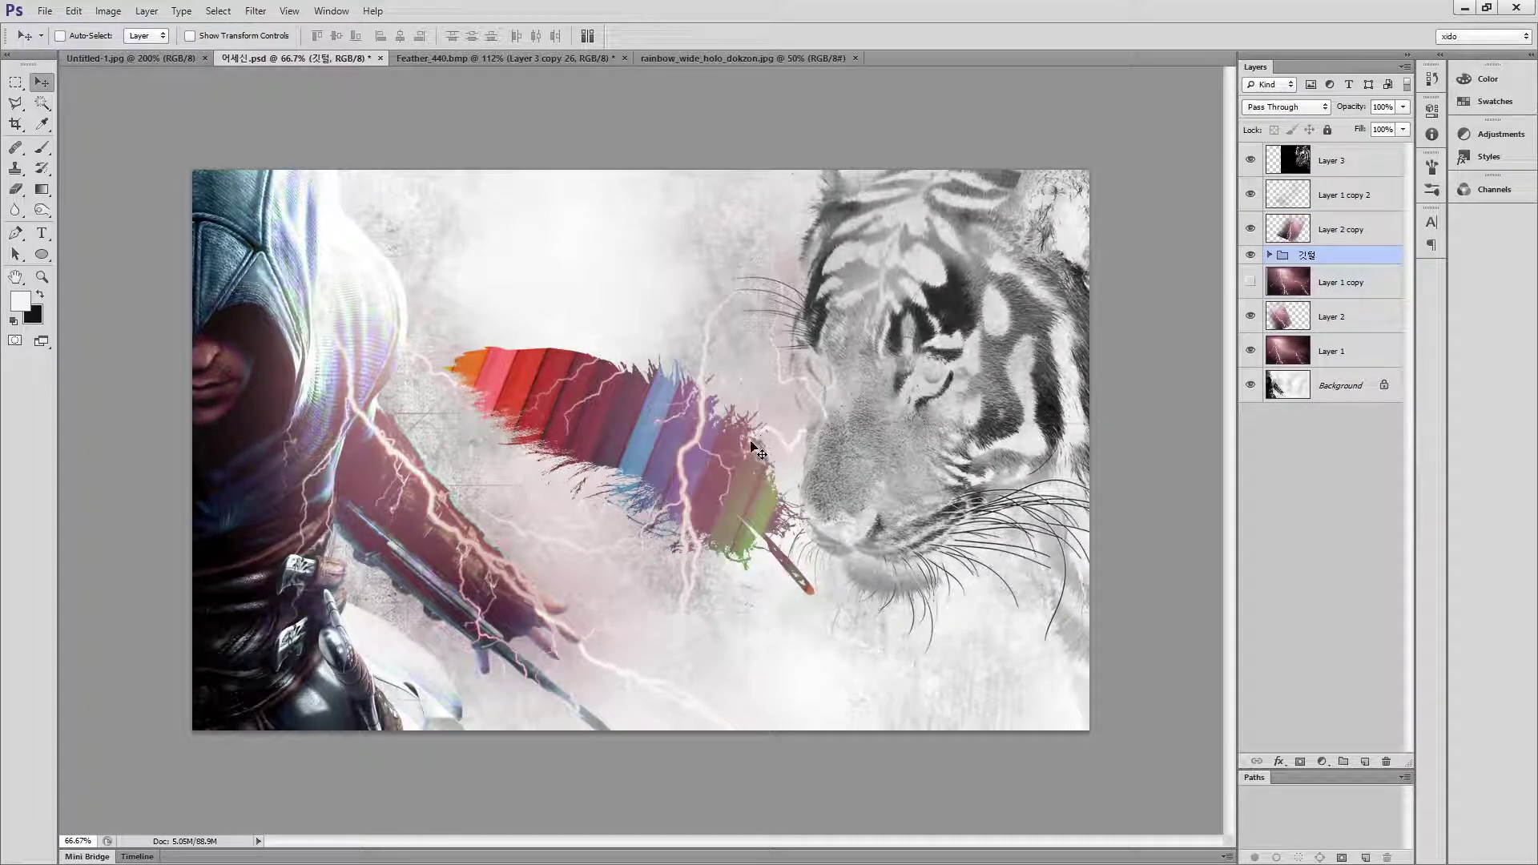
- Toggle the 깃털 group's visibility to check the feather, then set the group's blend mode to Color Burn
{"action": "left_click", "coordinate": [1250, 255]}
{"action": "left_click", "coordinate": [1250, 254]}
{"action": "left_click", "coordinate": [1250, 254]}
{"action": "left_click", "coordinate": [1251, 257]}
{"action": "left_click", "coordinate": [1273, 112]}
{"action": "left_click", "coordinate": [1281, 167]}
{"action": "key", "text": "shift+plus"}
{"action": "key", "text": "shift+plus"}
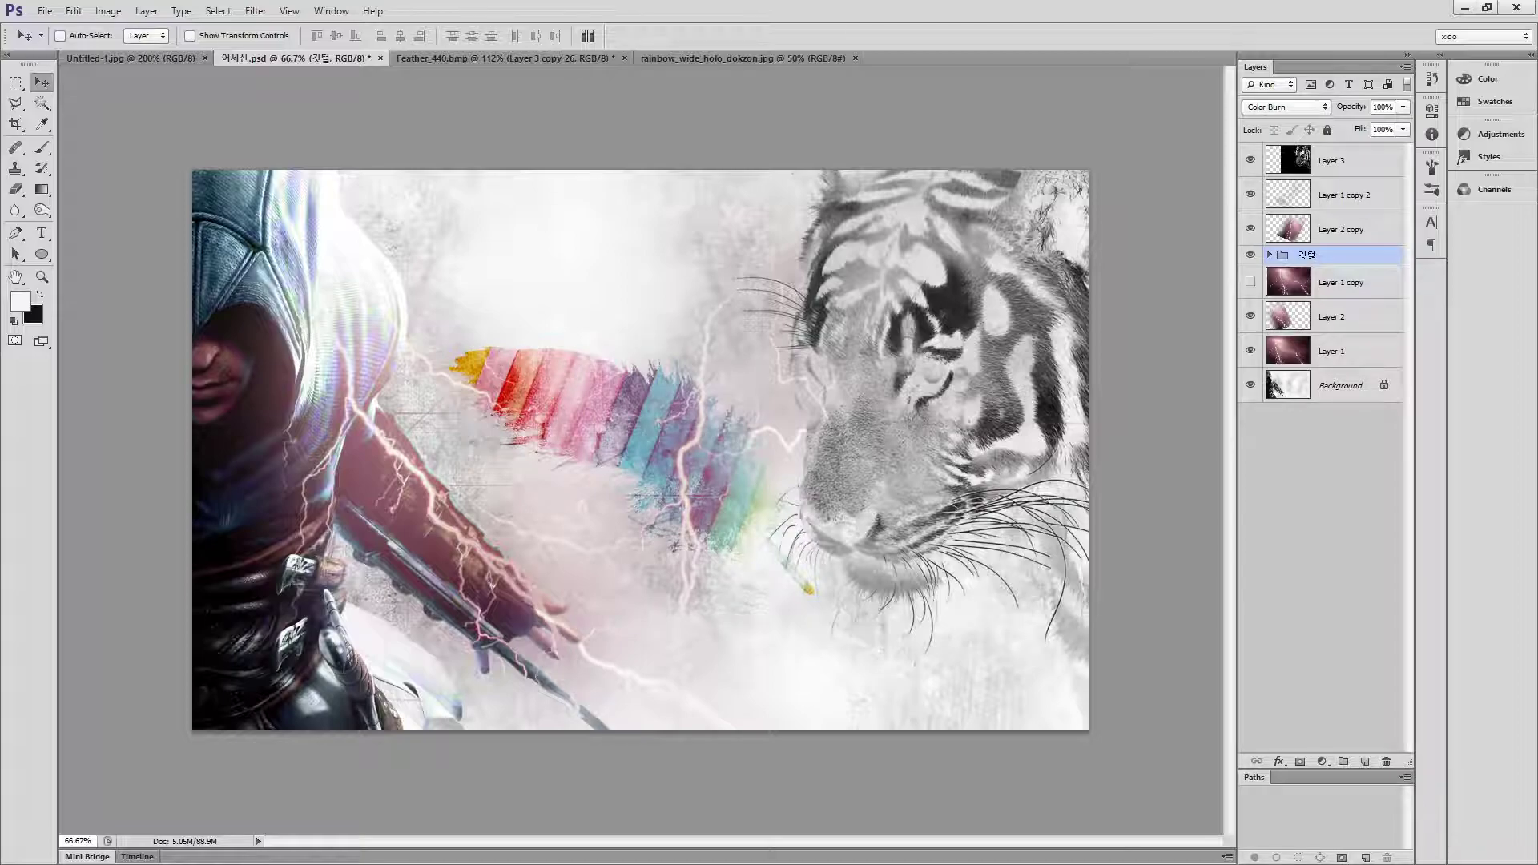
- Duplicate the 깃털 group and set the Color Burn copy's opacity to 50%
{"action": "key", "text": "ctrl+z"}
{"action": "key", "text": "ctrl+z"}
{"action": "key", "text": "ctrl+j"}
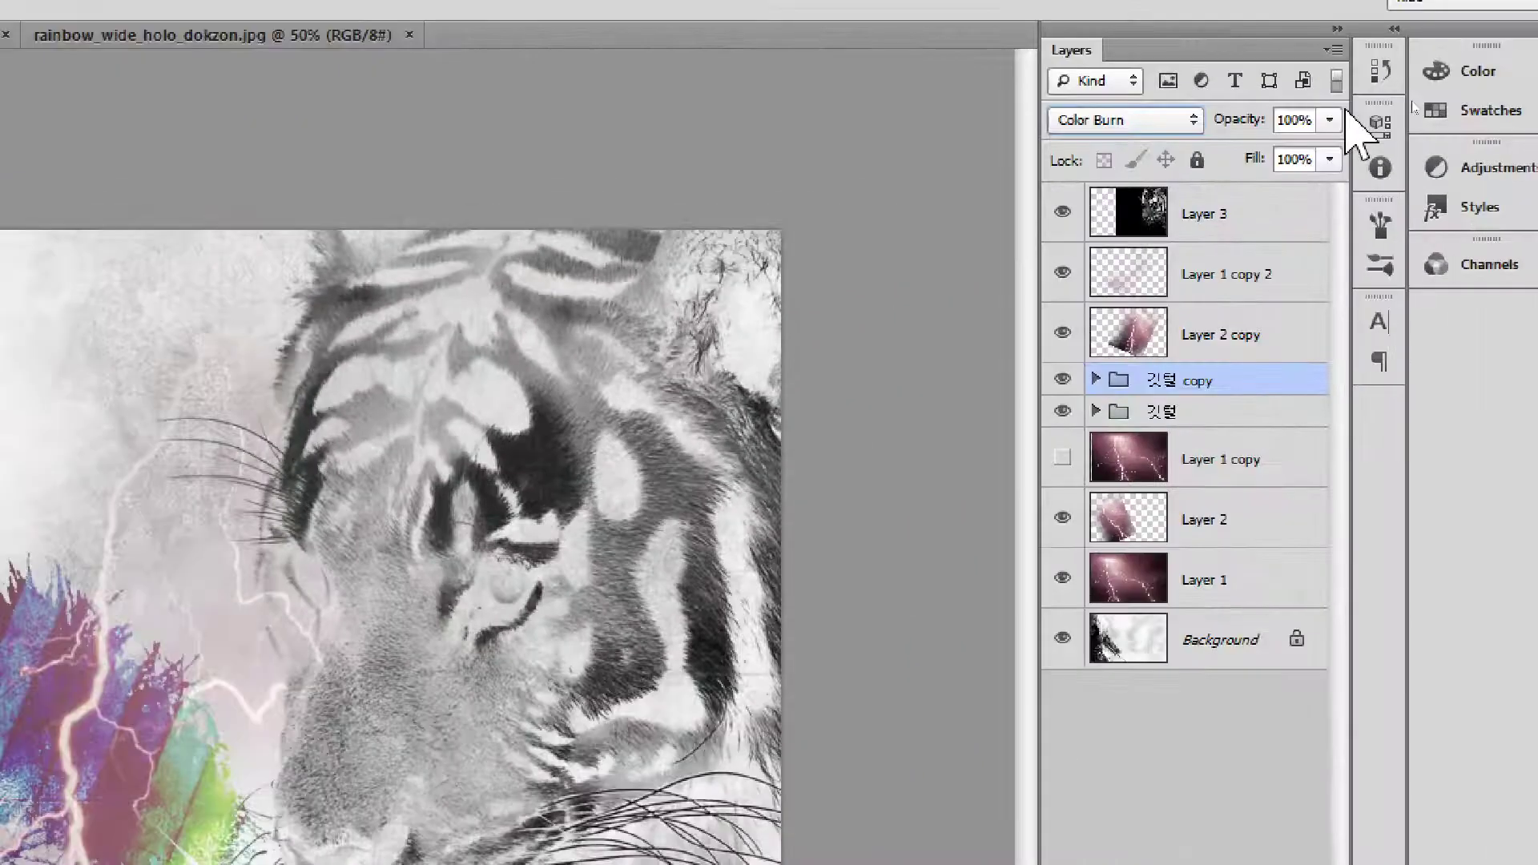
{"action": "left_click", "coordinate": [1293, 121]}
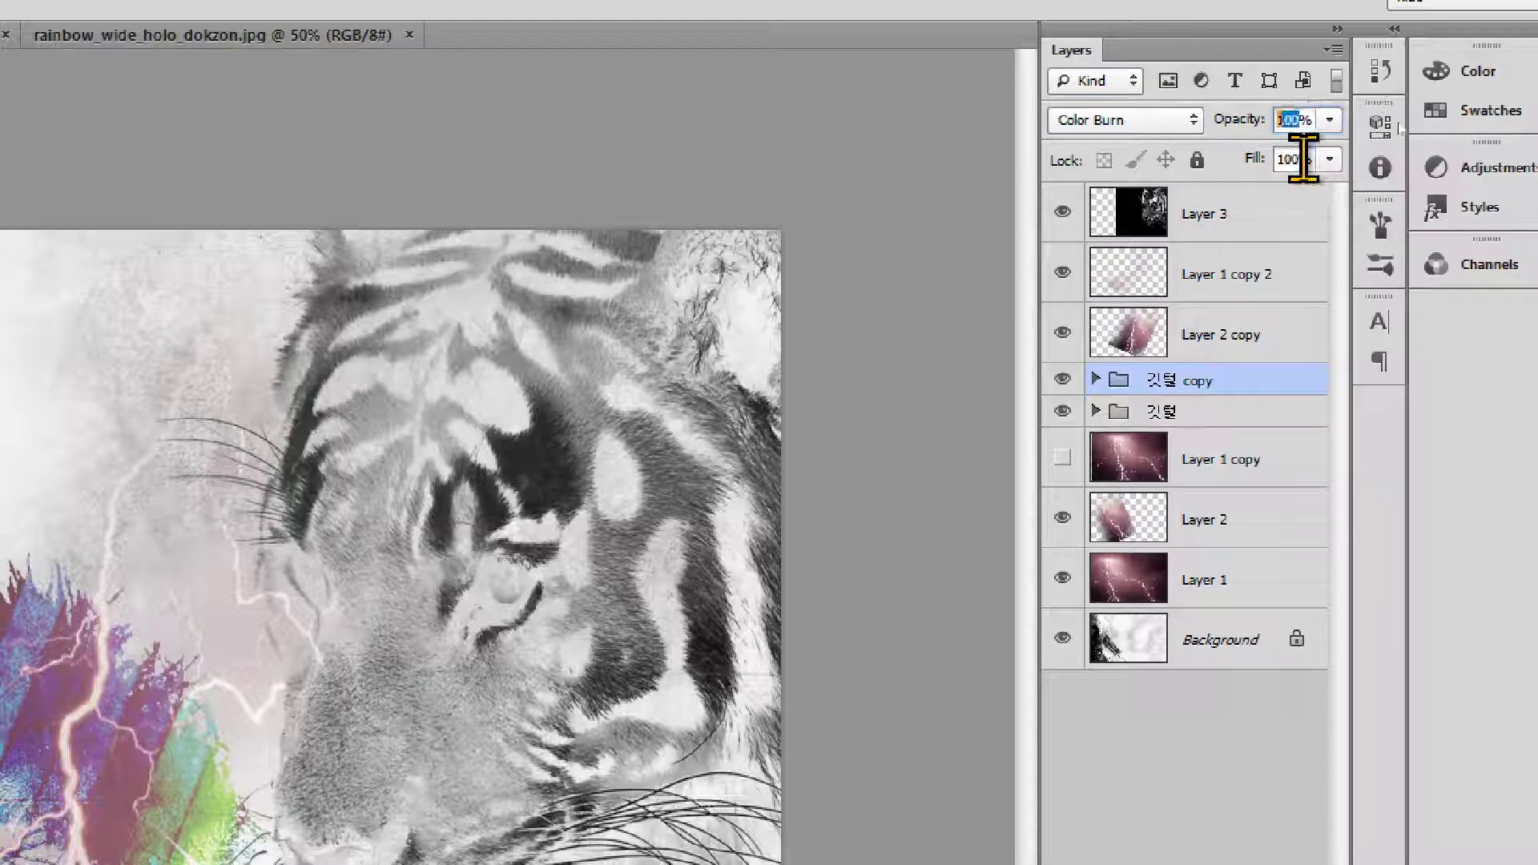
{"action": "type", "text": "50"}
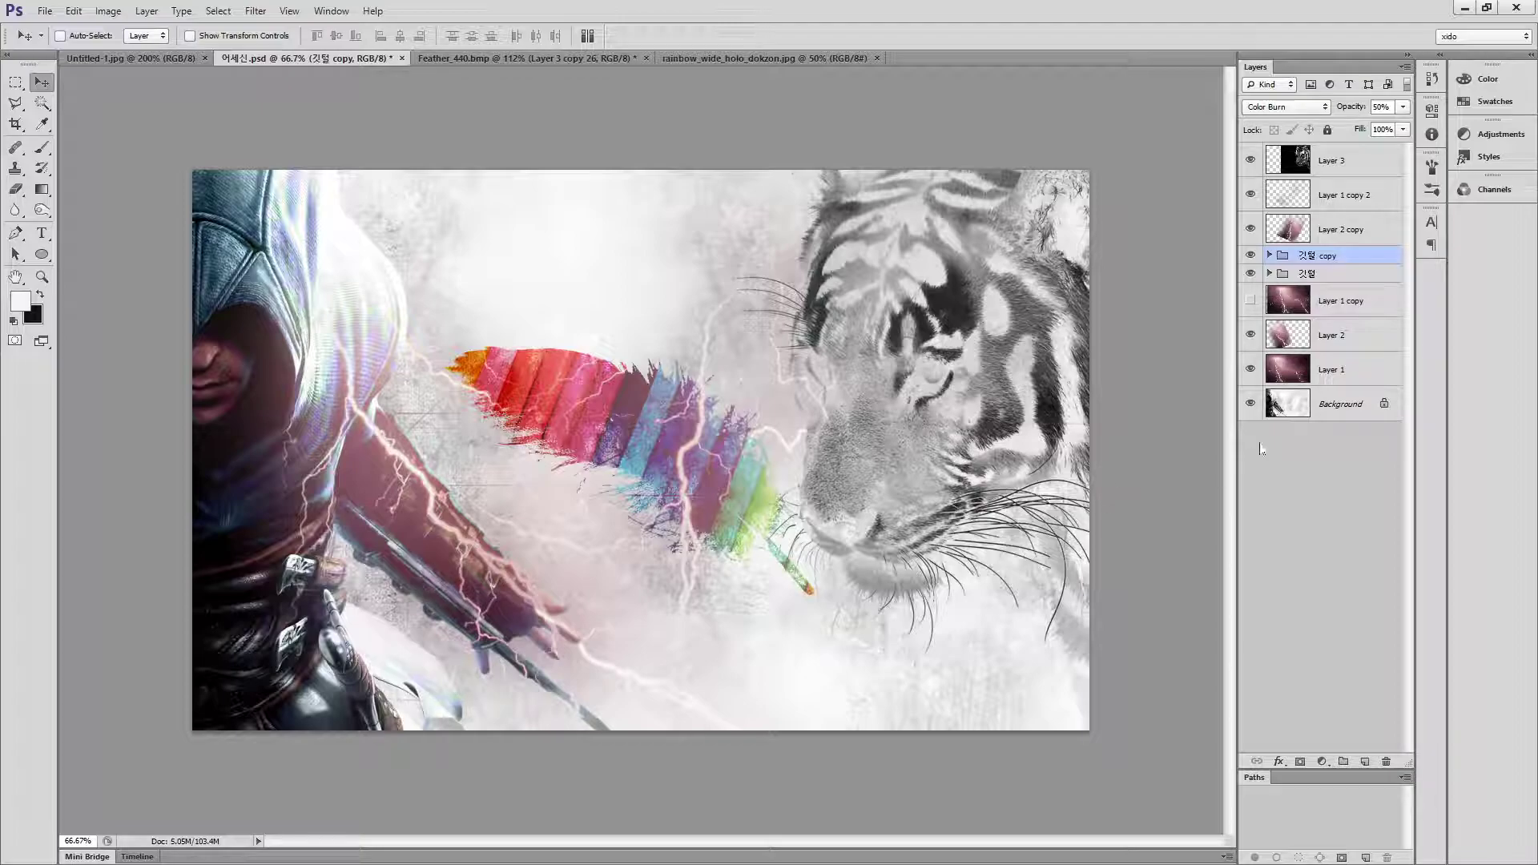
- Hide and show the Background layer to check it, then duplicate it
{"action": "left_click", "coordinate": [1338, 410]}
{"action": "left_click", "coordinate": [1251, 404]}
{"action": "left_click", "coordinate": [1251, 404]}
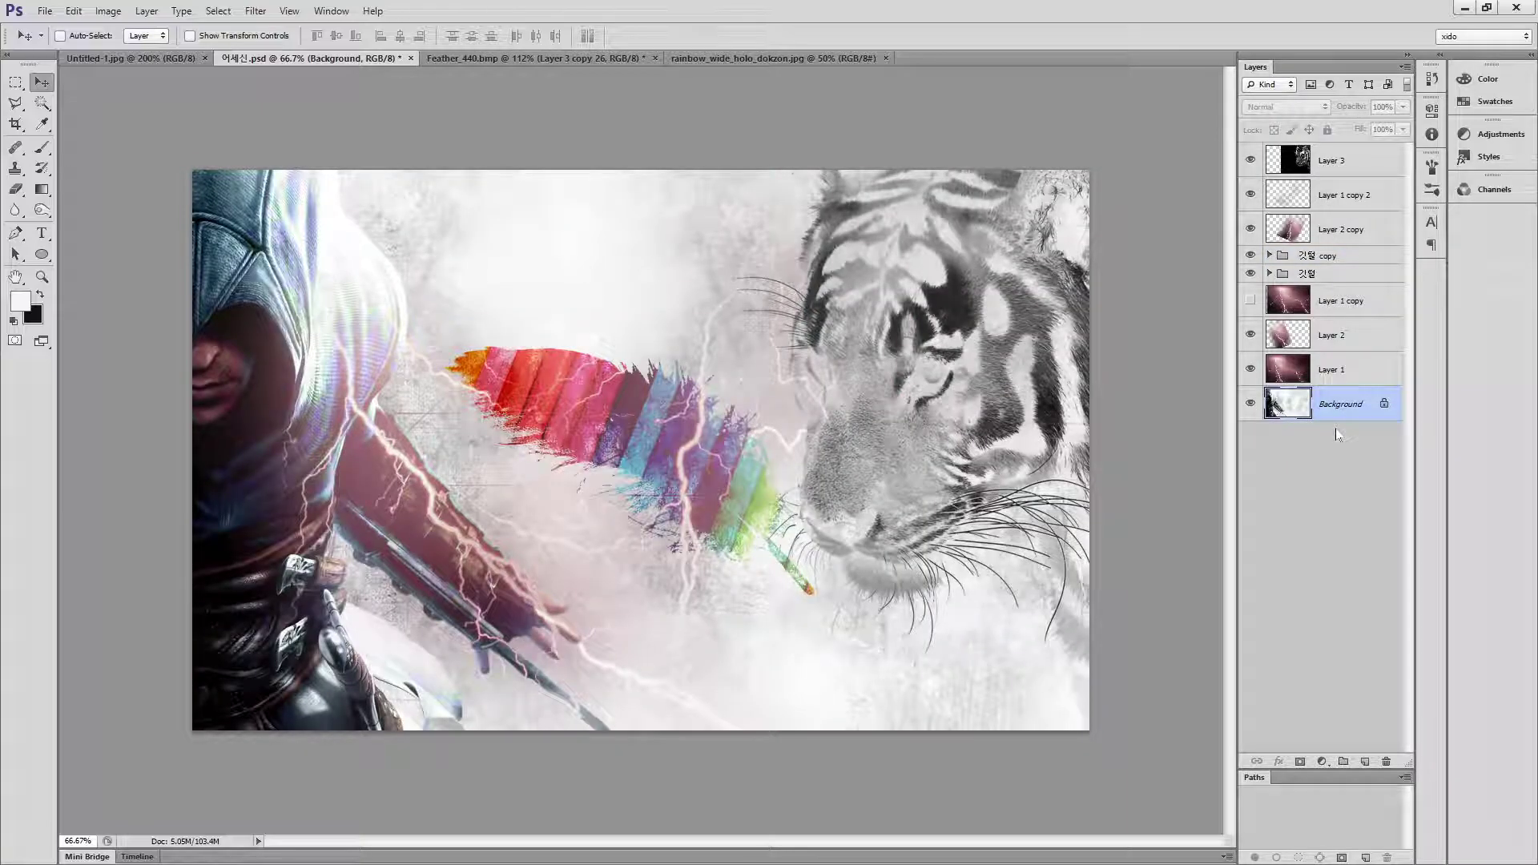
{"action": "key", "text": "ctrl+j"}
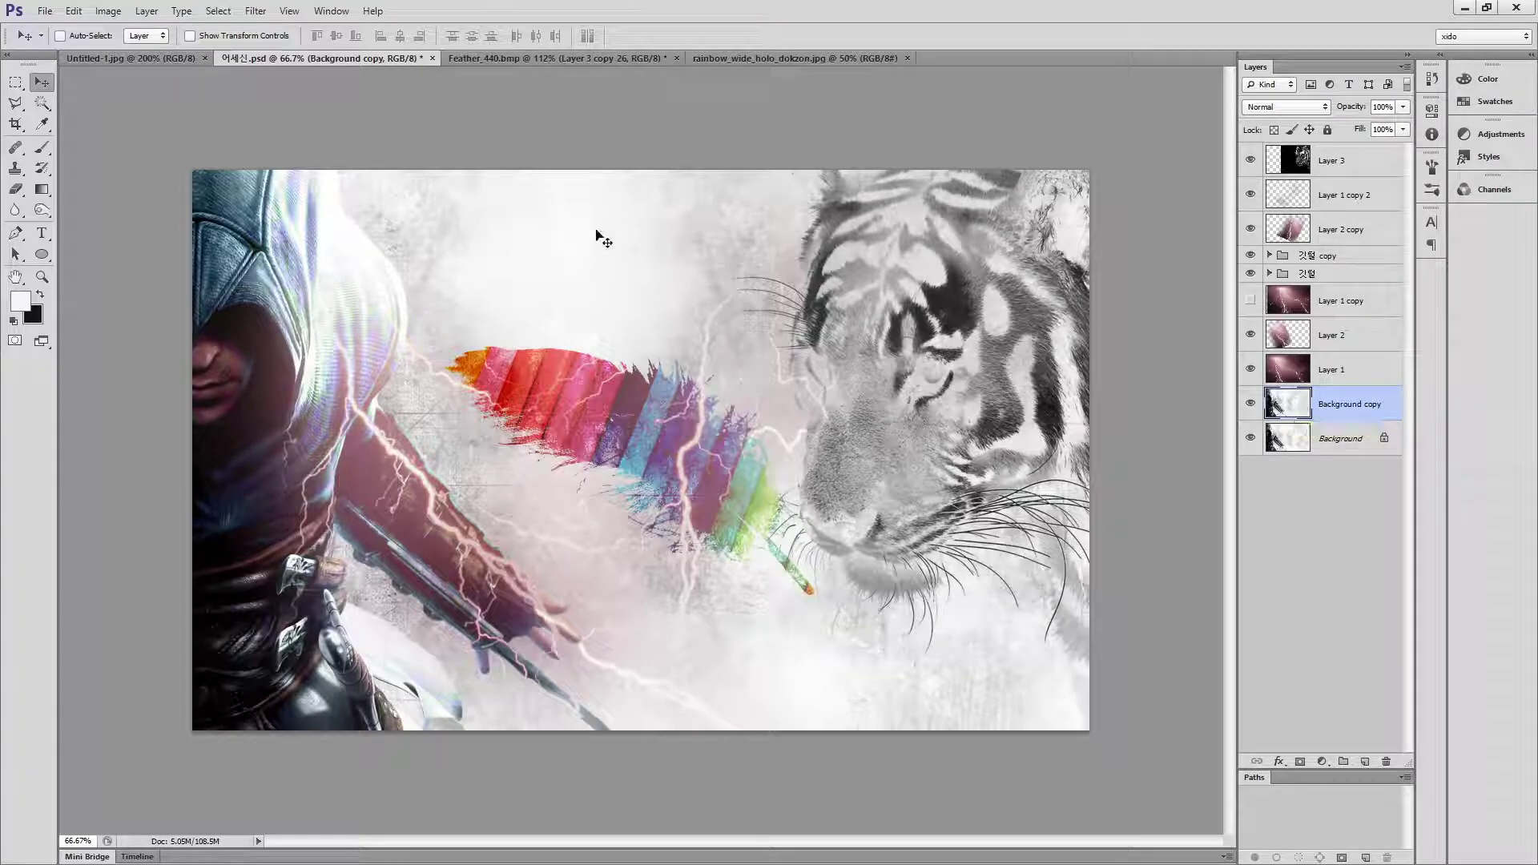
- Colorize the Background copy purple with Hue/Saturation at hue 284, saturation 73 and lightness +23
{"action": "left_click", "coordinate": [110, 11]}
{"action": "mouse_move", "coordinate": [128, 55]}
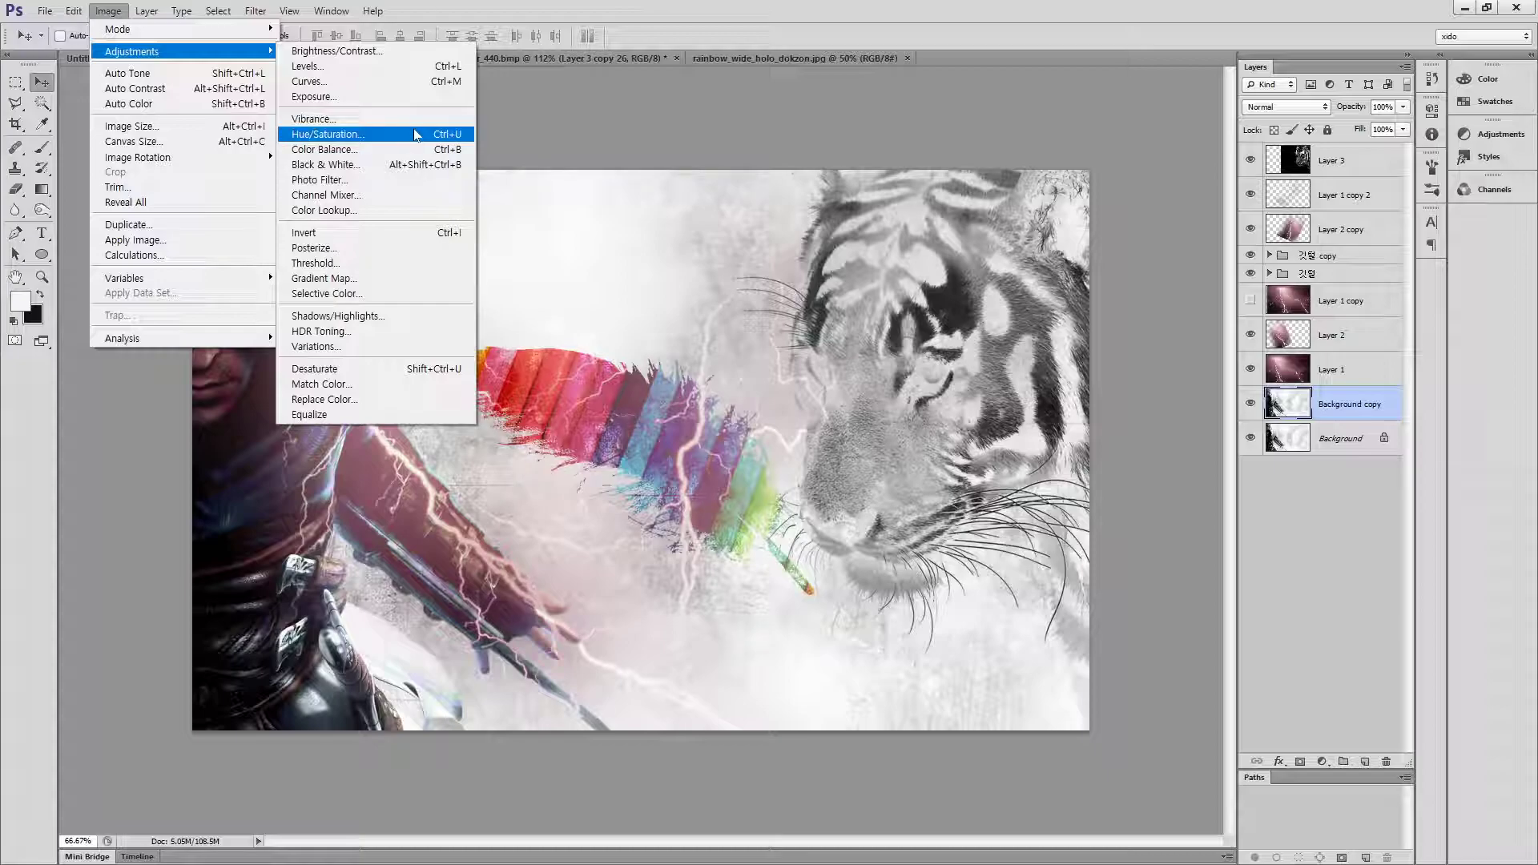
{"action": "left_click", "coordinate": [416, 135]}
{"action": "left_click_drag", "start_coordinate": [923, 181], "coordinate": [1010, 243]}
{"action": "left_click", "coordinate": [1242, 440]}
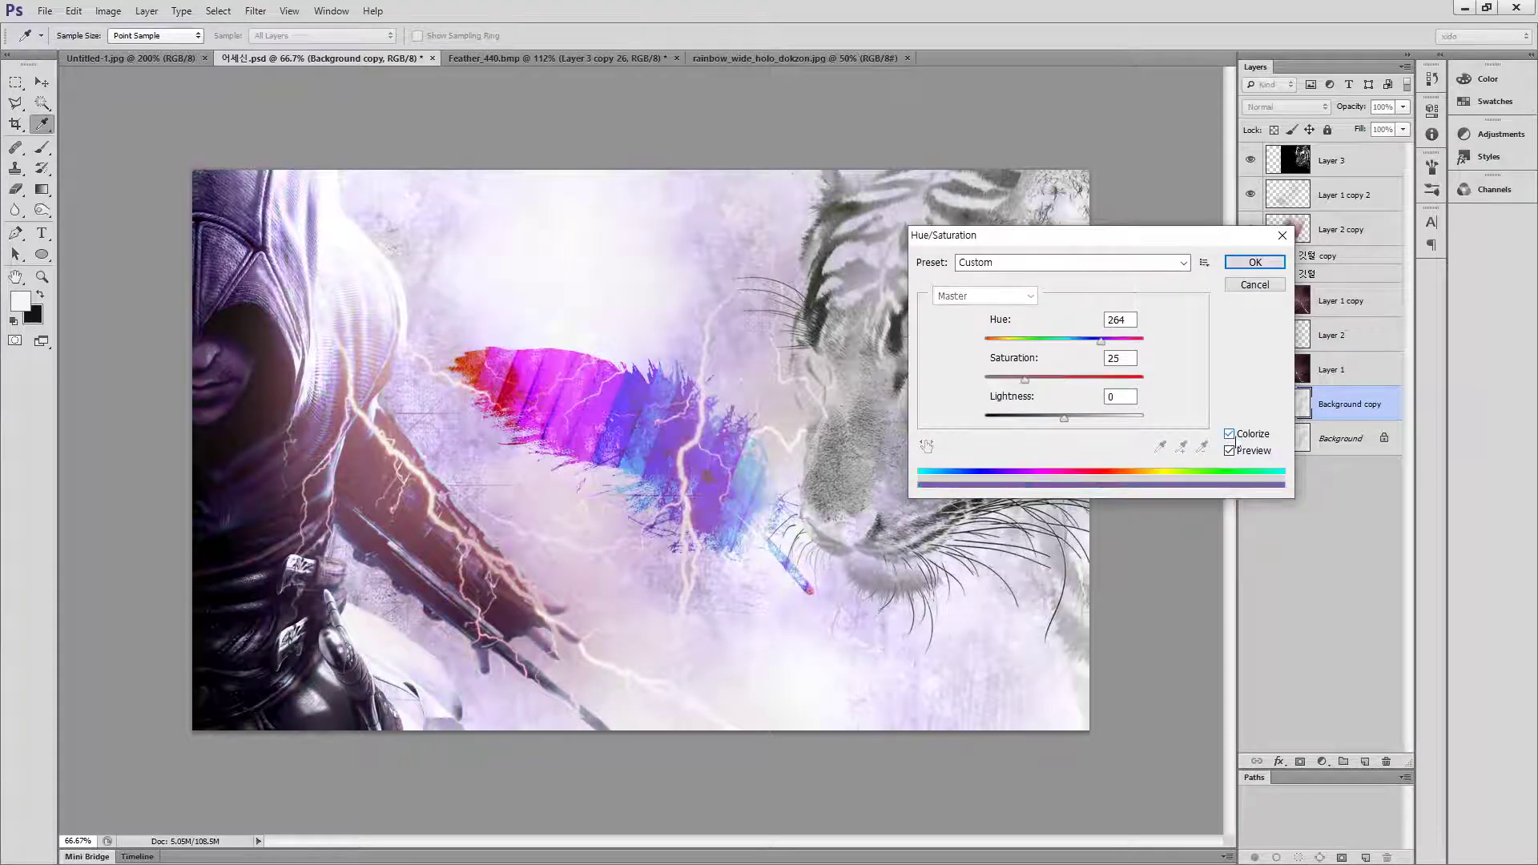
{"action": "mouse_move", "coordinate": [1101, 342]}
{"action": "left_mouse_down"}
{"action": "mouse_move", "coordinate": [1026, 346]}
{"action": "mouse_move", "coordinate": [1111, 350]}
{"action": "left_mouse_up"}
{"action": "left_click_drag", "start_coordinate": [1024, 379], "coordinate": [1082, 425]}
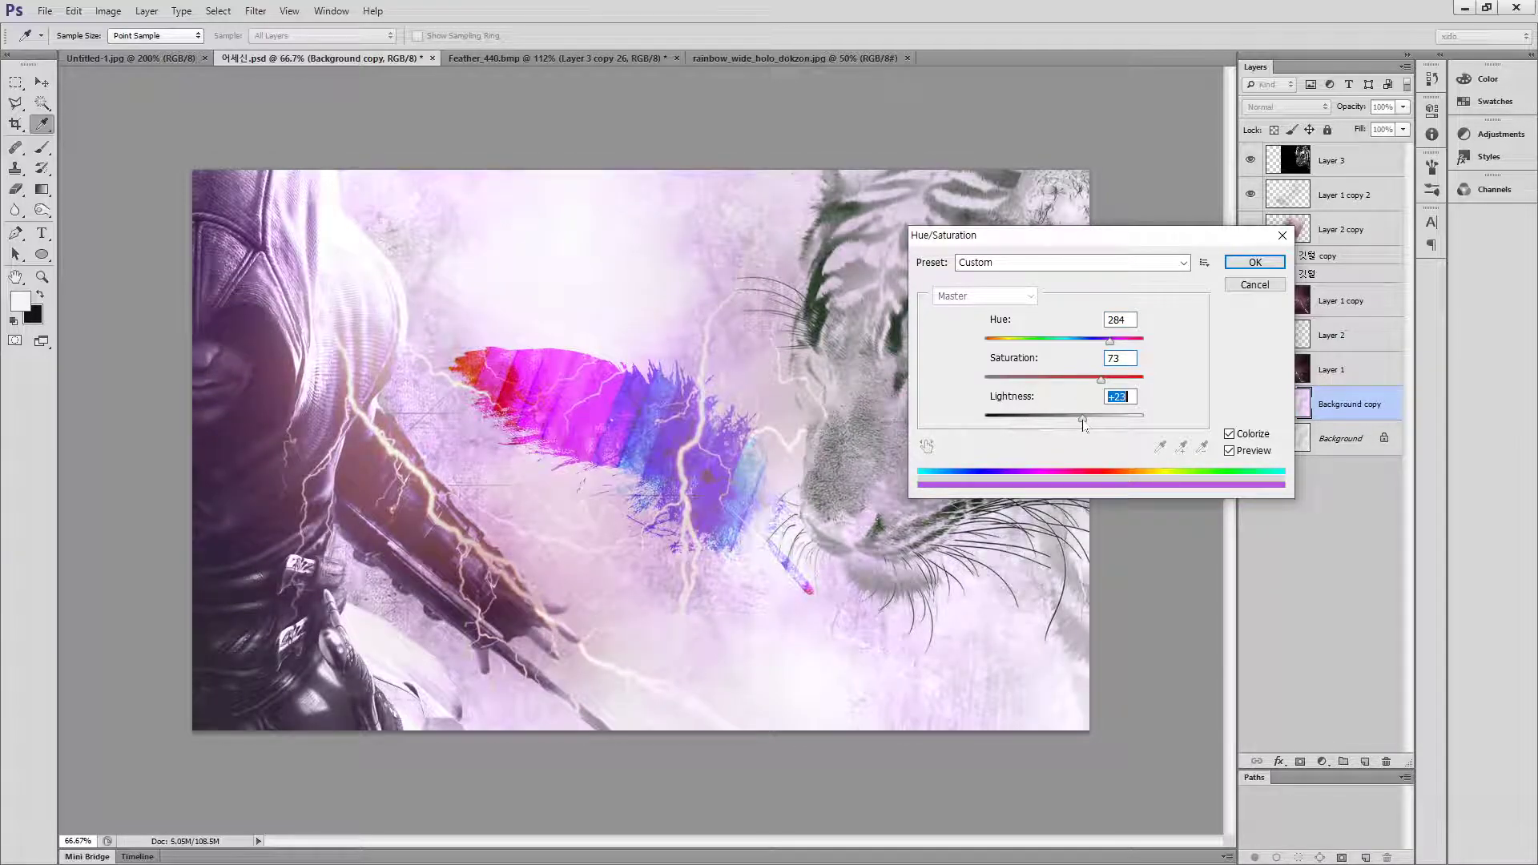
{"action": "left_click", "coordinate": [1254, 262]}
{"action": "key", "text": "v"}
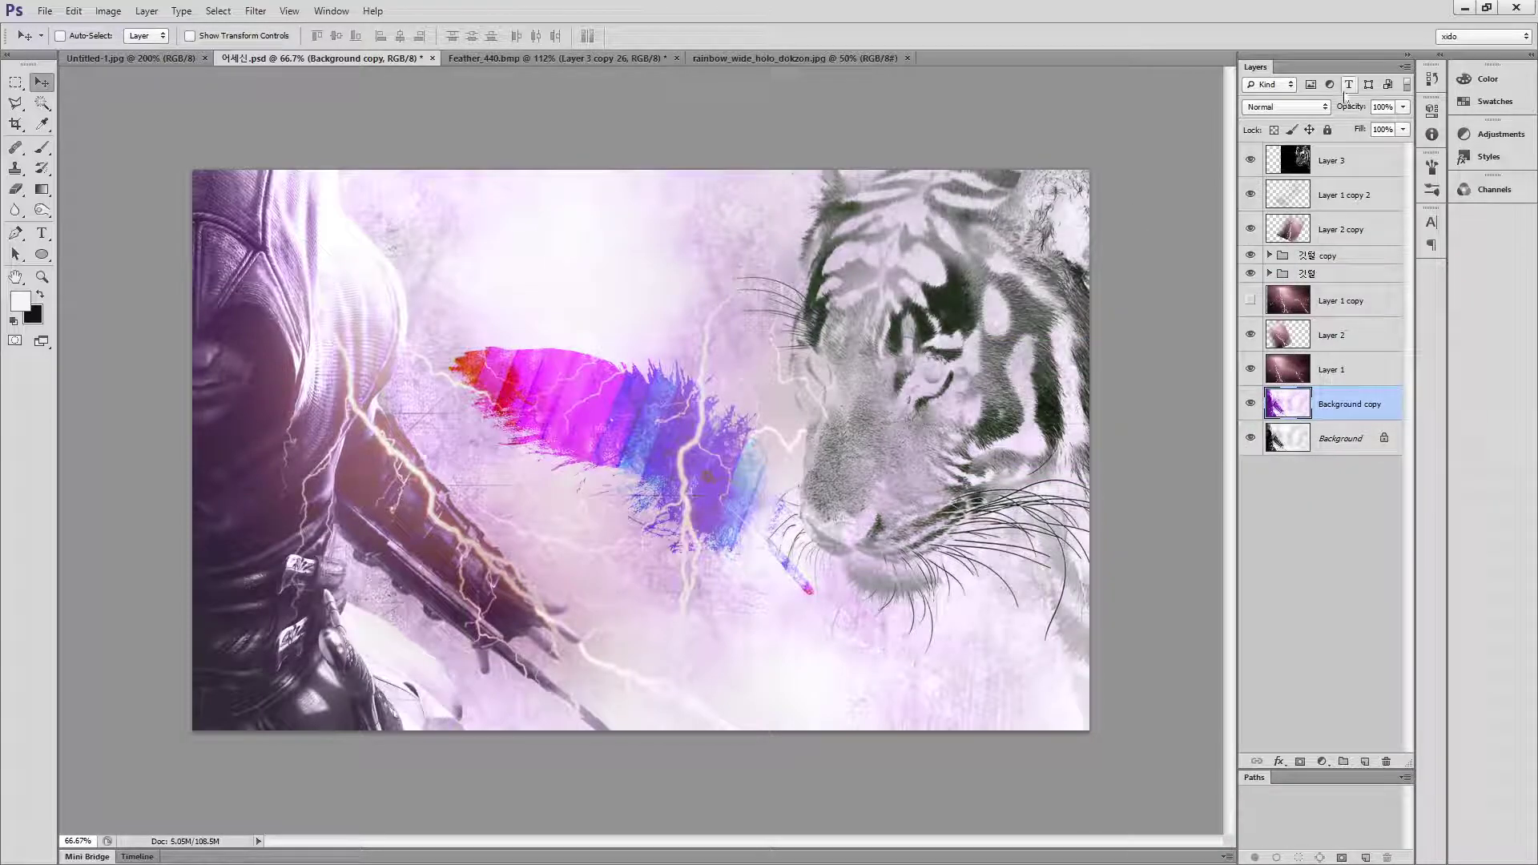
- Try blend modes on the Background copy from Darken through the burn, lighten and dodge modes, and set it to Overlay
{"action": "left_click", "coordinate": [1314, 108]}
{"action": "left_click", "coordinate": [1281, 167]}
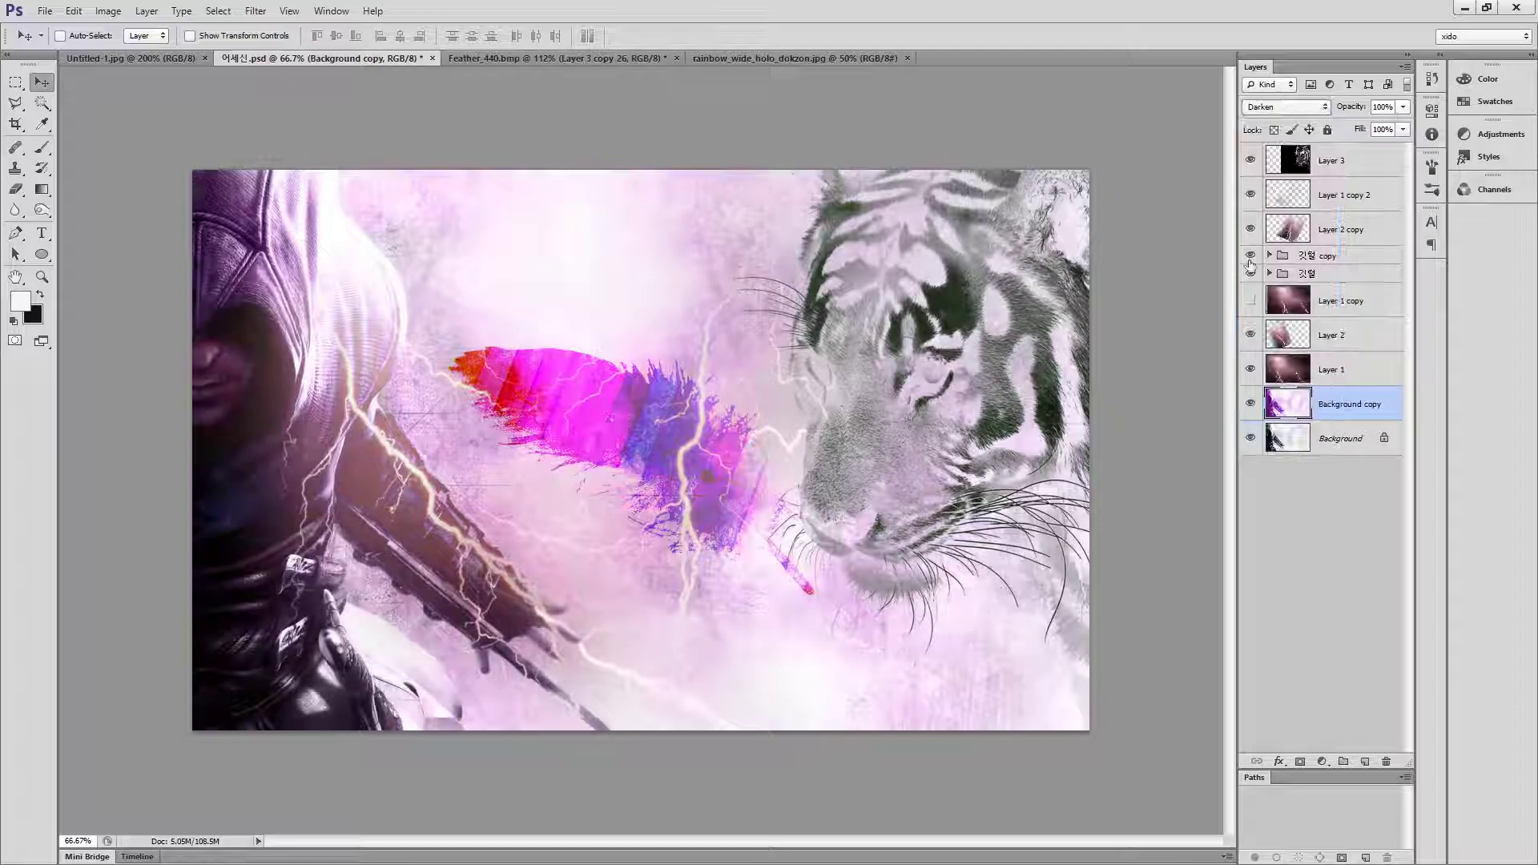
{"action": "key", "text": "shift+plus"}
{"action": "key", "text": "shift+plus"}
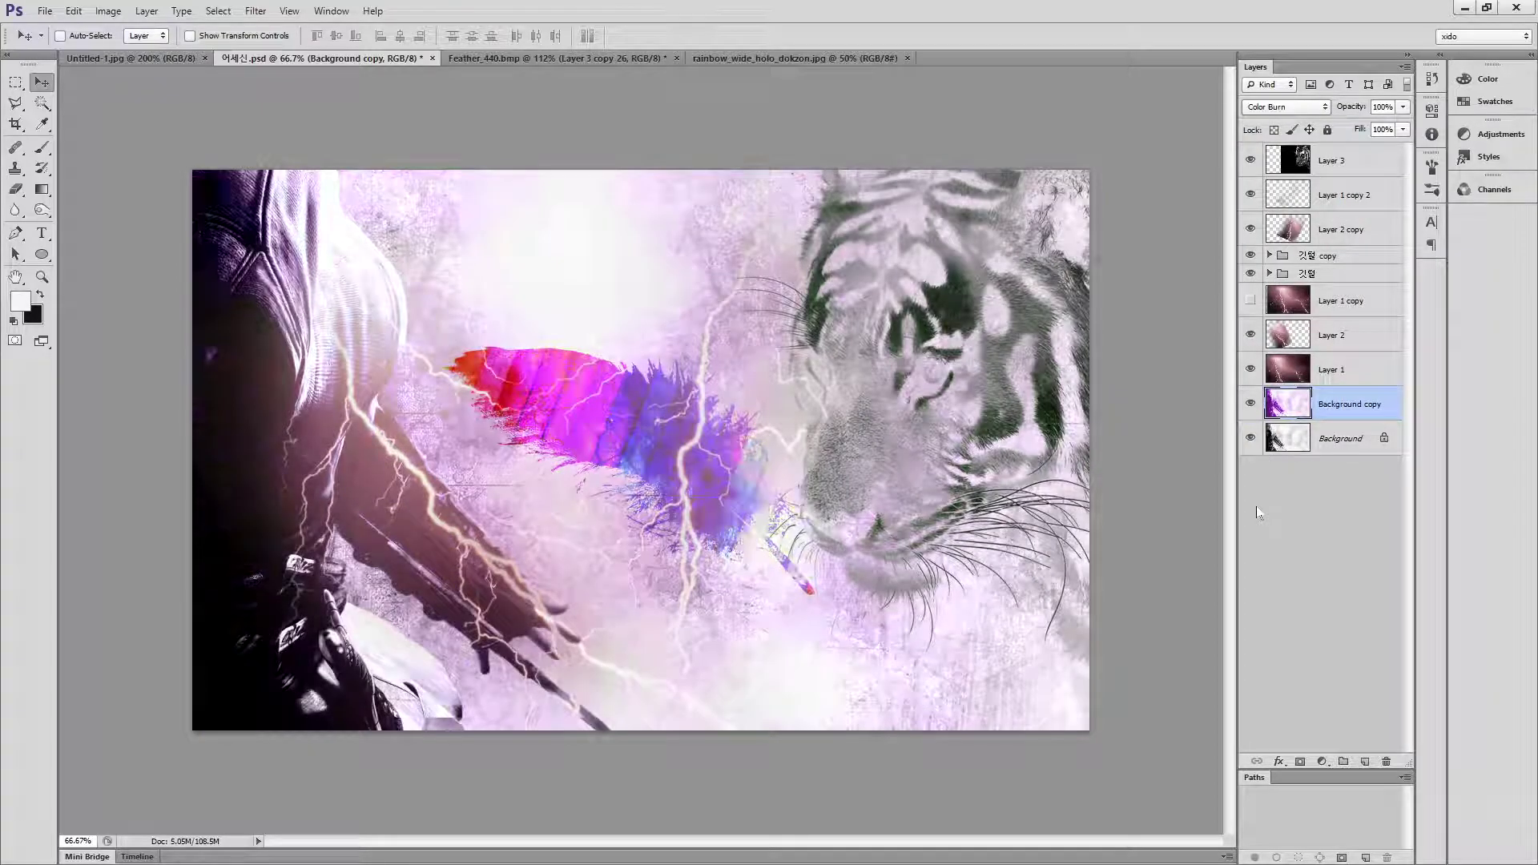
{"action": "key", "text": "shift+plus"}
{"action": "key", "text": "shift+plus"}
{"action": "key", "text": "shift+minus"}
{"action": "key", "text": "shift+plus"}
{"action": "key", "text": "shift+plus"}
{"action": "key", "text": "shift+plus"}
{"action": "key", "text": "shift+minus"}
{"action": "key", "text": "shift+plus"}
{"action": "key", "text": "shift+plus"}
{"action": "key", "text": "shift+plus"}
{"action": "key", "text": "shift+plus"}
{"action": "key", "text": "shift+plus"}
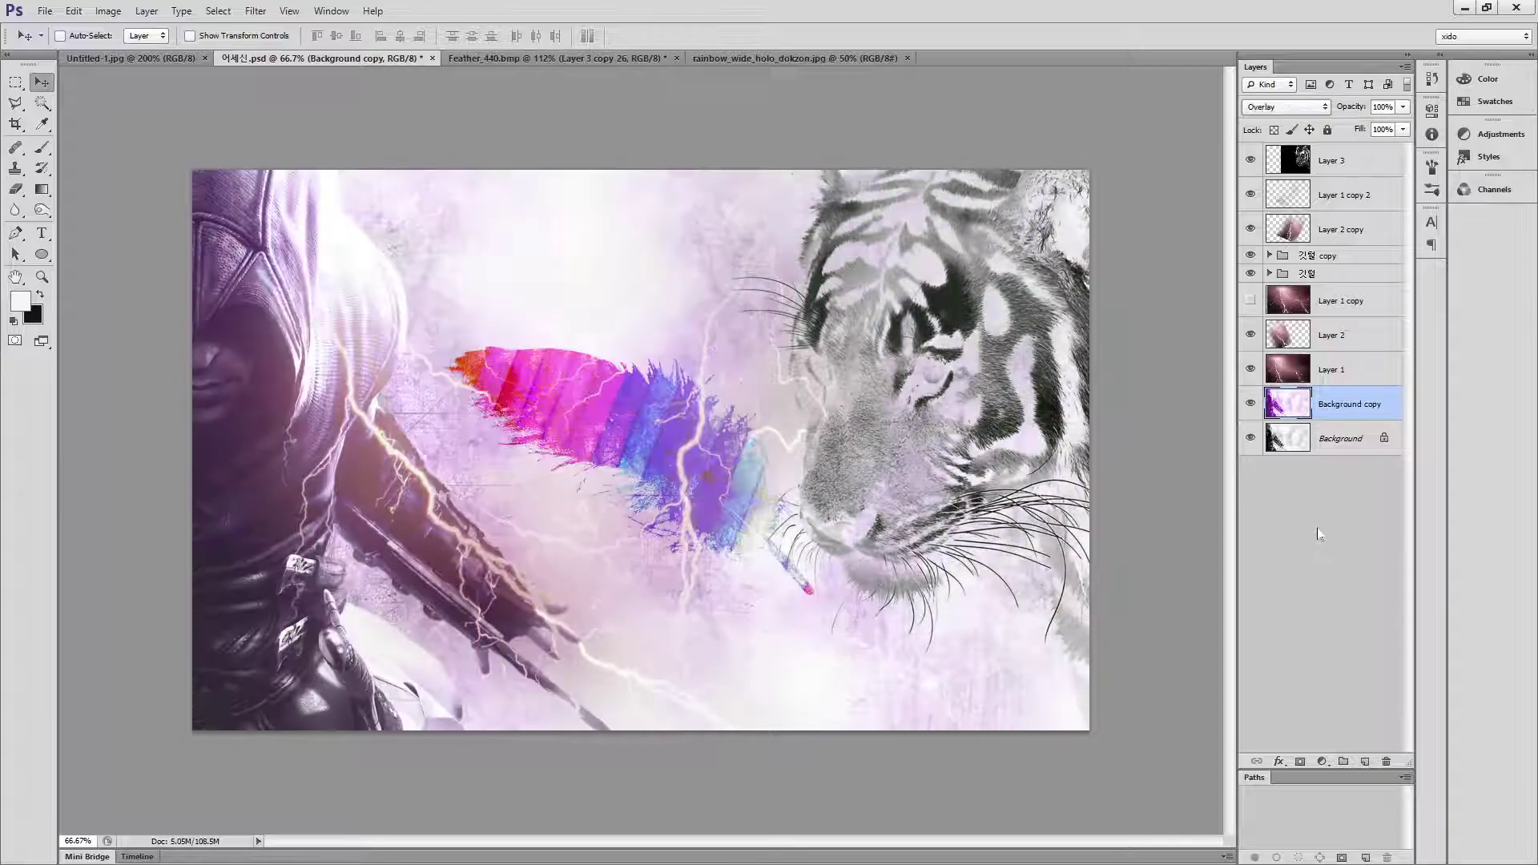
- Cycle the Background copy through the other blend modes, return it to Normal, and toggle its visibility to compare
{"action": "key", "text": "shift+plus"}
{"action": "key", "text": "shift+plus"}
{"action": "key", "text": "shift+plus"}
{"action": "key", "text": "shift+plus"}
{"action": "key", "text": "shift+plus"}
{"action": "key", "text": "shift+plus"}
{"action": "key", "text": "shift+minus"}
{"action": "key", "text": "shift+minus"}
{"action": "key", "text": "shift+minus"}
{"action": "key", "text": "shift+minus"}
{"action": "key", "text": "shift+minus"}
{"action": "key", "text": "shift+minus"}
{"action": "key", "text": "shift+minus"}
{"action": "key", "text": "shift+minus"}
{"action": "key", "text": "shift+minus"}
{"action": "key", "text": "shift+minus"}
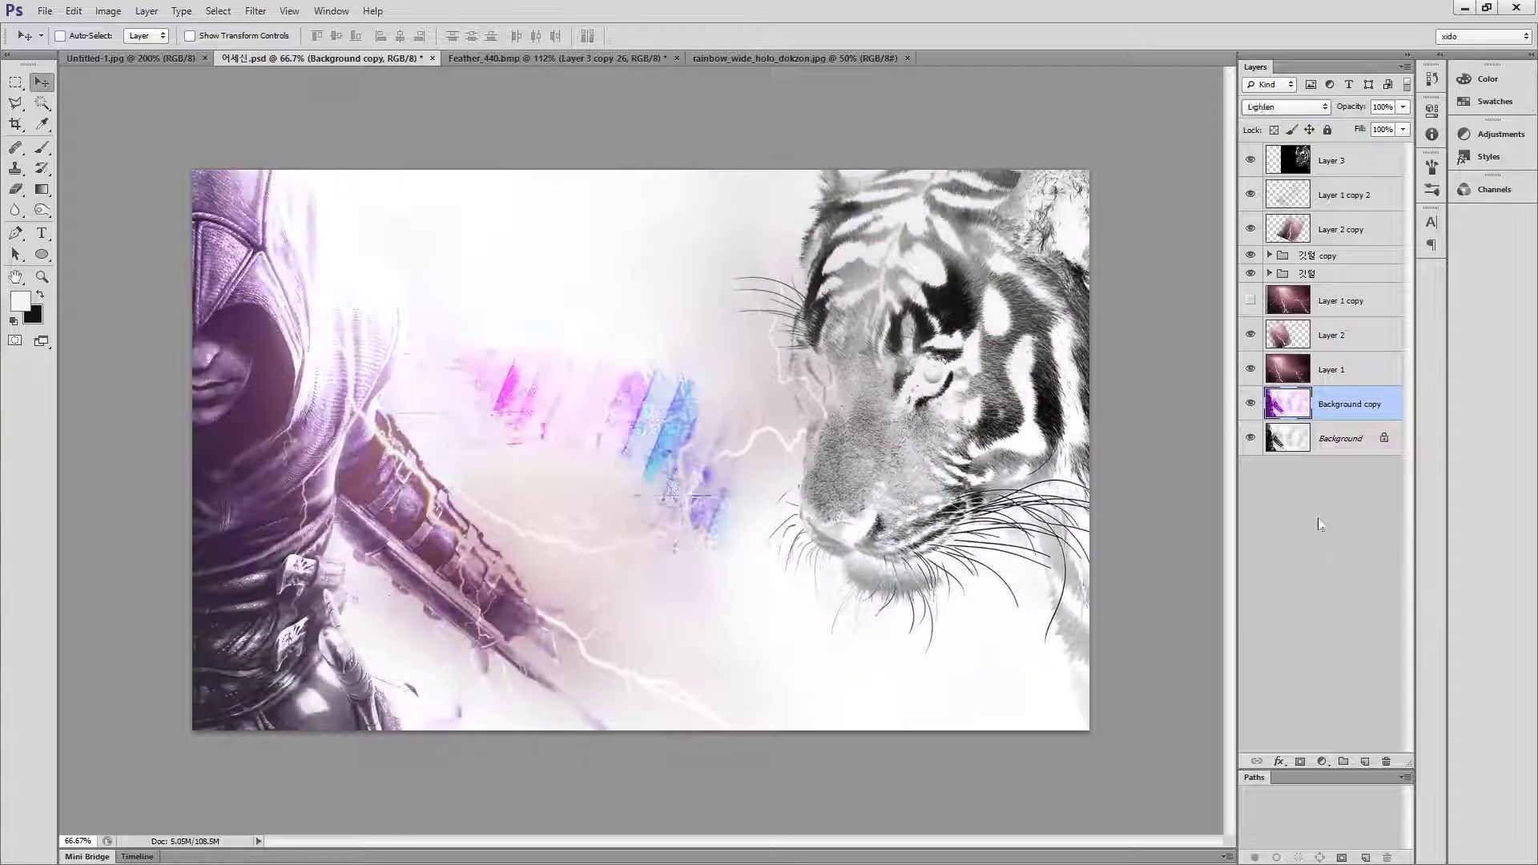
{"action": "key", "text": "shift+minus"}
{"action": "key", "text": "shift+minus"}
{"action": "key", "text": "shift+minus"}
{"action": "key", "text": "shift+minus"}
{"action": "key", "text": "shift+minus"}
{"action": "key", "text": "shift+minus"}
{"action": "key", "text": "shift+minus"}
{"action": "key", "text": "shift+minus"}
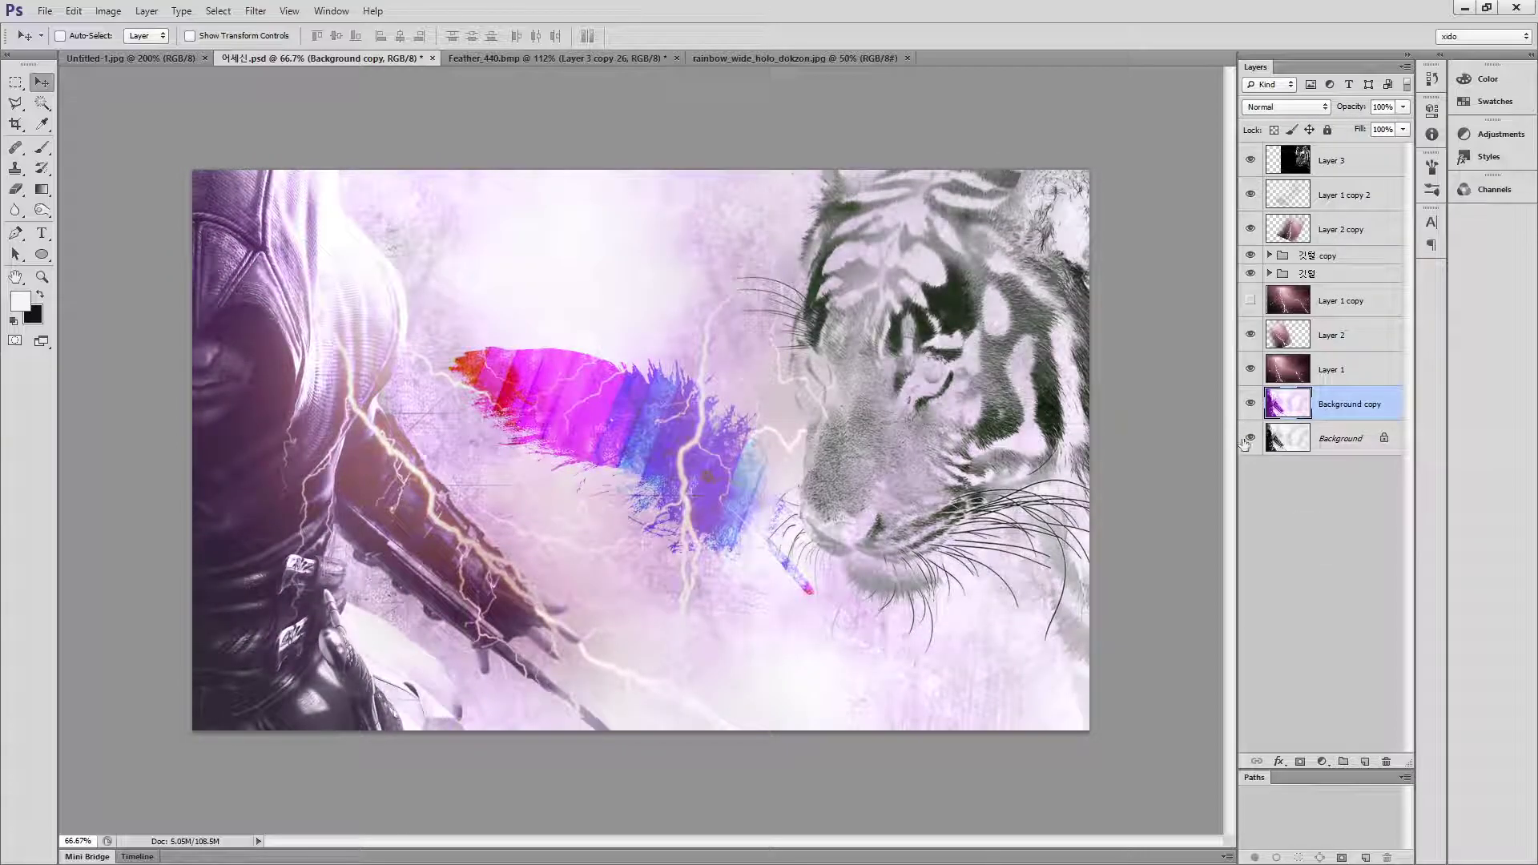
{"action": "left_click", "coordinate": [1250, 405]}
{"action": "left_click", "coordinate": [1250, 405]}
- Erase the purple tint on the Background copy over the assassin's hood and torso with a 400 px eraser at 50% opacity
{"action": "left_click", "coordinate": [15, 189]}
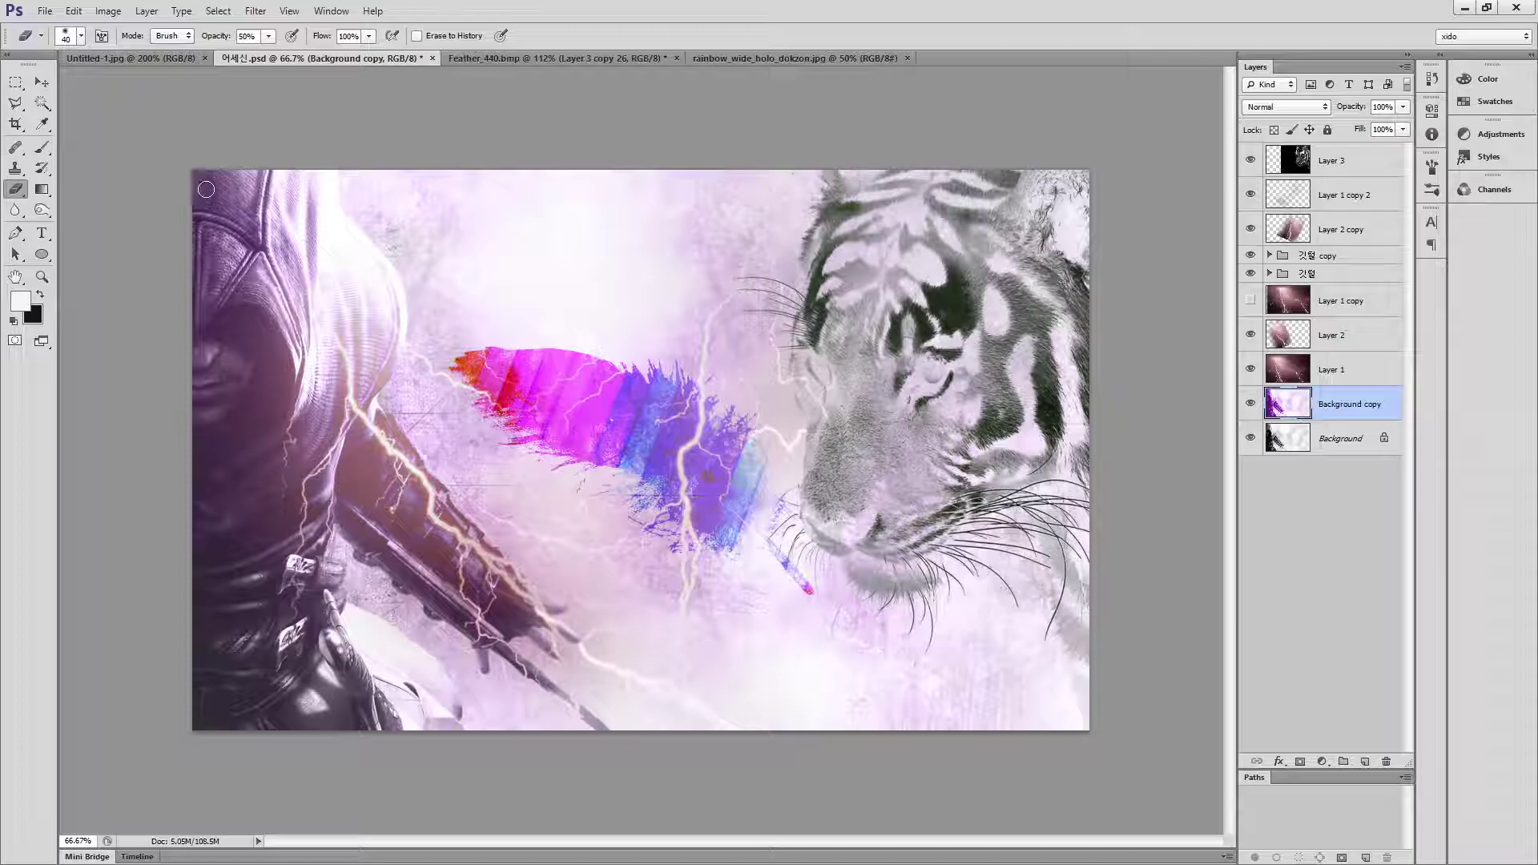
{"action": "key", "text": "bracketright"}
{"action": "key", "text": "bracketright"}
{"action": "key", "text": "bracketright"}
{"action": "key", "text": "bracketright"}
{"action": "key", "text": "bracketright"}
{"action": "key", "text": "bracketright"}
{"action": "key", "text": "bracketright"}
{"action": "key", "text": "bracketright"}
{"action": "key", "text": "bracketright"}
{"action": "key", "text": "bracketright"}
{"action": "key", "text": "bracketright"}
{"action": "key", "text": "bracketright"}
{"action": "key", "text": "bracketright"}
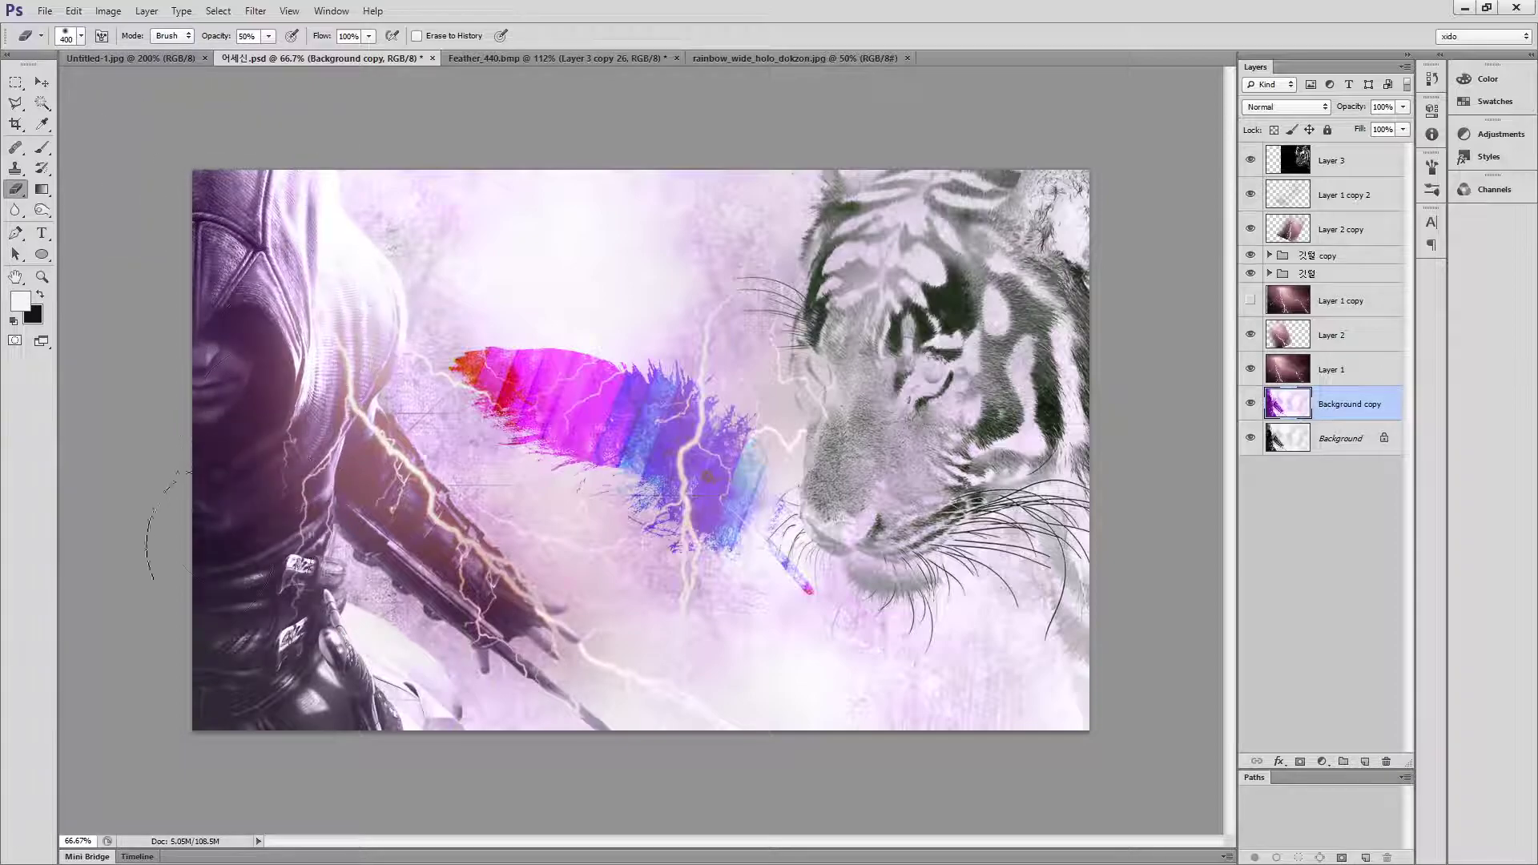
{"action": "mouse_move", "coordinate": [304, 268]}
{"action": "left_mouse_down"}
{"action": "mouse_move", "coordinate": [273, 274]}
{"action": "mouse_move", "coordinate": [304, 456]}
{"action": "mouse_move", "coordinate": [277, 259]}
{"action": "mouse_move", "coordinate": [225, 246]}
{"action": "mouse_move", "coordinate": [285, 315]}
{"action": "mouse_move", "coordinate": [279, 273]}
{"action": "mouse_move", "coordinate": [324, 356]}
{"action": "left_mouse_up"}
{"action": "mouse_move", "coordinate": [264, 505]}
{"action": "left_mouse_down"}
{"action": "mouse_move", "coordinate": [213, 651]}
{"action": "mouse_move", "coordinate": [311, 719]}
{"action": "mouse_move", "coordinate": [383, 738]}
{"action": "mouse_move", "coordinate": [395, 717]}
{"action": "mouse_move", "coordinate": [182, 433]}
{"action": "mouse_move", "coordinate": [316, 309]}
{"action": "mouse_move", "coordinate": [332, 319]}
{"action": "mouse_move", "coordinate": [356, 471]}
{"action": "left_mouse_up"}
- Reduce the eraser to 200 px and erase the purple tint from the assassin's arm and the rainbow feather
{"action": "key", "text": "bracketleft"}
{"action": "key", "text": "bracketleft"}
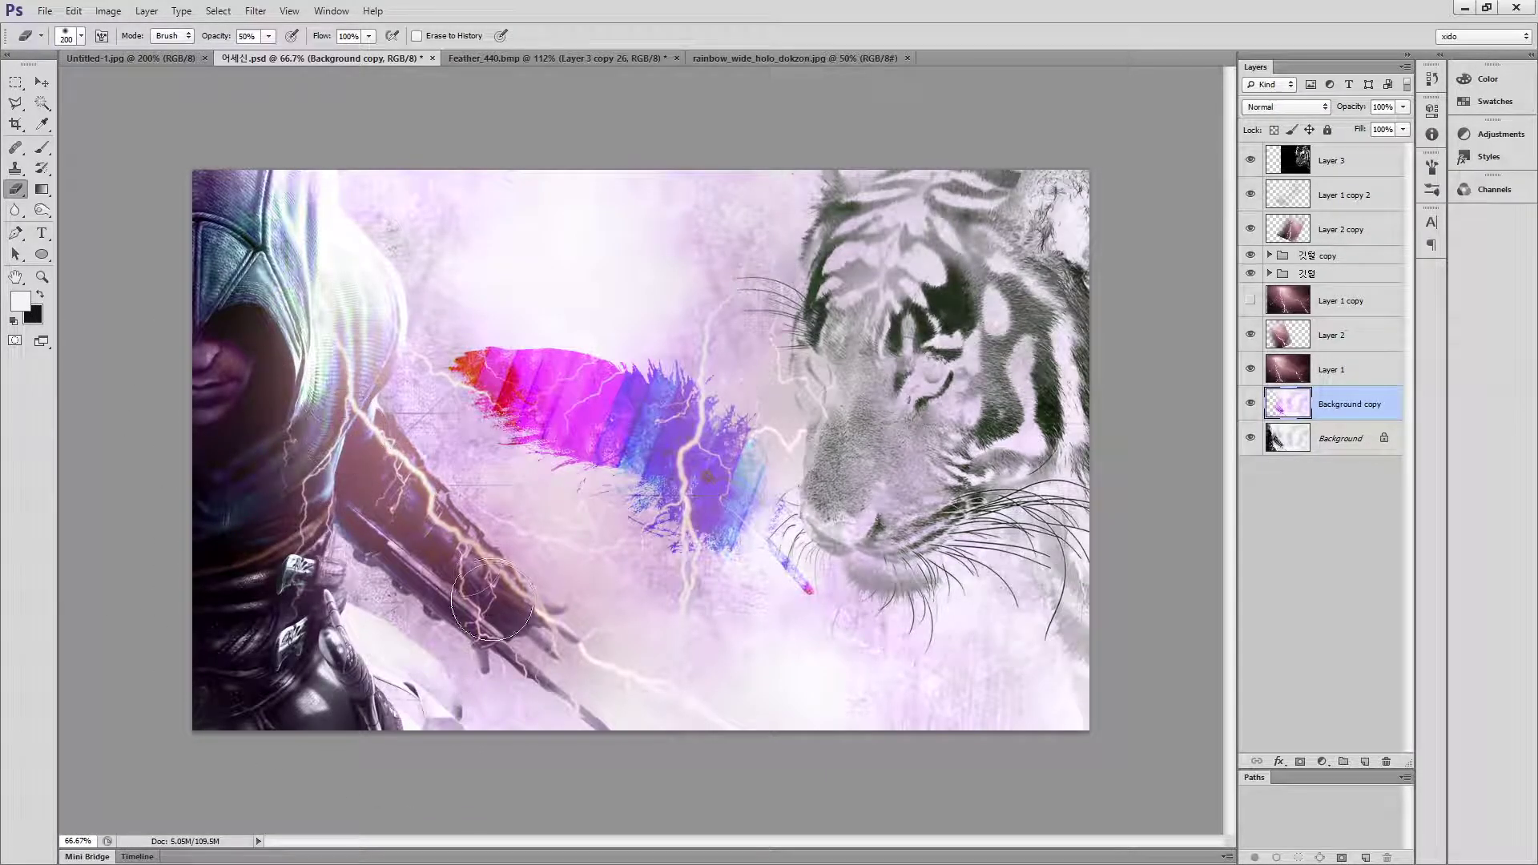
{"action": "mouse_move", "coordinate": [338, 483]}
{"action": "left_mouse_down"}
{"action": "mouse_move", "coordinate": [542, 620]}
{"action": "mouse_move", "coordinate": [317, 455]}
{"action": "mouse_move", "coordinate": [402, 521]}
{"action": "left_mouse_up"}
{"action": "mouse_move", "coordinate": [727, 460]}
{"action": "left_mouse_down"}
{"action": "mouse_move", "coordinate": [732, 528]}
{"action": "mouse_move", "coordinate": [620, 473]}
{"action": "mouse_move", "coordinate": [553, 392]}
{"action": "mouse_move", "coordinate": [473, 356]}
{"action": "mouse_move", "coordinate": [621, 400]}
{"action": "mouse_move", "coordinate": [676, 396]}
{"action": "mouse_move", "coordinate": [729, 457]}
{"action": "mouse_move", "coordinate": [720, 512]}
{"action": "mouse_move", "coordinate": [649, 464]}
{"action": "mouse_move", "coordinate": [531, 457]}
{"action": "mouse_move", "coordinate": [480, 400]}
{"action": "mouse_move", "coordinate": [520, 352]}
{"action": "mouse_move", "coordinate": [724, 393]}
{"action": "mouse_move", "coordinate": [772, 525]}
{"action": "mouse_move", "coordinate": [825, 589]}
{"action": "mouse_move", "coordinate": [592, 480]}
{"action": "mouse_move", "coordinate": [552, 432]}
{"action": "mouse_move", "coordinate": [531, 433]}
{"action": "mouse_move", "coordinate": [713, 449]}
{"action": "mouse_move", "coordinate": [743, 547]}
{"action": "left_mouse_up"}
{"action": "left_click", "coordinate": [41, 82]}
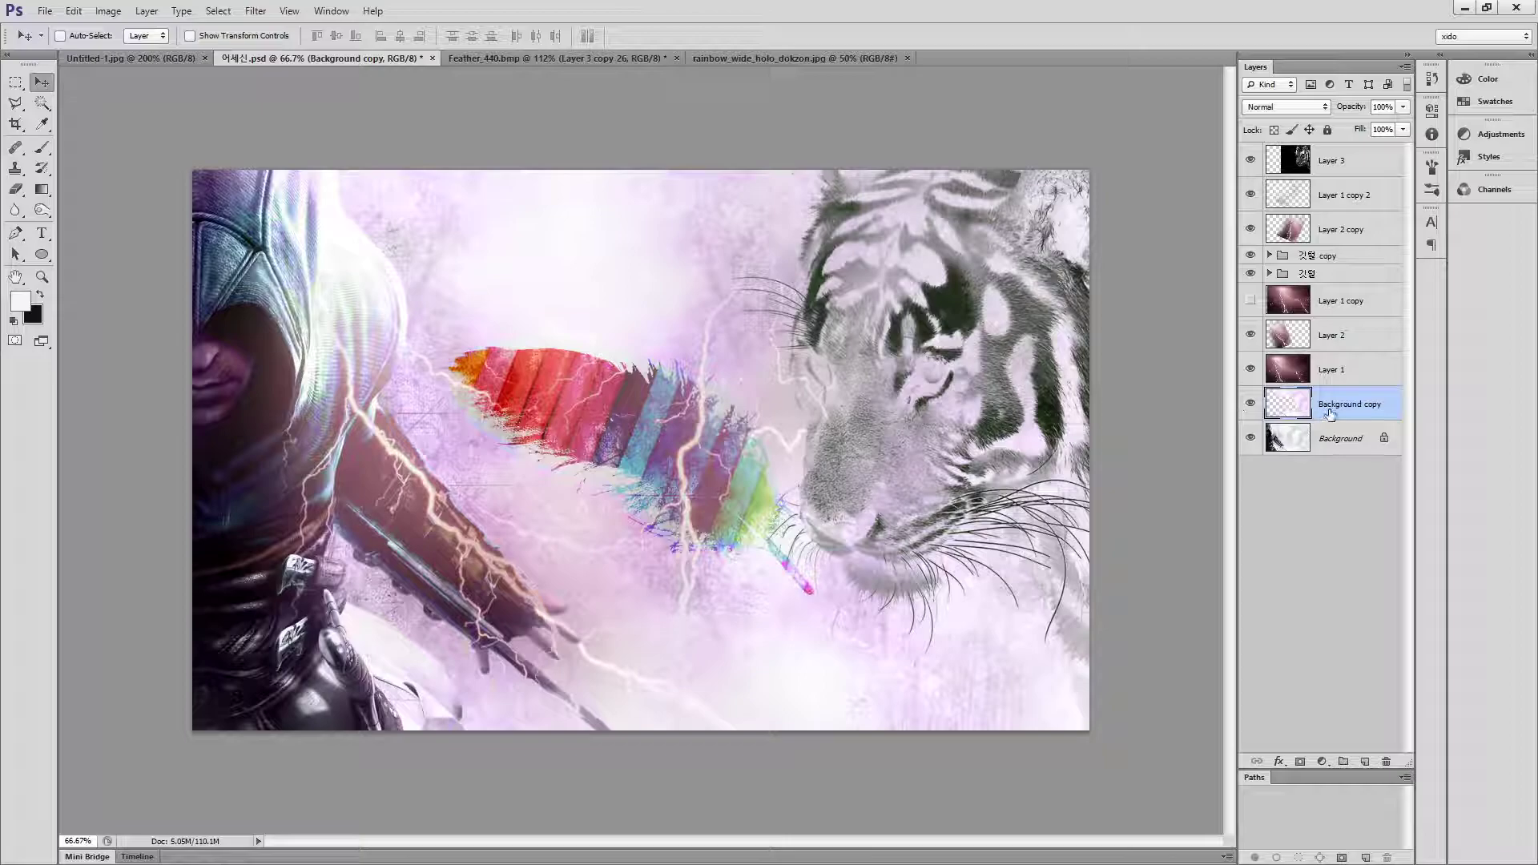
- Group all layers from Background copy up to Layer 1 copy 2, leaving Layer 3 outside the group
{"action": "left_click", "coordinate": [1324, 177], "text": "shift"}
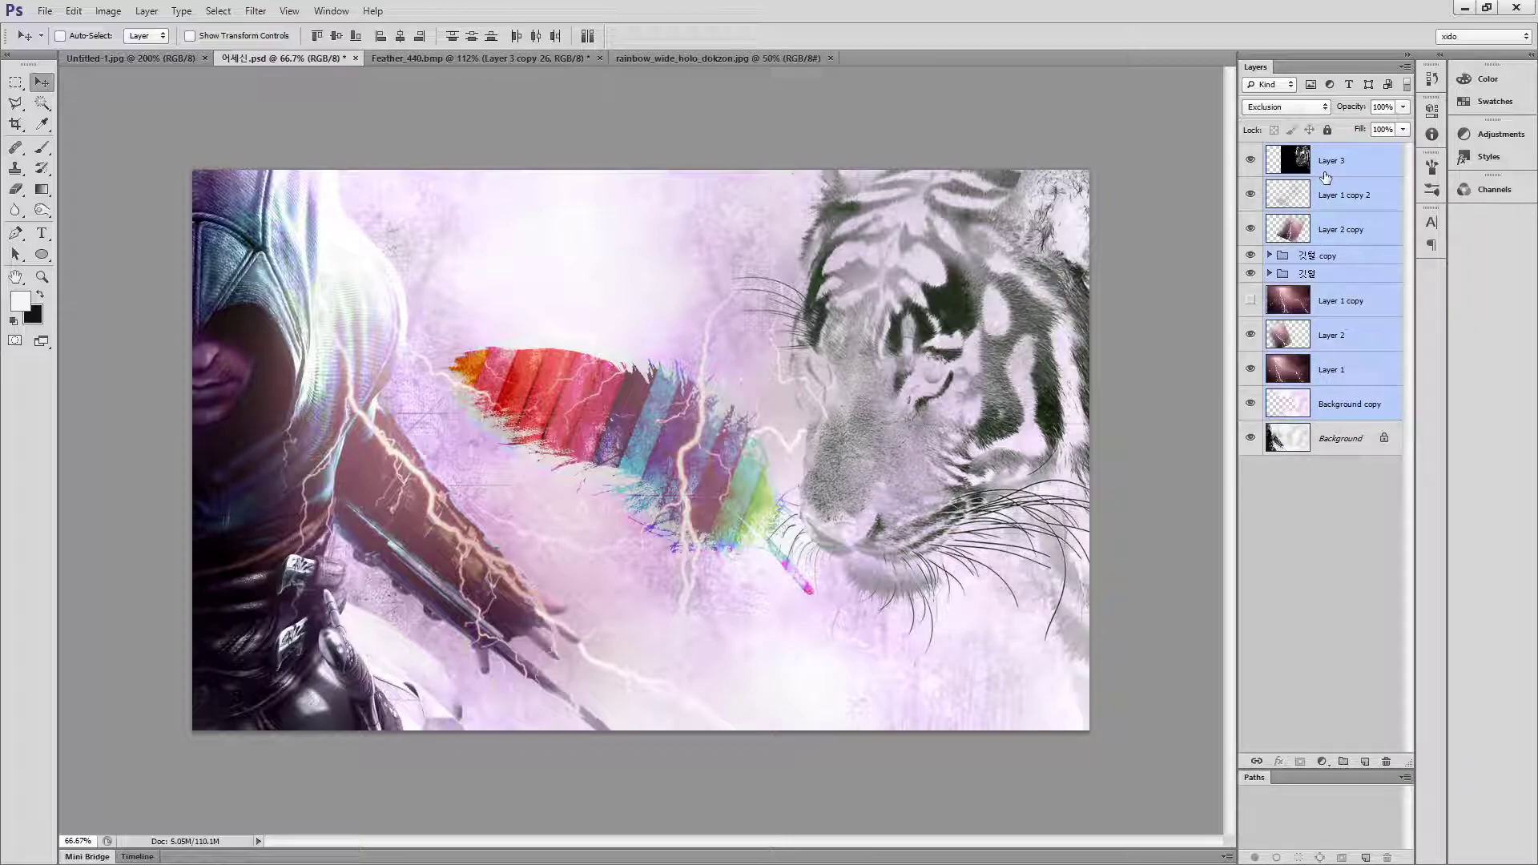
{"action": "left_click", "coordinate": [1250, 195]}
{"action": "left_click", "coordinate": [1250, 195]}
{"action": "left_click", "coordinate": [1335, 394]}
{"action": "left_click", "coordinate": [1281, 164], "text": "shift"}
{"action": "key", "text": "ctrl+g"}
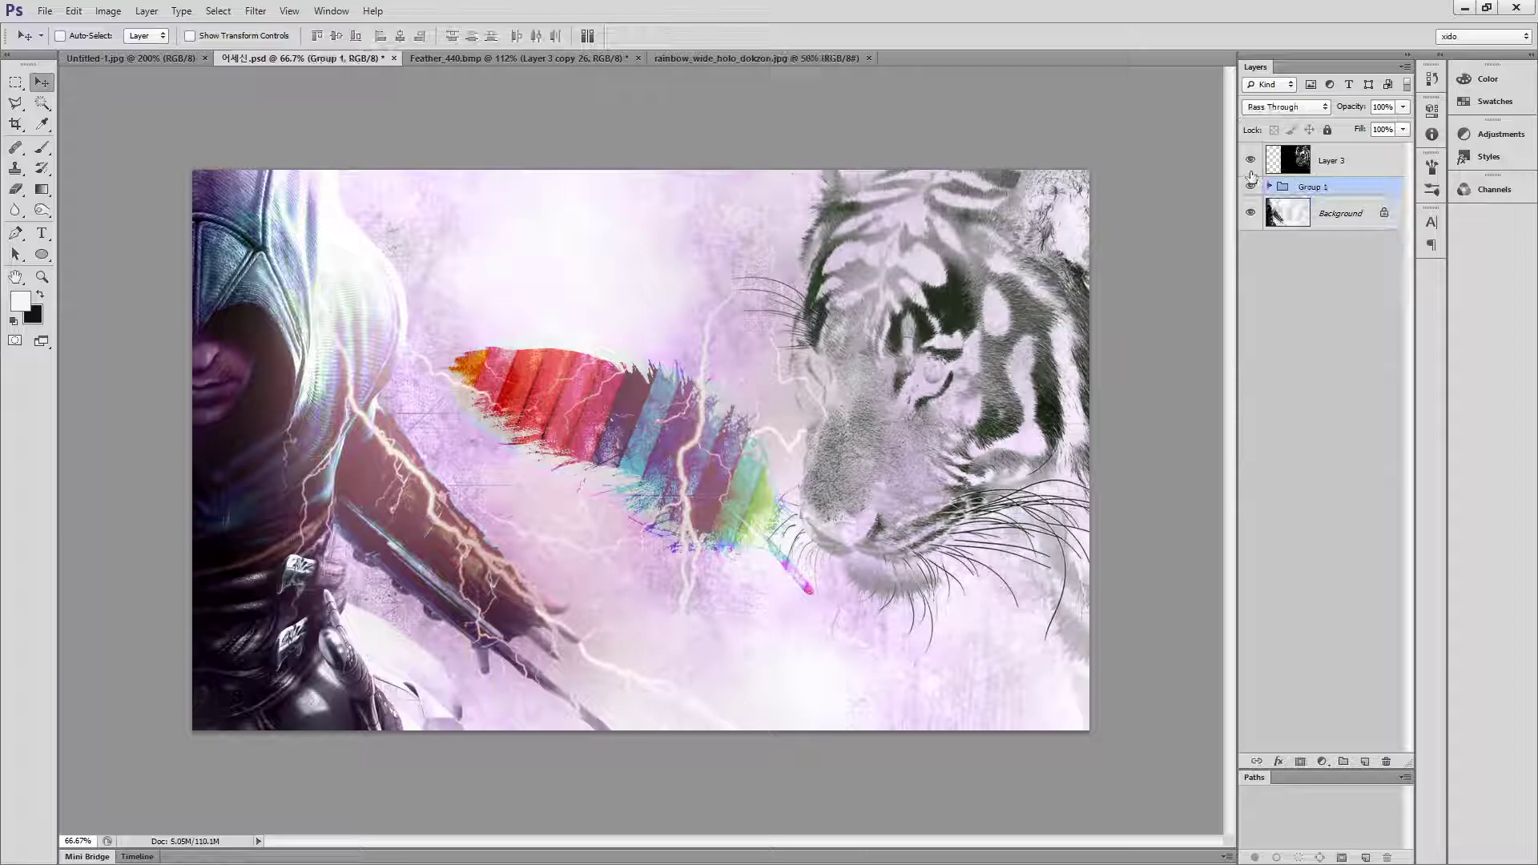
- Hide Group 1, view Layer 3 and the Background separately and together, and check the blend mode of Layer 3
{"action": "left_click", "coordinate": [1250, 184]}
{"action": "left_click", "coordinate": [1314, 168]}
{"action": "left_click", "coordinate": [1250, 212]}
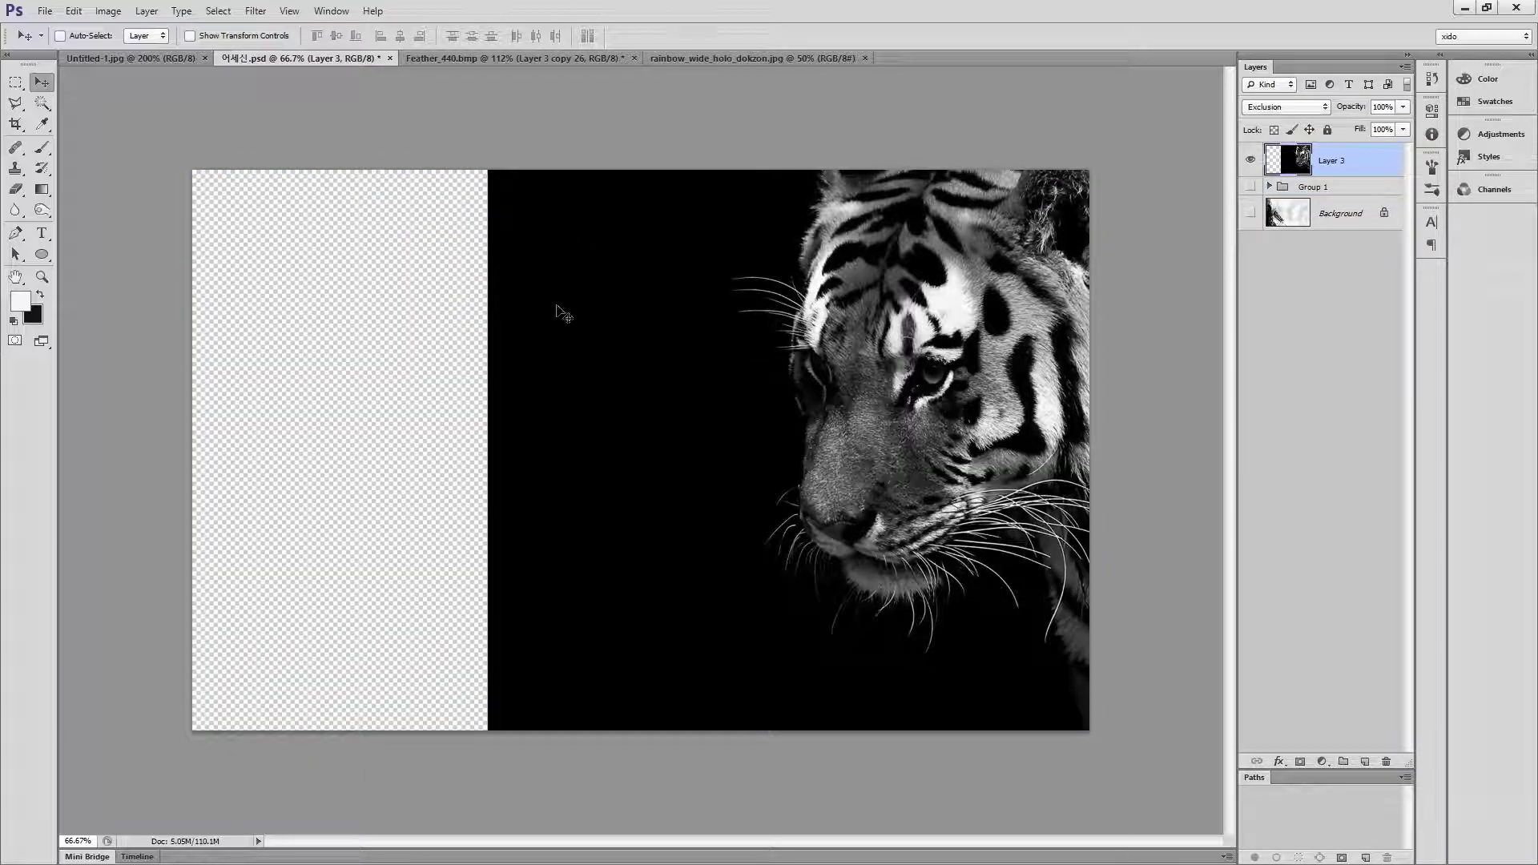
{"action": "left_click", "coordinate": [1251, 160]}
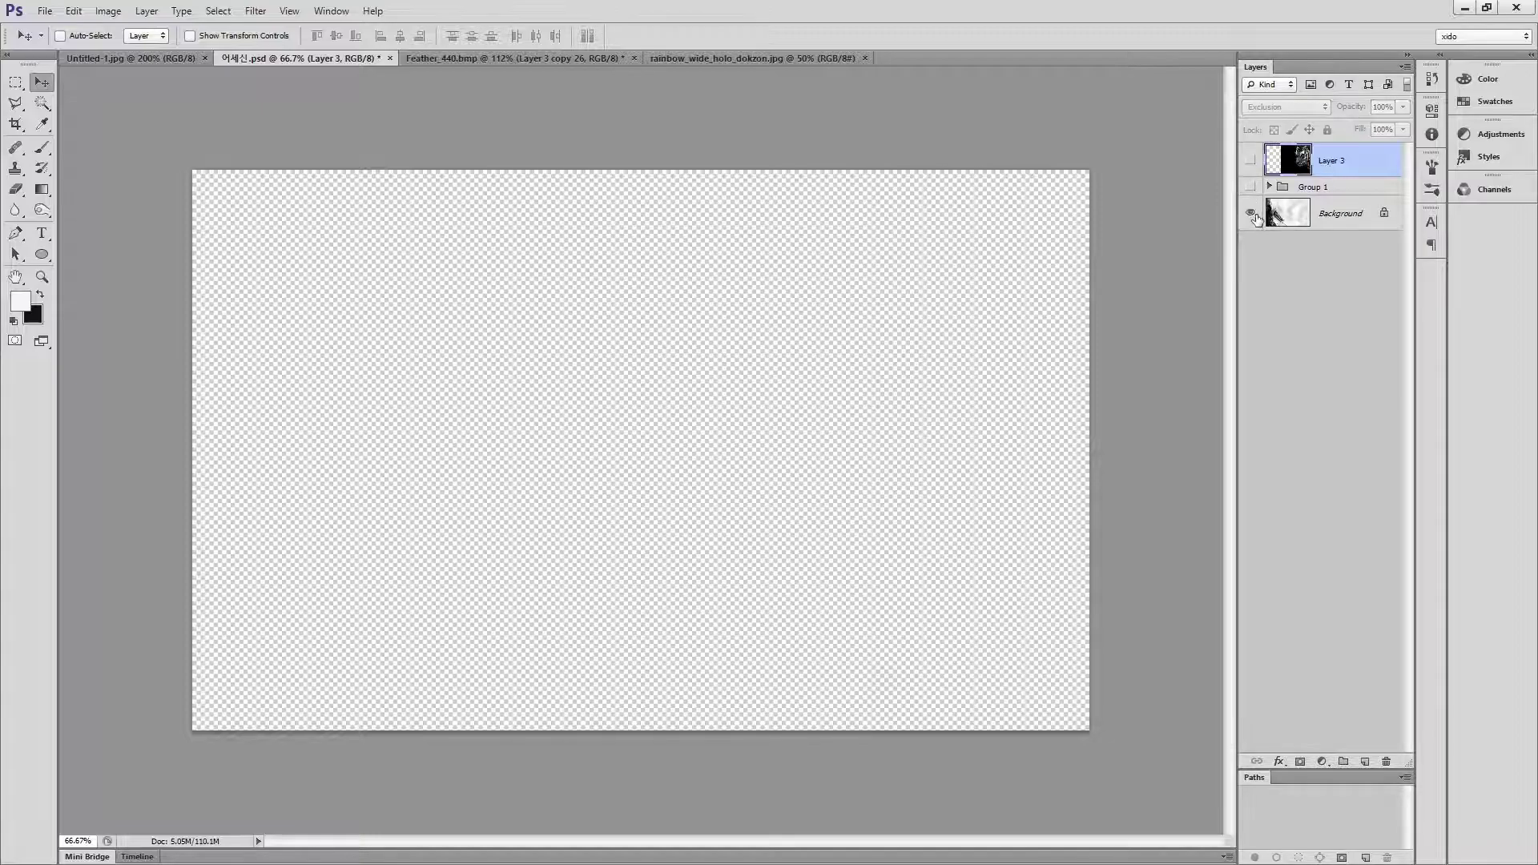
{"action": "left_click", "coordinate": [1251, 214]}
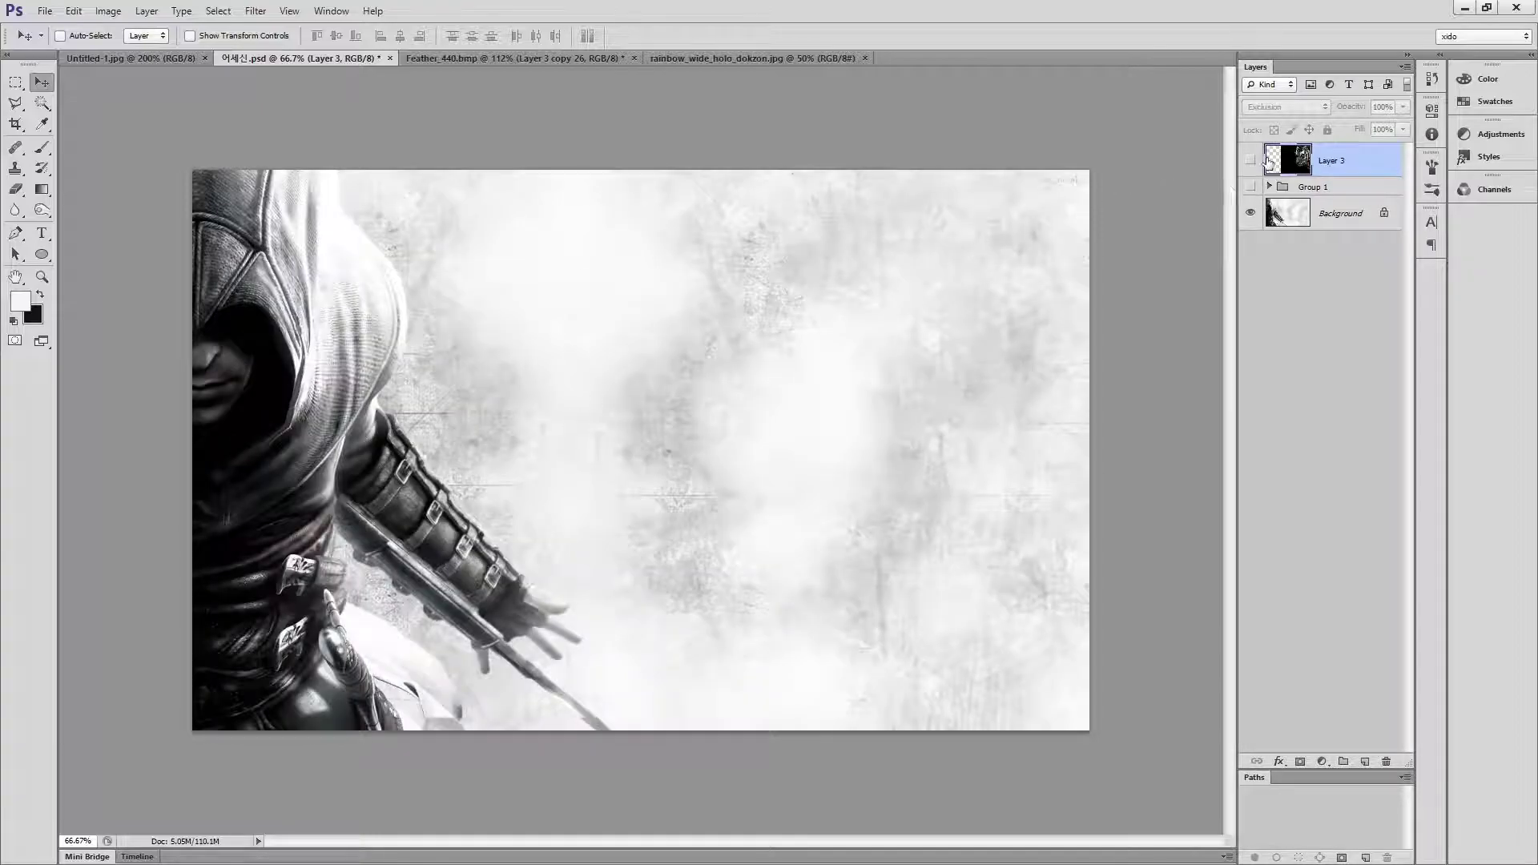
{"action": "left_click", "coordinate": [1250, 160]}
{"action": "left_click", "coordinate": [1286, 107]}
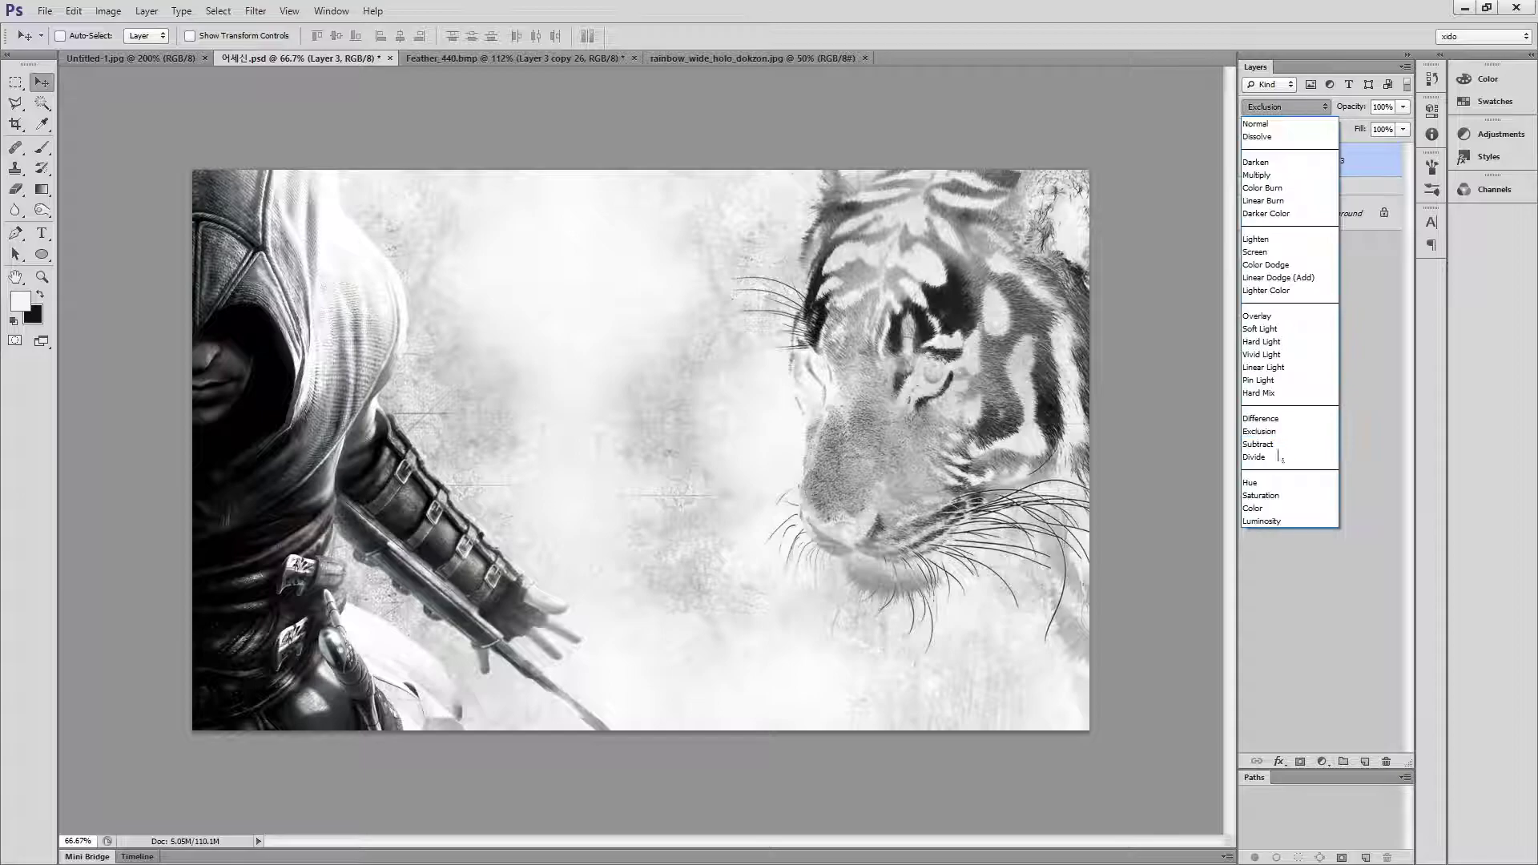
{"action": "left_click", "coordinate": [1350, 622]}
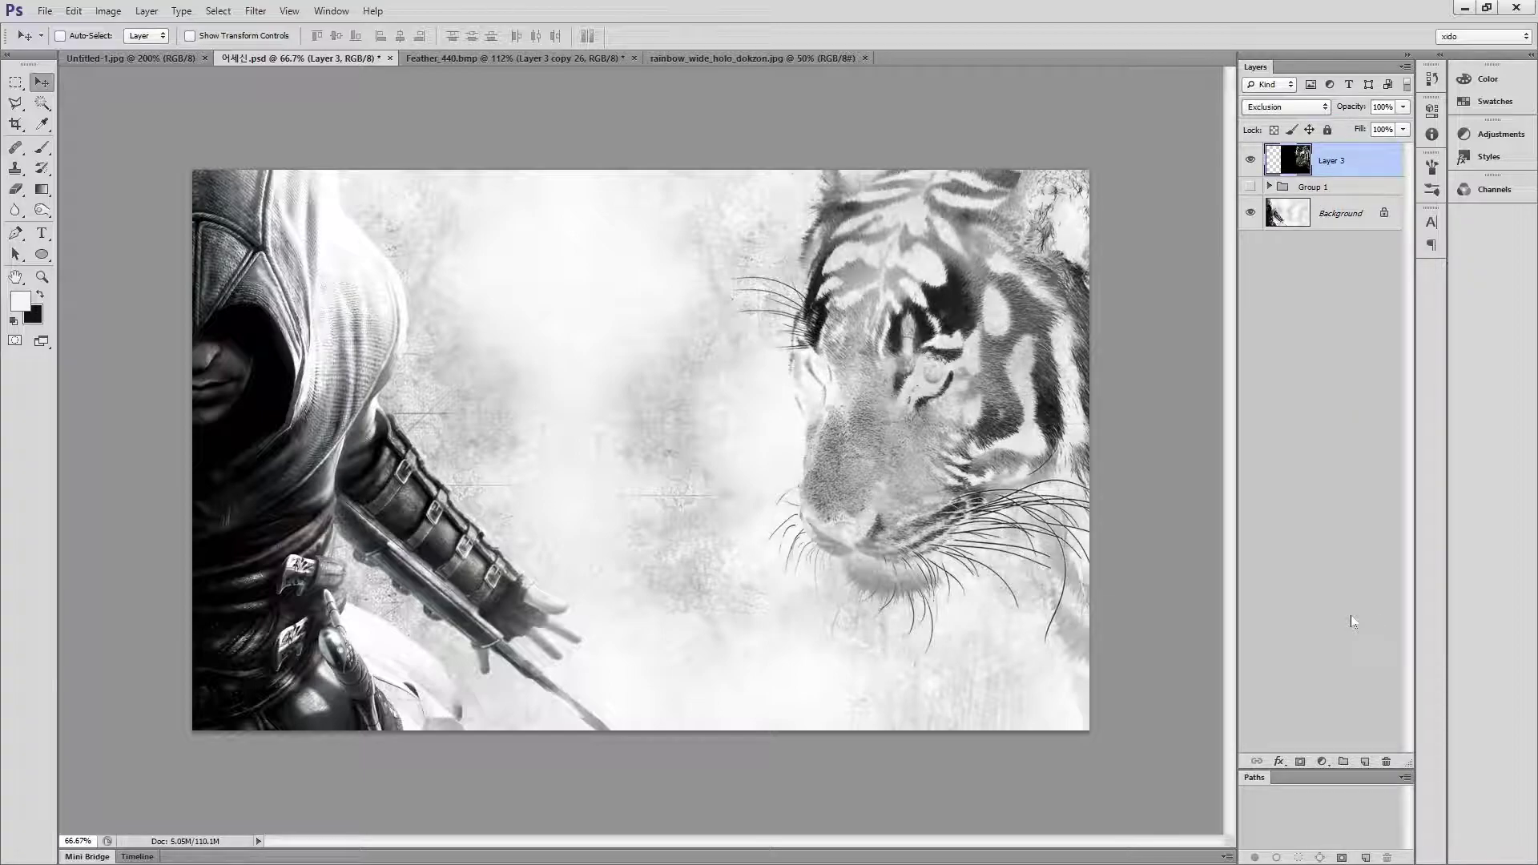
- Set Layer 3 to Normal, invert its colours, change its blend mode to Darken, and show Group 1 again
{"action": "left_click", "coordinate": [1274, 109]}
{"action": "left_click", "coordinate": [1274, 123]}
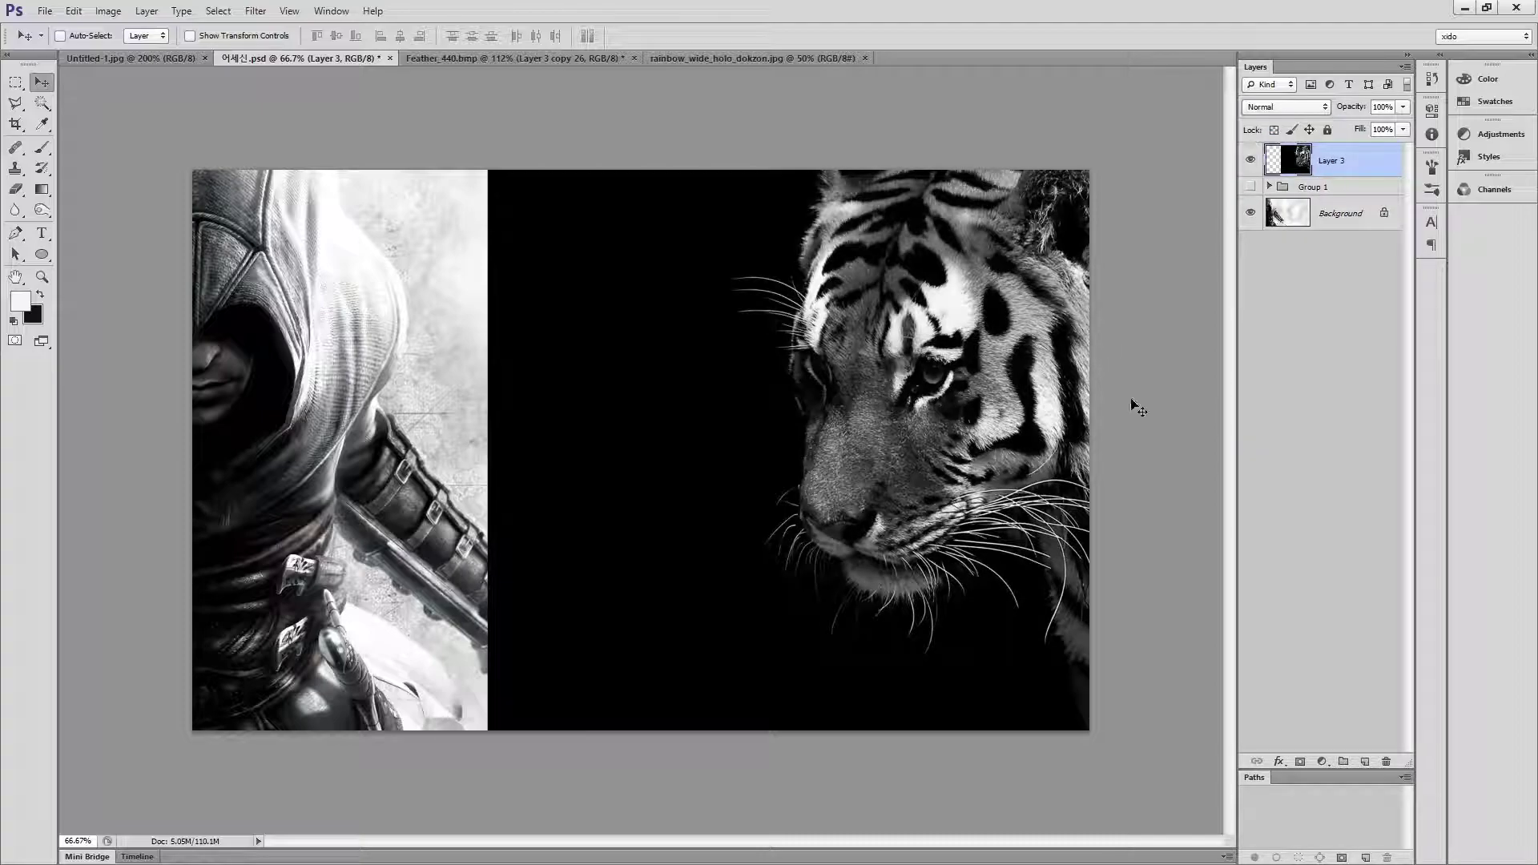
{"action": "key", "text": "ctrl+i"}
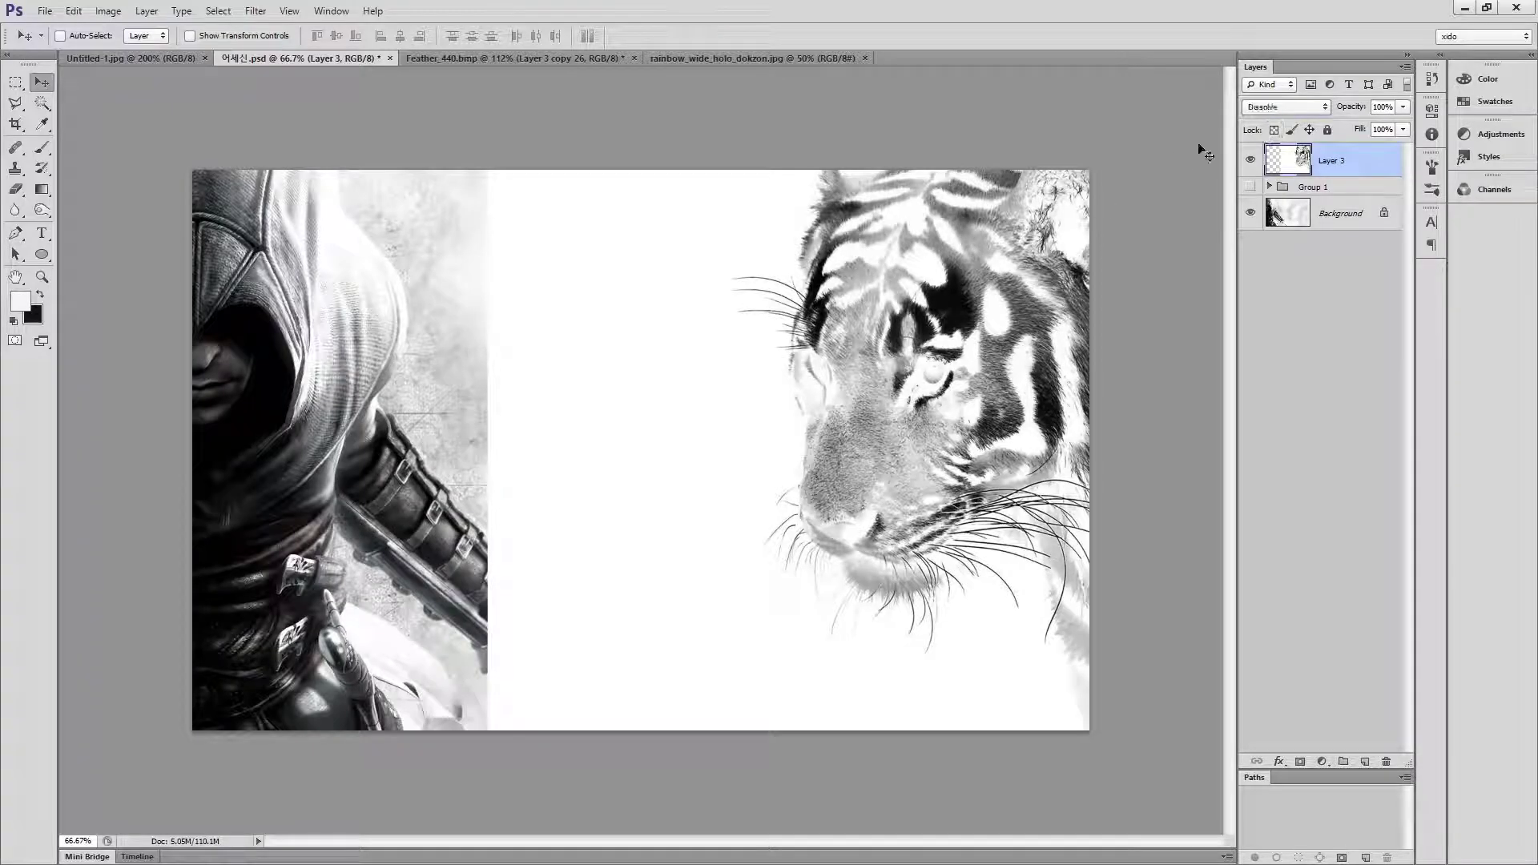
{"action": "left_click", "coordinate": [1281, 106]}
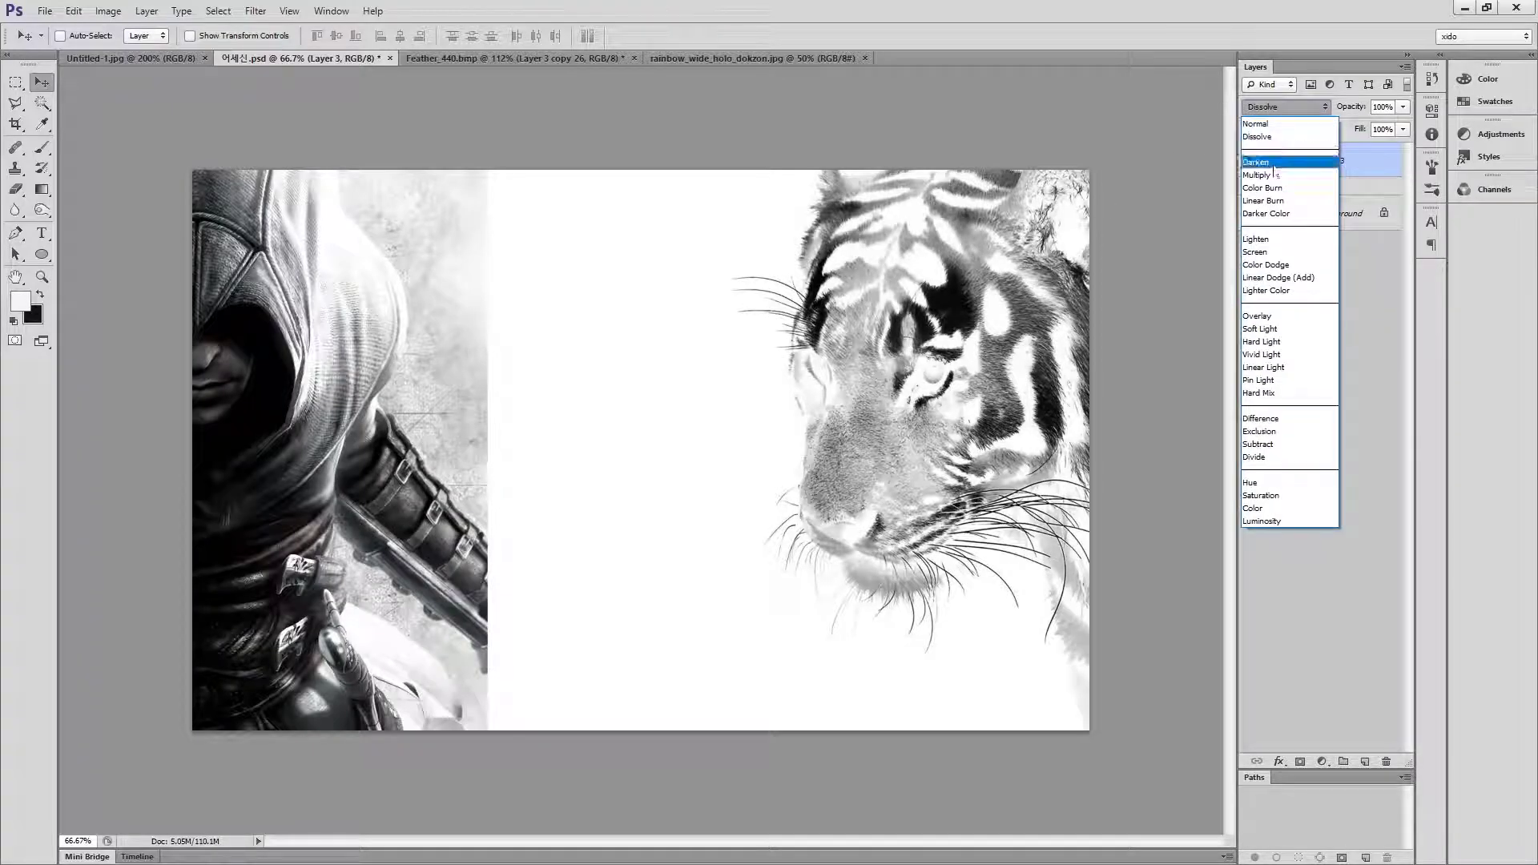
{"action": "left_click", "coordinate": [1274, 164]}
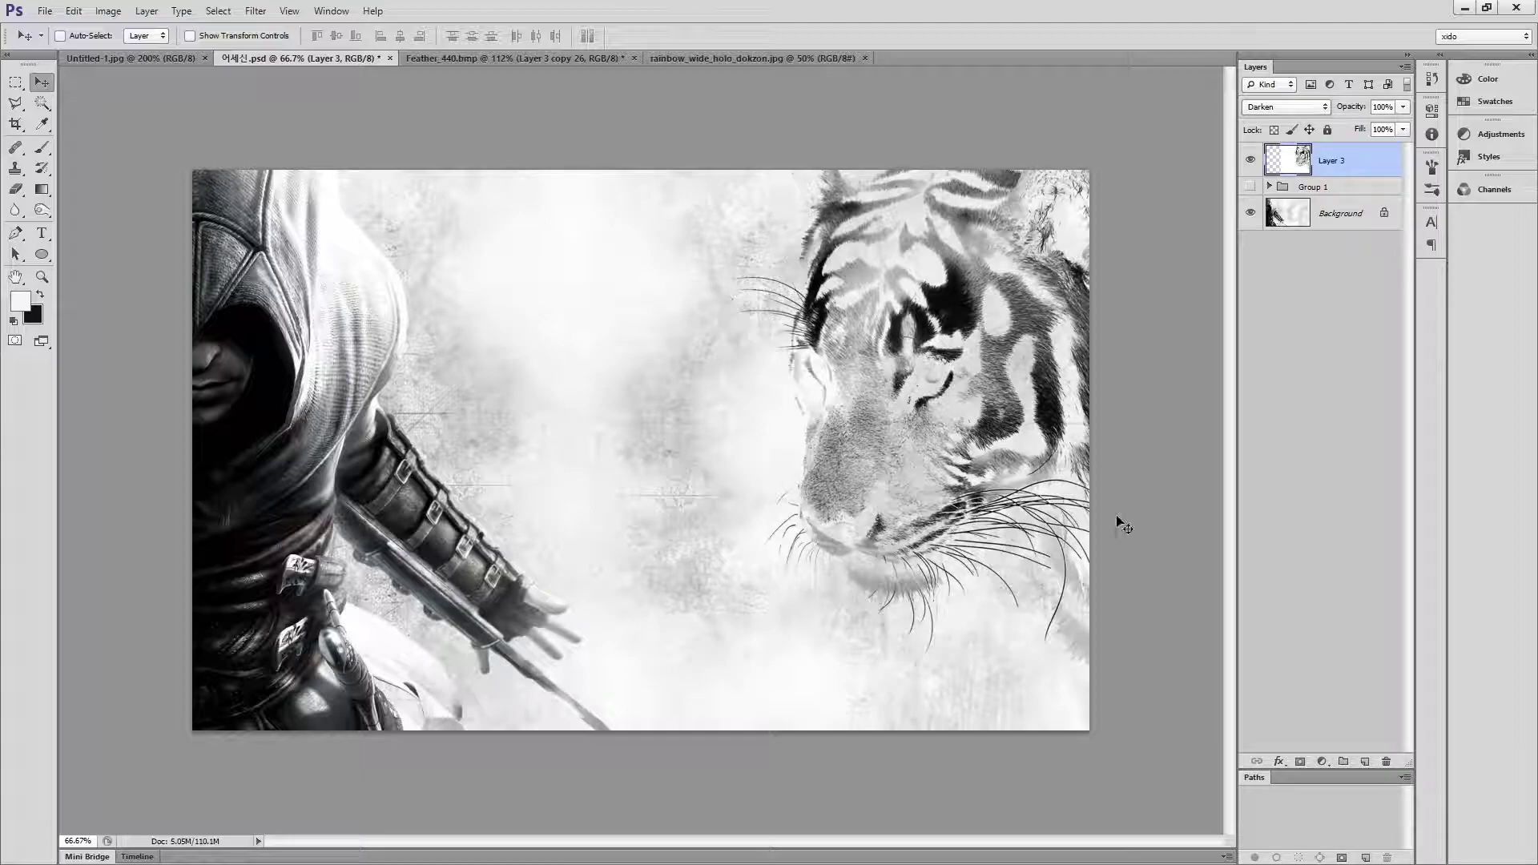
{"action": "left_click", "coordinate": [1320, 429]}
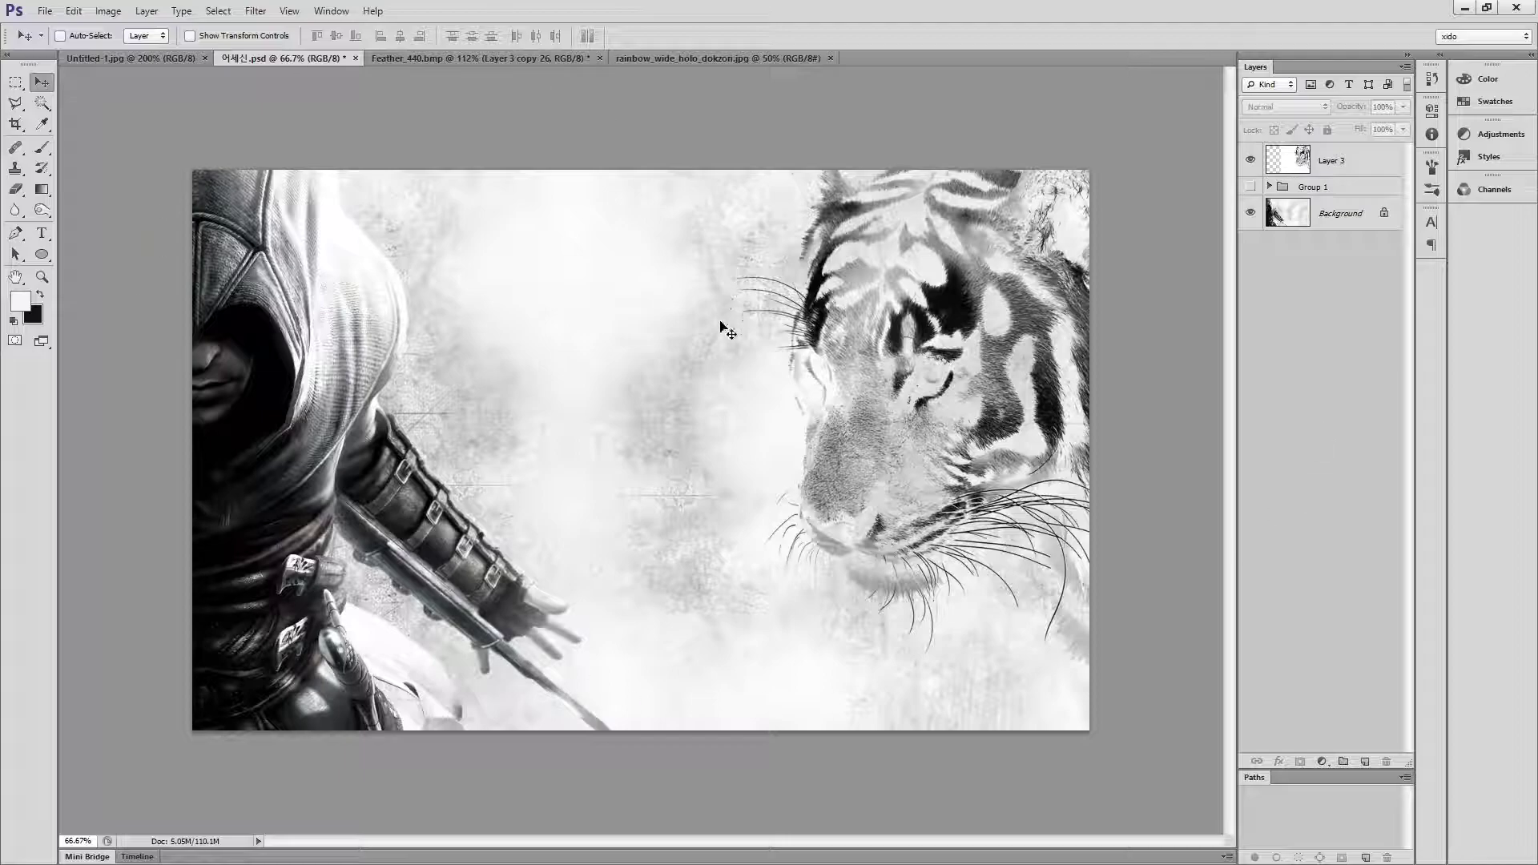
{"action": "left_click", "coordinate": [1250, 186]}
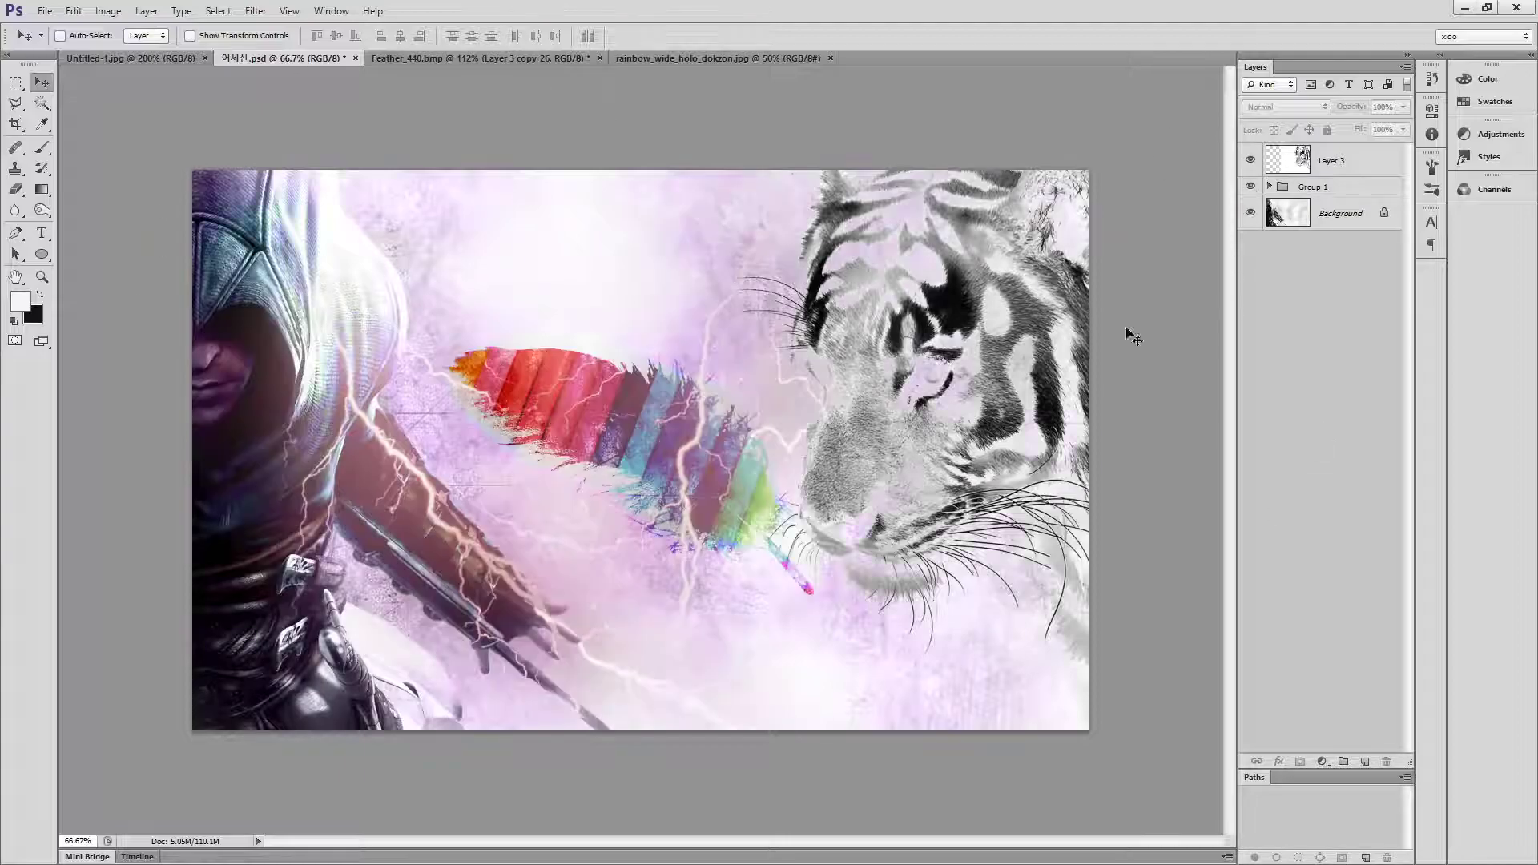